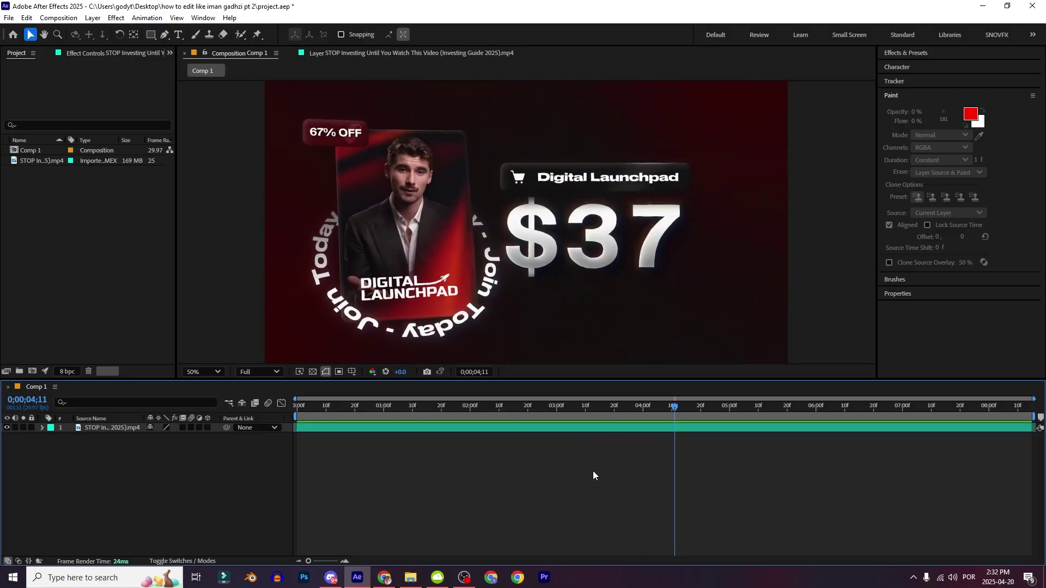
Step: Create a new 1920 × 1080 px composition and add a full-size black solid to it
{"action": "key", "text": "ctrl+n"}
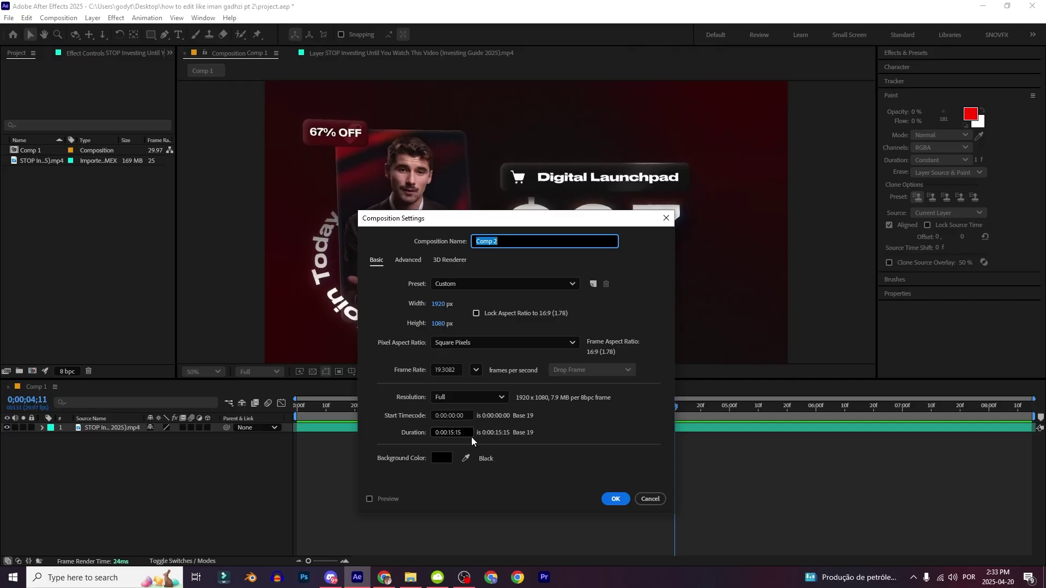
{"action": "left_click", "coordinate": [614, 498]}
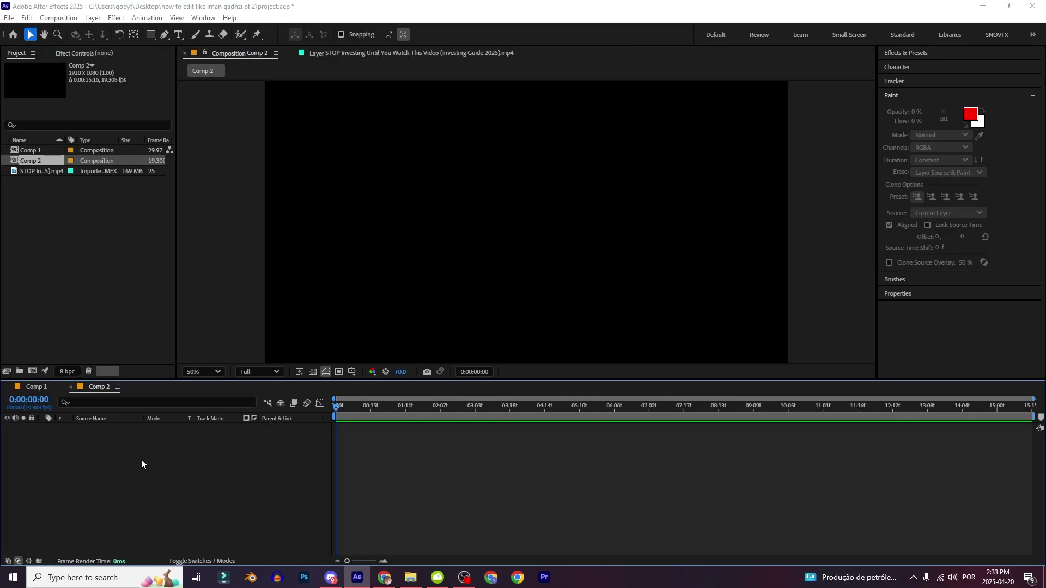
{"action": "key", "text": "ctrl+y"}
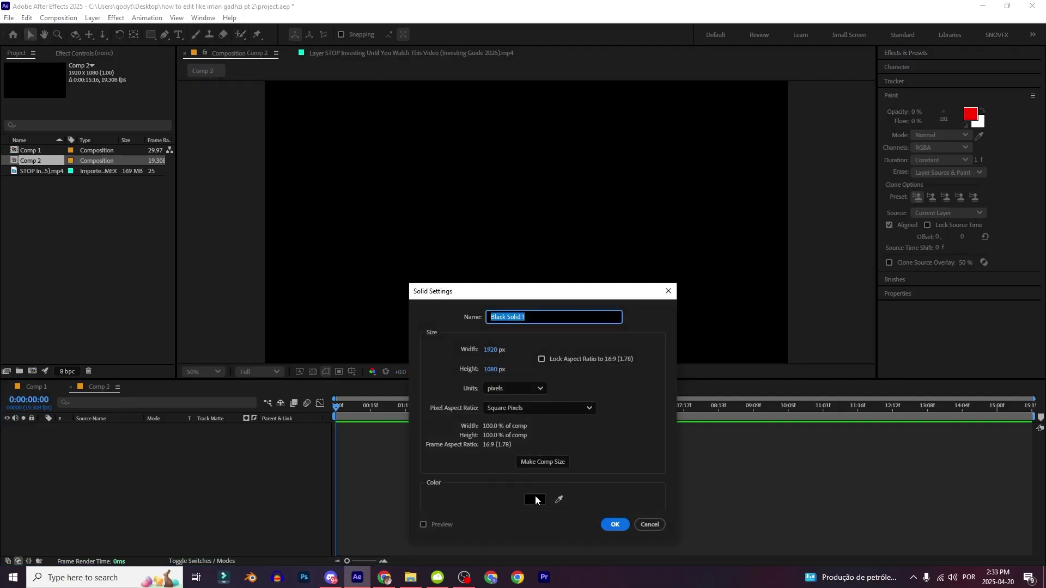
{"action": "left_click", "coordinate": [606, 526]}
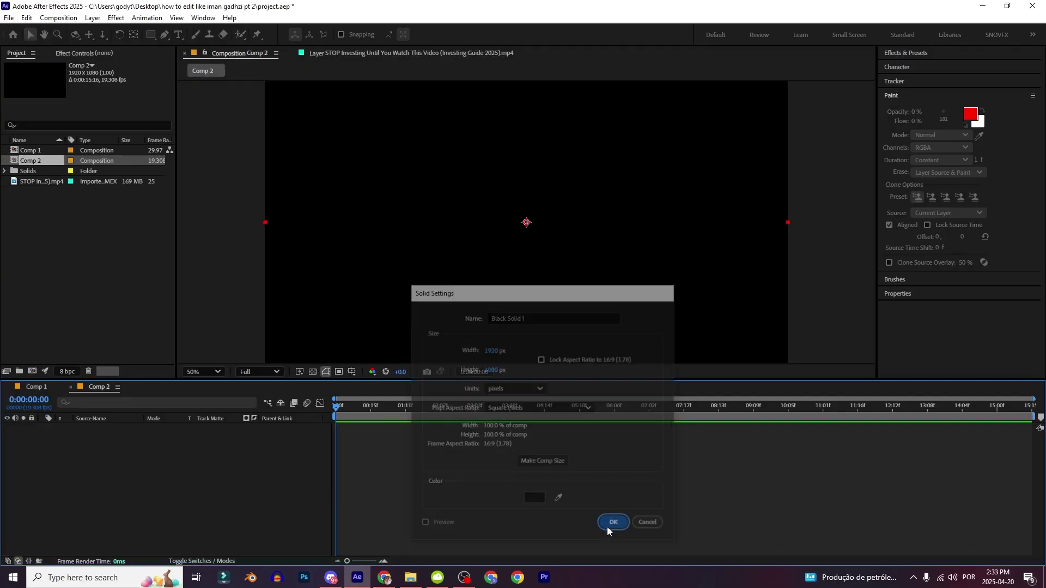
Step: Apply S_GradientRadial to the black solid and enlarge the gradient to about 1.65 relative width and 1.24 relative height
{"action": "key", "text": "ctrl+space"}
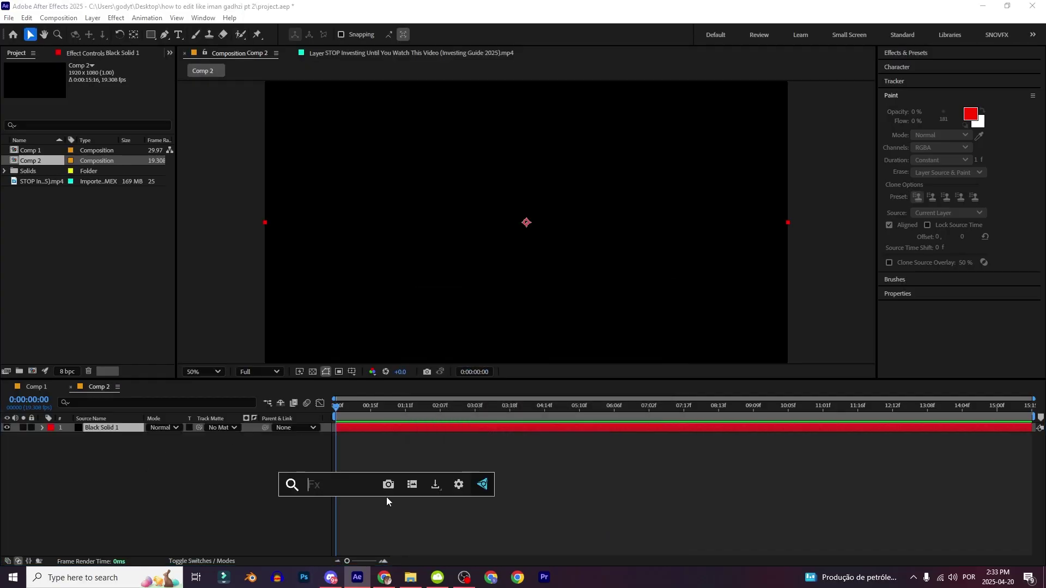
{"action": "type", "text": "s_gra"}
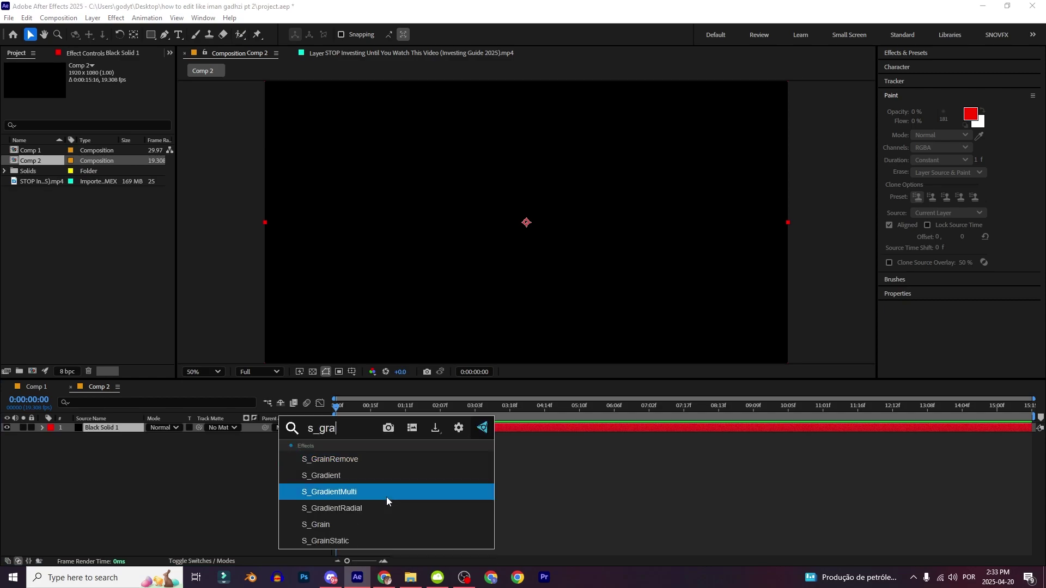
{"action": "left_click", "coordinate": [354, 508]}
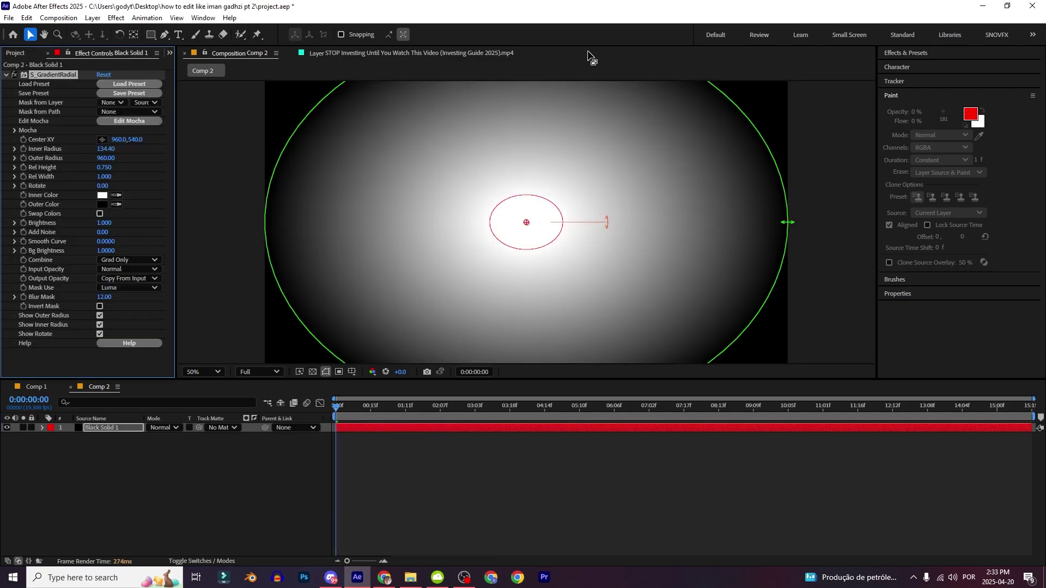
{"action": "key", "text": "comma"}
{"action": "key", "text": "comma"}
{"action": "left_click_drag", "start_coordinate": [658, 222], "coordinate": [742, 223]}
{"action": "left_click_drag", "start_coordinate": [528, 132], "coordinate": [542, 66]}
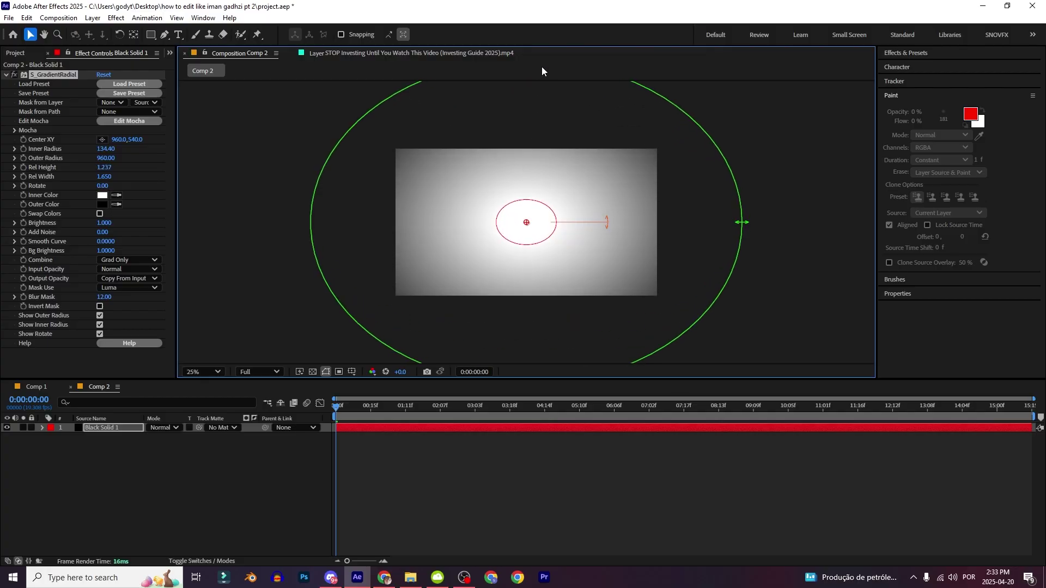
Step: Set the radial gradient's inner color to a very dark navy blue
{"action": "left_click", "coordinate": [102, 195]}
{"action": "left_click_drag", "start_coordinate": [218, 434], "coordinate": [190, 469]}
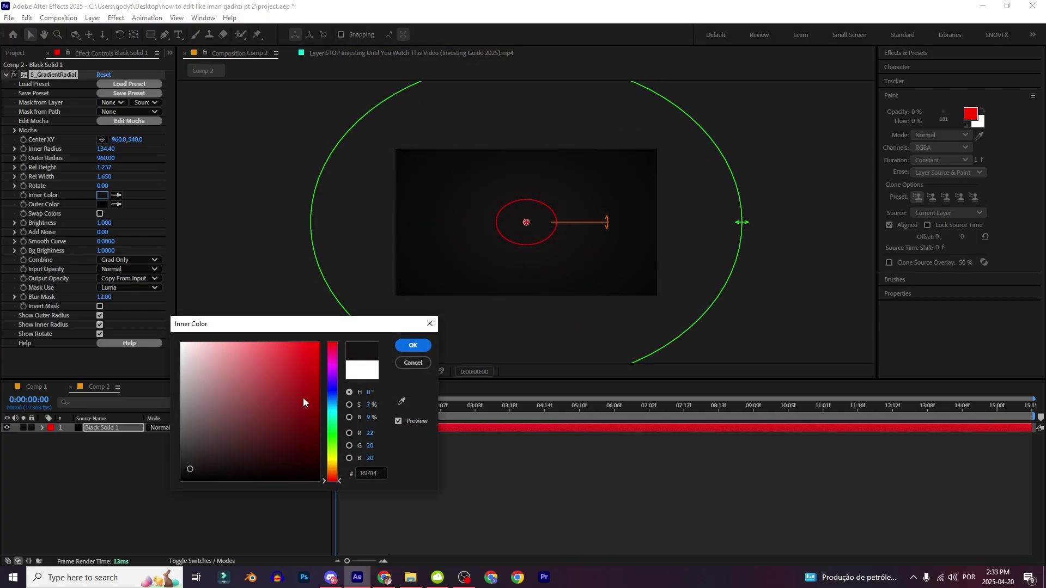
{"action": "left_click", "coordinate": [333, 351]}
{"action": "left_click", "coordinate": [278, 466]}
{"action": "left_click_drag", "start_coordinate": [340, 376], "coordinate": [341, 343]}
{"action": "left_click_drag", "start_coordinate": [292, 454], "coordinate": [306, 456]}
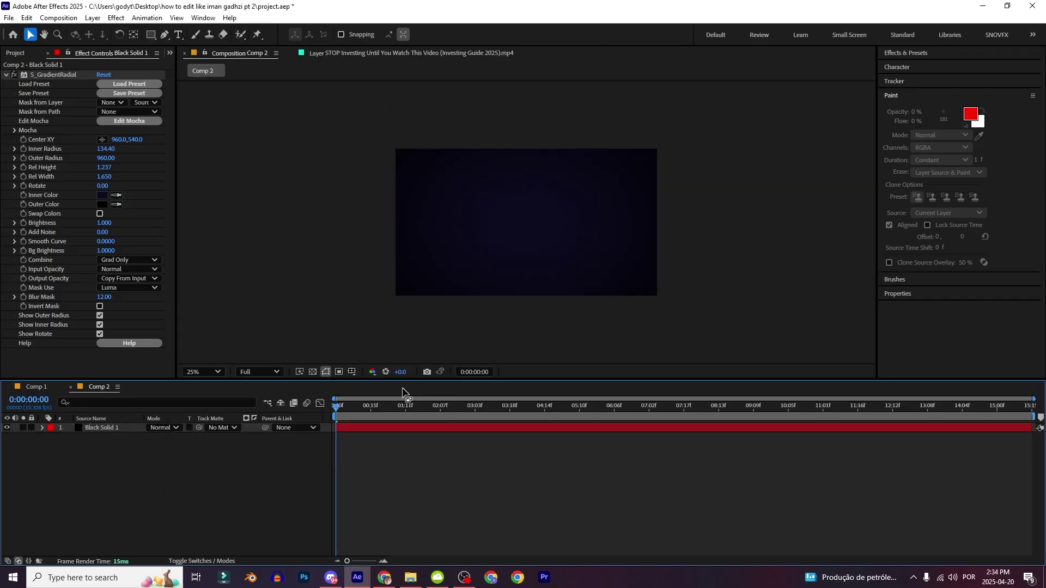
{"action": "mouse_move", "coordinate": [337, 407]}
{"action": "left_mouse_down"}
{"action": "mouse_move", "coordinate": [401, 407]}
{"action": "mouse_move", "coordinate": [334, 408]}
{"action": "left_mouse_up"}
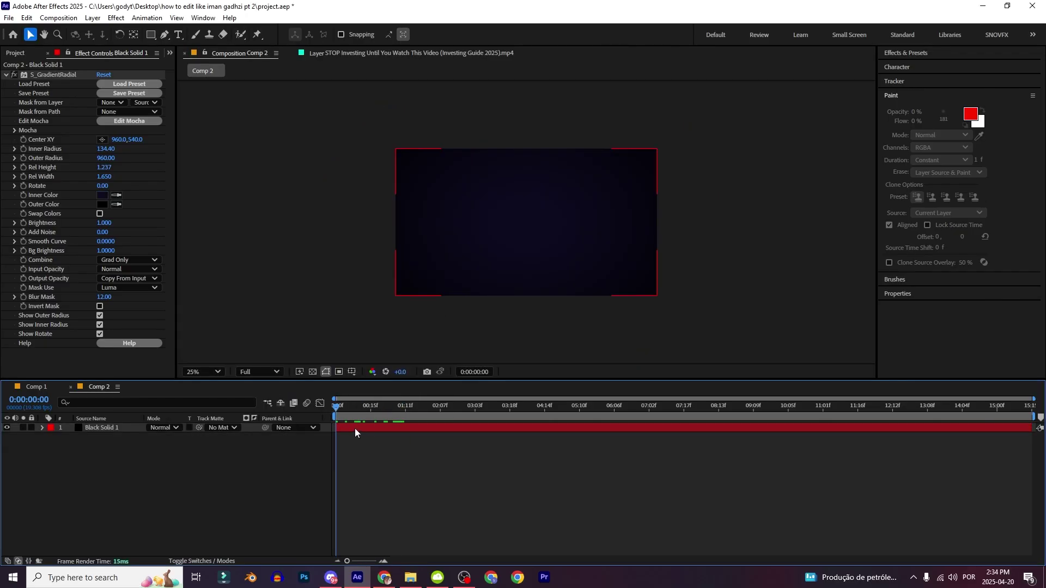
Step: Apply Turbulent Displace to the black solid with an amount of 65 and a size of 55
{"action": "left_click", "coordinate": [354, 428]}
{"action": "key", "text": "ctrl+space"}
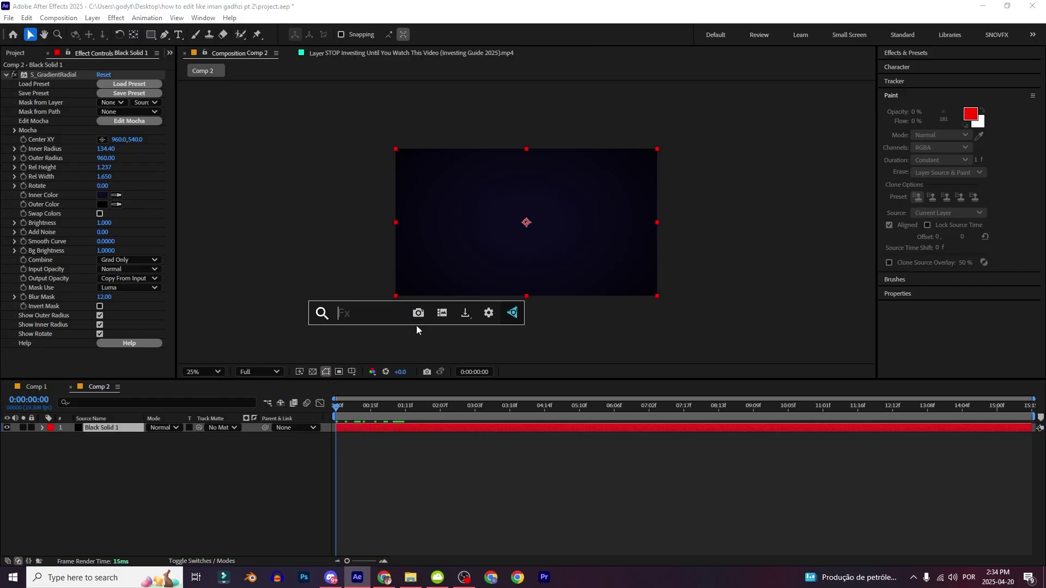
{"action": "type", "text": "turb"}
{"action": "key", "text": "Return"}
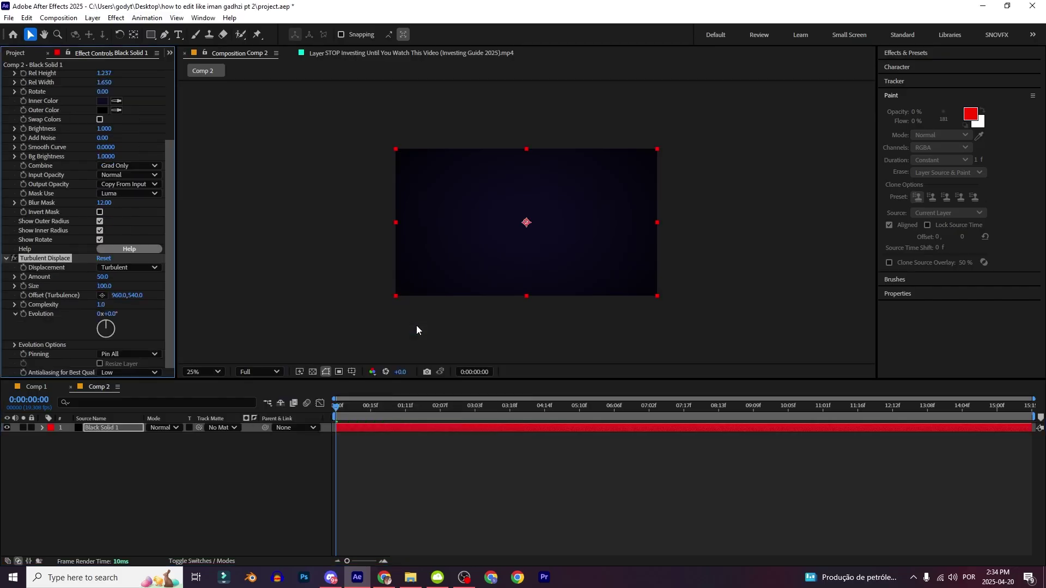
{"action": "key", "text": "period"}
{"action": "left_click_drag", "start_coordinate": [110, 308], "coordinate": [565, 265]}
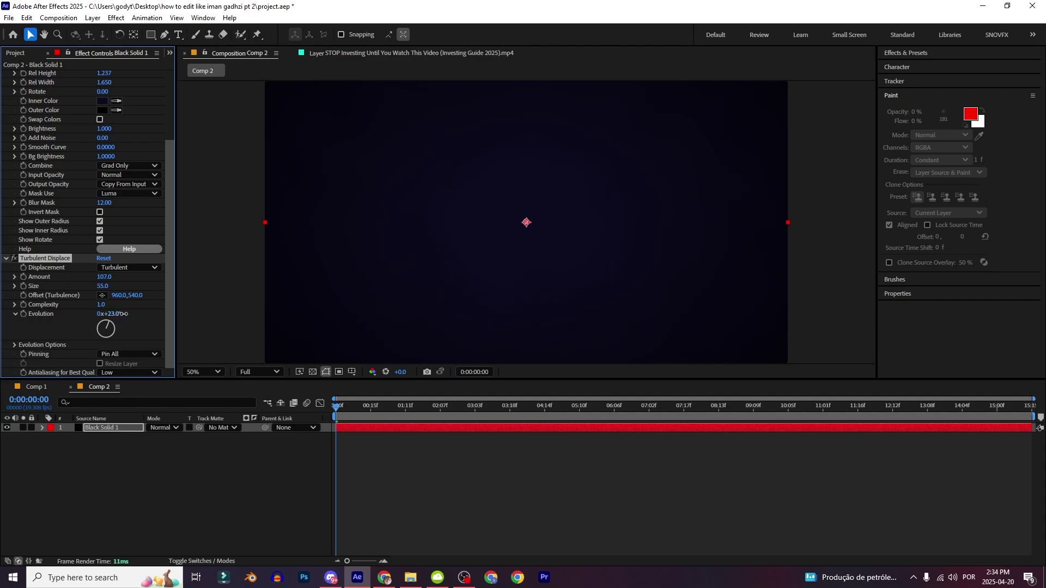
{"action": "left_click_drag", "start_coordinate": [114, 313], "coordinate": [36, 266]}
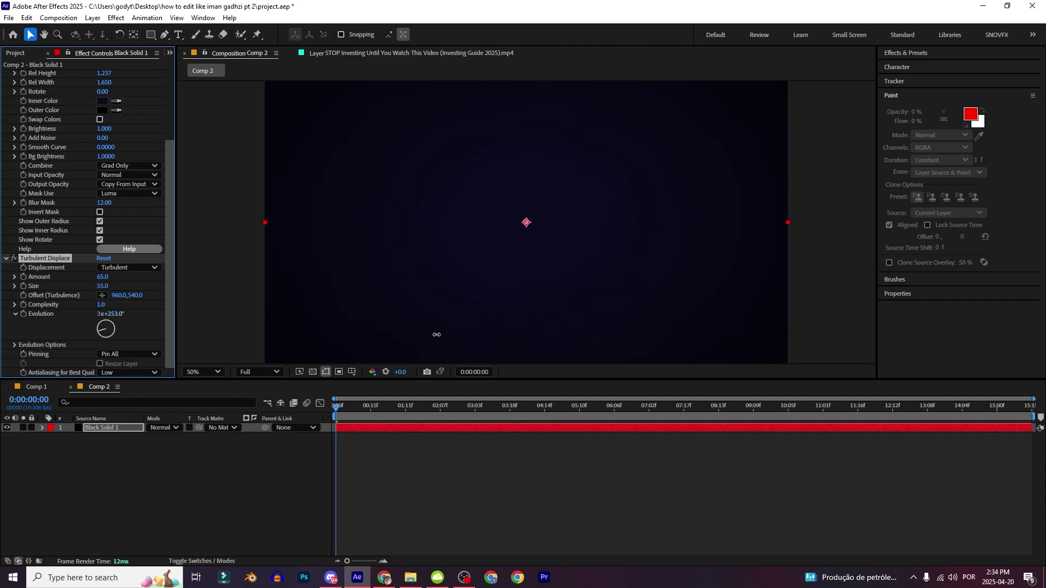
{"action": "left_click_drag", "start_coordinate": [435, 333], "coordinate": [114, 324]}
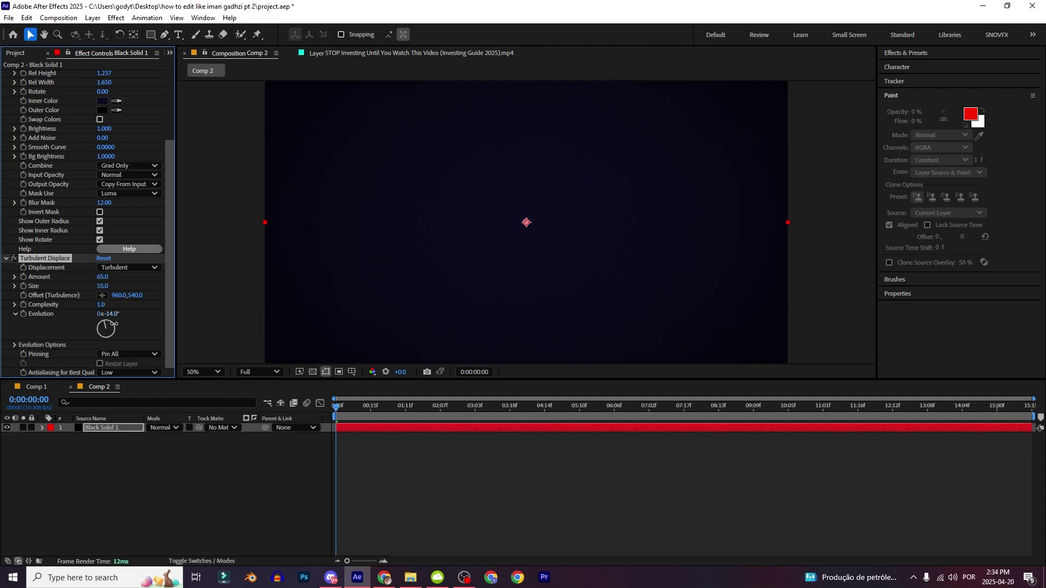
Step: Animate the Turbulent Displace evolution with the expression time*200 and scrub through the timeline to check the motion
{"action": "left_click", "coordinate": [23, 314], "text": "alt"}
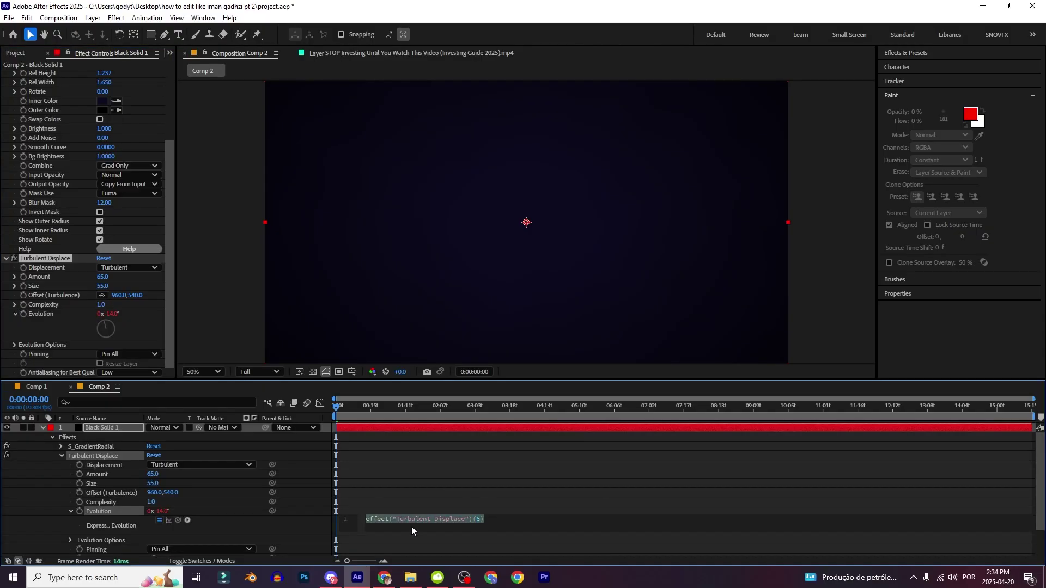
{"action": "type", "text": "time*200"}
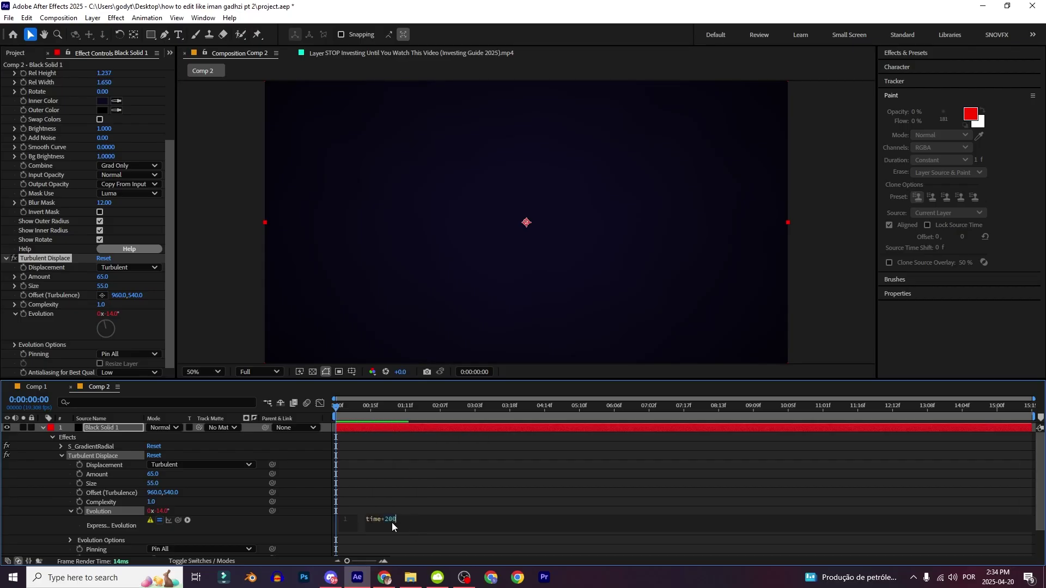
{"action": "left_click", "coordinate": [376, 472]}
{"action": "left_click_drag", "start_coordinate": [354, 407], "coordinate": [630, 407]}
Step: Speed up the evolution expression to time*400, preview the background motion and collapse the solid's properties
{"action": "left_click", "coordinate": [388, 523]}
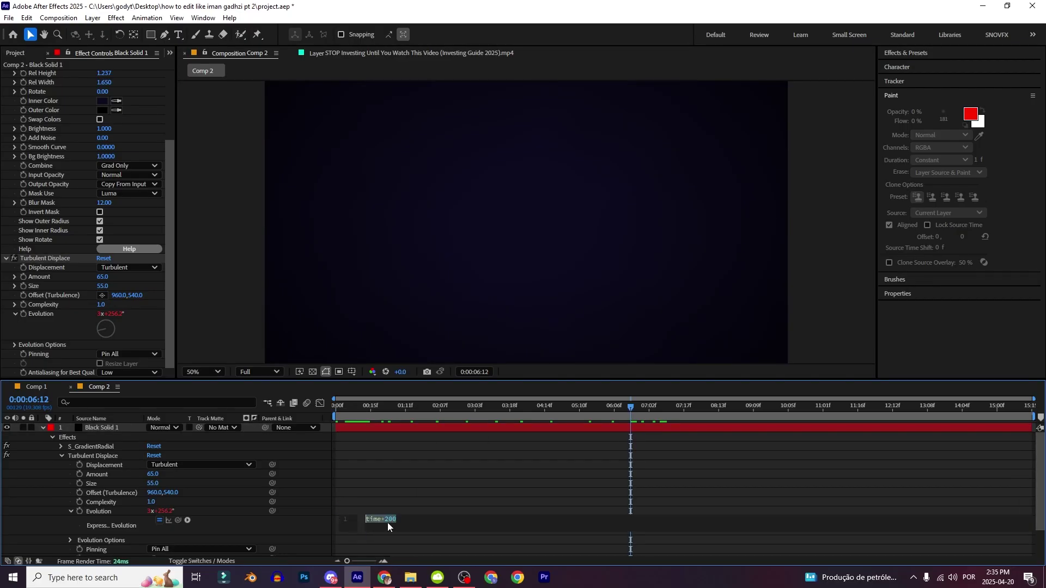
{"action": "left_click", "coordinate": [395, 517]}
{"action": "type", "text": "400"}
{"action": "left_click", "coordinate": [389, 509]}
{"action": "left_click_drag", "start_coordinate": [432, 408], "coordinate": [628, 410]}
{"action": "scroll", "coordinate": [576, 281], "scroll_direction": "down", "scroll_amount": 2}
{"action": "key", "text": "space"}
{"action": "key", "text": "space"}
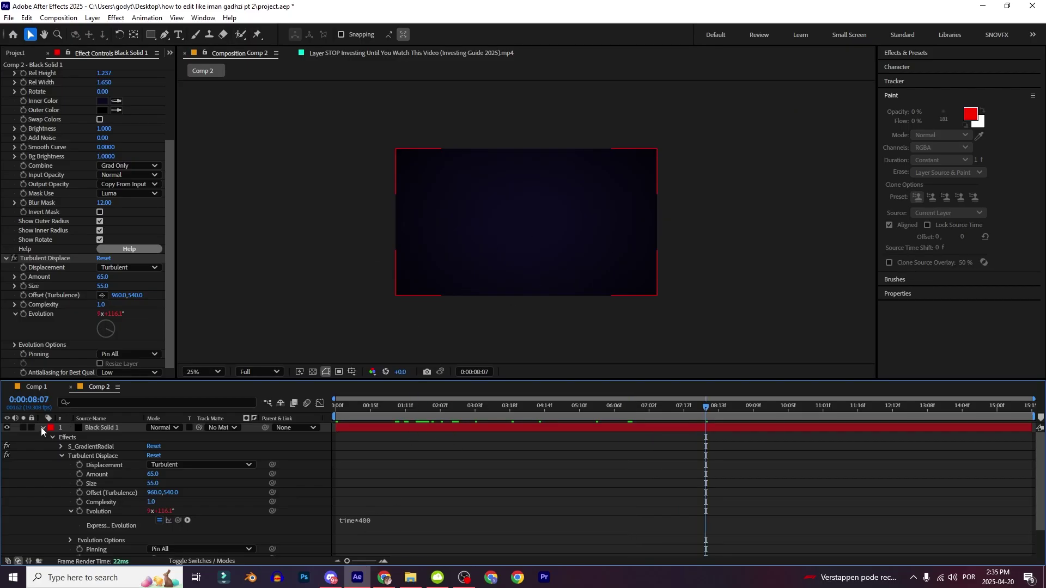
{"action": "left_click", "coordinate": [43, 428]}
Step: After checking the reference in Comp 1, draw a centered rectangle of about 468 × 608 px in Comp 2 with a roundness of 39
{"action": "left_click", "coordinate": [44, 387]}
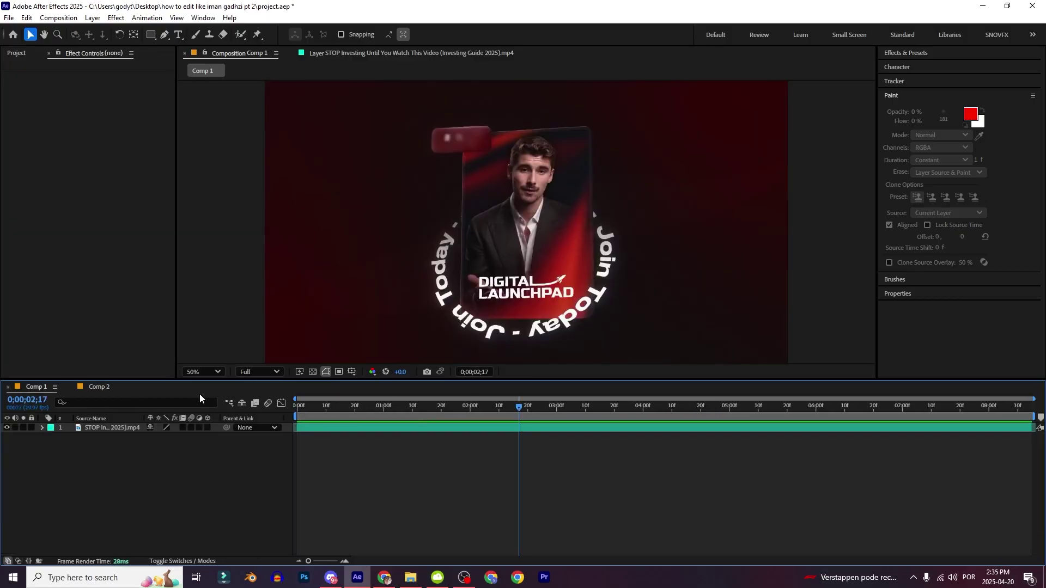
{"action": "left_click", "coordinate": [108, 386]}
{"action": "key", "text": "q"}
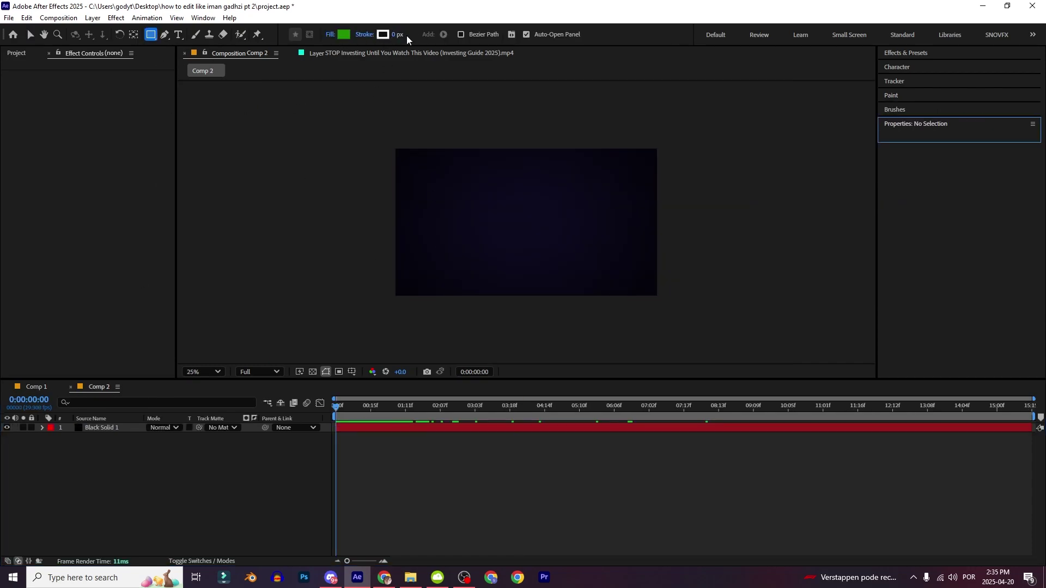
{"action": "left_click", "coordinate": [345, 34]}
{"action": "key", "text": "Escape"}
{"action": "mouse_move", "coordinate": [483, 190]}
{"action": "left_mouse_down"}
{"action": "mouse_move", "coordinate": [551, 285]}
{"action": "mouse_move", "coordinate": [546, 273]}
{"action": "left_mouse_up"}
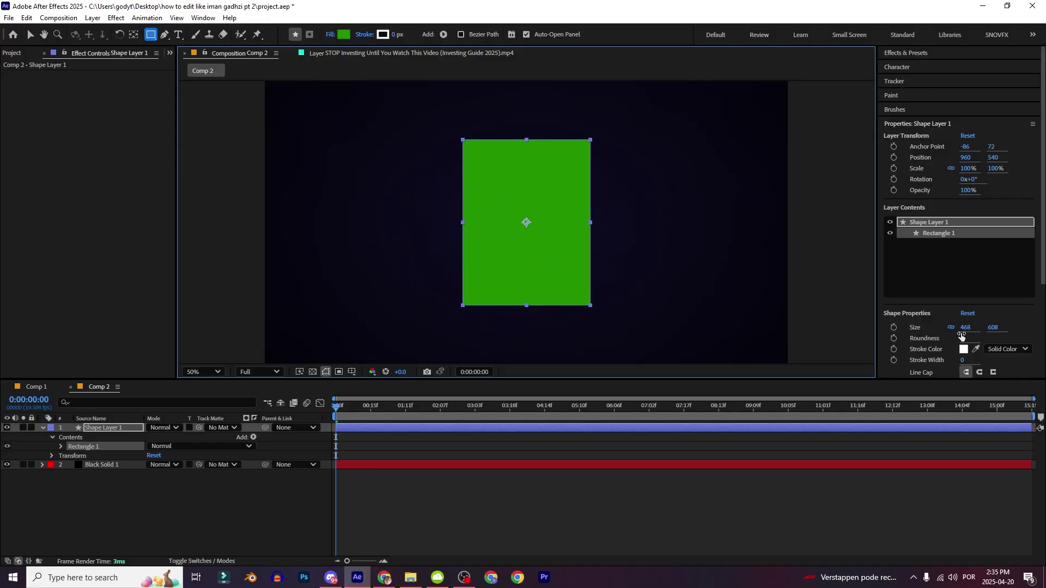
{"action": "left_click_drag", "start_coordinate": [962, 341], "coordinate": [986, 340]}
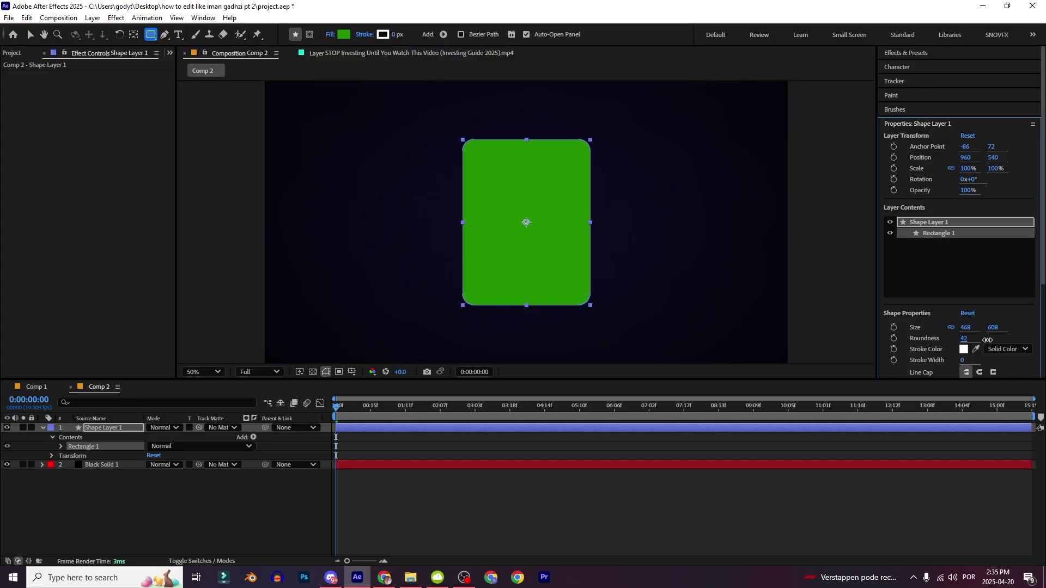
{"action": "left_click", "coordinate": [651, 518]}
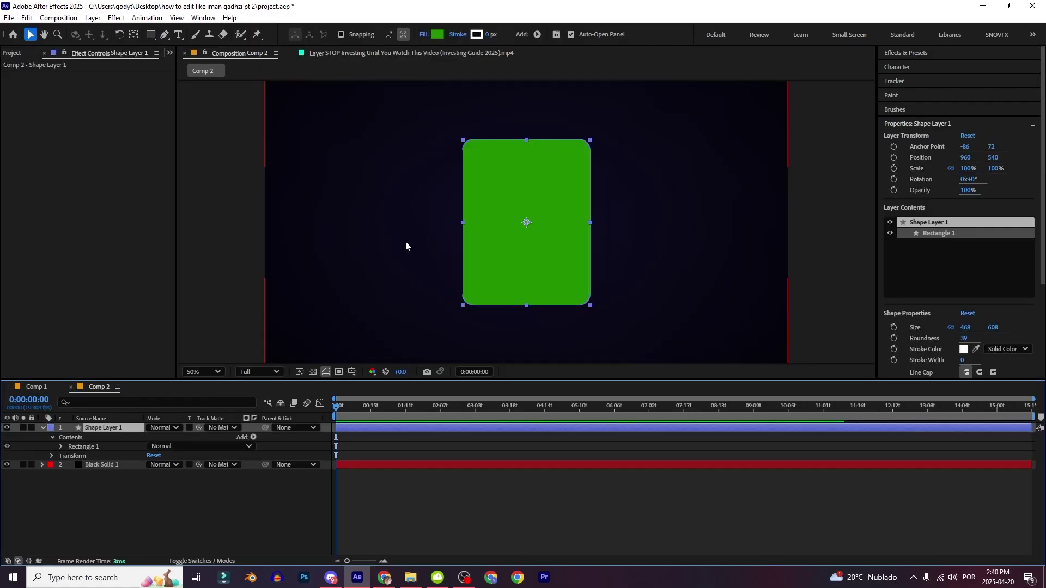
Step: Apply S_GradientRadial to the rounded rectangle with an outer radius of 400 and a relative height of about 1.015
{"action": "key", "text": "ctrl+space"}
{"action": "type", "text": "s_gra"}
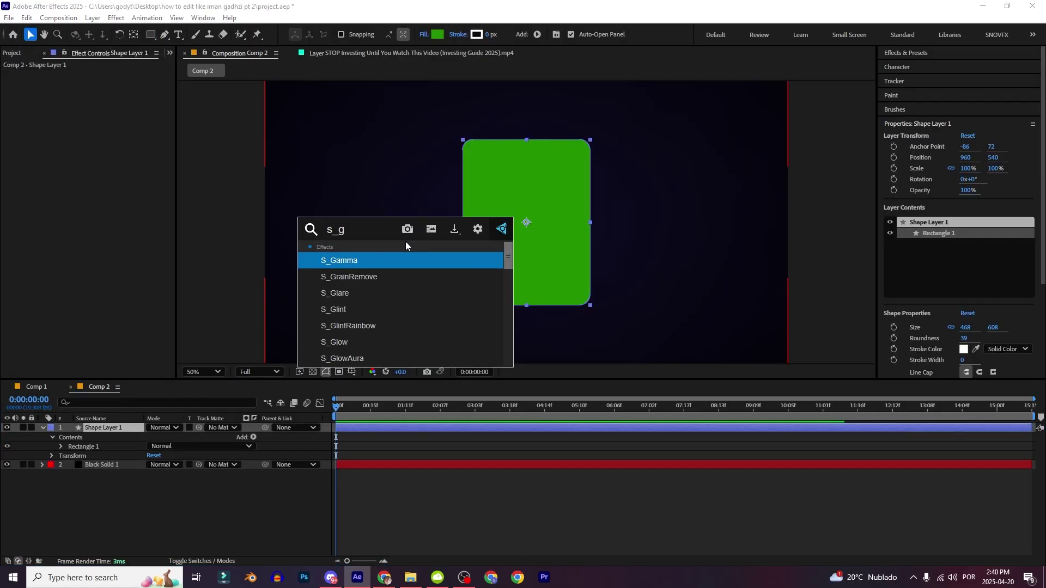
{"action": "key", "text": "Down"}
{"action": "key", "text": "Down"}
{"action": "key", "text": "Down"}
{"action": "key", "text": "Return"}
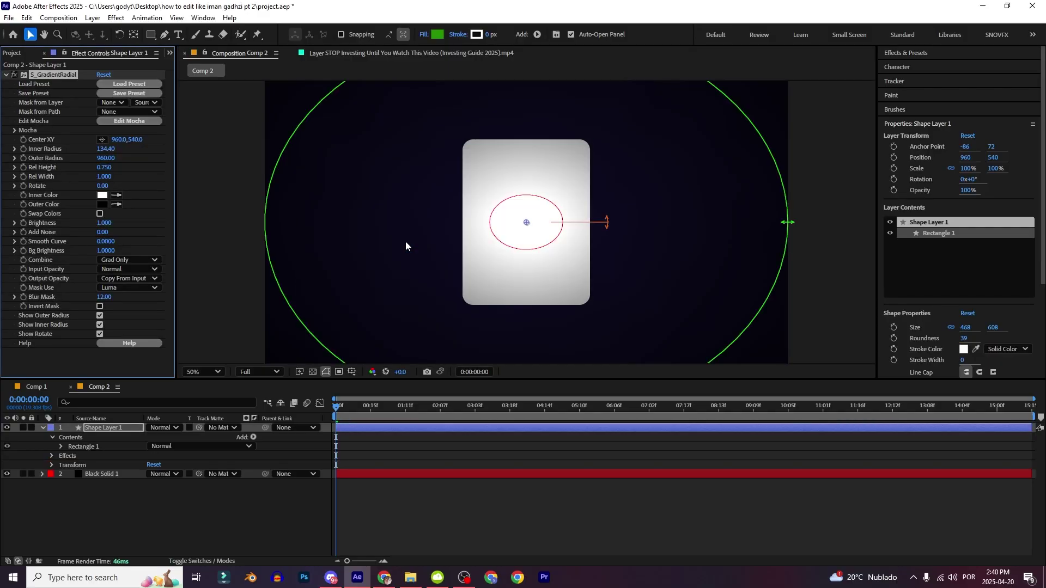
{"action": "left_click_drag", "start_coordinate": [108, 169], "coordinate": [104, 169]}
{"action": "left_click_drag", "start_coordinate": [109, 159], "coordinate": [77, 159]}
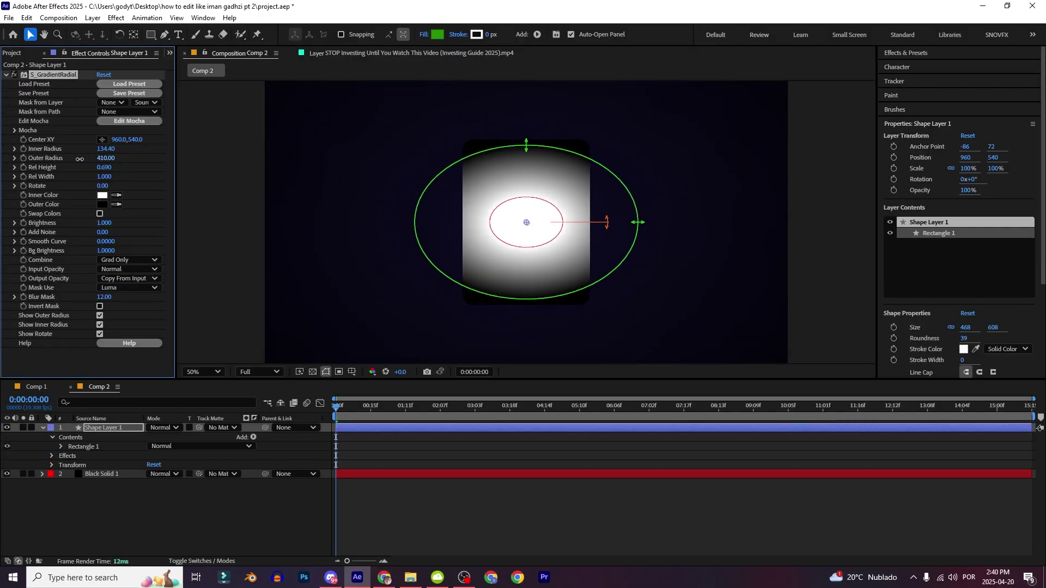
{"action": "left_click_drag", "start_coordinate": [527, 150], "coordinate": [530, 111]}
Step: Set the inner color of the rectangle's gradient to the dark gray 1A1919
{"action": "left_click", "coordinate": [101, 195]}
{"action": "left_click", "coordinate": [187, 443]}
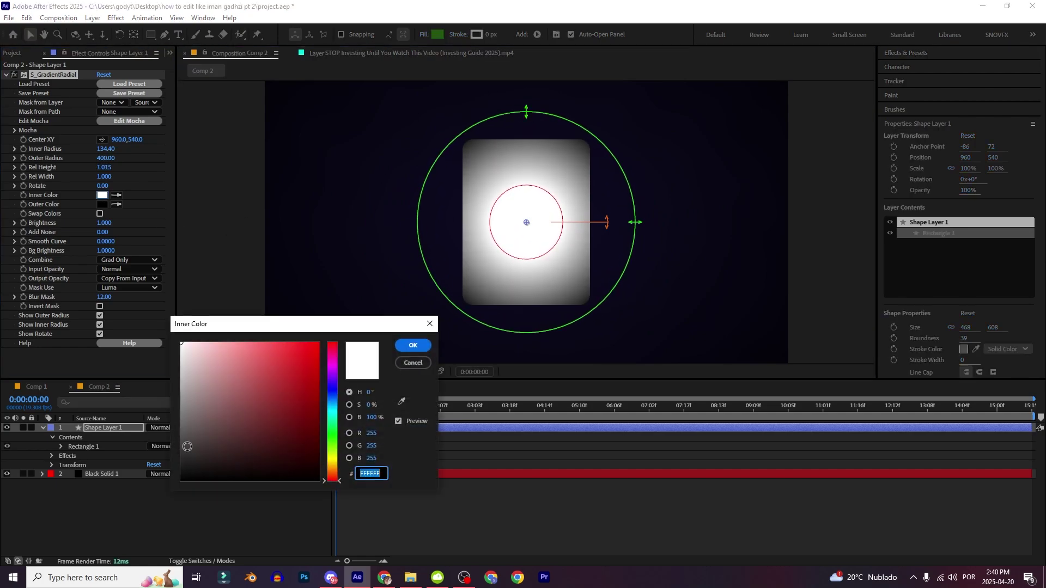
{"action": "mouse_move", "coordinate": [187, 443]}
{"action": "left_mouse_down"}
{"action": "mouse_move", "coordinate": [186, 464]}
{"action": "mouse_move", "coordinate": [198, 466]}
{"action": "mouse_move", "coordinate": [186, 468]}
{"action": "left_mouse_up"}
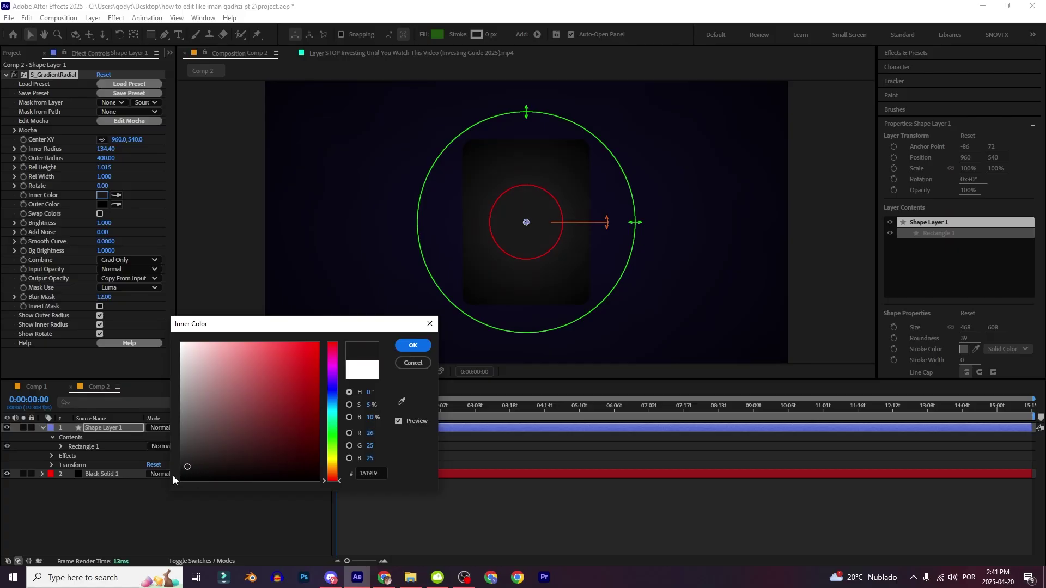
{"action": "left_click", "coordinate": [413, 346]}
{"action": "left_click", "coordinate": [420, 515]}
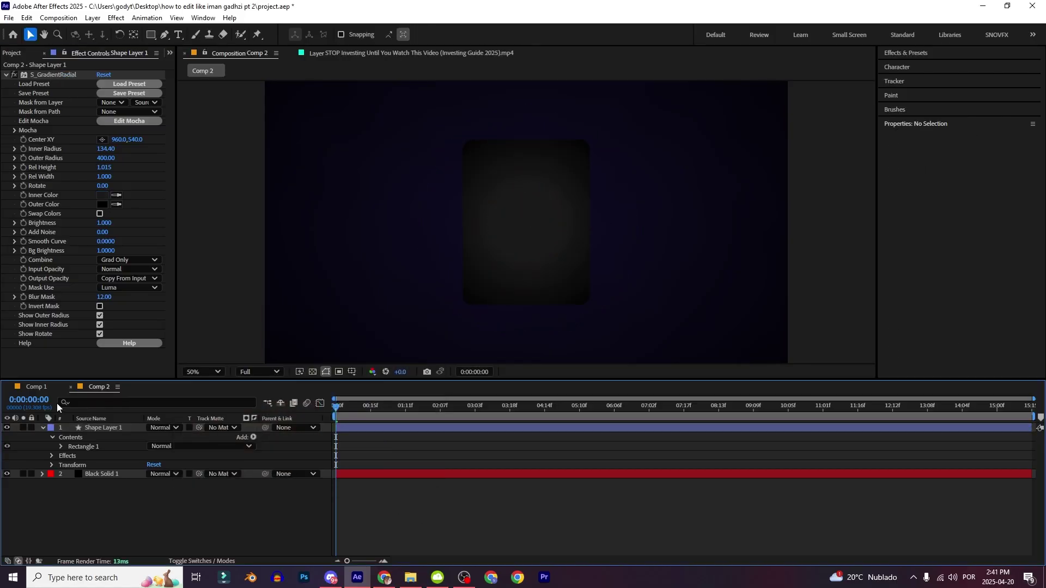
Step: Duplicate the rounded rectangle layer, then import iamn.png and place it between the two rectangle layers
{"action": "left_click", "coordinate": [108, 429]}
{"action": "key", "text": "ctrl+d"}
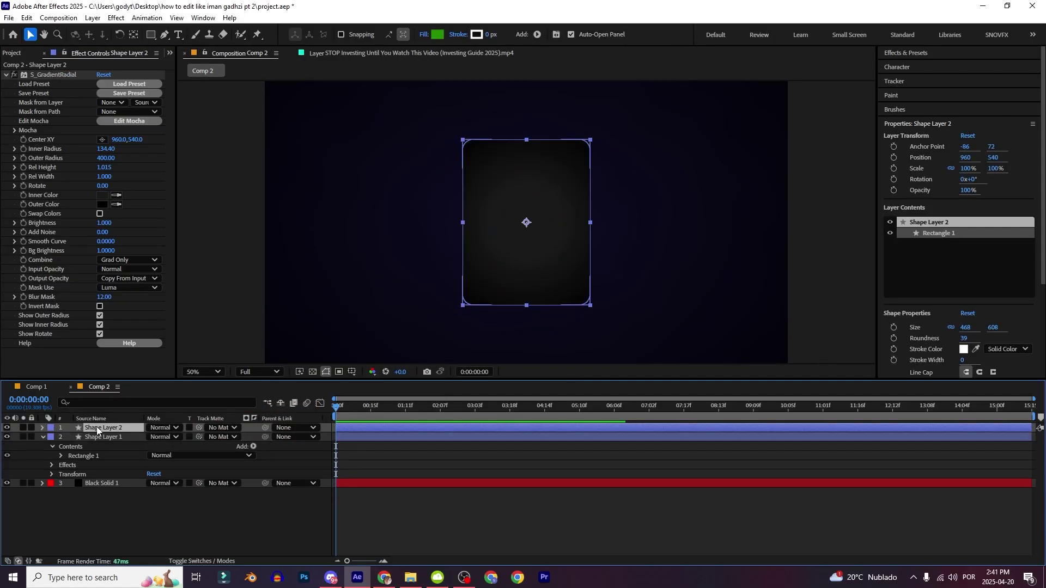
{"action": "key", "text": "ctrl+i"}
{"action": "double_click", "coordinate": [504, 253]}
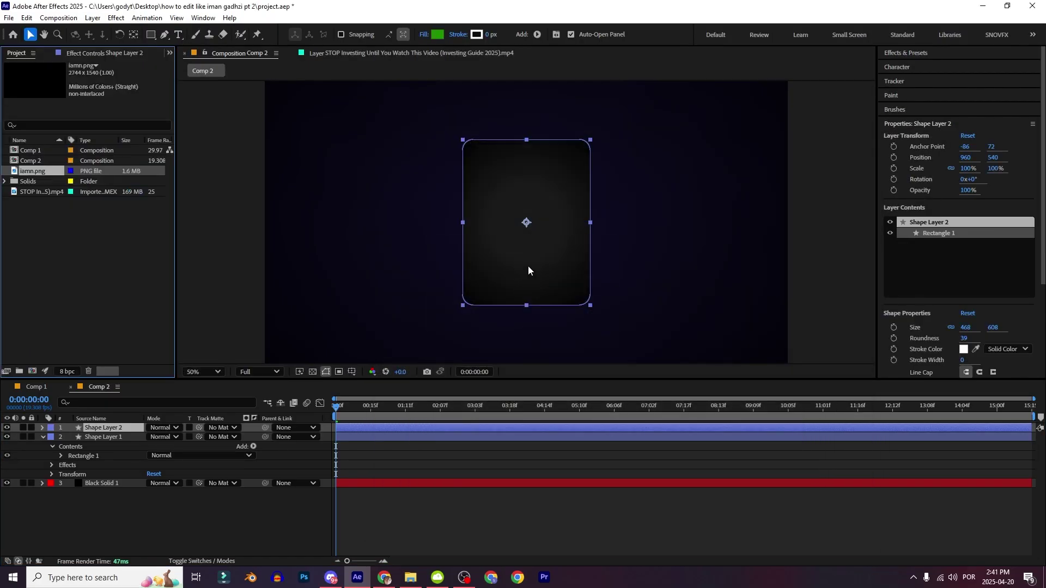
{"action": "left_click_drag", "start_coordinate": [36, 174], "coordinate": [103, 436]}
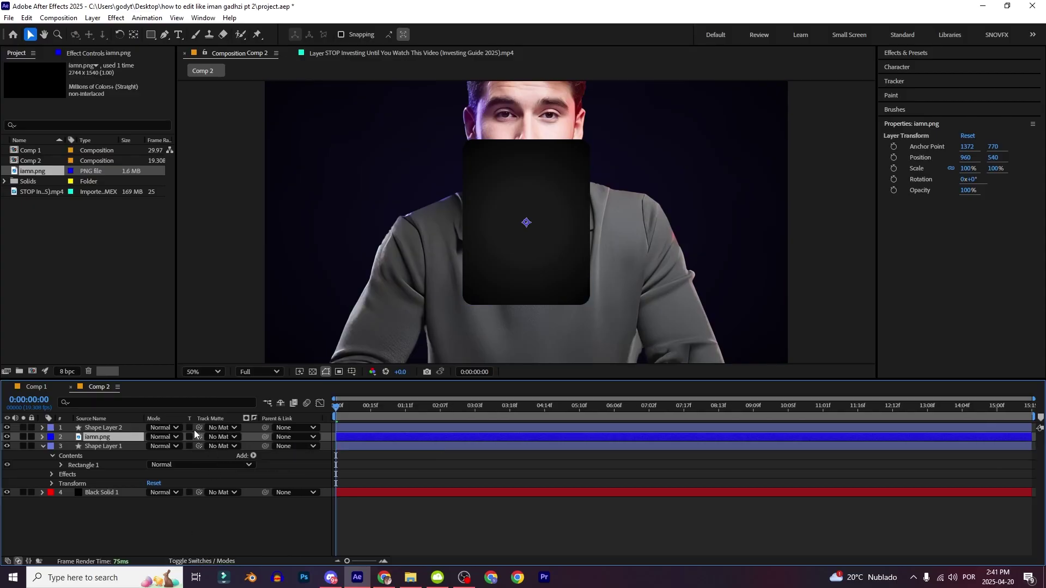
Step: Use Shape Layer 2 as the track matte for the iamn.png layer
{"action": "left_click", "coordinate": [221, 437]}
{"action": "left_click", "coordinate": [240, 466]}
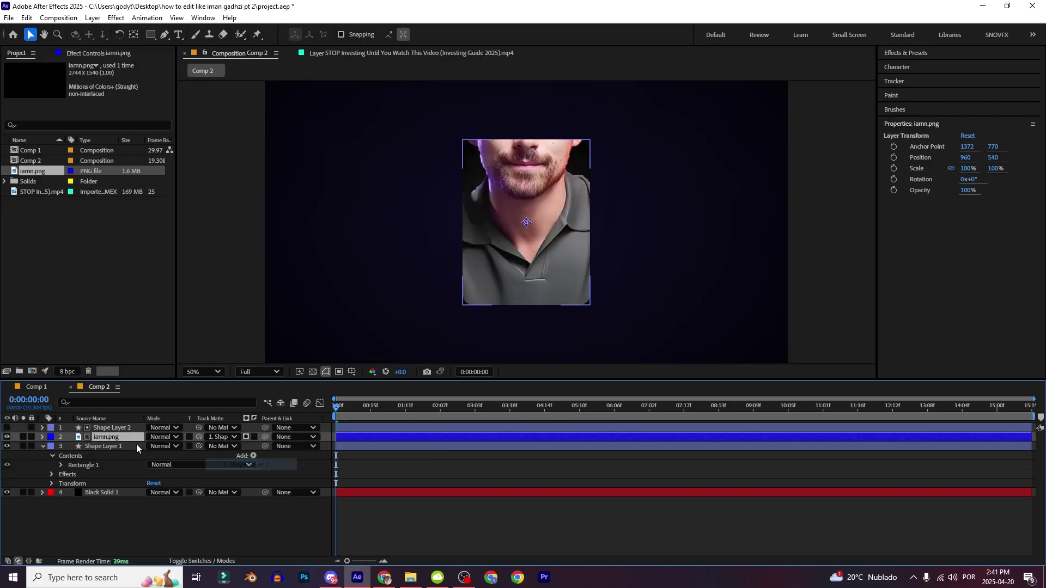
Step: Scale the iamn.png layer down to 40% so the portrait fits inside the card
{"action": "key", "text": "s"}
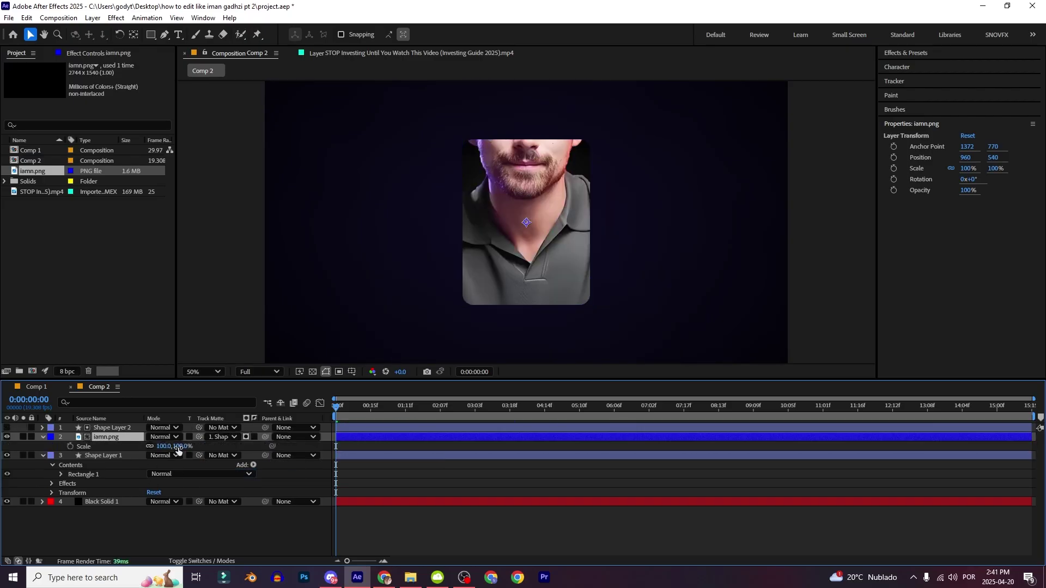
{"action": "mouse_move", "coordinate": [163, 447]}
{"action": "left_mouse_down"}
{"action": "mouse_move", "coordinate": [147, 455]}
{"action": "mouse_move", "coordinate": [175, 450]}
{"action": "left_mouse_up"}
{"action": "key", "text": "p"}
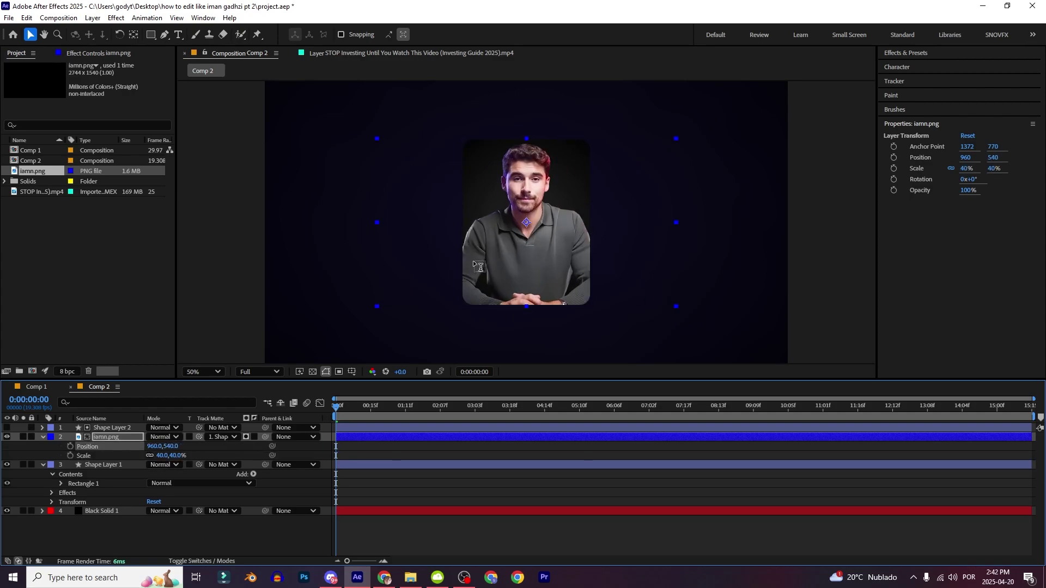
Step: Add a text layer reading "digital launchpad" over the portrait
{"action": "key", "text": "ctrl+t"}
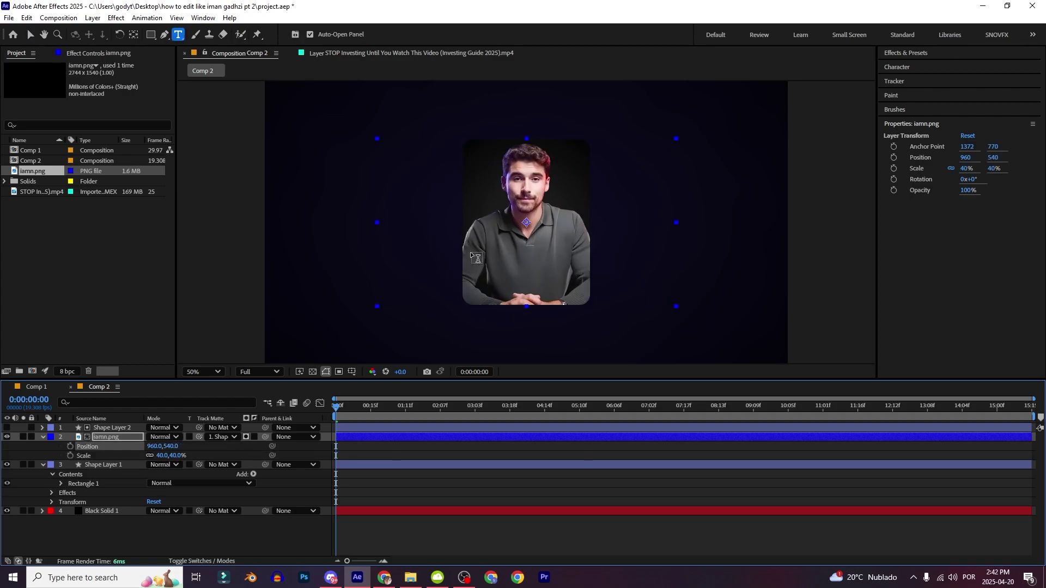
{"action": "left_click", "coordinate": [471, 259]}
{"action": "type", "text": "digital"}
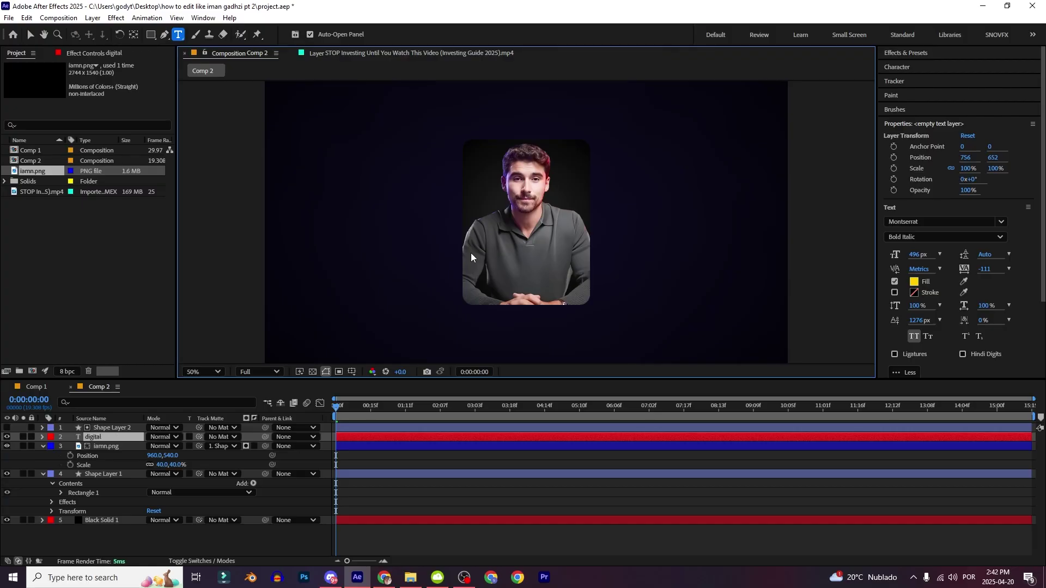
{"action": "type", "text": " launchpad"}
{"action": "left_click", "coordinate": [123, 436]}
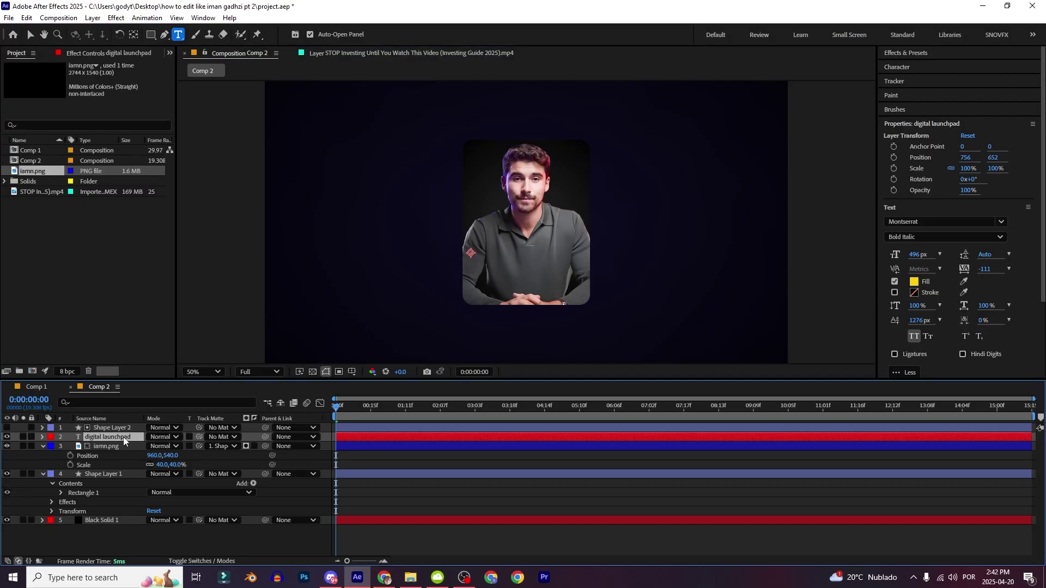
Step: Center the text layer's anchor point, center the layer in the composition, and scale it to 15%
{"action": "key", "text": "ctrl+alt+Home"}
{"action": "key", "text": "ctrl+Home"}
{"action": "scroll", "coordinate": [481, 322], "scroll_direction": "down", "scroll_amount": 2}
{"action": "key", "text": "s"}
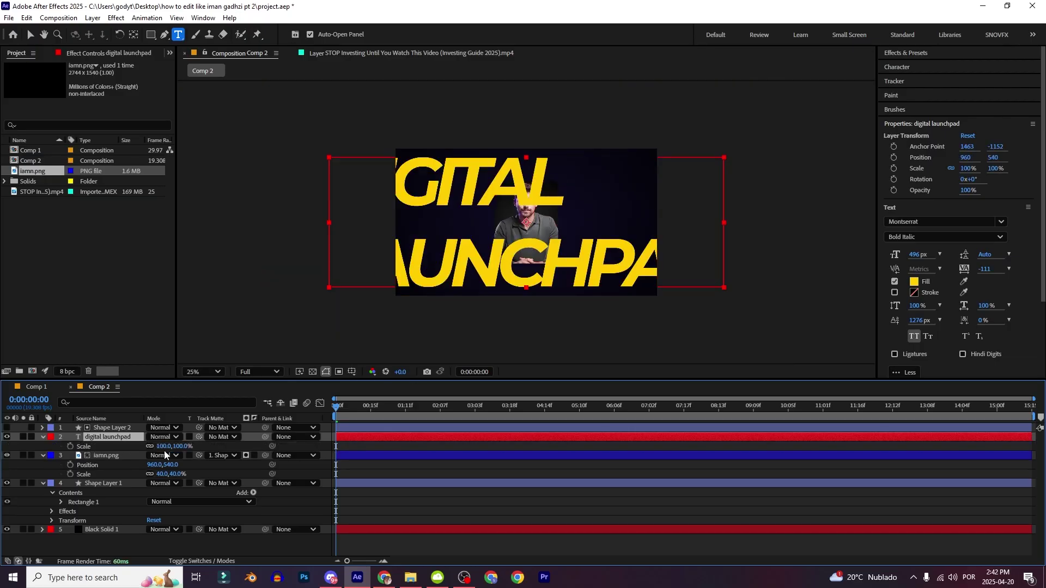
{"action": "left_click_drag", "start_coordinate": [178, 446], "coordinate": [132, 446]}
{"action": "key", "text": "slash"}
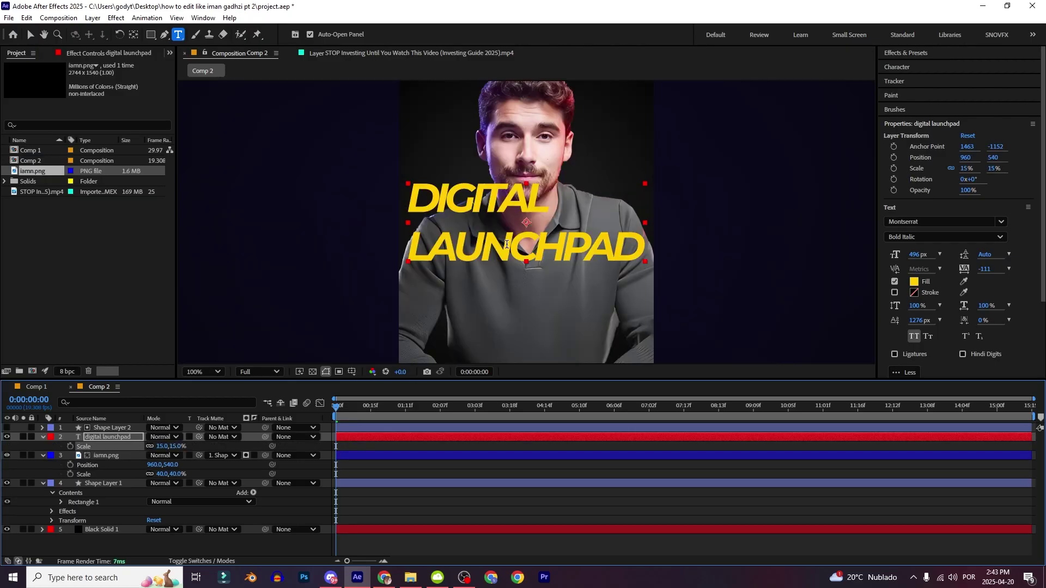
Step: Set the title text's tracking to -61 and its fill color to white FFFFFF
{"action": "left_click_drag", "start_coordinate": [984, 269], "coordinate": [972, 268]}
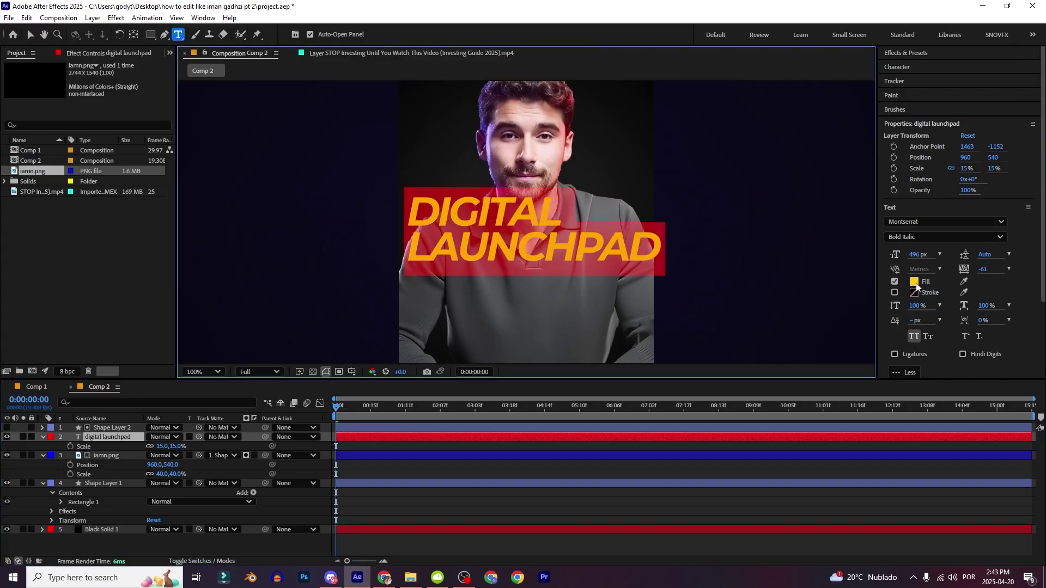
{"action": "left_click", "coordinate": [914, 282]}
{"action": "left_click_drag", "start_coordinate": [203, 374], "coordinate": [130, 294]}
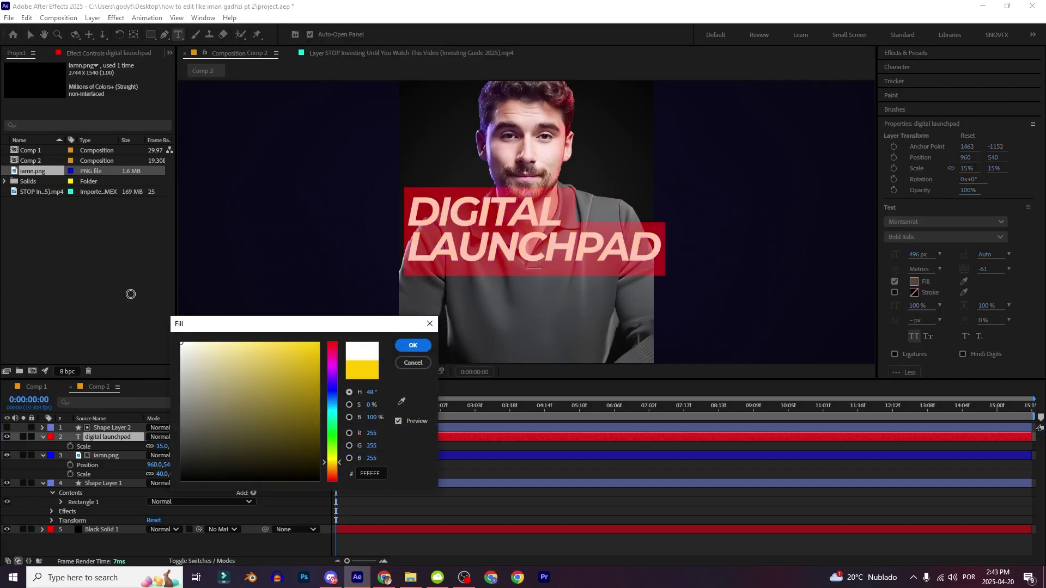
{"action": "left_click", "coordinate": [413, 344]}
{"action": "key", "text": "Escape"}
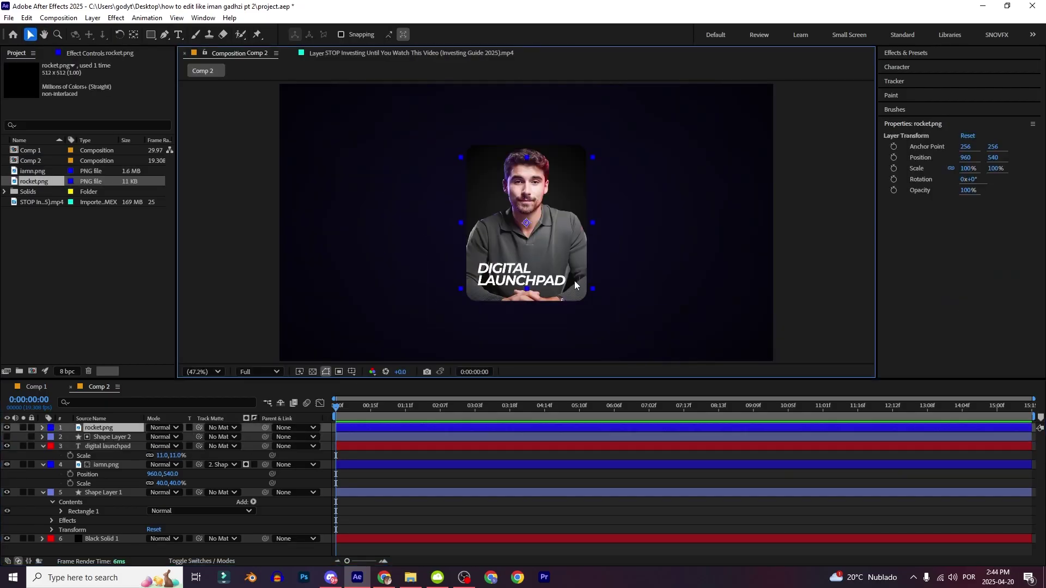
Step: Apply the Fill effect to the rocket.png layer and set its color to white
{"action": "key", "text": "ctrl+space"}
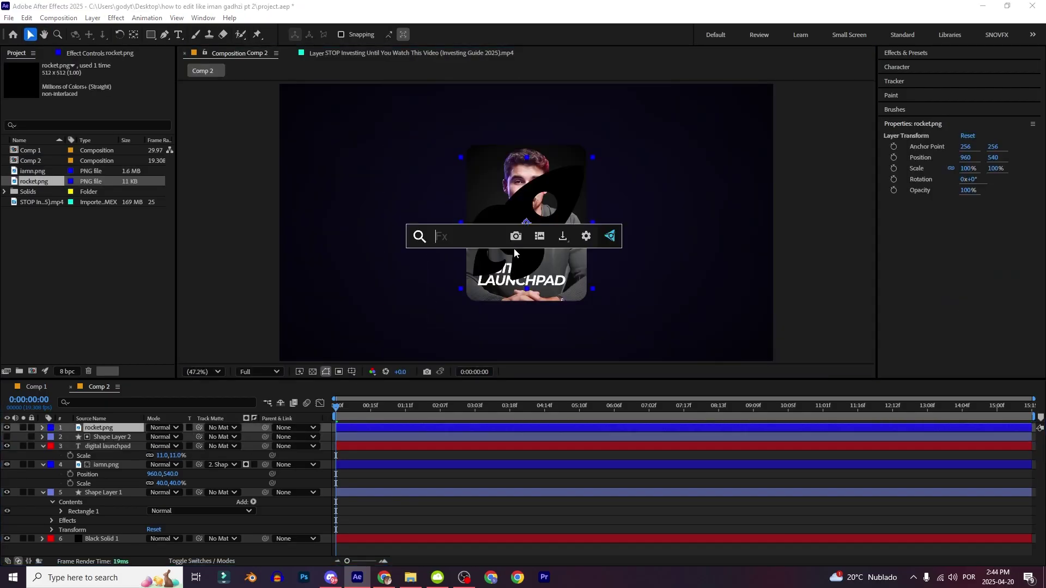
{"action": "type", "text": "fill"}
{"action": "key", "text": "Return"}
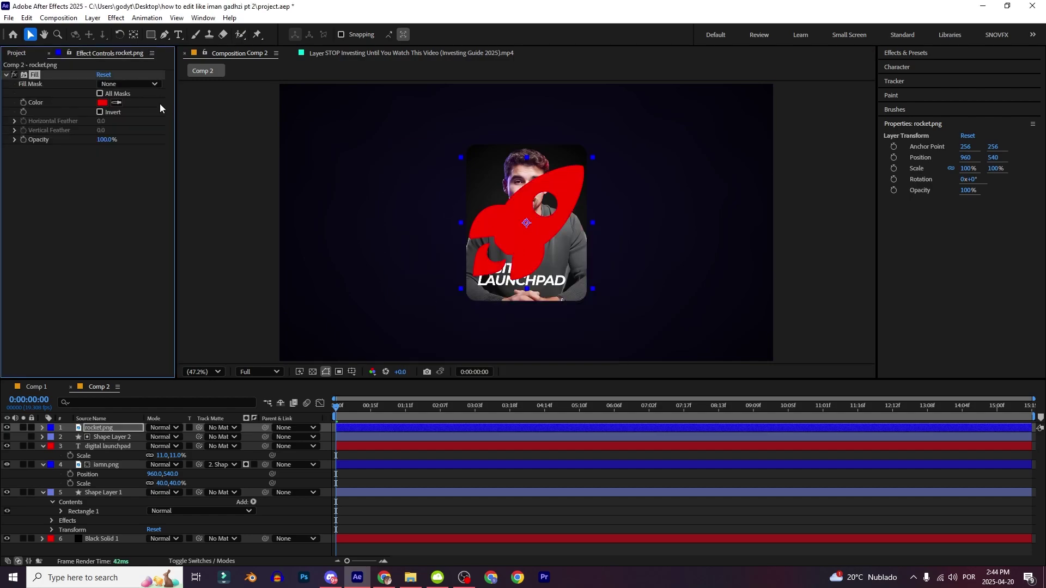
{"action": "left_click", "coordinate": [103, 104]}
{"action": "left_click_drag", "start_coordinate": [297, 416], "coordinate": [64, 270]}
{"action": "key", "text": "Return"}
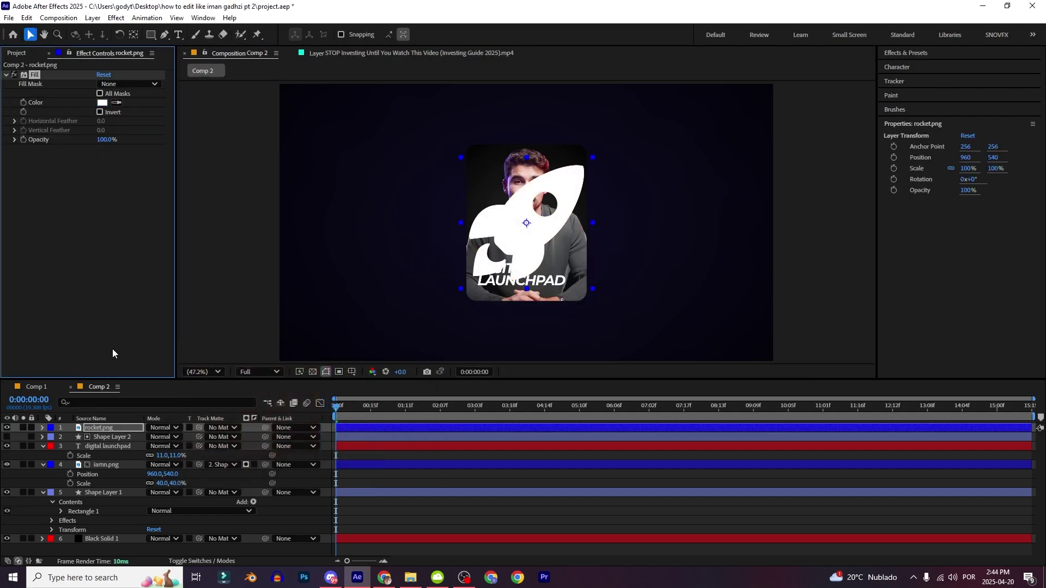
Step: Scale the rocket.png layer down to 8% and place it directly after the word DIGITAL in the title
{"action": "key", "text": "s"}
{"action": "left_click_drag", "start_coordinate": [174, 438], "coordinate": [127, 440]}
{"action": "scroll", "coordinate": [521, 248], "scroll_direction": "up", "scroll_amount": 1}
{"action": "left_click_drag", "start_coordinate": [521, 248], "coordinate": [514, 284]}
{"action": "scroll", "coordinate": [486, 169], "scroll_direction": "up", "scroll_amount": 1}
{"action": "left_click_drag", "start_coordinate": [490, 197], "coordinate": [560, 281]}
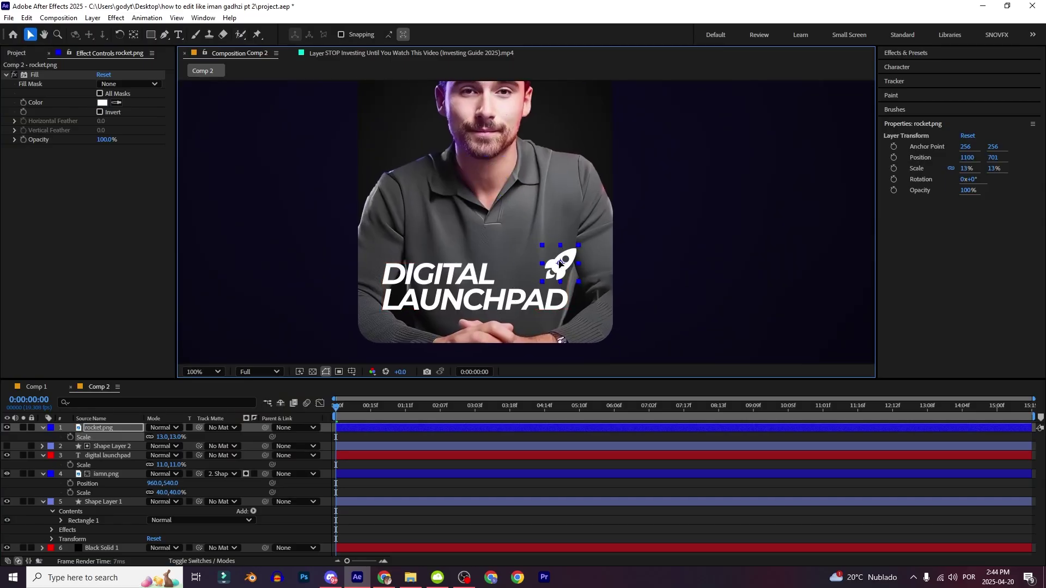
{"action": "left_click", "coordinate": [174, 438]}
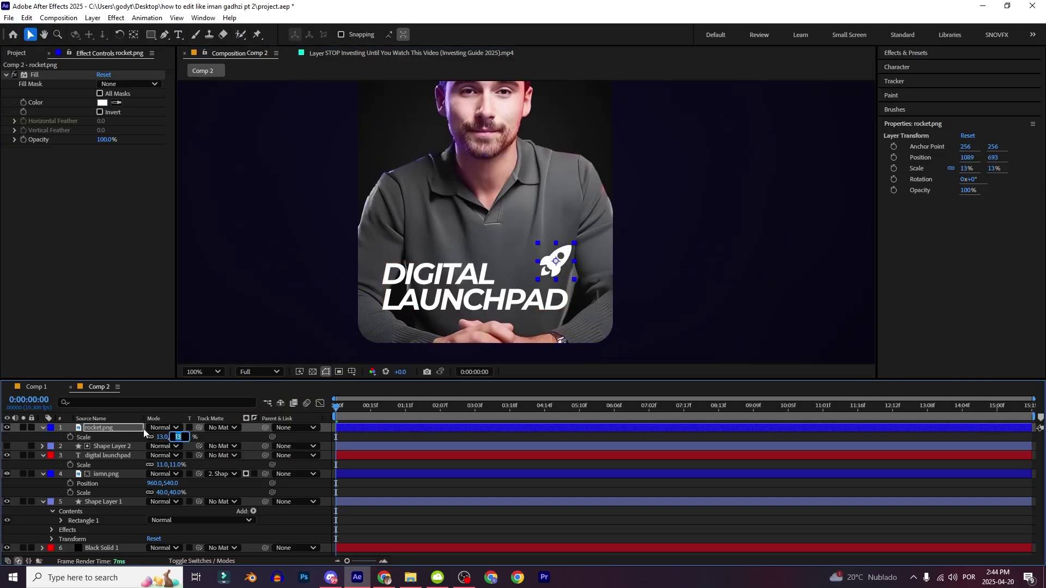
{"action": "type", "text": "8"}
{"action": "key", "text": "Return"}
{"action": "left_click_drag", "start_coordinate": [555, 264], "coordinate": [515, 273]}
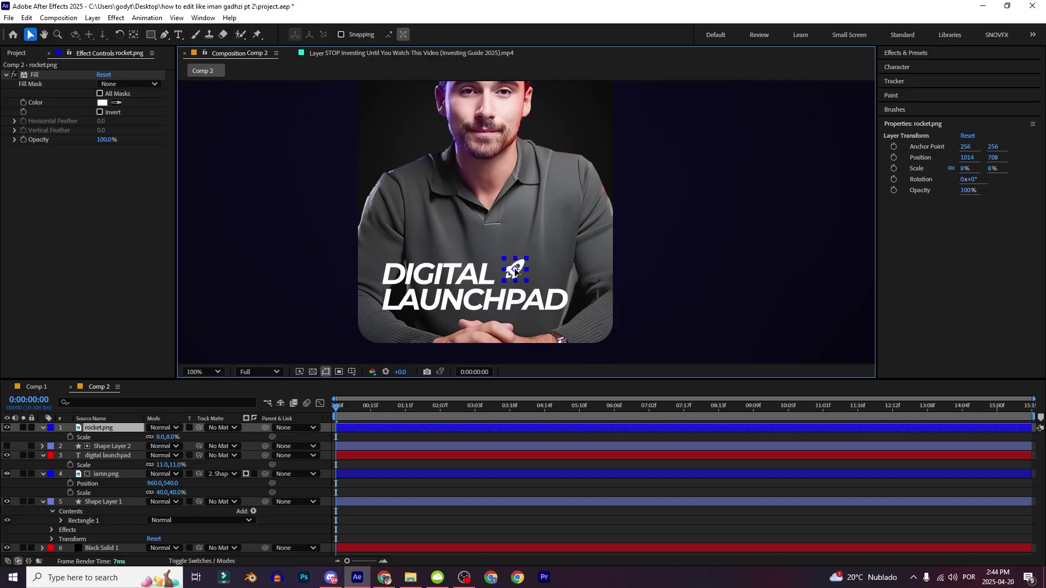
{"action": "left_click", "coordinate": [362, 469]}
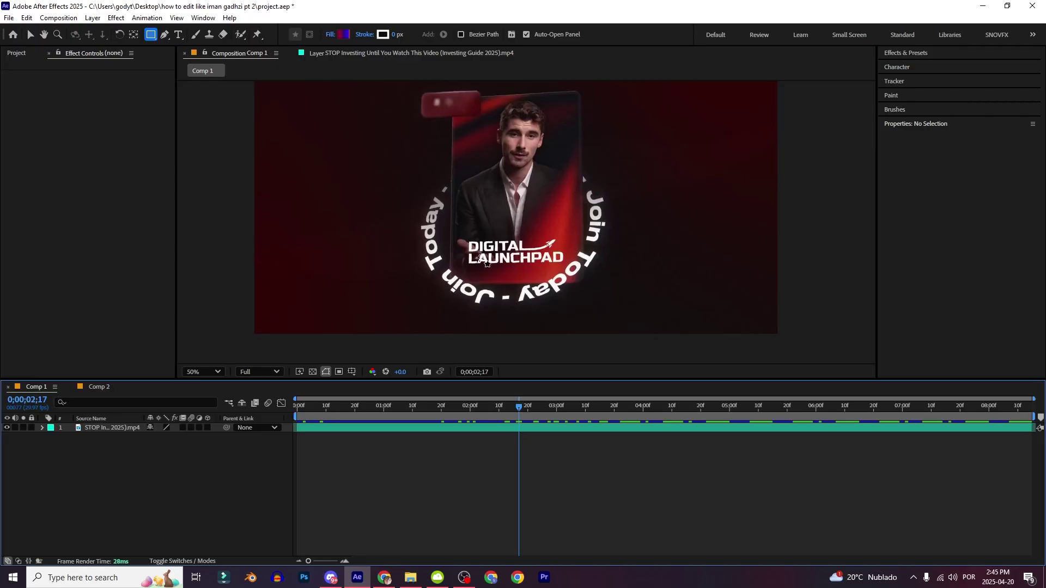
Step: Return from Comp 1 to Comp 2 and set the fill type for new shapes to Linear Gradient
{"action": "left_click", "coordinate": [102, 388]}
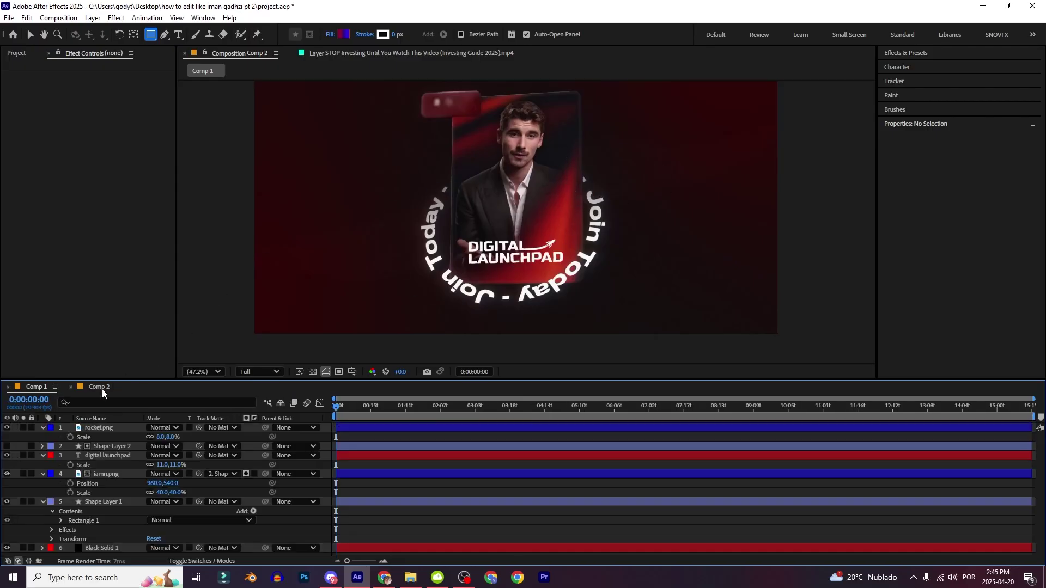
{"action": "left_click", "coordinate": [99, 388]}
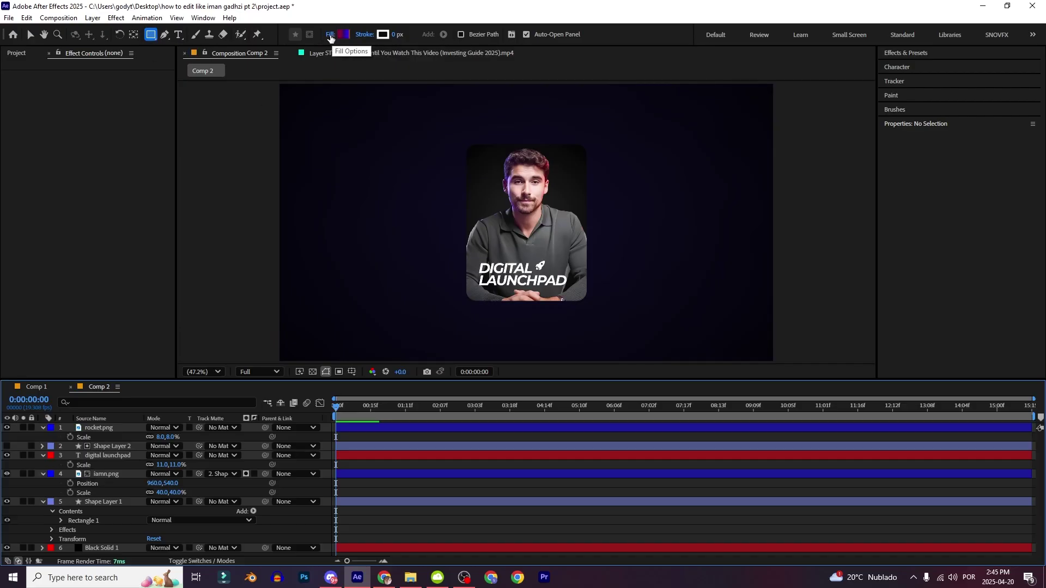
{"action": "left_click", "coordinate": [330, 36]}
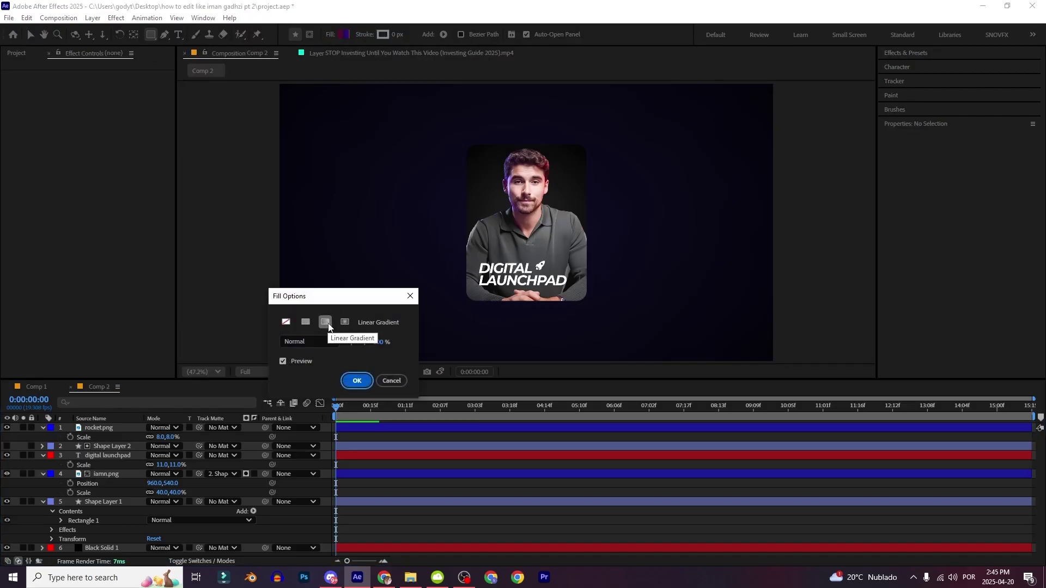
{"action": "left_click", "coordinate": [355, 382]}
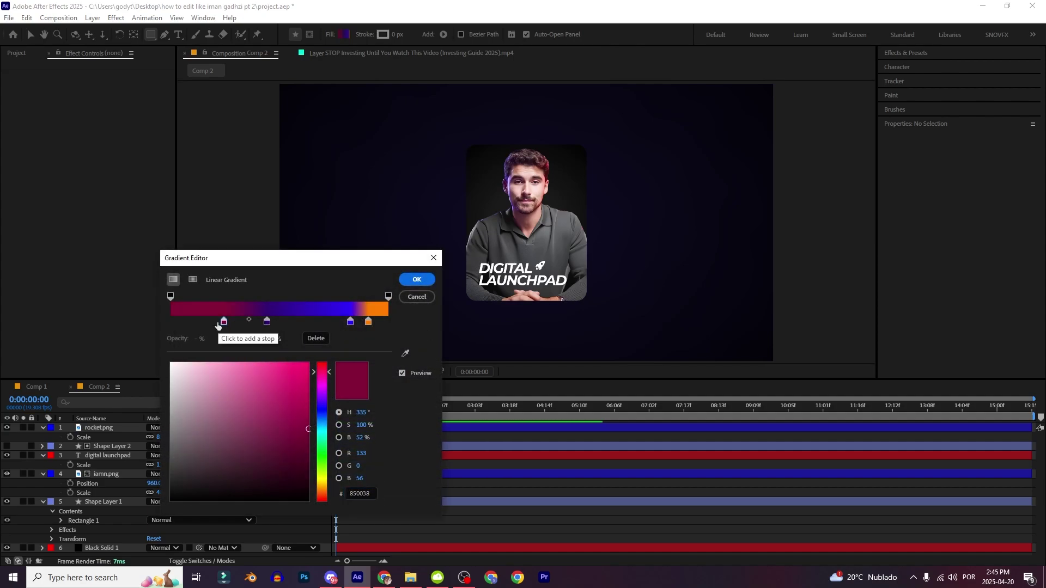
Step: In the shape fill gradient, move the blue color stop to 67% and change it to orange FF6600
{"action": "left_click", "coordinate": [311, 321]}
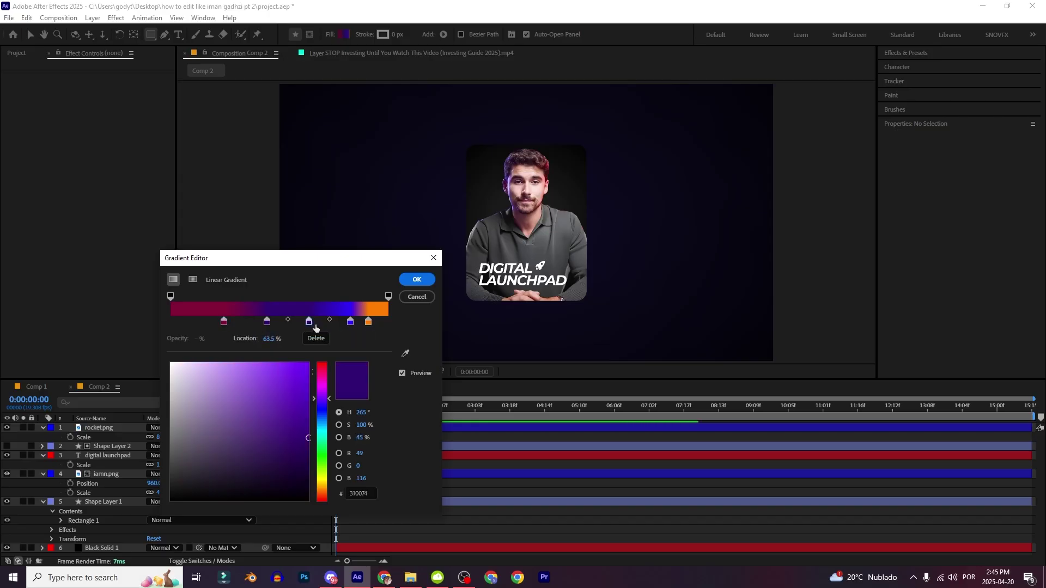
{"action": "left_click", "coordinate": [315, 338]}
{"action": "left_click", "coordinate": [267, 322]}
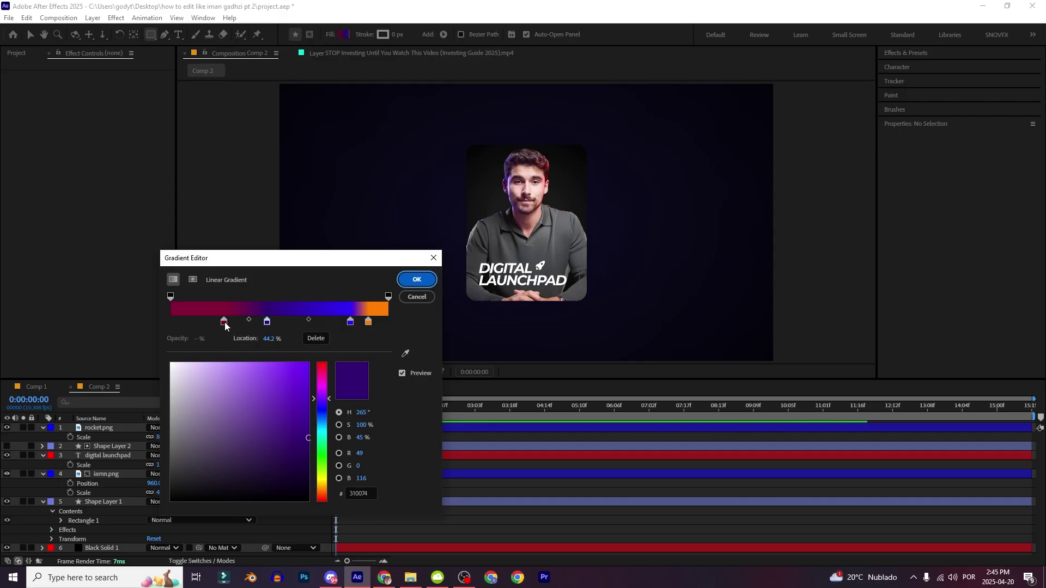
{"action": "left_click_drag", "start_coordinate": [351, 322], "coordinate": [315, 326]}
{"action": "left_click_drag", "start_coordinate": [320, 422], "coordinate": [322, 495]}
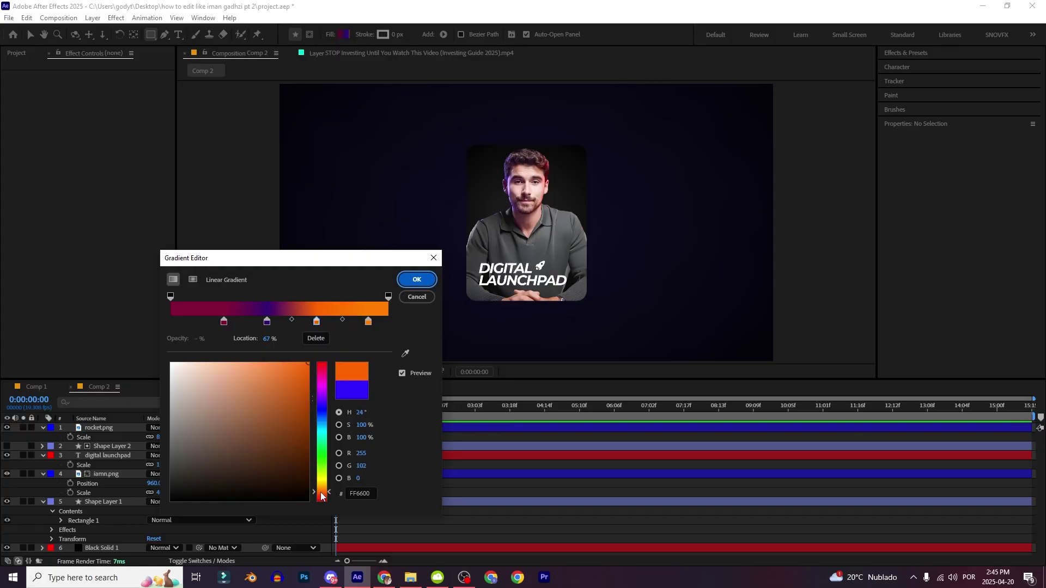
{"action": "left_click", "coordinate": [416, 280]}
Step: Draw a tall rectangle of about 390 × 824 px over half the card and make its gradient run from dark red 850000 to orange
{"action": "mouse_move", "coordinate": [529, 129]}
{"action": "left_mouse_down"}
{"action": "mouse_move", "coordinate": [619, 343]}
{"action": "mouse_move", "coordinate": [629, 341]}
{"action": "left_mouse_up"}
{"action": "left_click", "coordinate": [342, 34]}
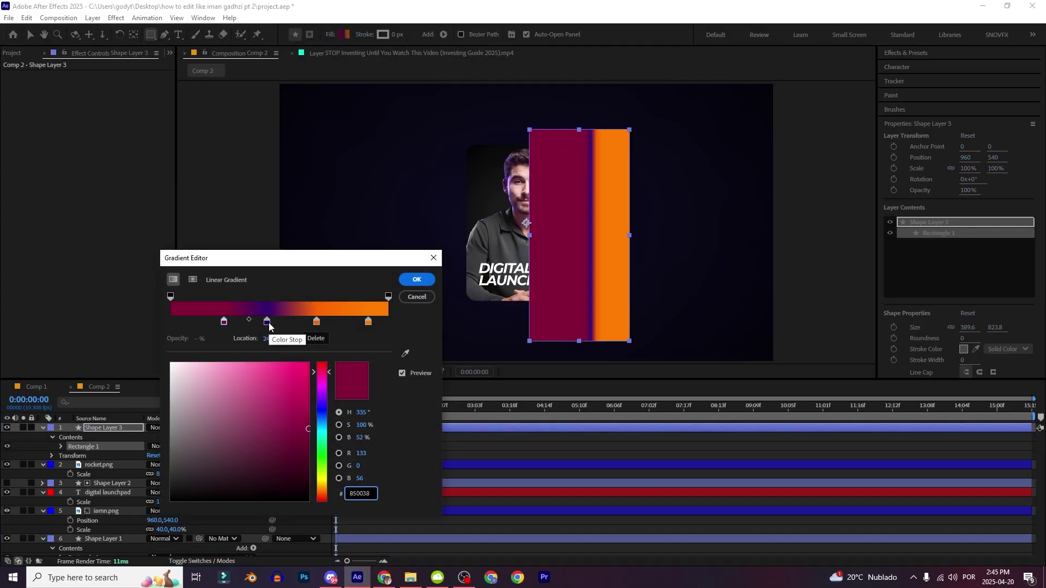
{"action": "left_click_drag", "start_coordinate": [267, 323], "coordinate": [218, 326]}
{"action": "left_click", "coordinate": [314, 339]}
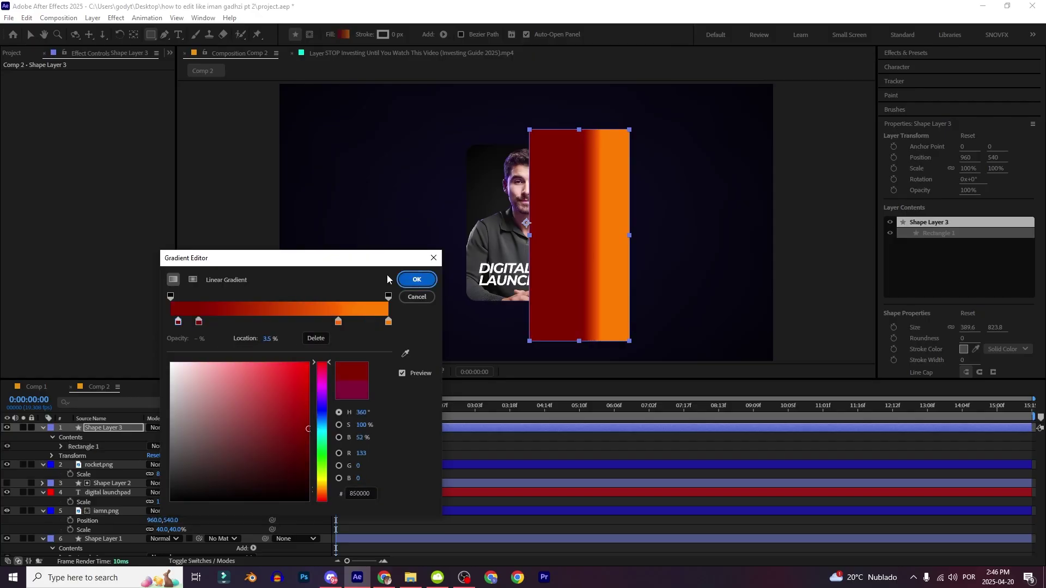
{"action": "left_click", "coordinate": [417, 279]}
Step: Use Shape Layer 2 as the track matte for Shape Layer 3 and move Shape Layer 3 below iamn.png in the layer order
{"action": "left_click_drag", "start_coordinate": [603, 268], "coordinate": [586, 246]}
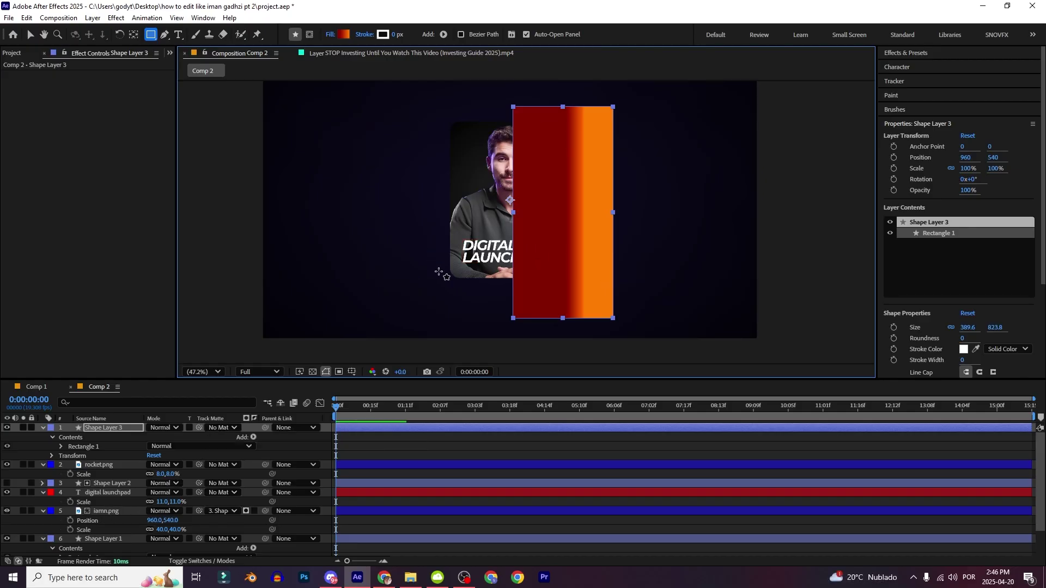
{"action": "scroll", "coordinate": [490, 174], "scroll_direction": "up", "scroll_amount": 4}
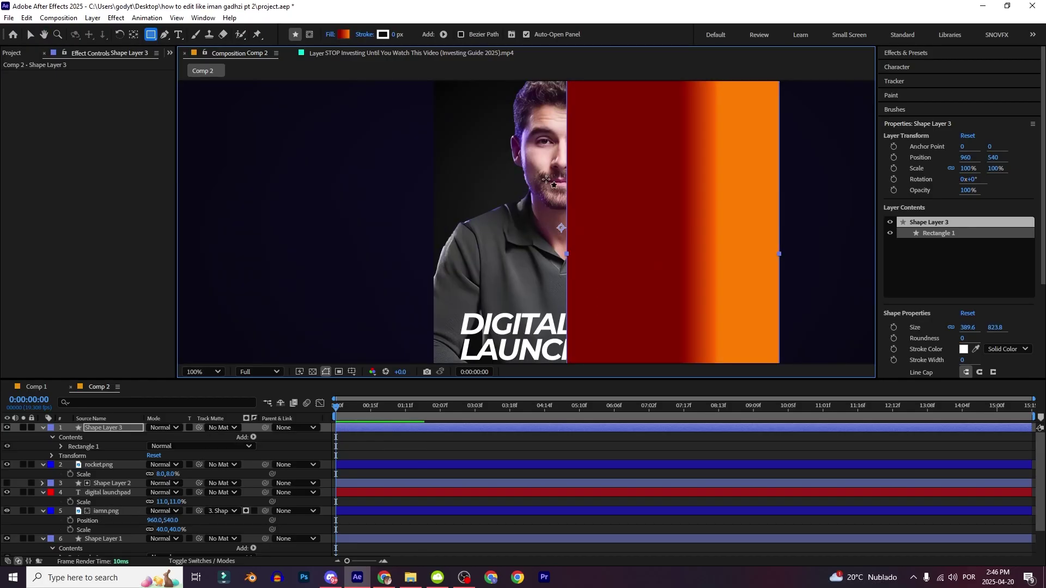
{"action": "left_click", "coordinate": [210, 430]}
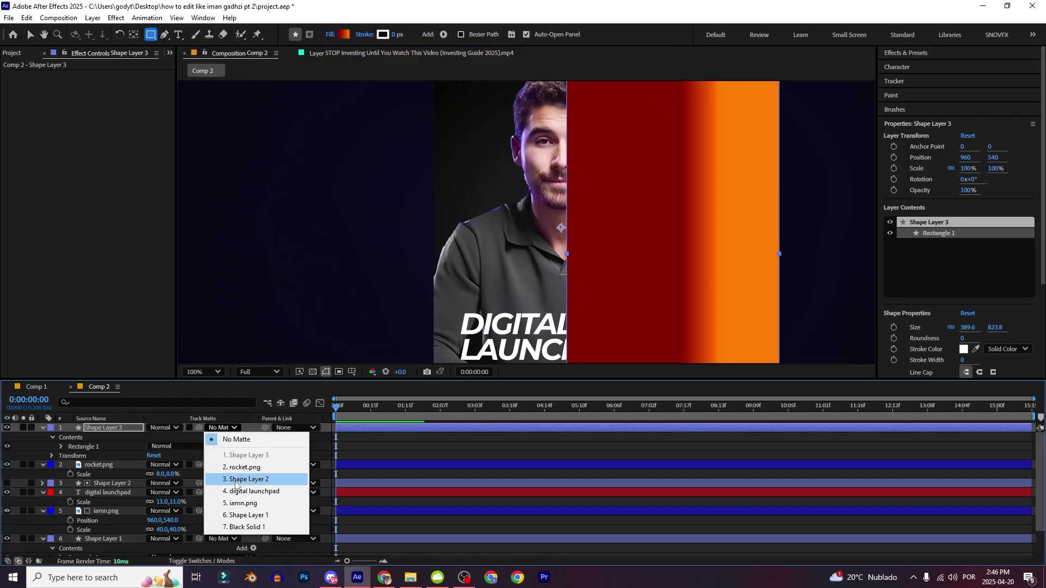
{"action": "left_click", "coordinate": [124, 436]}
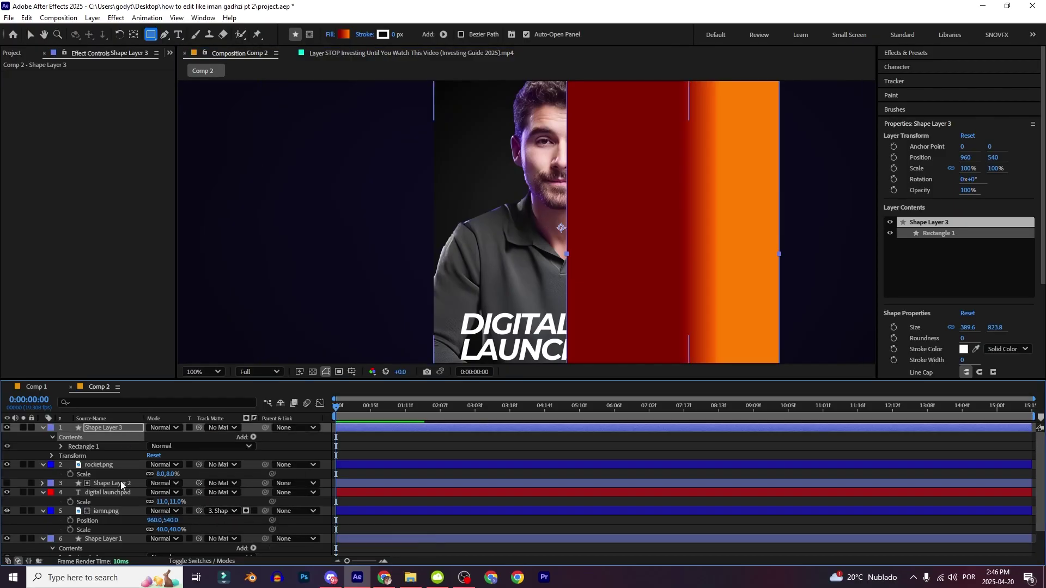
{"action": "left_click", "coordinate": [218, 430]}
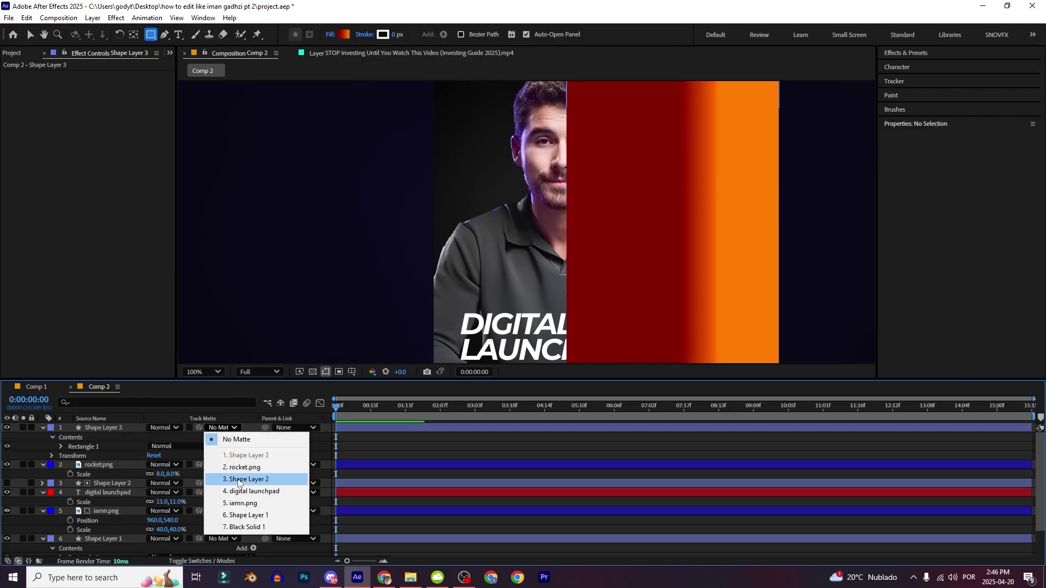
{"action": "left_click", "coordinate": [245, 478]}
{"action": "scroll", "coordinate": [571, 270], "scroll_direction": "down", "scroll_amount": 2}
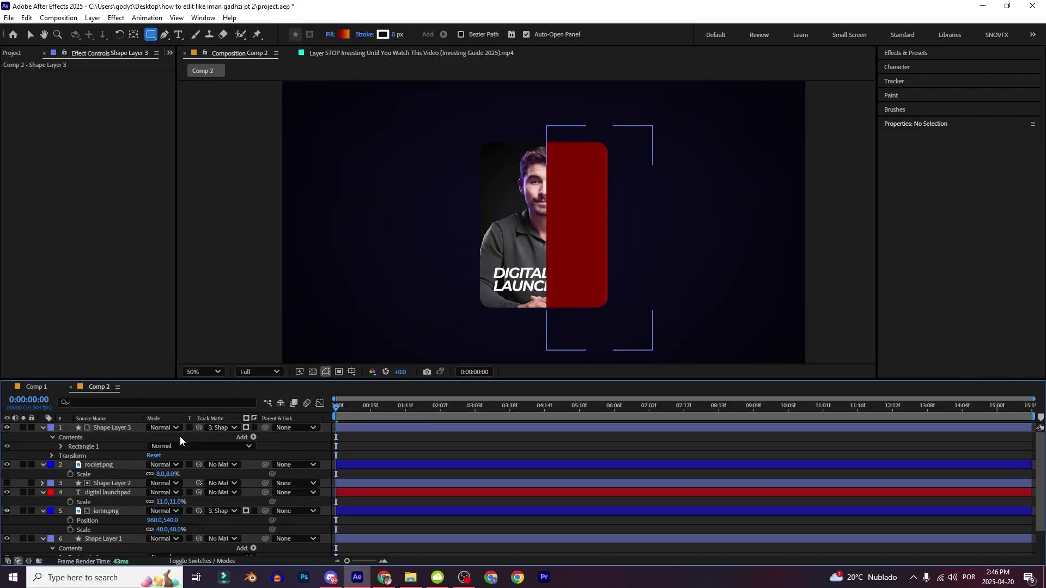
{"action": "left_click_drag", "start_coordinate": [110, 428], "coordinate": [95, 533]}
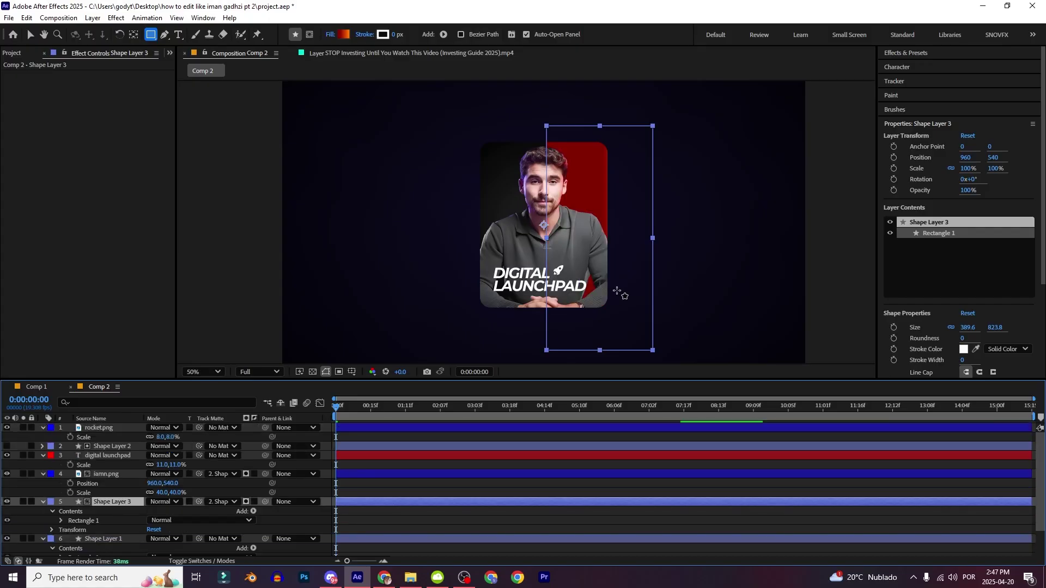
Step: Move the gradient rectangle to the middle of the card, center its anchor point, and scale it to 74%
{"action": "key", "text": "v"}
{"action": "left_click_drag", "start_coordinate": [599, 226], "coordinate": [548, 227]}
{"action": "key", "text": "ctrl+alt+Home"}
{"action": "key", "text": "s"}
{"action": "left_click_drag", "start_coordinate": [185, 511], "coordinate": [171, 511]}
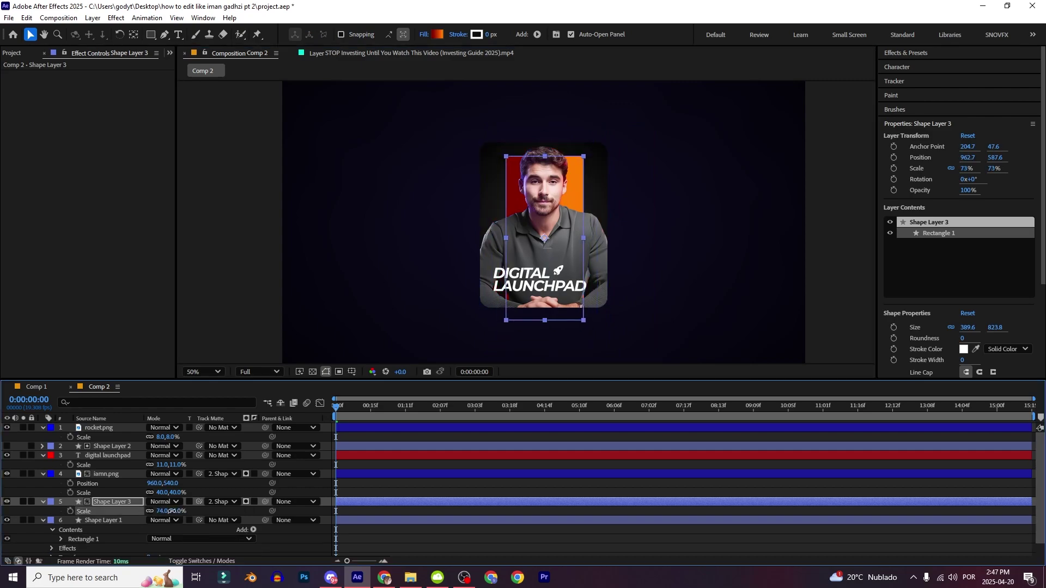
Step: Apply a Gaussian Blur to the gradient rectangle on Shape Layer 3 with a blurriness of about 209
{"action": "key", "text": "ctrl+space"}
{"action": "type", "text": "gau"}
{"action": "key", "text": "Down"}
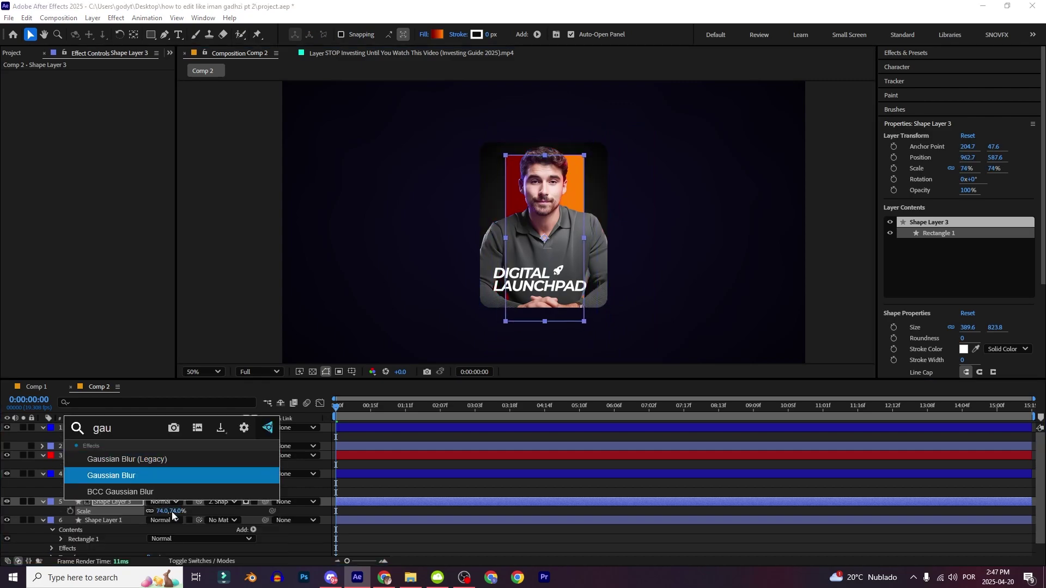
{"action": "key", "text": "Return"}
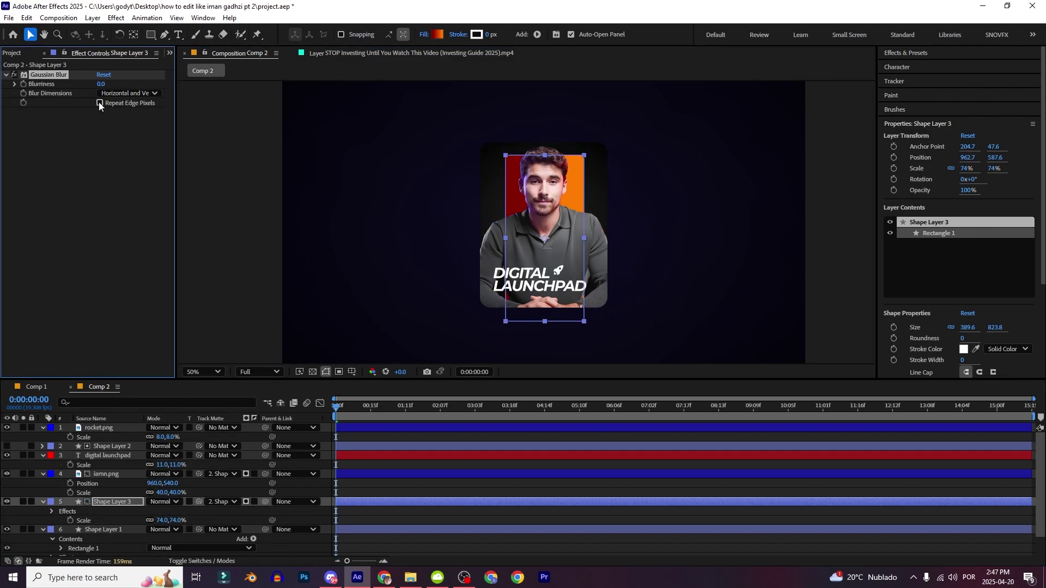
{"action": "left_click_drag", "start_coordinate": [101, 84], "coordinate": [128, 92]}
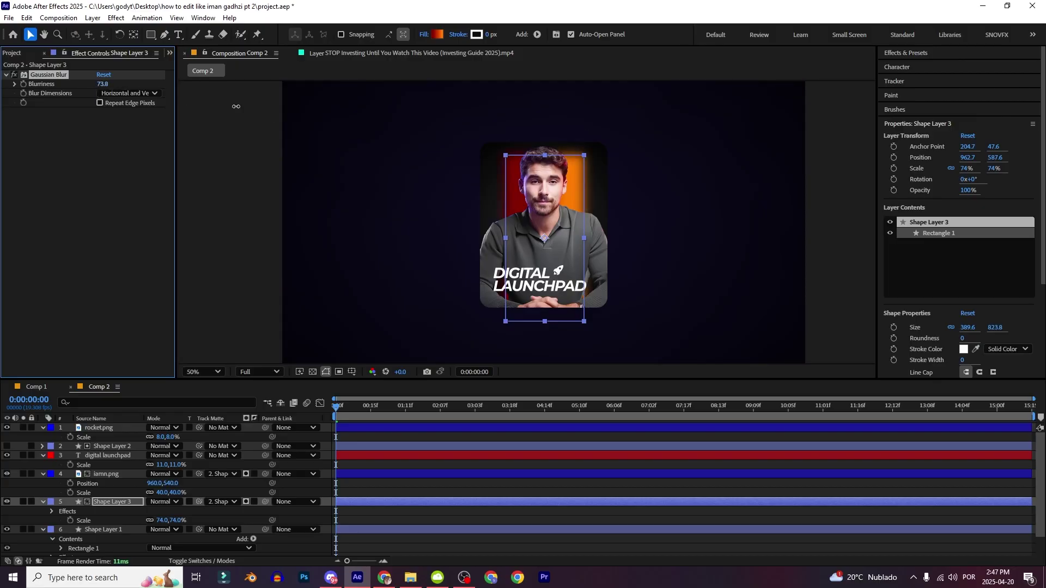
{"action": "left_click_drag", "start_coordinate": [236, 106], "coordinate": [376, 112]}
{"action": "left_click_drag", "start_coordinate": [103, 84], "coordinate": [186, 208]}
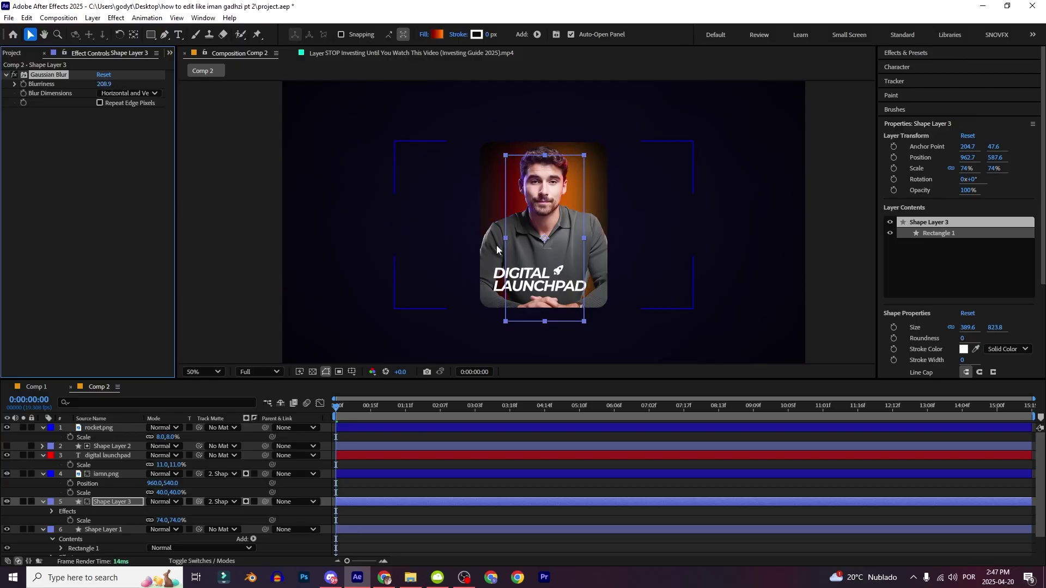
Step: Rotate and reposition the blurred gradient rectangle behind the portrait, with its scale at 57.3 × 74% and its blurriness at 250.4
{"action": "left_click_drag", "start_coordinate": [558, 273], "coordinate": [526, 241]}
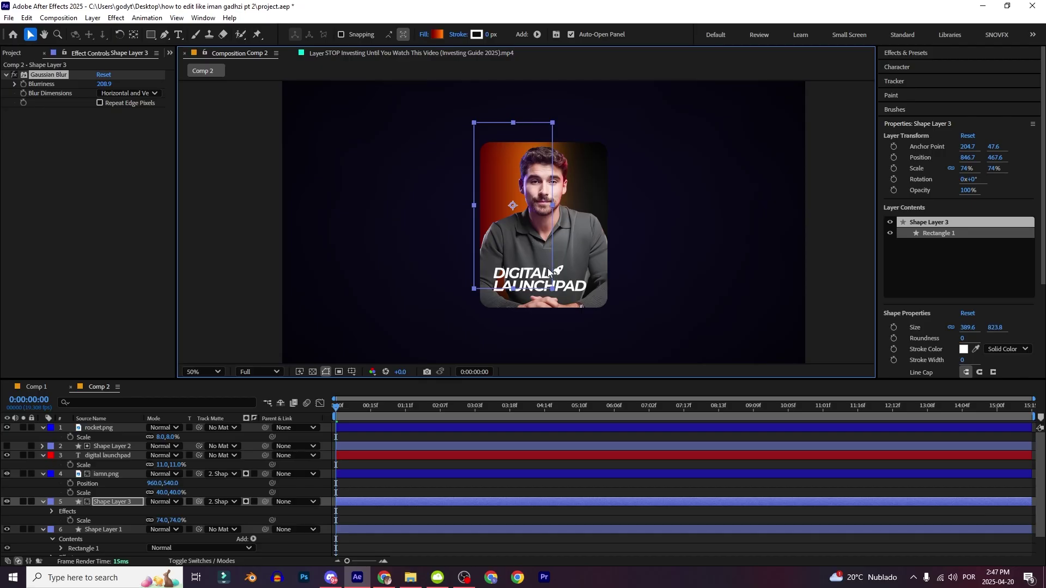
{"action": "key", "text": "w"}
{"action": "left_click_drag", "start_coordinate": [554, 288], "coordinate": [466, 280]}
{"action": "key", "text": "v"}
{"action": "left_click_drag", "start_coordinate": [510, 233], "coordinate": [456, 167]}
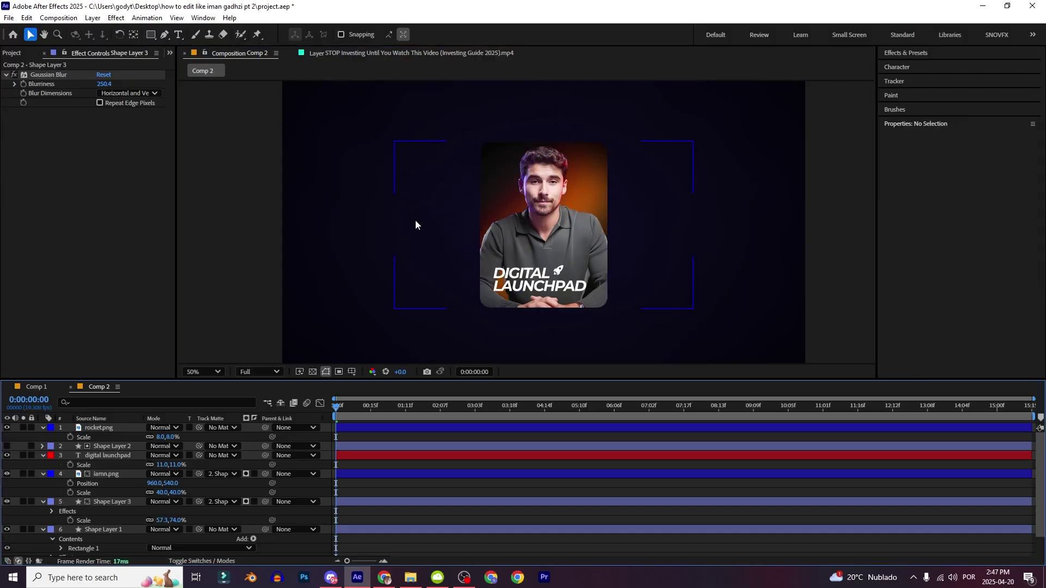
Step: Draw a circle of about 438 × 438 px with a solid orange fill over the card's lower right part
{"action": "left_click", "coordinate": [151, 35]}
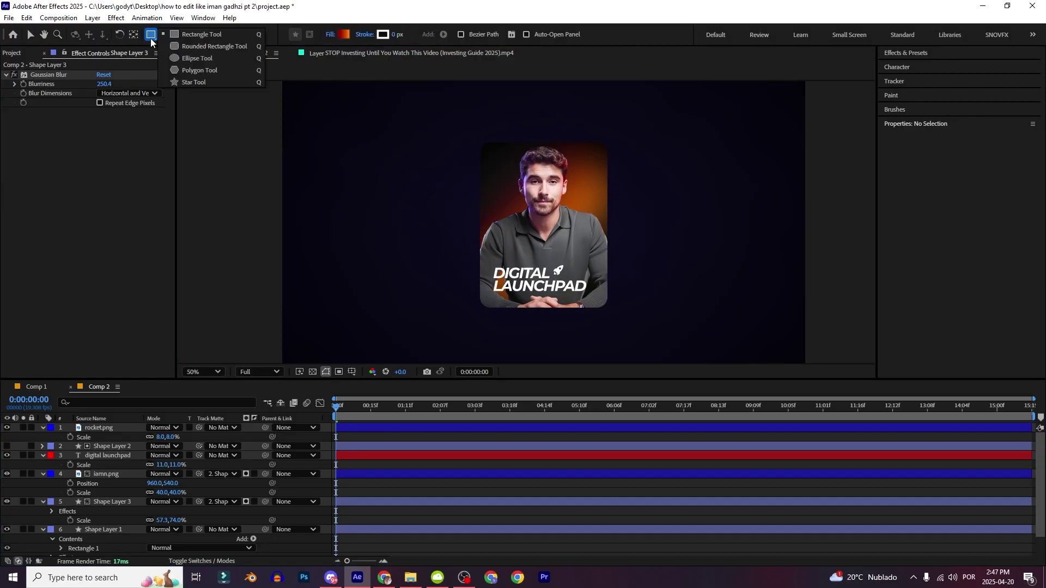
{"action": "left_click", "coordinate": [196, 61]}
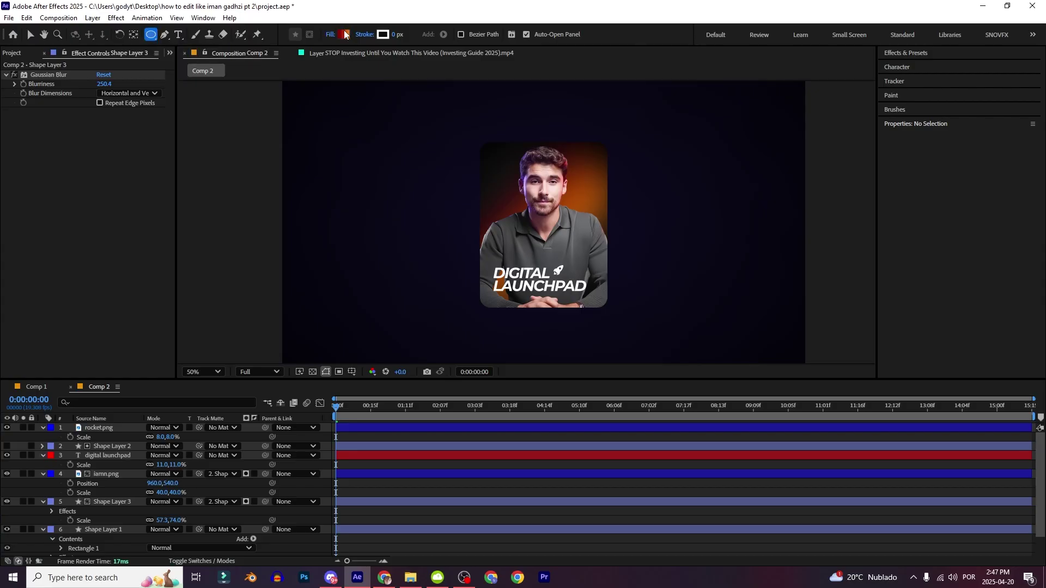
{"action": "left_click", "coordinate": [331, 35]}
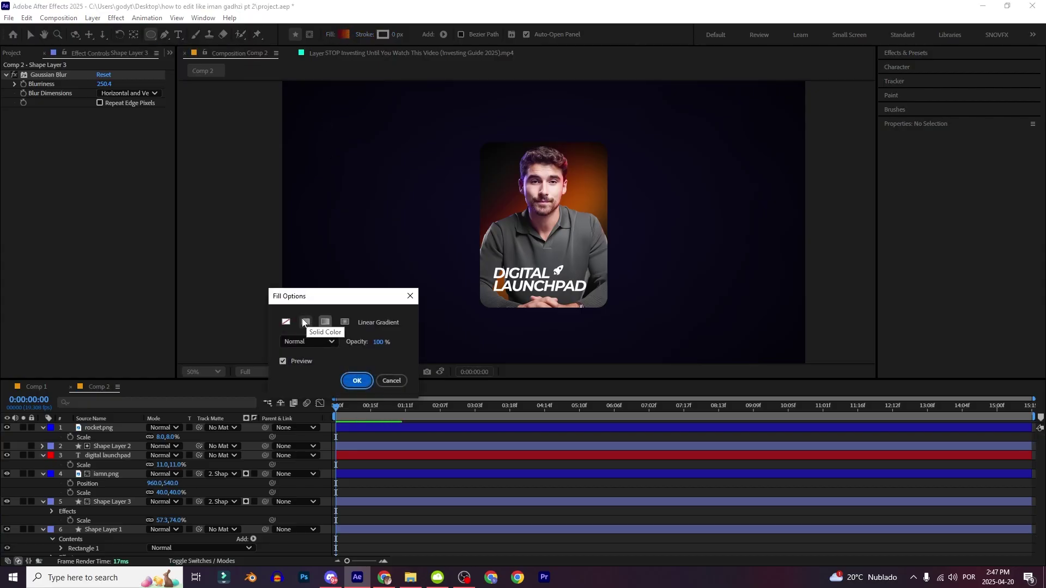
{"action": "left_click", "coordinate": [357, 380]}
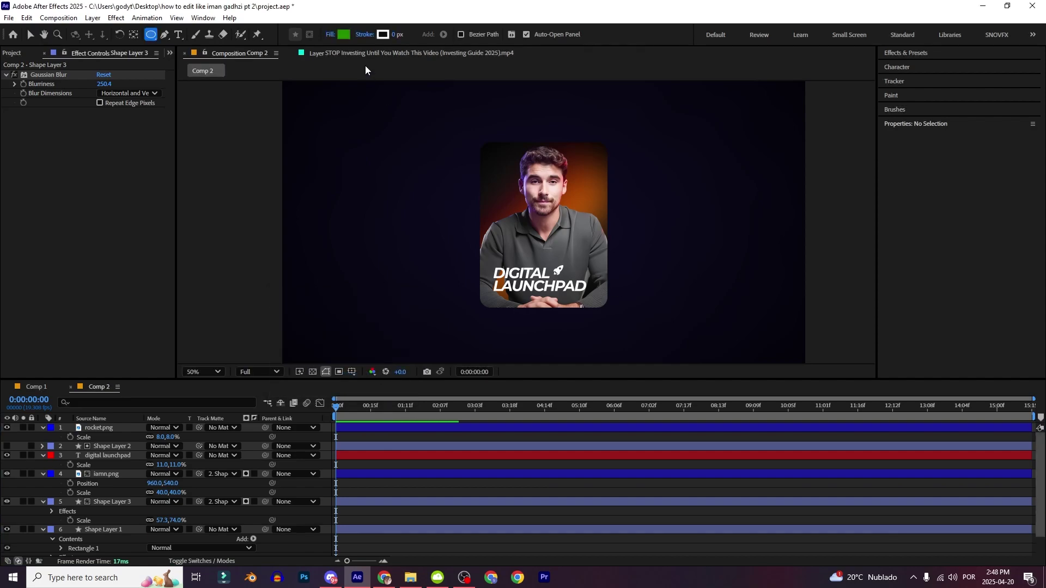
{"action": "left_click", "coordinate": [346, 36]}
{"action": "mouse_move", "coordinate": [336, 388]}
{"action": "left_mouse_down"}
{"action": "mouse_move", "coordinate": [334, 340]}
{"action": "mouse_move", "coordinate": [302, 352]}
{"action": "mouse_move", "coordinate": [319, 344]}
{"action": "left_mouse_up"}
{"action": "mouse_move", "coordinate": [334, 473]}
{"action": "left_mouse_down"}
{"action": "mouse_move", "coordinate": [336, 481]}
{"action": "mouse_move", "coordinate": [331, 471]}
{"action": "left_mouse_up"}
{"action": "left_click", "coordinate": [413, 345]}
{"action": "mouse_move", "coordinate": [635, 186]}
{"action": "left_mouse_down"}
{"action": "mouse_move", "coordinate": [583, 268]}
{"action": "mouse_move", "coordinate": [562, 274]}
{"action": "mouse_move", "coordinate": [599, 229]}
{"action": "mouse_move", "coordinate": [507, 317]}
{"action": "mouse_move", "coordinate": [608, 237]}
{"action": "mouse_move", "coordinate": [505, 317]}
{"action": "mouse_move", "coordinate": [520, 279]}
{"action": "mouse_move", "coordinate": [486, 336]}
{"action": "mouse_move", "coordinate": [519, 278]}
{"action": "mouse_move", "coordinate": [574, 250]}
{"action": "mouse_move", "coordinate": [501, 330]}
{"action": "mouse_move", "coordinate": [516, 306]}
{"action": "left_mouse_up"}
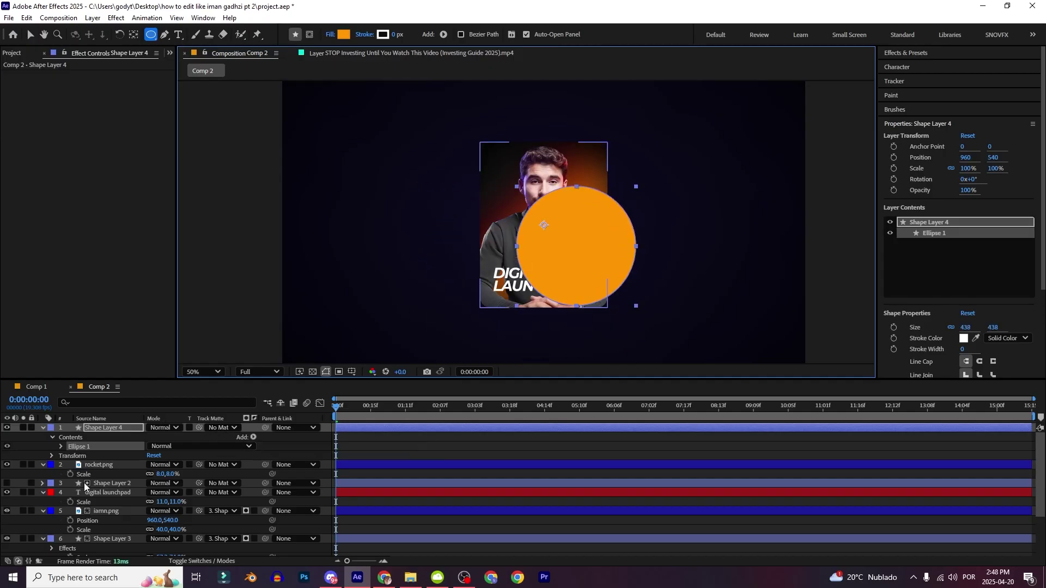
Step: Use Shape Layer 2 as the circle's track matte, scale the circle to 53% and place it on the card's lower right corner
{"action": "left_click", "coordinate": [230, 429]}
{"action": "left_click", "coordinate": [246, 481]}
{"action": "mouse_move", "coordinate": [575, 275]}
{"action": "left_mouse_down"}
{"action": "mouse_move", "coordinate": [563, 209]}
{"action": "mouse_move", "coordinate": [564, 240]}
{"action": "mouse_move", "coordinate": [603, 230]}
{"action": "mouse_move", "coordinate": [567, 258]}
{"action": "left_mouse_up"}
{"action": "key", "text": "v"}
{"action": "key", "text": "s"}
{"action": "left_click_drag", "start_coordinate": [180, 437], "coordinate": [154, 438]}
{"action": "left_click_drag", "start_coordinate": [553, 211], "coordinate": [598, 259]}
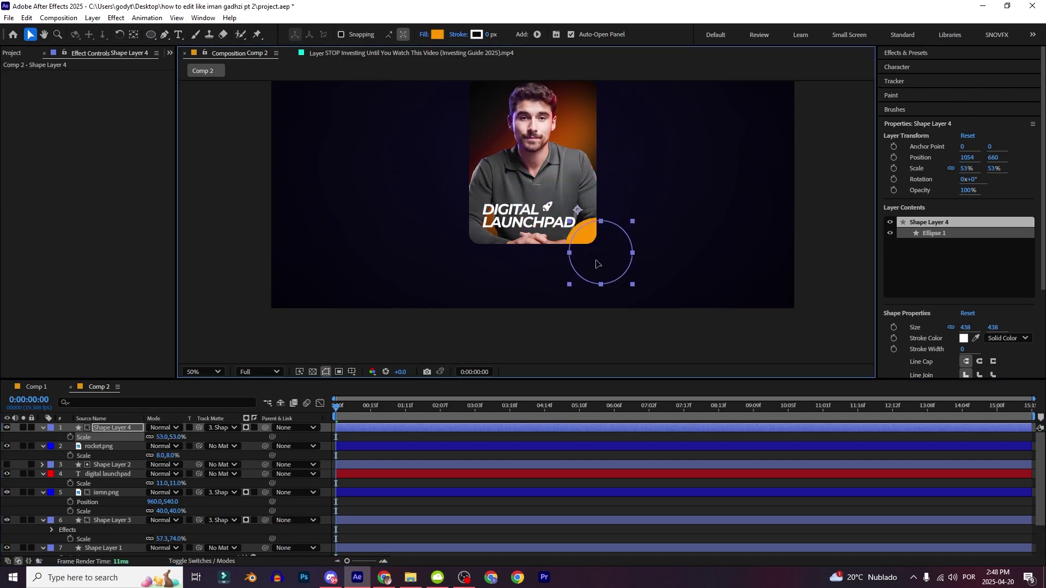
Step: Apply a Gaussian Blur with 245 blurriness to the orange circle and set its blending mode to Add
{"action": "key", "text": "ctrl+space"}
{"action": "type", "text": "gau"}
{"action": "key", "text": "Down"}
{"action": "key", "text": "Return"}
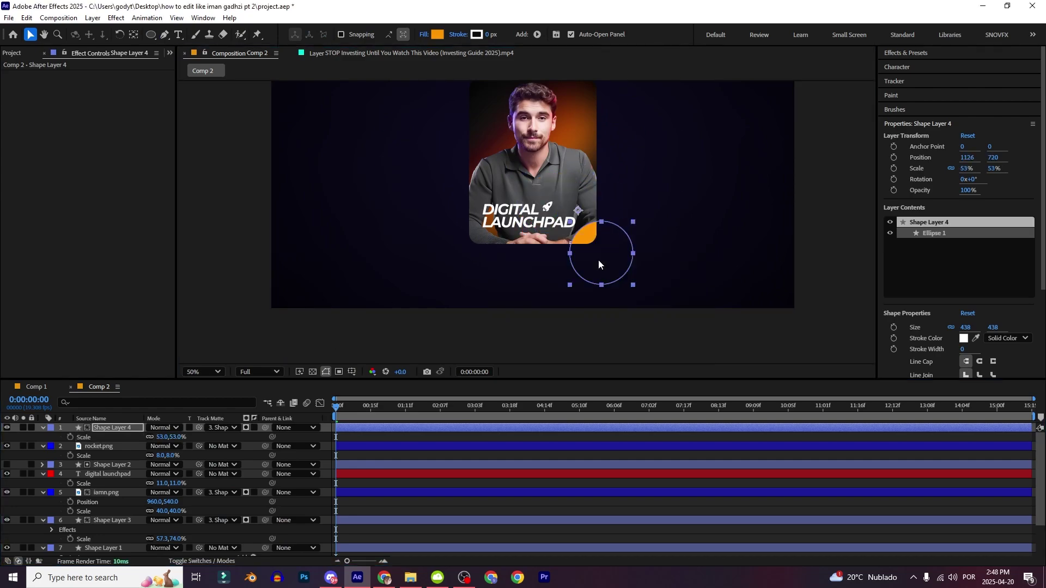
{"action": "left_click_drag", "start_coordinate": [101, 84], "coordinate": [506, 111]}
{"action": "left_click_drag", "start_coordinate": [117, 86], "coordinate": [414, 100]}
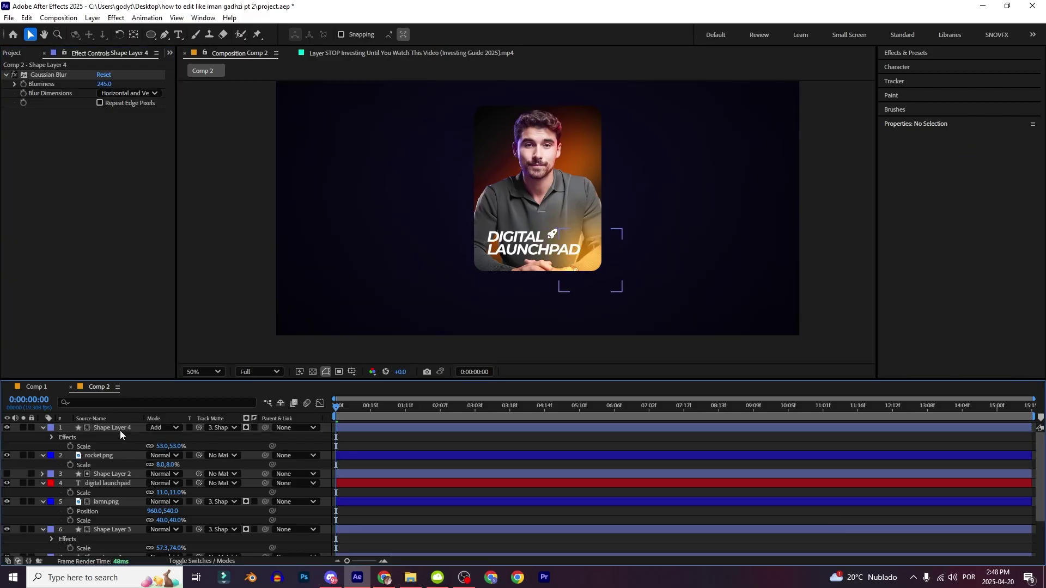
Step: Try the Screen and Color Dodge blending modes on Shape Layer 4 and return it to Add
{"action": "left_click", "coordinate": [121, 430]}
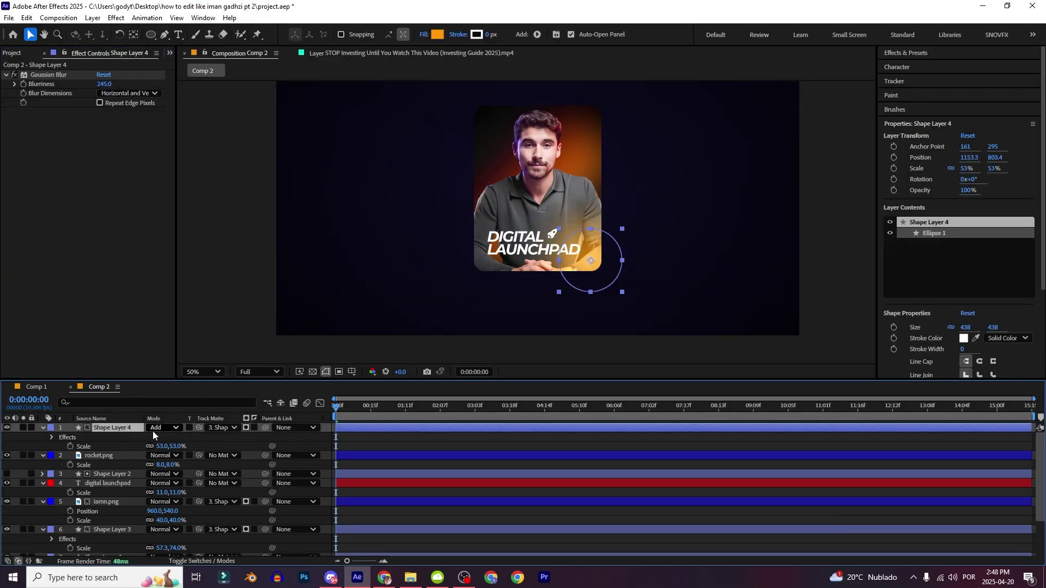
{"action": "left_click", "coordinate": [160, 429]}
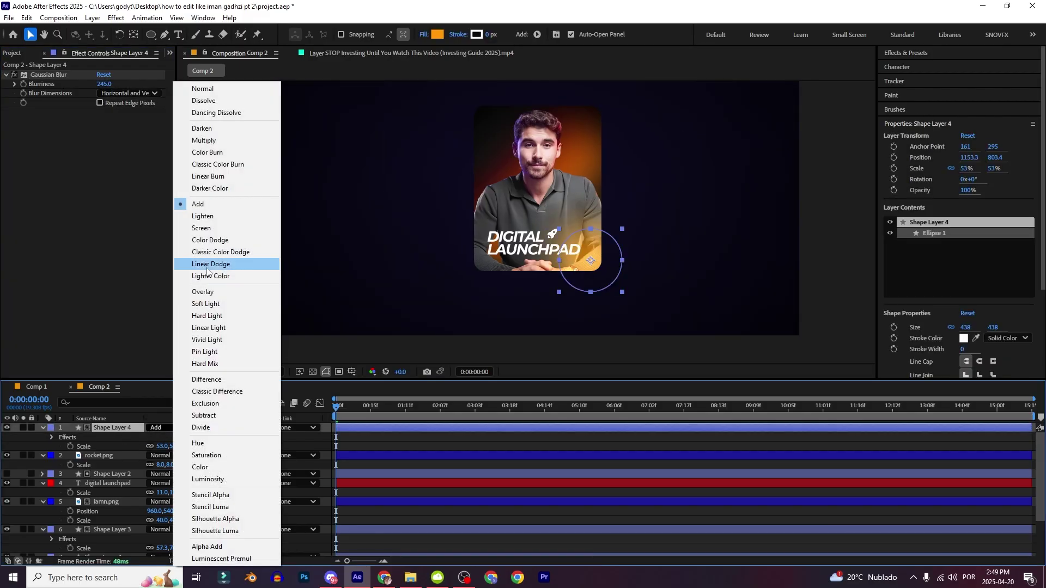
{"action": "left_click", "coordinate": [215, 229]}
{"action": "left_click", "coordinate": [169, 427]}
{"action": "left_click", "coordinate": [215, 240]}
{"action": "left_click", "coordinate": [169, 429]}
{"action": "left_click", "coordinate": [204, 208]}
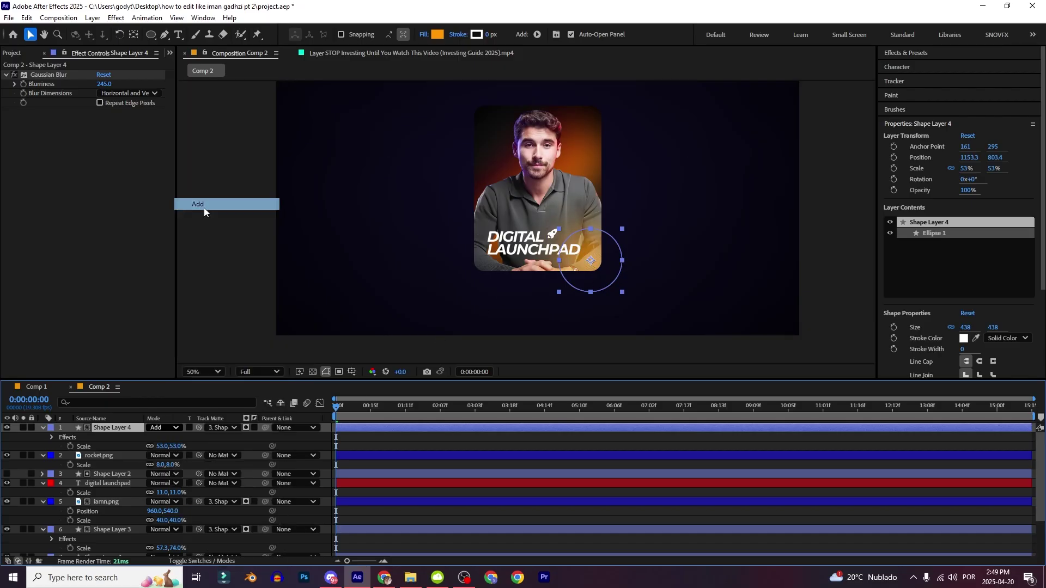
Step: Recolor the circle to red-orange FF5400 and enlarge it to 67%, shifted farther beyond the card's lower right corner
{"action": "left_click", "coordinate": [437, 34]}
{"action": "left_click_drag", "start_coordinate": [332, 468], "coordinate": [334, 478]}
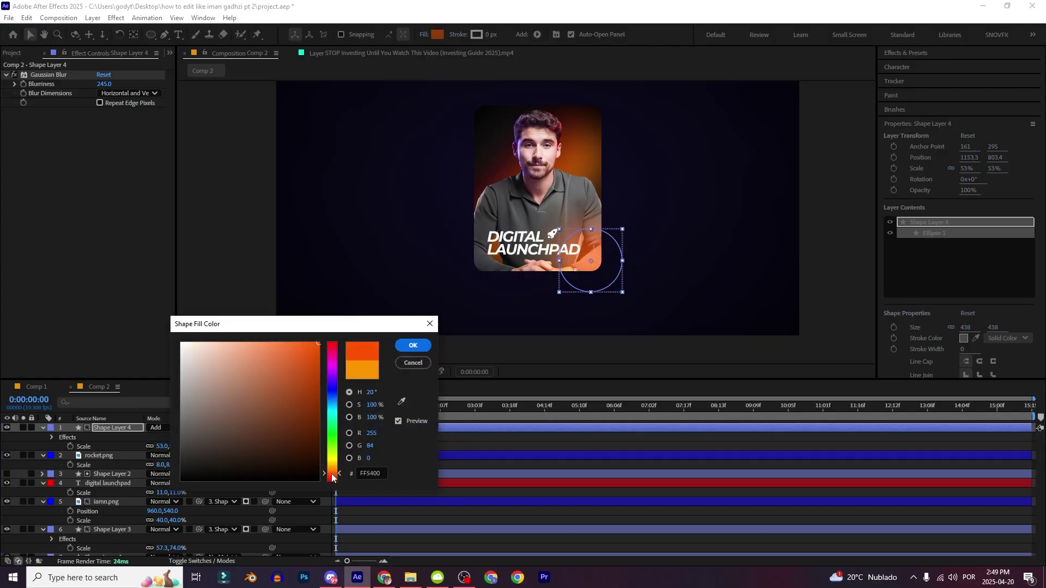
{"action": "key", "text": "Return"}
{"action": "left_click_drag", "start_coordinate": [168, 447], "coordinate": [176, 446]}
{"action": "mouse_move", "coordinate": [614, 272]}
{"action": "left_mouse_down"}
{"action": "mouse_move", "coordinate": [635, 295]}
{"action": "mouse_move", "coordinate": [621, 287]}
{"action": "left_mouse_up"}
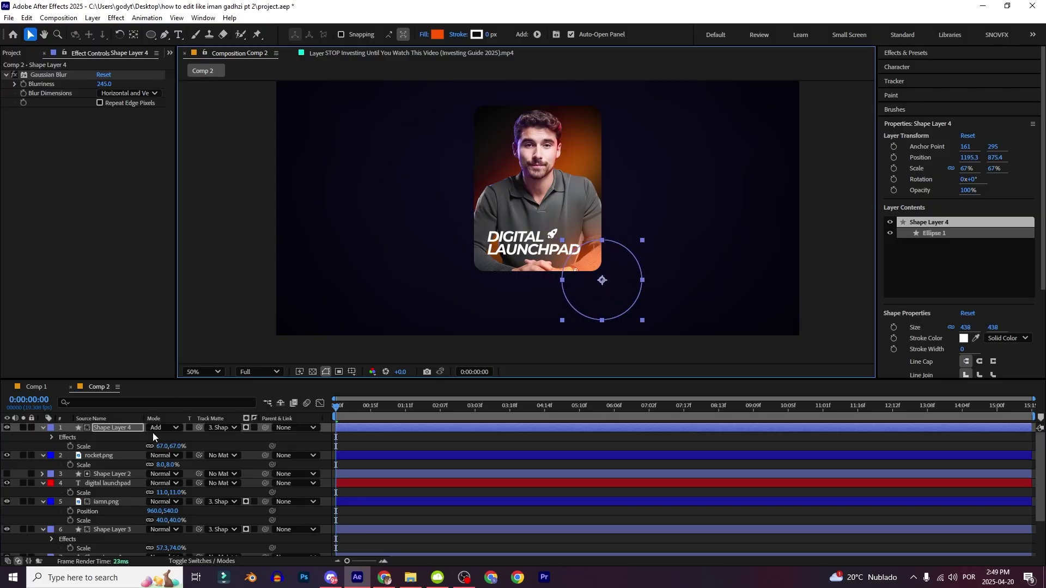
Step: Set the opacity of the blurred circle on Shape Layer 4 to 80%
{"action": "key", "text": "t"}
{"action": "left_click_drag", "start_coordinate": [152, 437], "coordinate": [125, 438]}
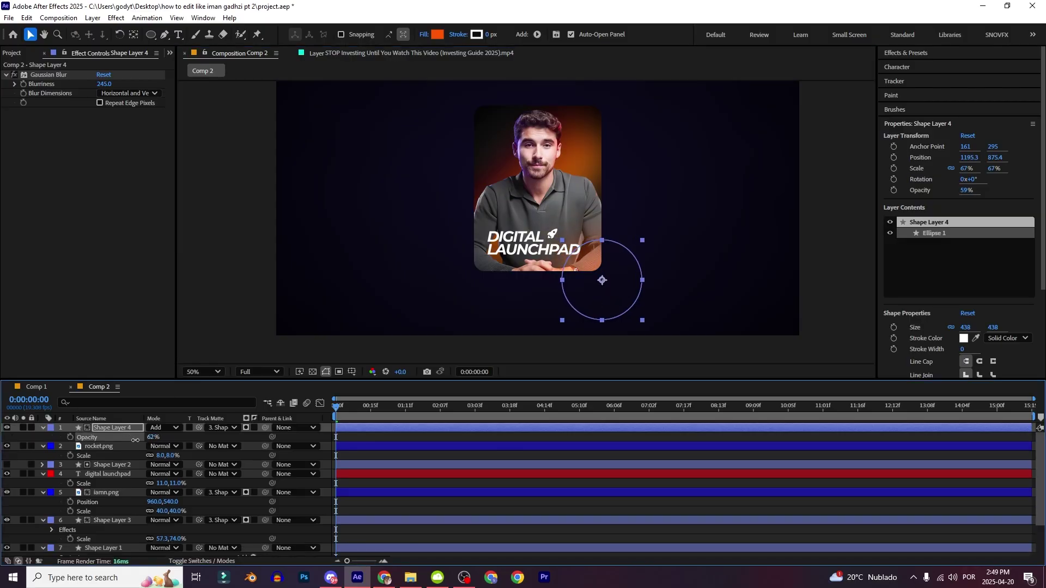
{"action": "left_click", "coordinate": [806, 205]}
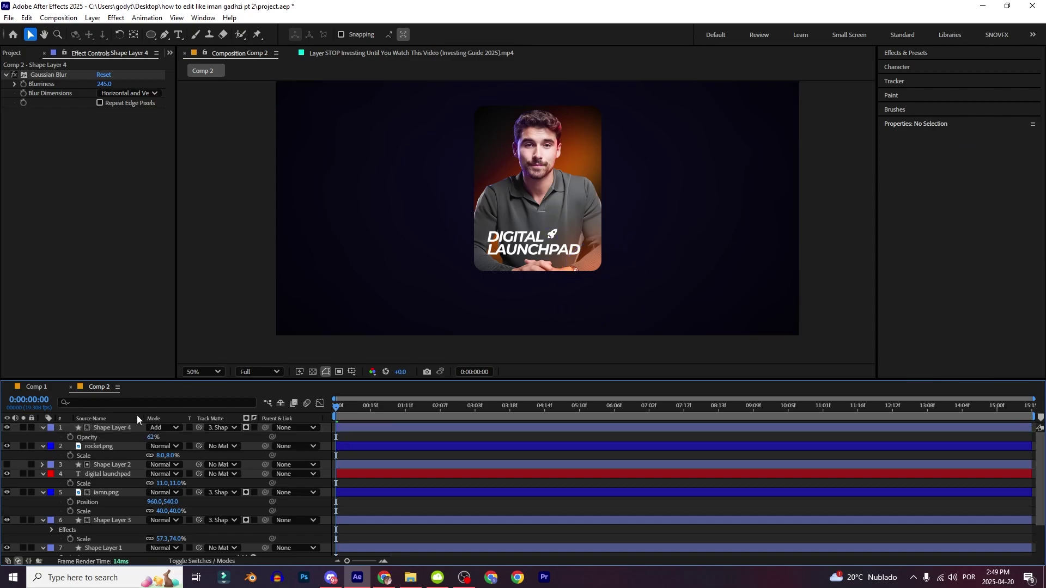
{"action": "left_click_drag", "start_coordinate": [153, 437], "coordinate": [162, 437]}
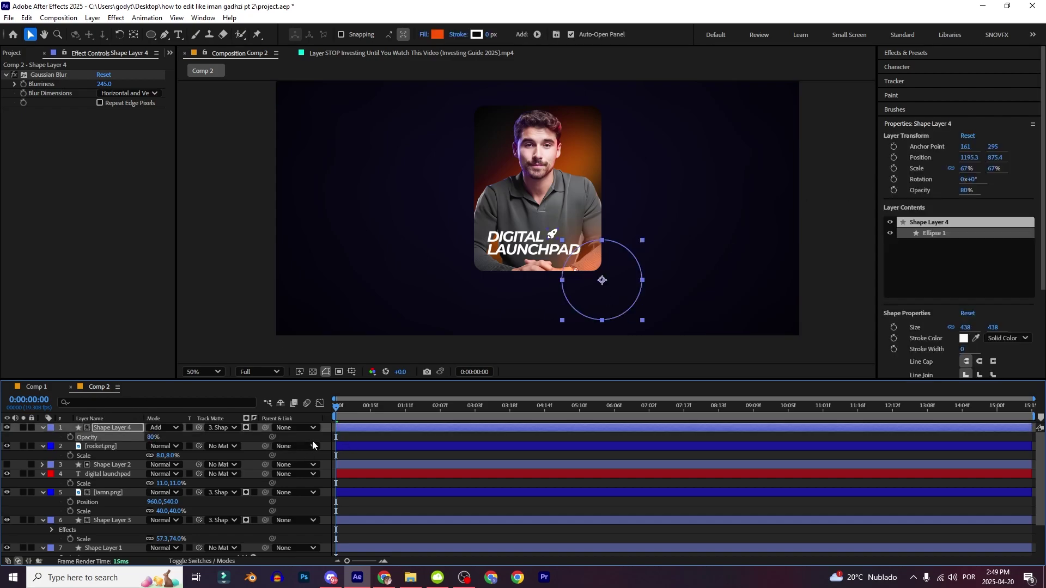
Step: Duplicate Shape Layer 1, remove the S_GradientRadial effect from the copy, and move the copy above Shape Layer 3
{"action": "scroll", "coordinate": [113, 503], "scroll_direction": "down", "scroll_amount": 2}
{"action": "left_click", "coordinate": [113, 505]}
{"action": "left_click", "coordinate": [24, 505]}
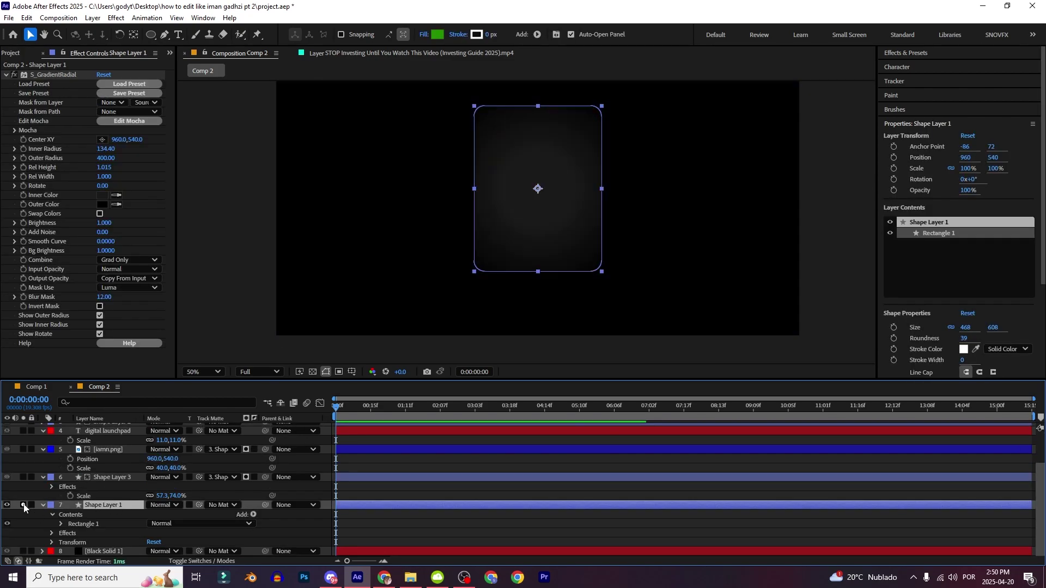
{"action": "left_click", "coordinate": [23, 505]}
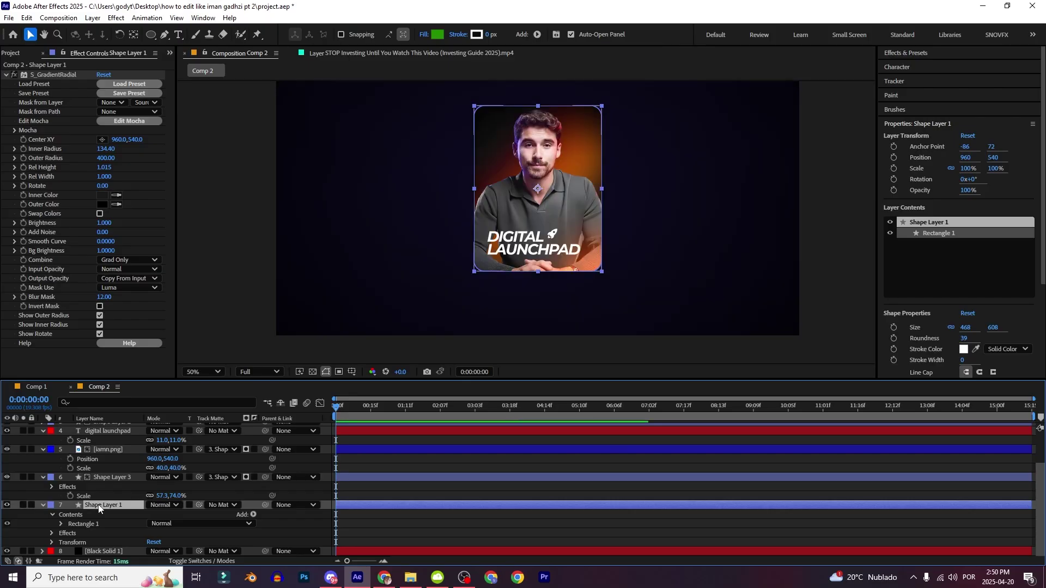
{"action": "key", "text": "ctrl+d"}
{"action": "left_click", "coordinate": [50, 74]}
{"action": "key", "text": "Delete"}
{"action": "scroll", "coordinate": [126, 502], "scroll_direction": "up", "scroll_amount": 1}
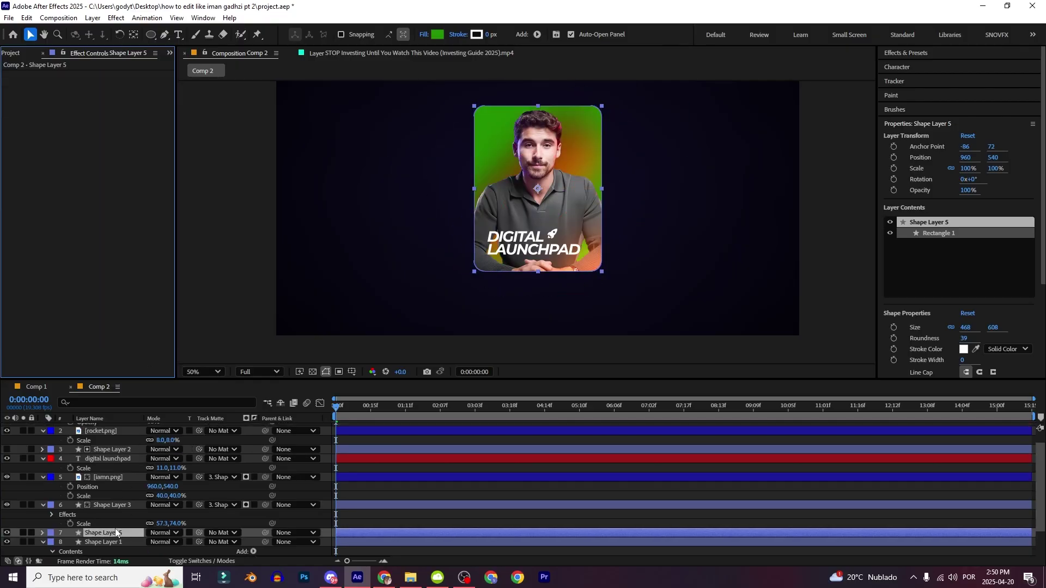
{"action": "left_click_drag", "start_coordinate": [113, 536], "coordinate": [102, 496]}
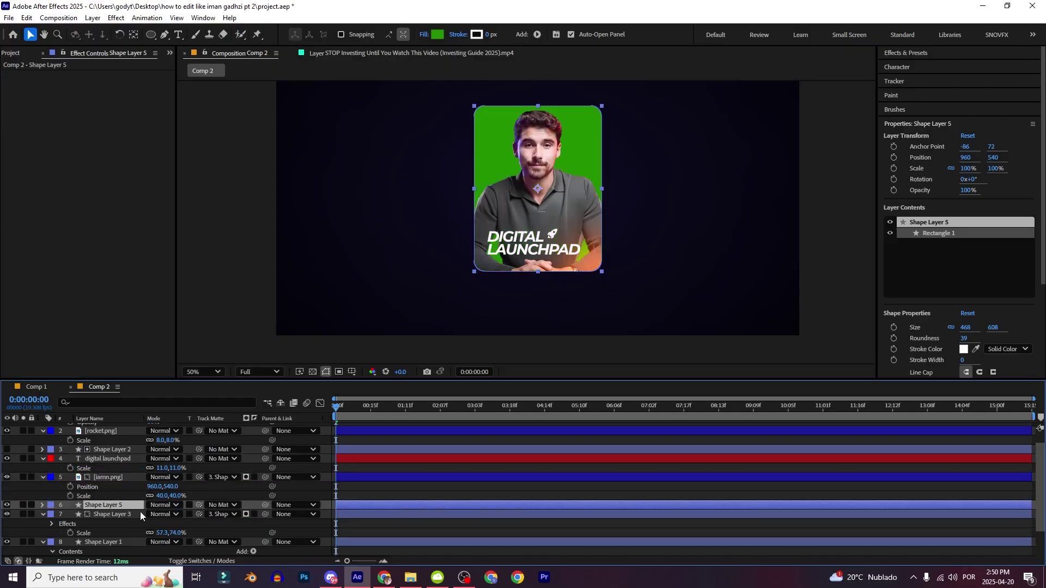
Step: Turn Shape Layer 5 into an adjustment layer and apply S_HalfTone to it with a dots frequency of 288
{"action": "left_click", "coordinate": [190, 561]}
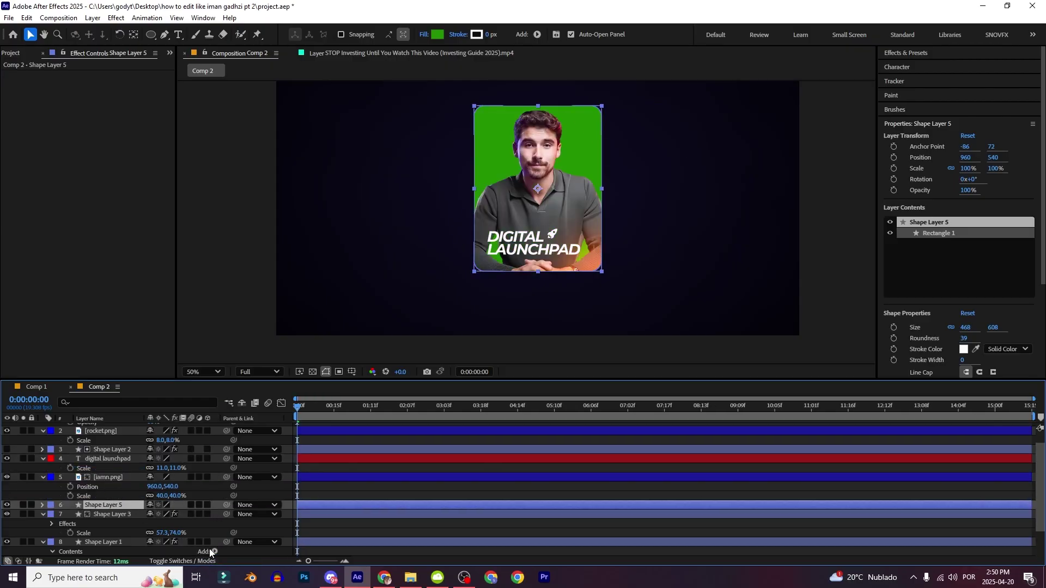
{"action": "left_click", "coordinate": [199, 505]}
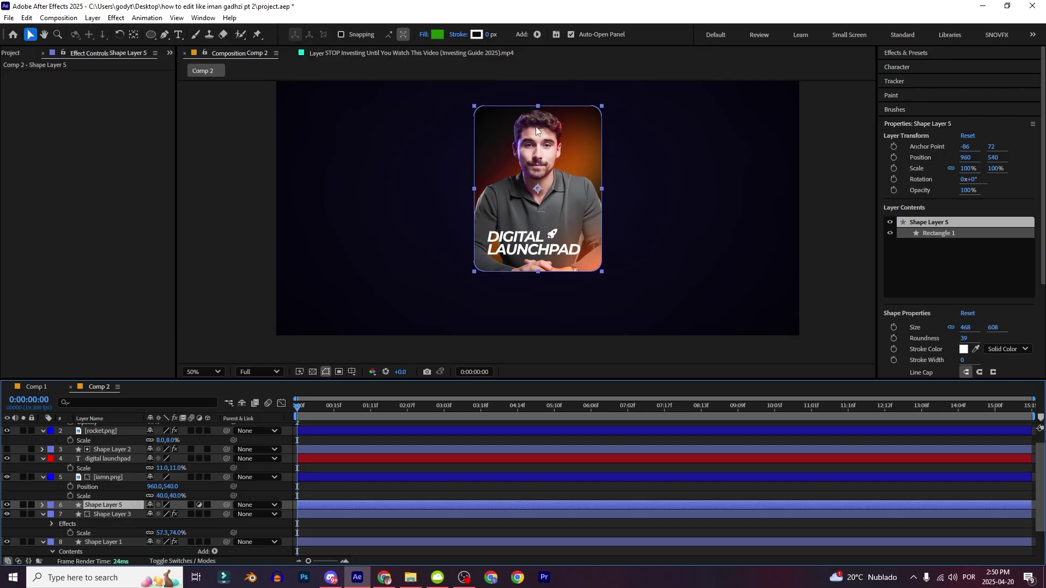
{"action": "scroll", "coordinate": [561, 159], "scroll_direction": "up", "scroll_amount": 2}
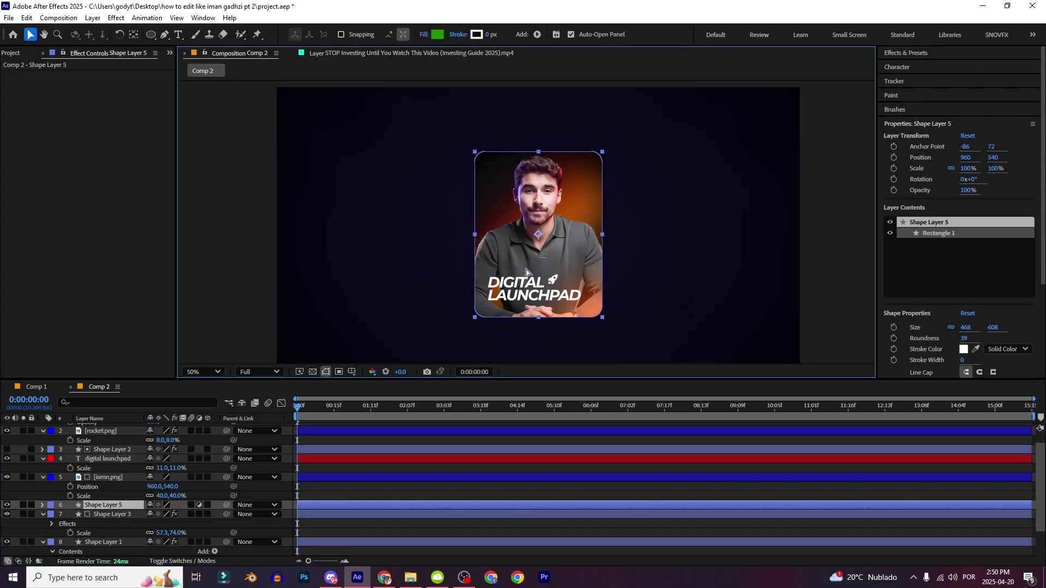
{"action": "key", "text": "ctrl+space"}
{"action": "type", "text": "half"}
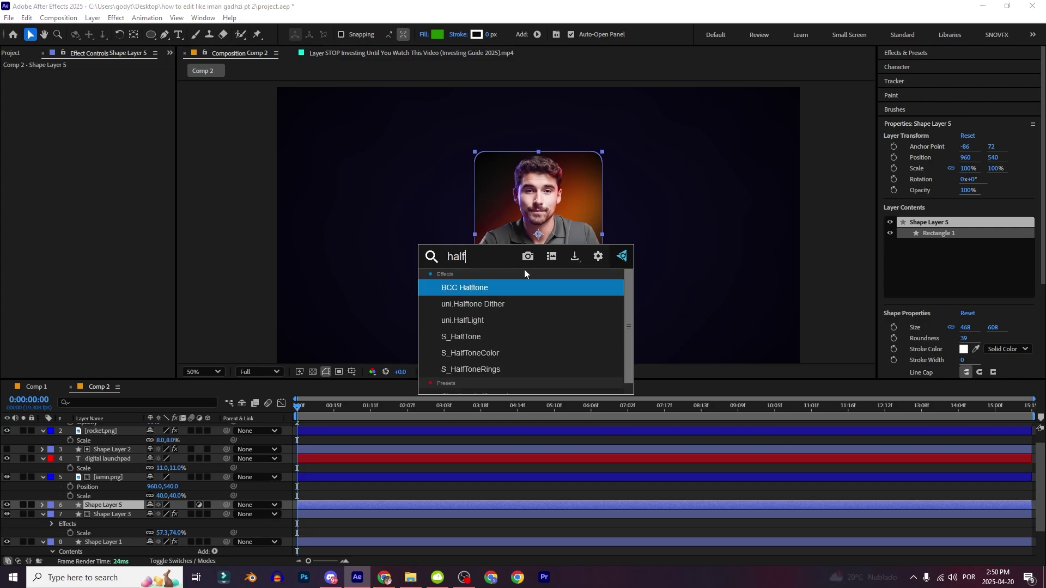
{"action": "left_click", "coordinate": [493, 336]}
{"action": "left_click_drag", "start_coordinate": [107, 148], "coordinate": [218, 136]}
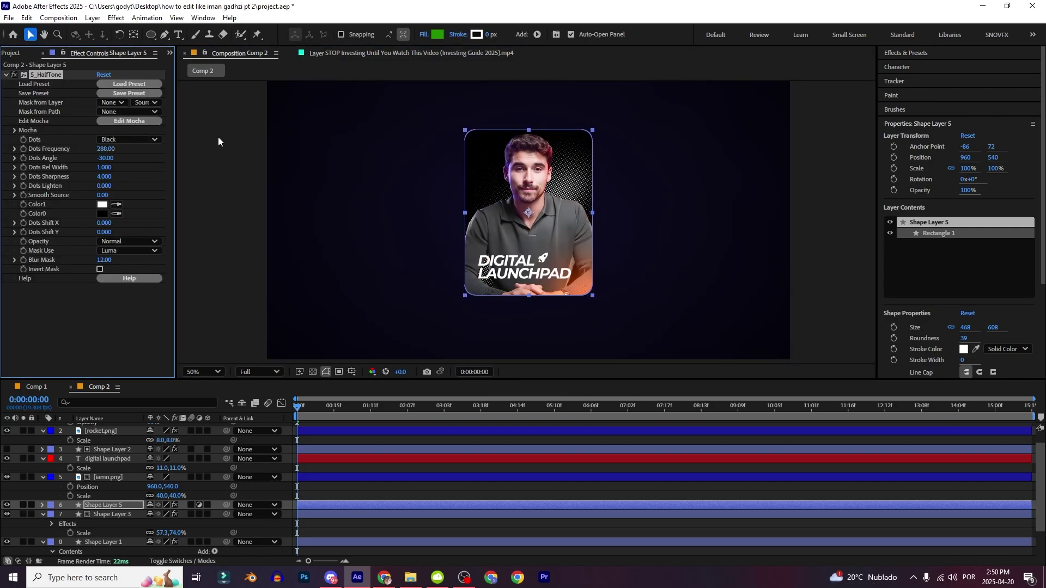
Step: Set the halftone adjustment layer's blending mode to Soft Light and its opacity to 30%
{"action": "left_click", "coordinate": [175, 563]}
{"action": "left_click", "coordinate": [161, 504]}
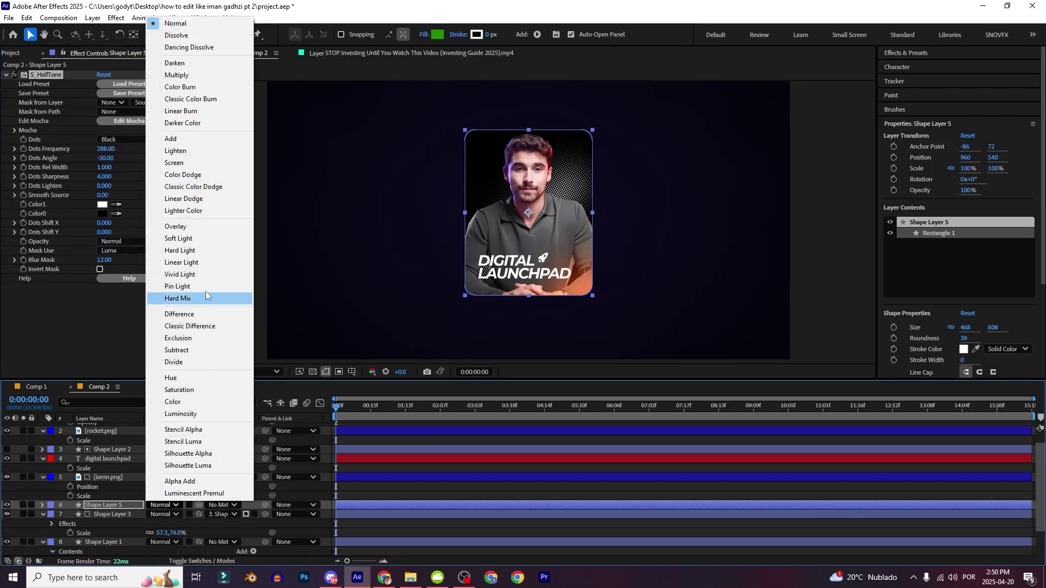
{"action": "left_click", "coordinate": [179, 238]}
{"action": "key", "text": "period"}
{"action": "key", "text": "period"}
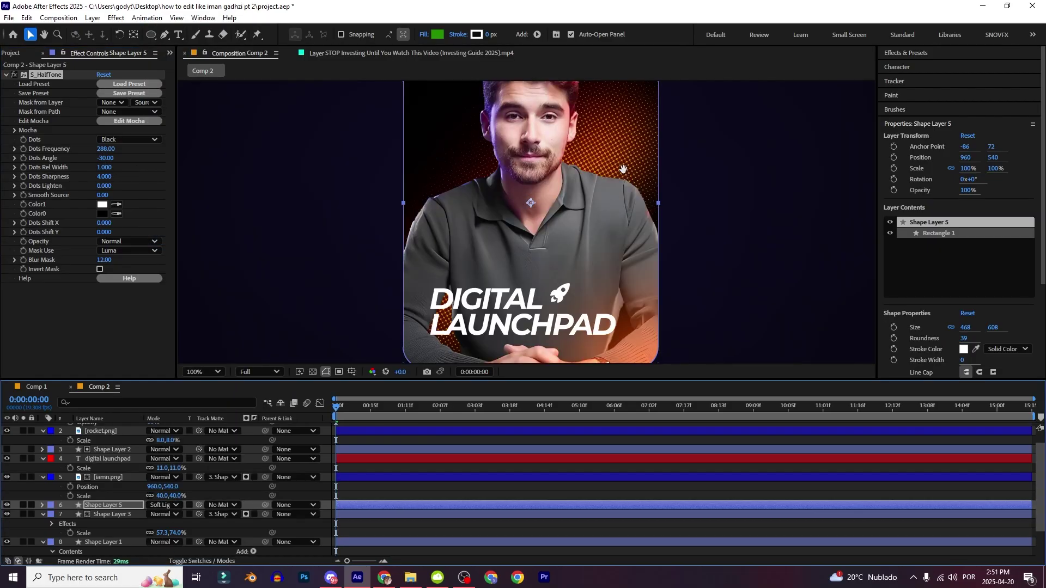
{"action": "left_click_drag", "start_coordinate": [623, 169], "coordinate": [613, 208]}
{"action": "key", "text": "shift+slash"}
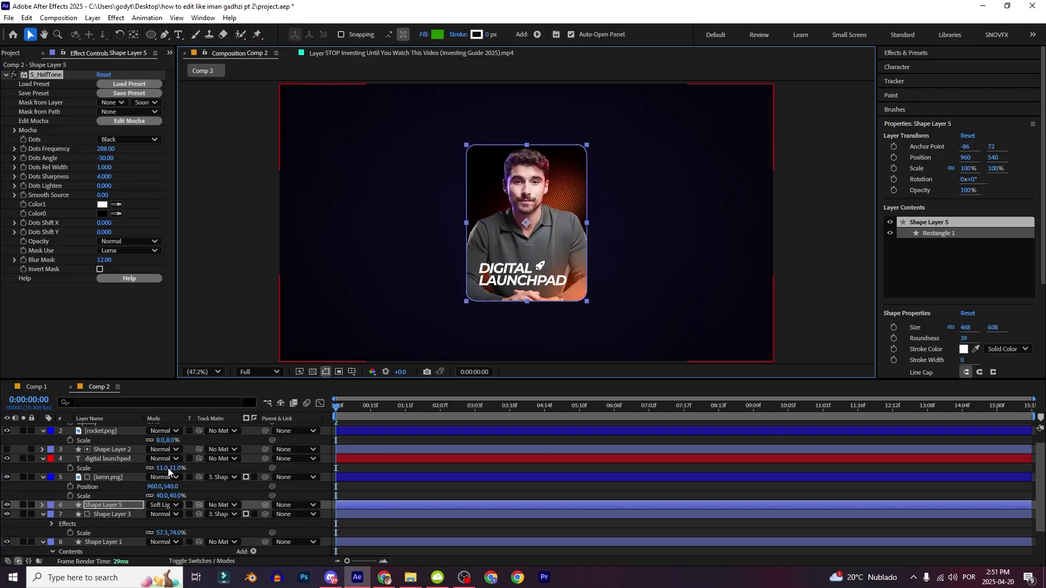
{"action": "key", "text": "t"}
{"action": "left_click_drag", "start_coordinate": [155, 515], "coordinate": [125, 516]}
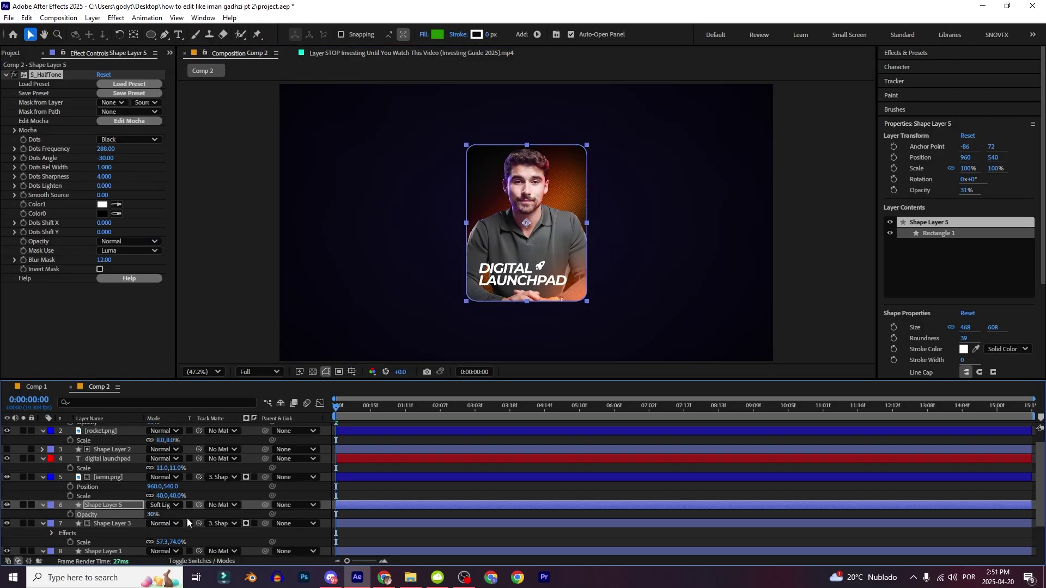
{"action": "left_click", "coordinate": [245, 514]}
{"action": "scroll", "coordinate": [595, 173], "scroll_direction": "up", "scroll_amount": 2}
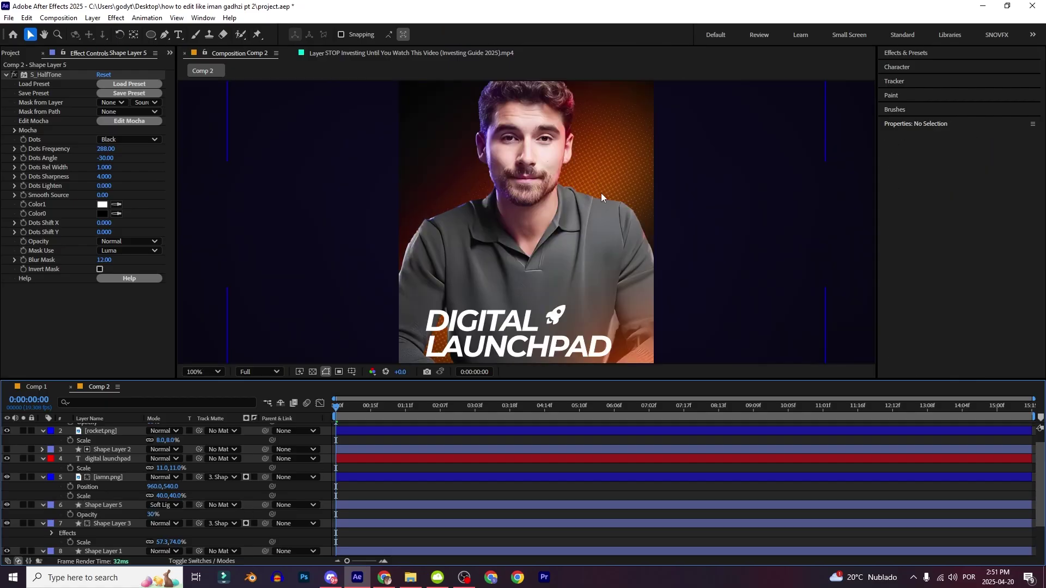
{"action": "key", "text": "comma"}
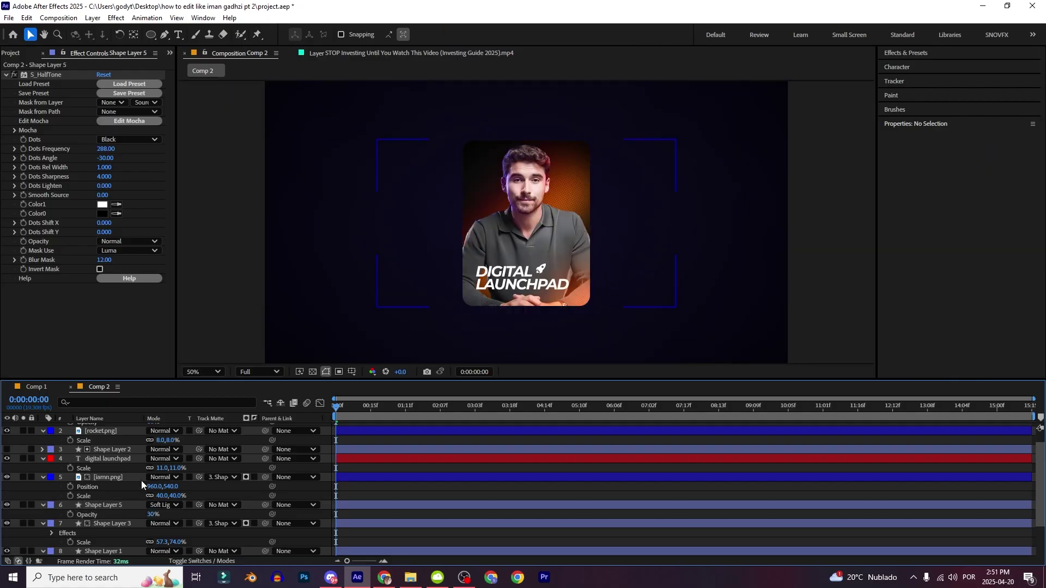
Step: Apply the Deep Glow effect to the digital launchpad text layer
{"action": "scroll", "coordinate": [140, 482], "scroll_direction": "up", "scroll_amount": 1}
{"action": "left_click", "coordinate": [122, 474]}
{"action": "left_click_drag", "start_coordinate": [538, 318], "coordinate": [550, 278]}
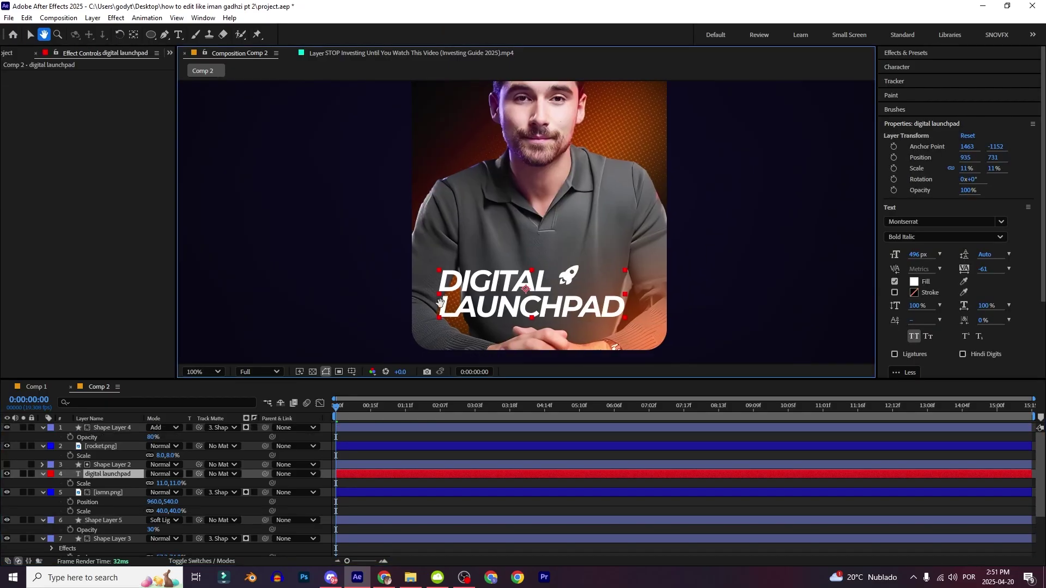
{"action": "key", "text": "ctrl+space"}
{"action": "type", "text": "deep"}
{"action": "key", "text": "Return"}
Step: Set the exposure of the title's Deep Glow effect to 0.02
{"action": "left_click", "coordinate": [103, 103]}
{"action": "type", "text": "0.3"}
{"action": "key", "text": "Return"}
{"action": "left_click", "coordinate": [102, 103]}
{"action": "type", "text": "0.02"}
{"action": "key", "text": "Return"}
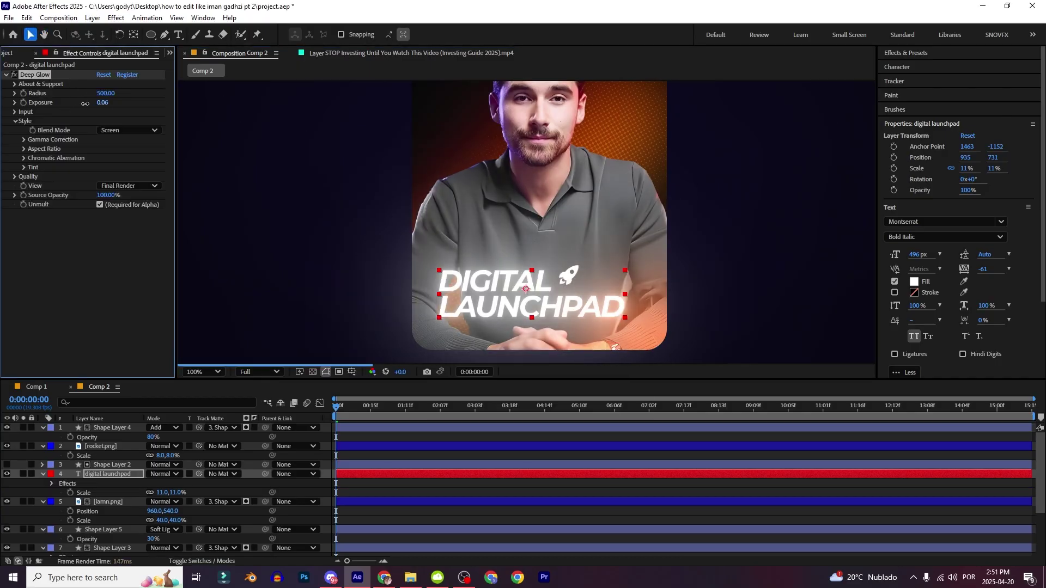
Step: Copy the Deep Glow effect from the title and paste it onto the rocket.png layer
{"action": "key", "text": "ctrl+c"}
{"action": "left_click", "coordinate": [113, 446]}
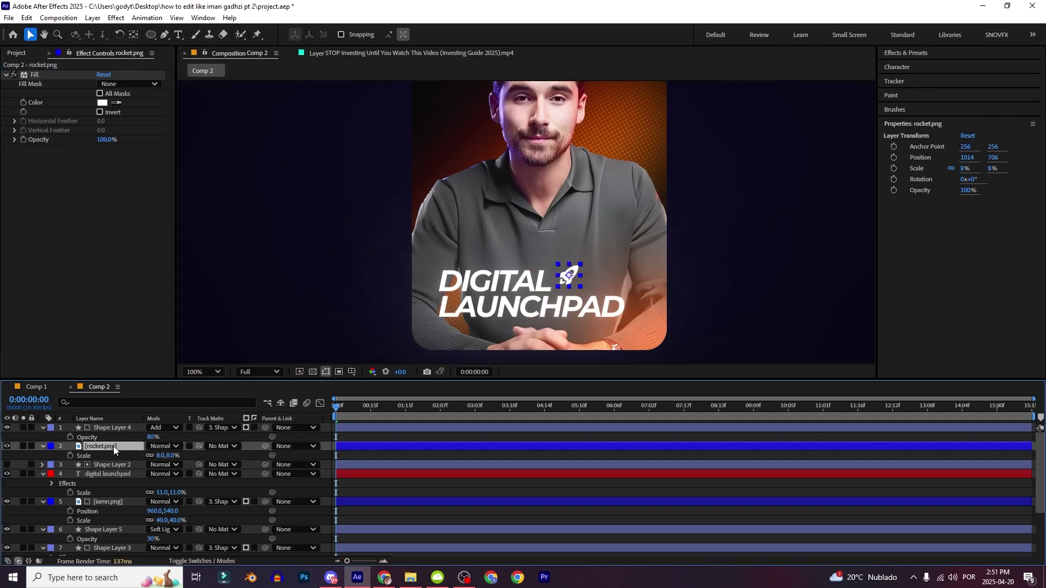
{"action": "key", "text": "ctrl+v"}
{"action": "scroll", "coordinate": [568, 275], "scroll_direction": "up", "scroll_amount": 5}
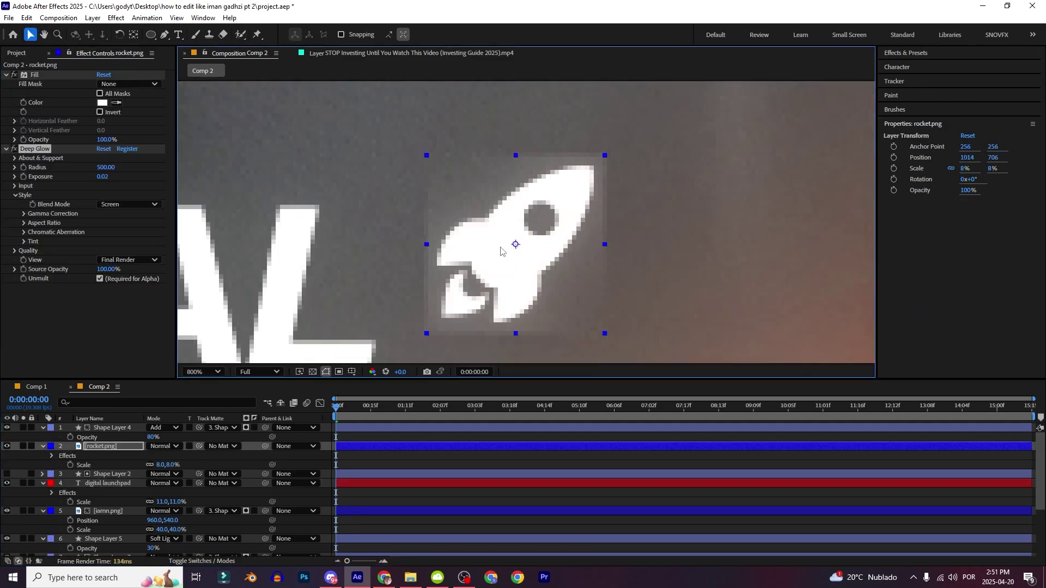
Step: Add the Grow Bounds effect to rocket.png, raise Deep Glow exposure to 0.49, and move Grow Bounds above Fill
{"action": "scroll", "coordinate": [518, 248], "scroll_direction": "down", "scroll_amount": 1}
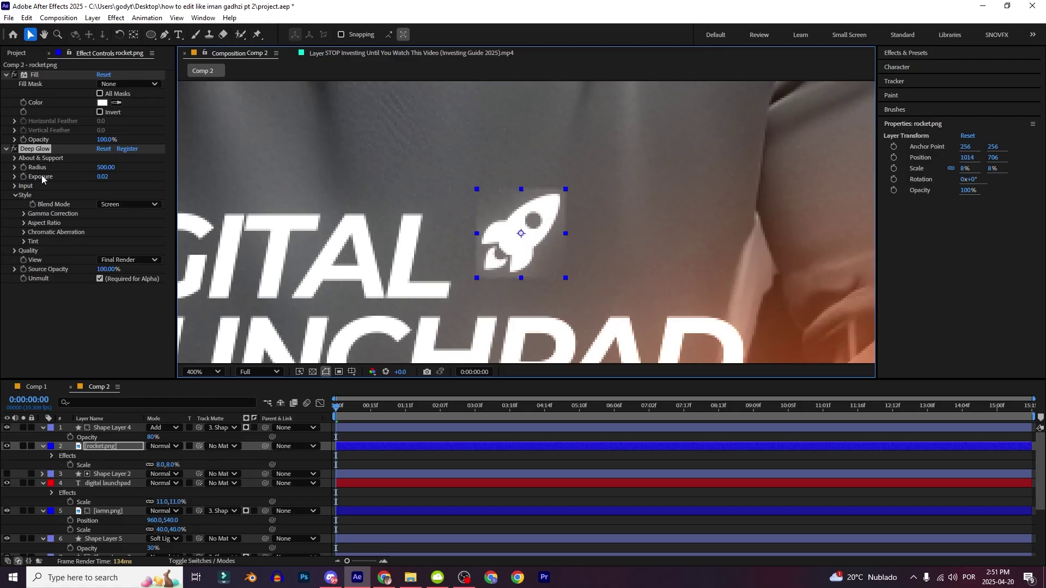
{"action": "scroll", "coordinate": [502, 254], "scroll_direction": "up", "scroll_amount": 1}
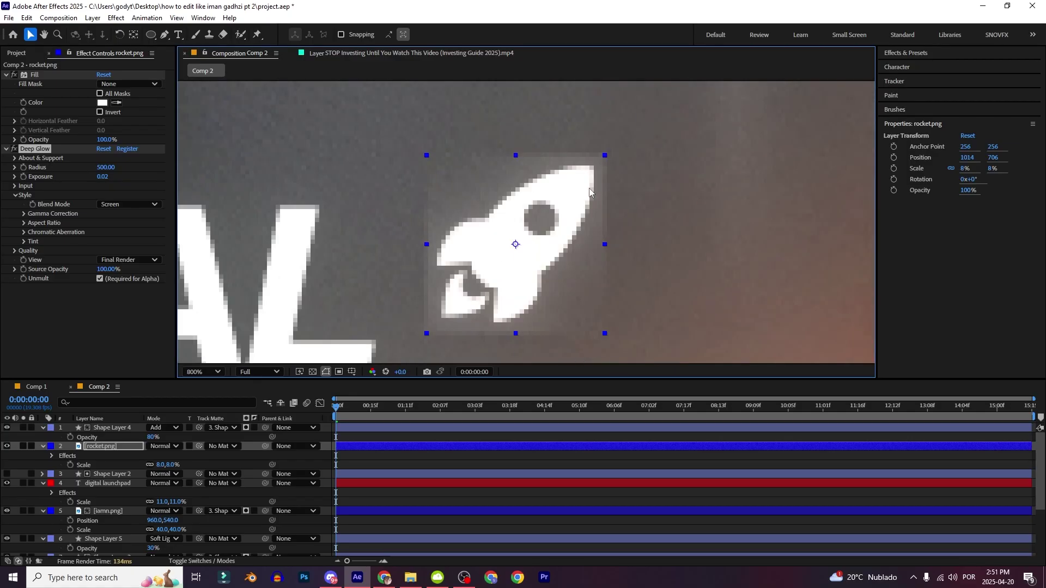
{"action": "key", "text": "ctrl+space"}
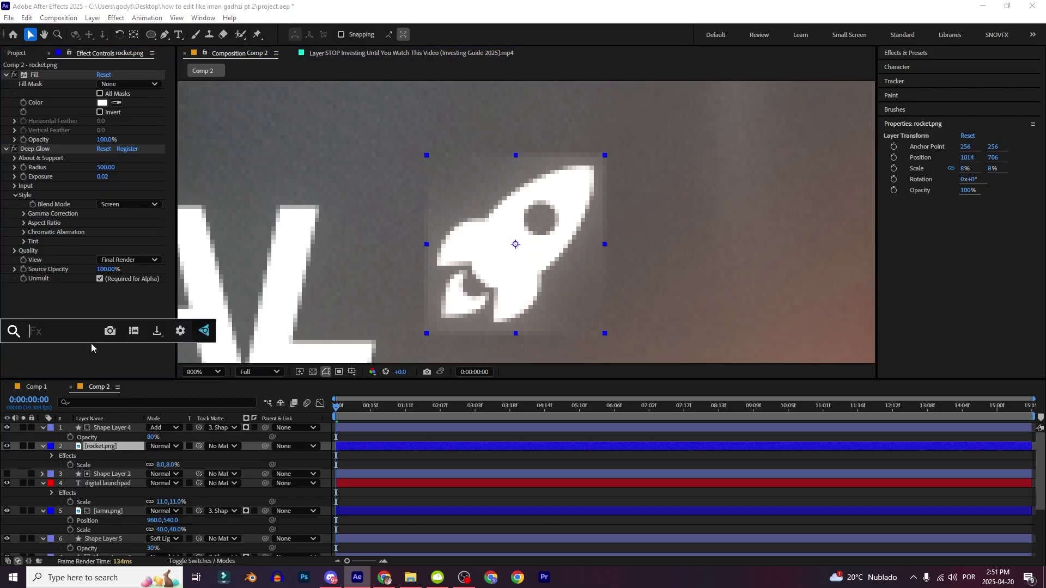
{"action": "type", "text": "grow"}
{"action": "key", "text": "Return"}
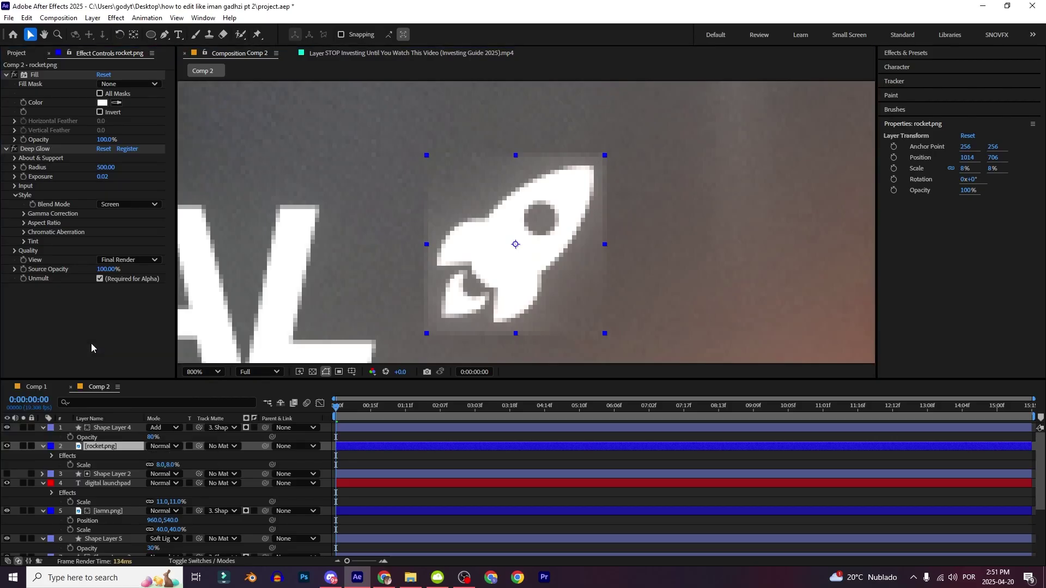
{"action": "left_click_drag", "start_coordinate": [101, 179], "coordinate": [440, 256]}
{"action": "left_click_drag", "start_coordinate": [38, 288], "coordinate": [36, 77]}
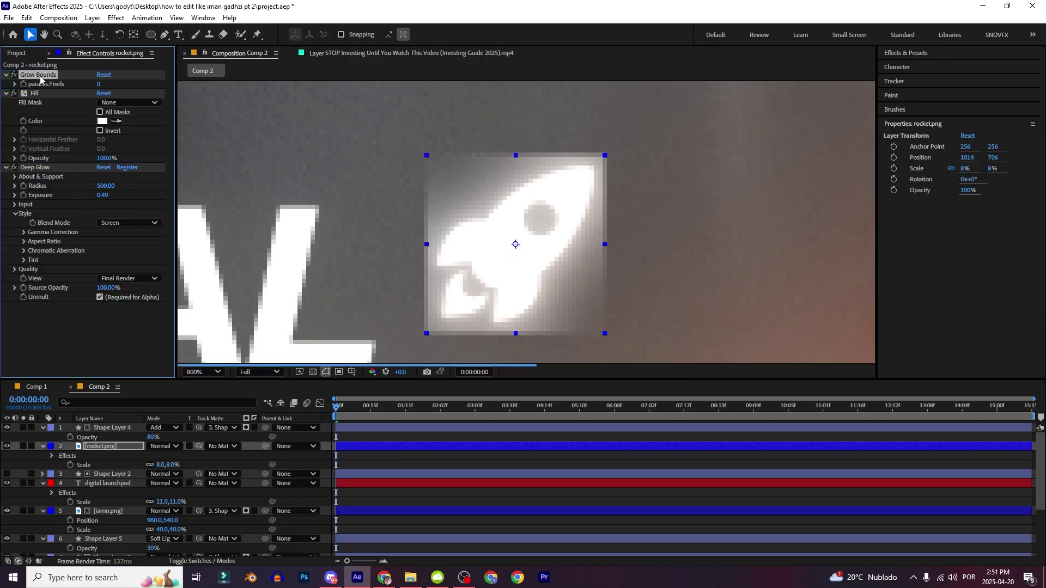
Step: Set the Grow Bounds pixels on the rocket layer to 555 and inspect the glow's edges
{"action": "left_click", "coordinate": [107, 85]}
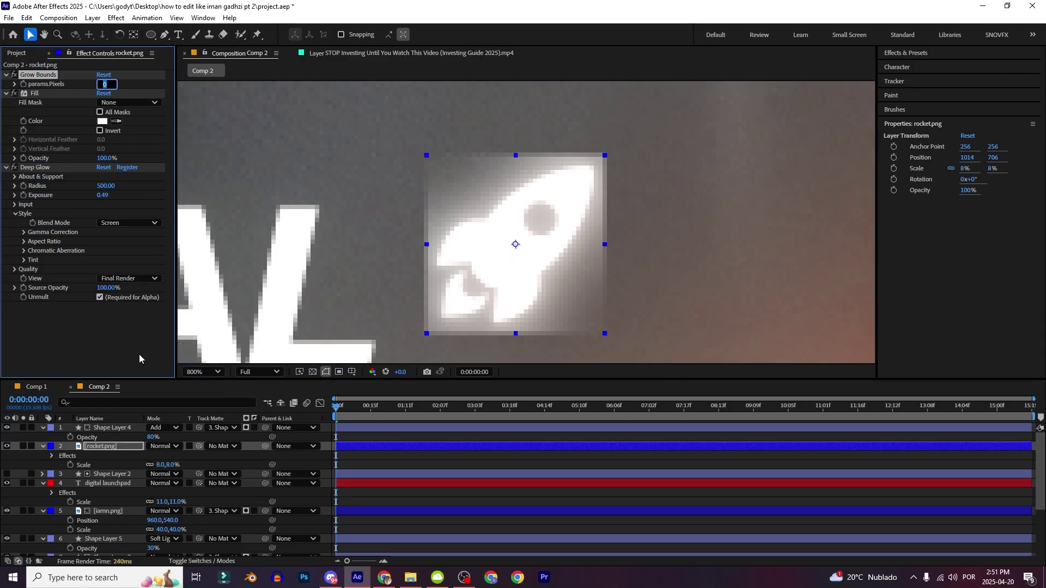
{"action": "type", "text": "555"}
{"action": "key", "text": "Return"}
{"action": "scroll", "coordinate": [479, 241], "scroll_direction": "down", "scroll_amount": 3}
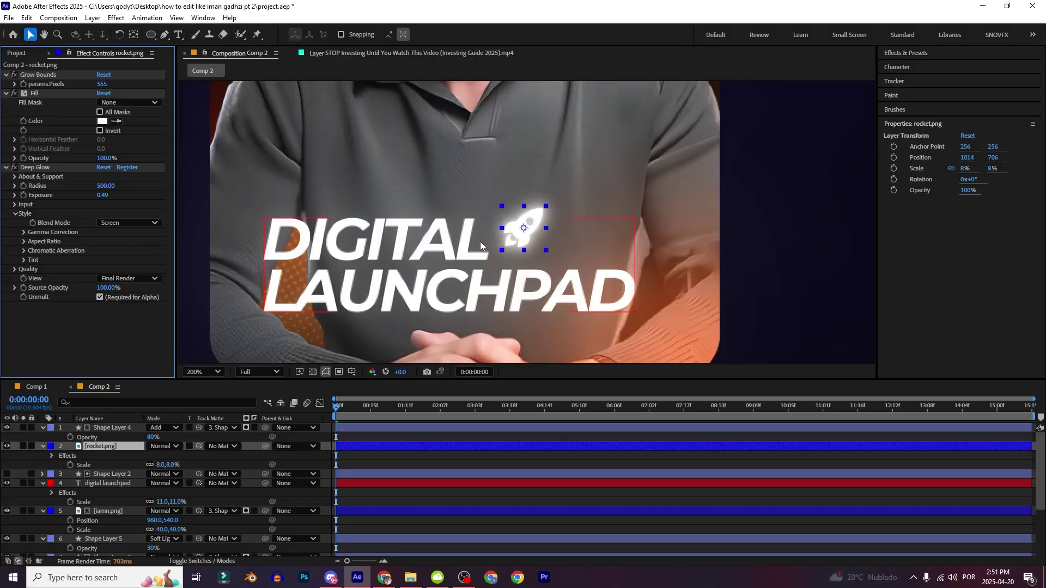
{"action": "scroll", "coordinate": [565, 211], "scroll_direction": "up", "scroll_amount": 2}
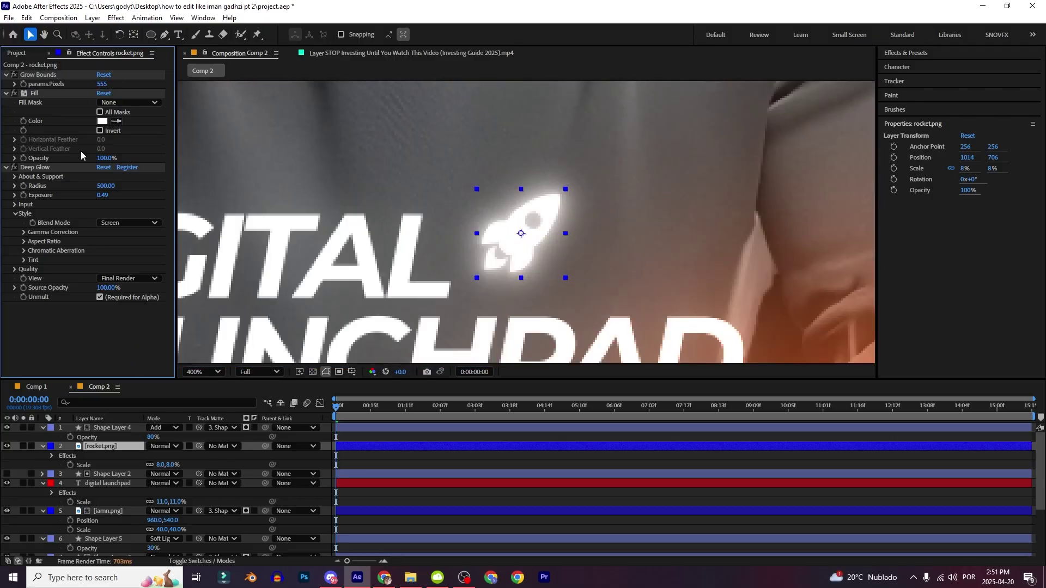
Step: Lower the exposure of the rocket's Deep Glow to a subtle level
{"action": "left_click_drag", "start_coordinate": [102, 197], "coordinate": [76, 197]}
{"action": "scroll", "coordinate": [377, 257], "scroll_direction": "down", "scroll_amount": 1}
{"action": "left_click_drag", "start_coordinate": [377, 258], "coordinate": [403, 262]}
{"action": "key", "text": "v"}
{"action": "scroll", "coordinate": [406, 264], "scroll_direction": "down", "scroll_amount": 2}
{"action": "scroll", "coordinate": [408, 266], "scroll_direction": "up", "scroll_amount": 2}
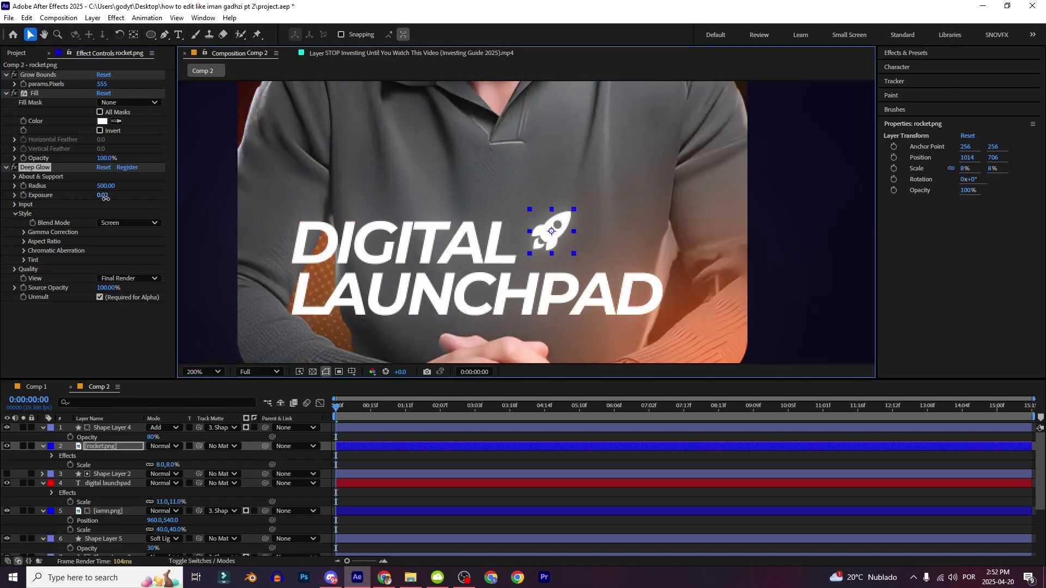
Step: Change the fill colour of only the word DIGITAL in the title to bright green
{"action": "left_click", "coordinate": [384, 263]}
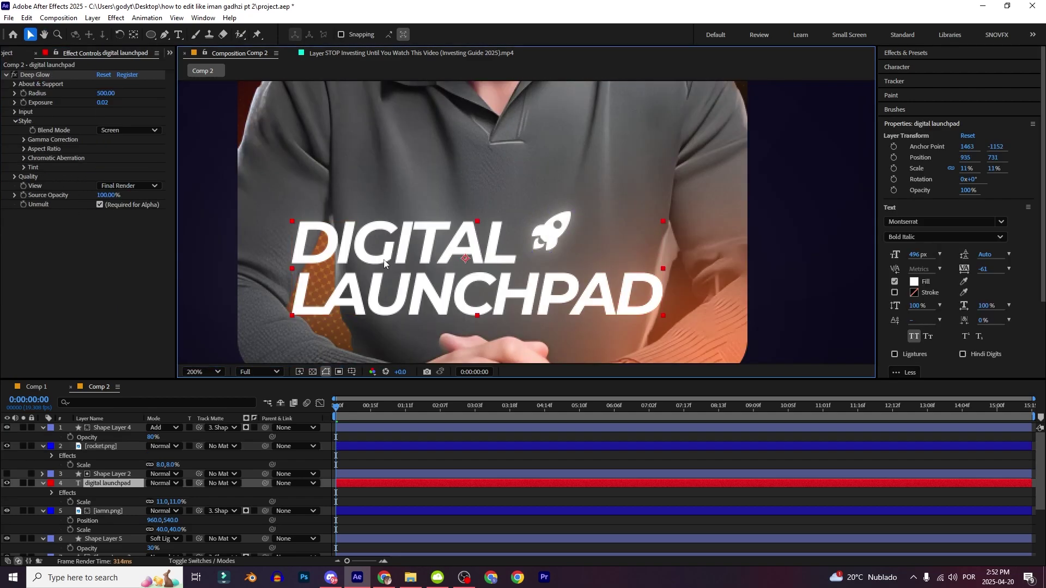
{"action": "scroll", "coordinate": [386, 264], "scroll_direction": "down", "scroll_amount": 1}
{"action": "double_click", "coordinate": [484, 248]}
{"action": "double_click", "coordinate": [458, 237]}
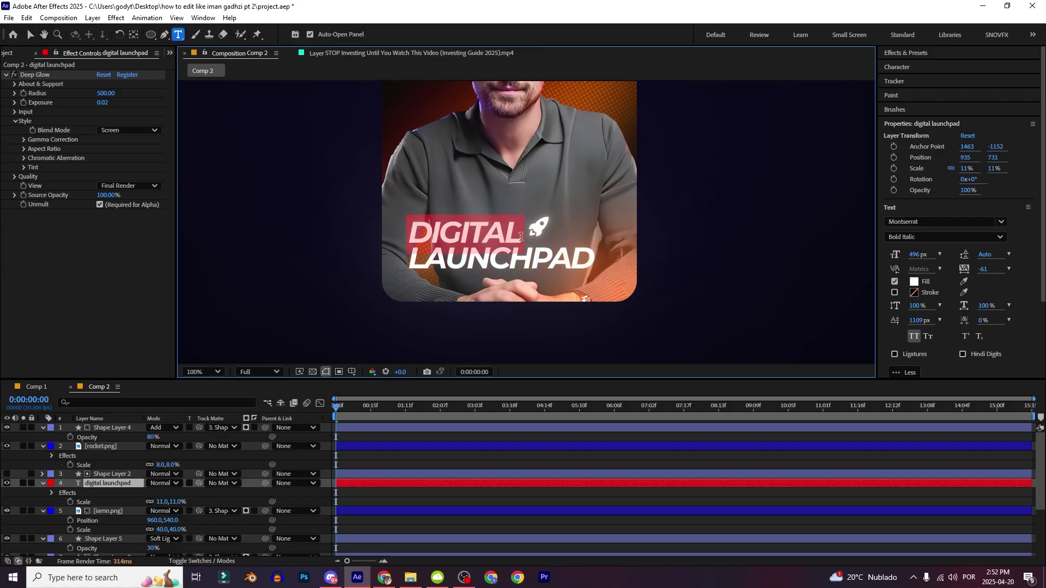
{"action": "left_click", "coordinate": [913, 281]}
{"action": "left_click", "coordinate": [333, 438]}
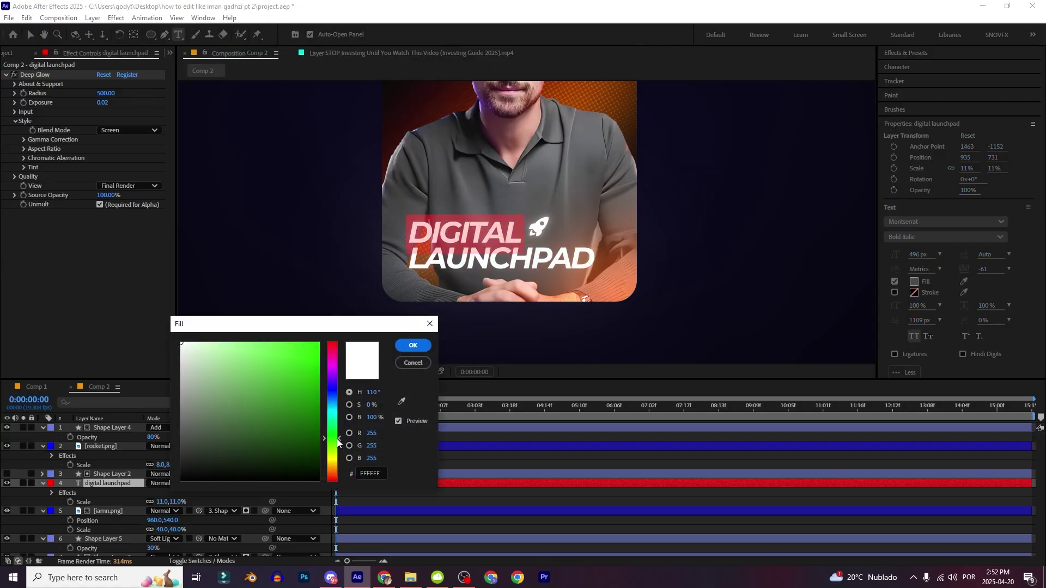
{"action": "left_click", "coordinate": [308, 359]}
{"action": "left_click", "coordinate": [413, 346]}
{"action": "left_click", "coordinate": [452, 314]}
Step: Pre-compose all layers from Shape Layer 4 down to Shape Layer 1 into a composition named poster
{"action": "scroll", "coordinate": [479, 258], "scroll_direction": "down", "scroll_amount": 1}
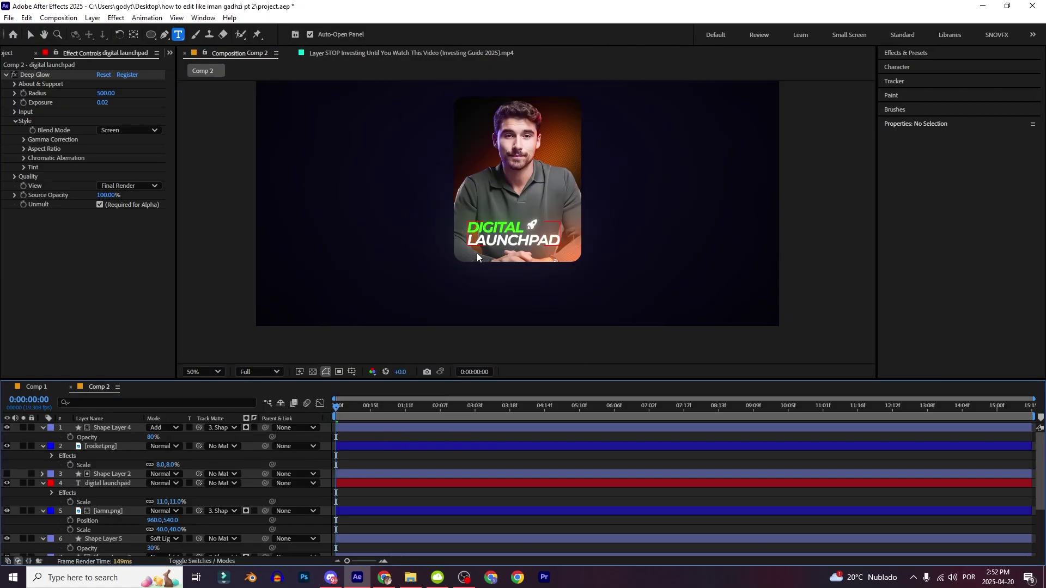
{"action": "left_click_drag", "start_coordinate": [506, 231], "coordinate": [517, 257]}
{"action": "key", "text": "ctrl+t"}
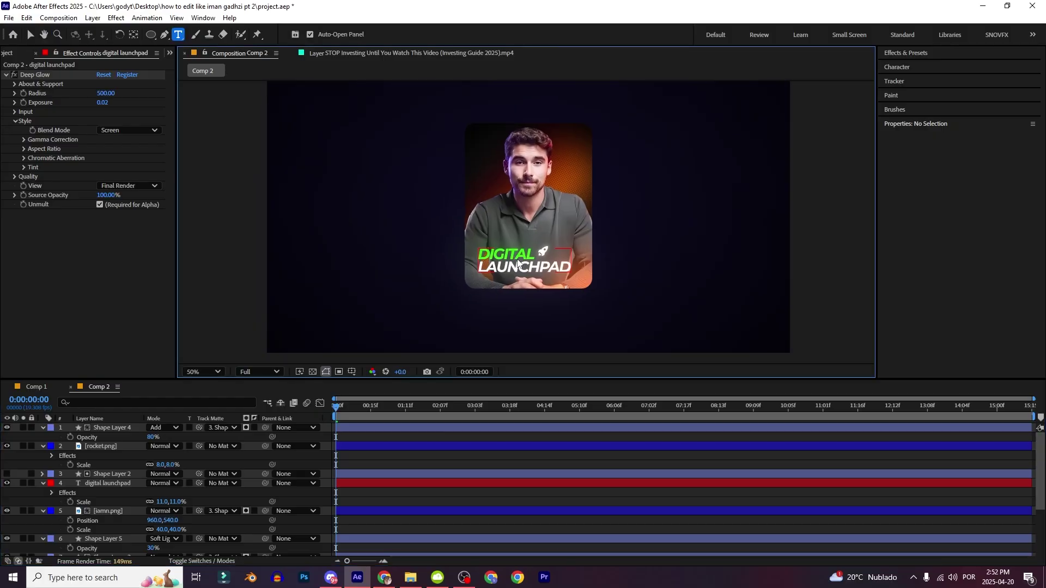
{"action": "key", "text": "v"}
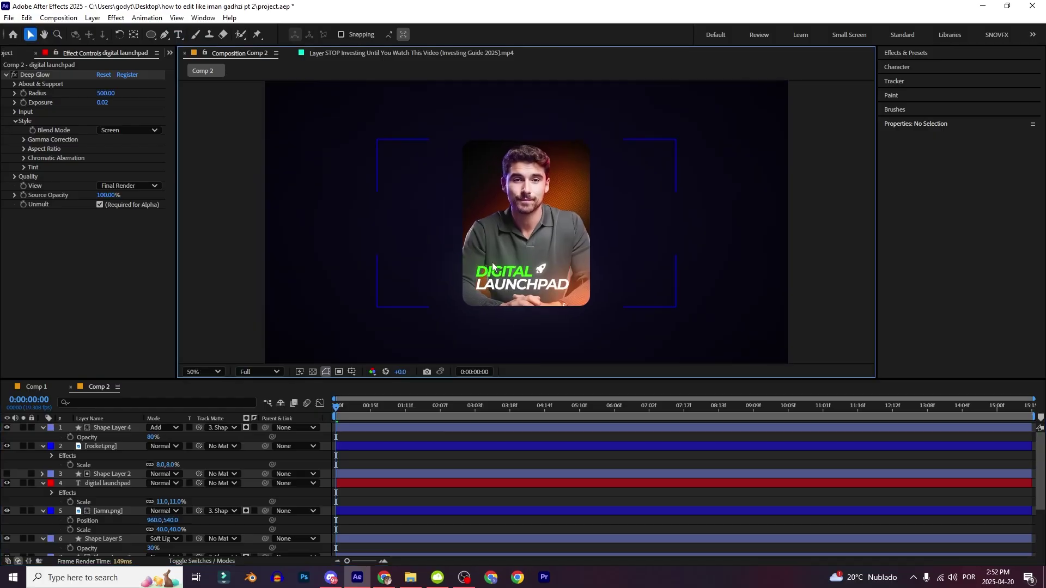
{"action": "left_click", "coordinate": [104, 428]}
{"action": "scroll", "coordinate": [116, 435], "scroll_direction": "down", "scroll_amount": 3}
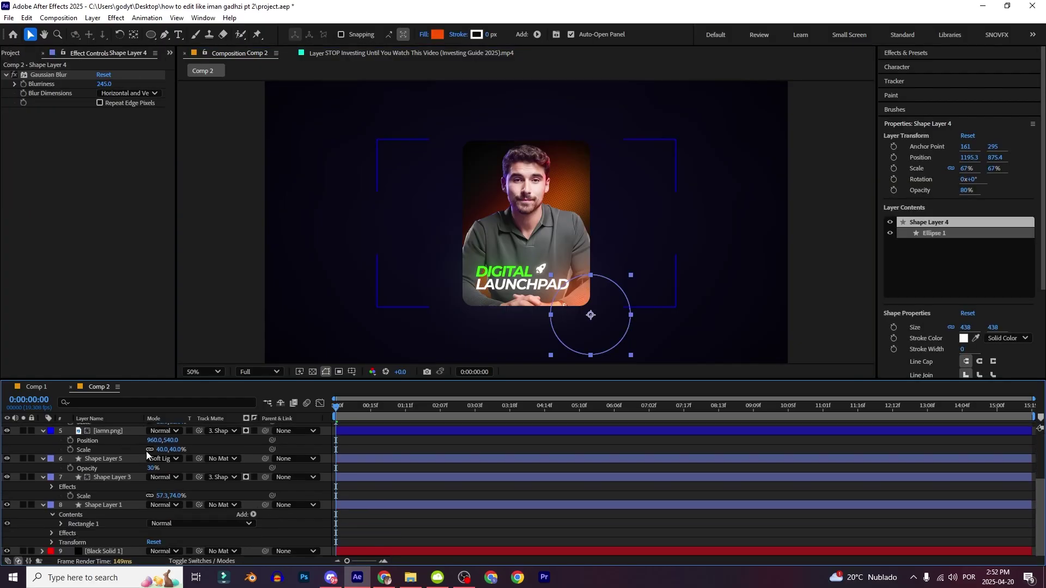
{"action": "left_click", "coordinate": [104, 505], "text": "shift"}
{"action": "scroll", "coordinate": [166, 509], "scroll_direction": "up", "scroll_amount": 3}
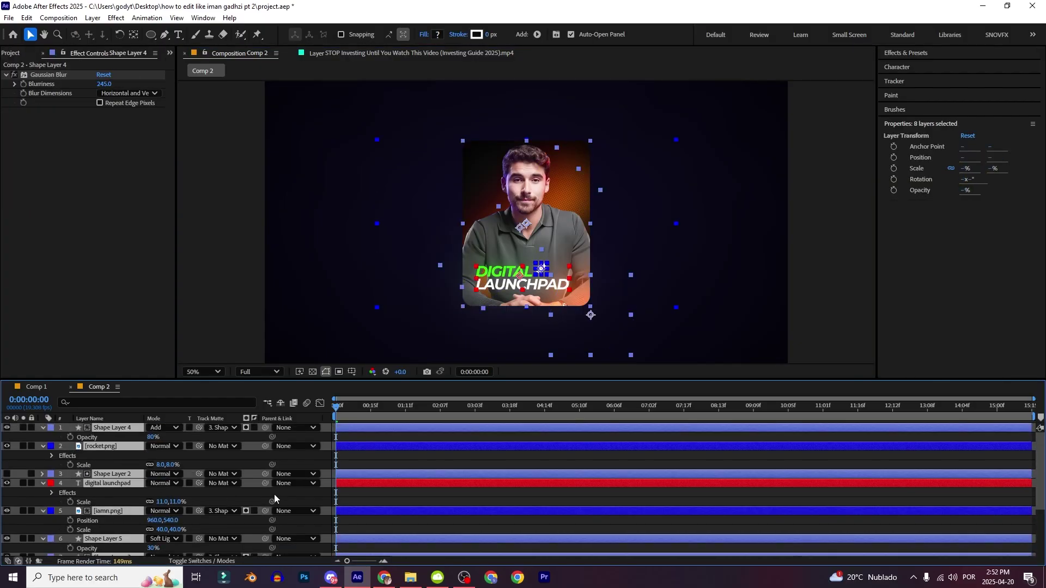
{"action": "key", "text": "ctrl+shift+c"}
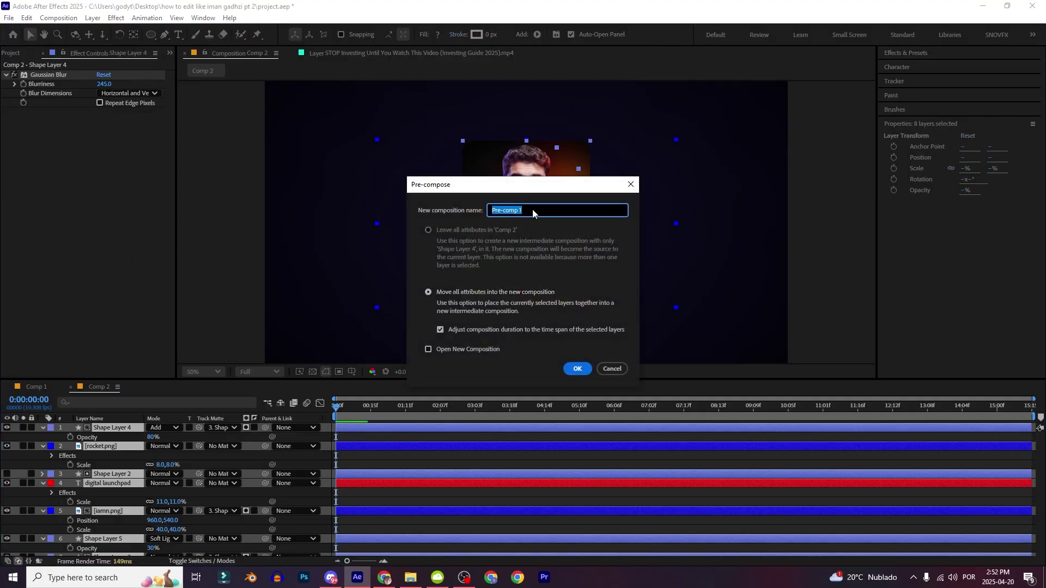
{"action": "type", "text": "poster"}
{"action": "key", "text": "Return"}
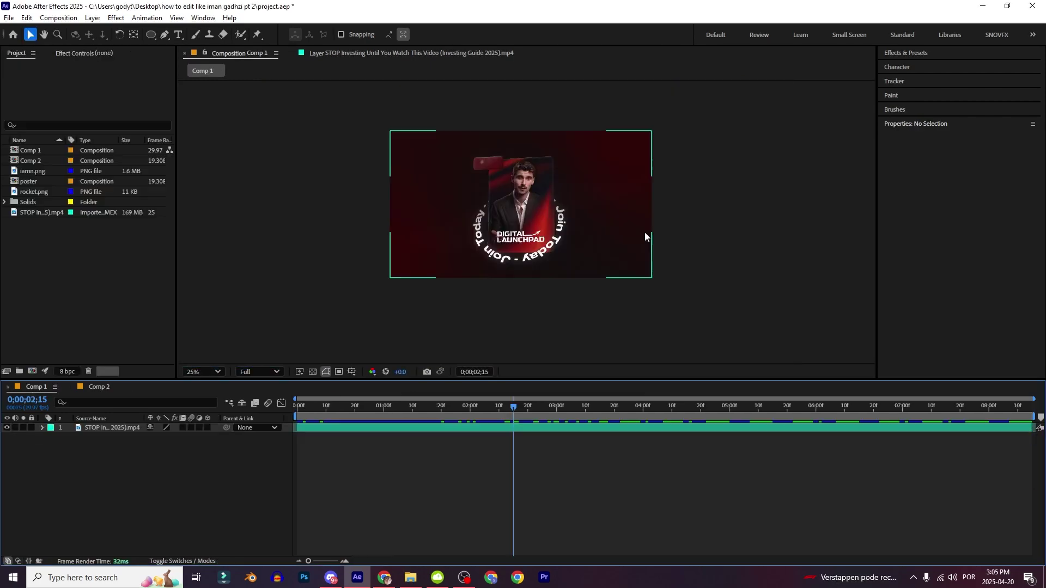
Step: Examine the ring of text around the reference card in Comp 1 at the two-second mark, and return to Comp 2
{"action": "left_click_drag", "start_coordinate": [510, 407], "coordinate": [470, 408]}
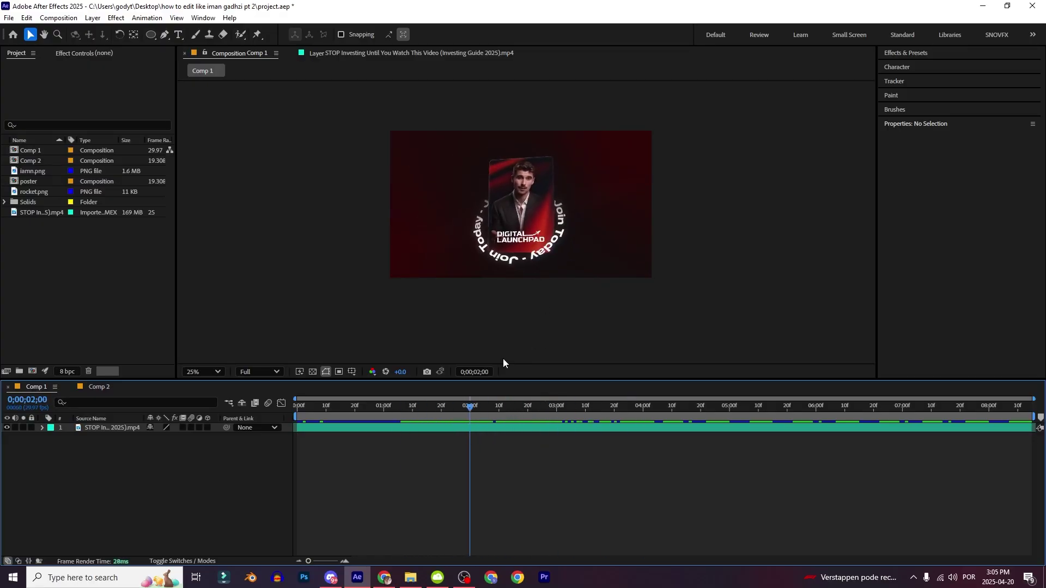
{"action": "scroll", "coordinate": [524, 247], "scroll_direction": "up", "scroll_amount": 2}
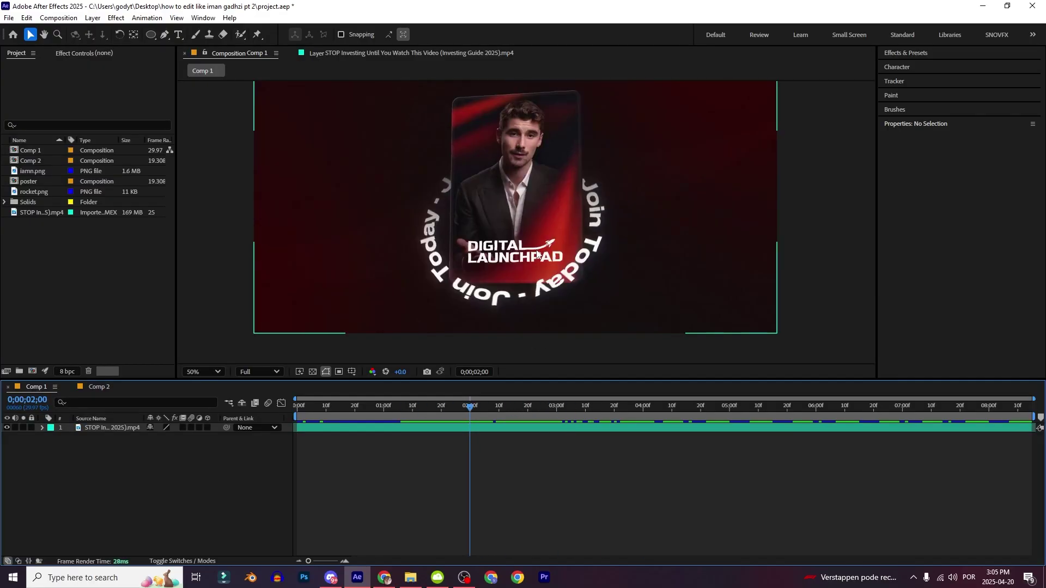
{"action": "left_click", "coordinate": [107, 388]}
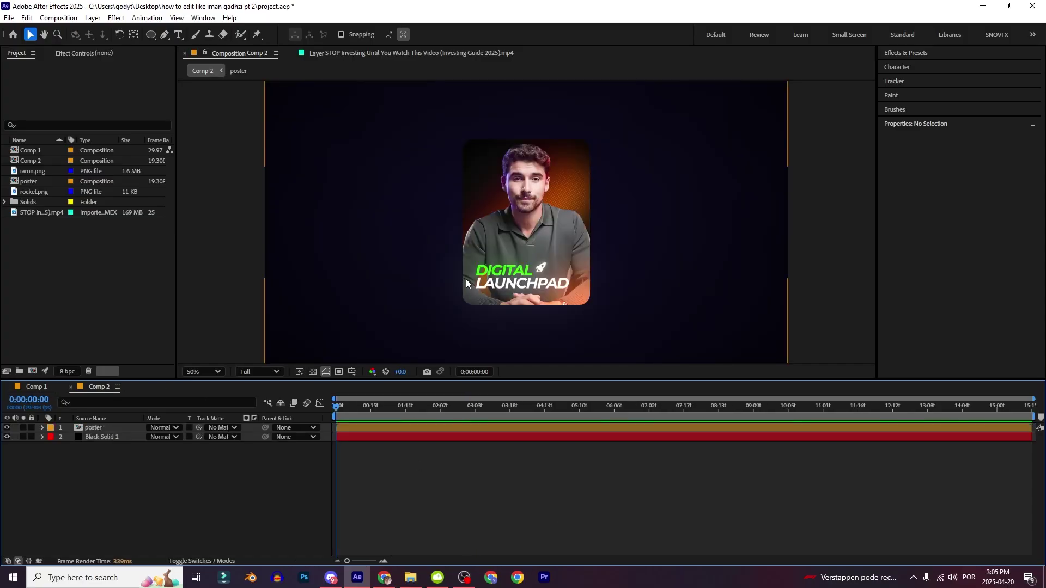
Step: Create a new 4000 × 1080 px composition with the default name Comp 3
{"action": "key", "text": "ctrl+n"}
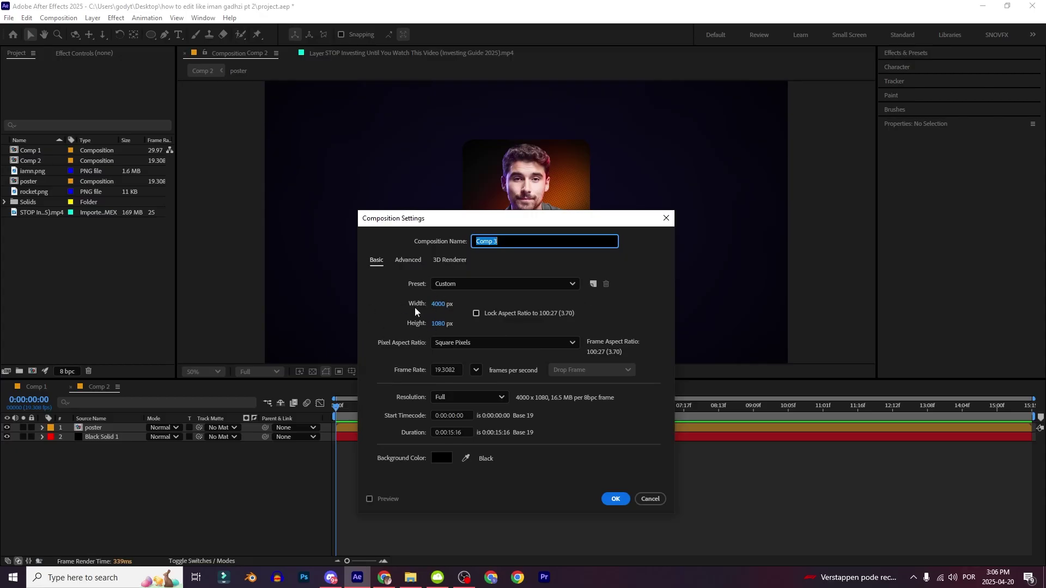
{"action": "left_click", "coordinate": [437, 305]}
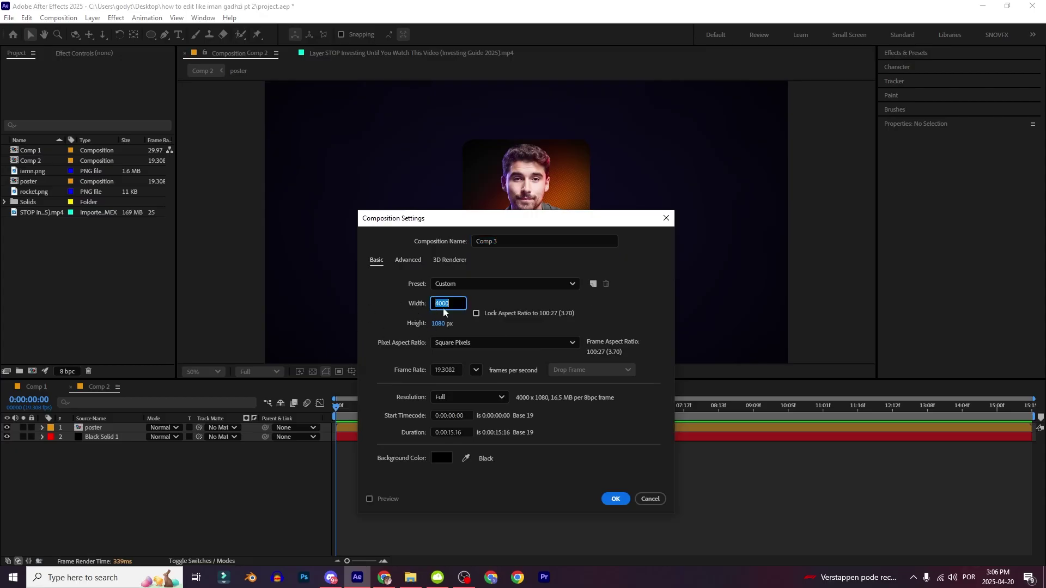
{"action": "left_click", "coordinate": [627, 502]}
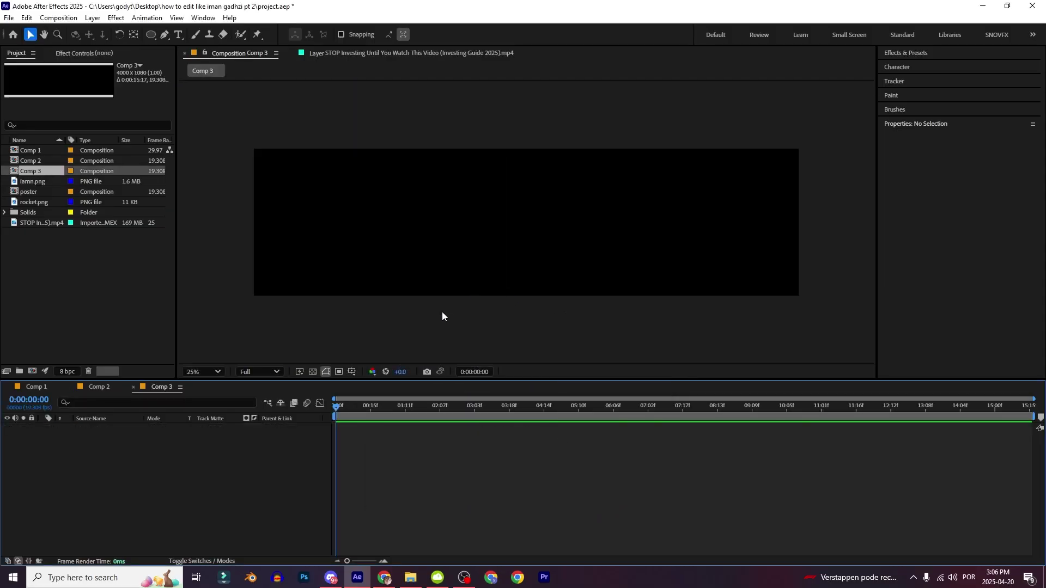
Step: Add a text layer reading "iman gadhzi -" to the new composition and select it
{"action": "key", "text": "ctrl+t"}
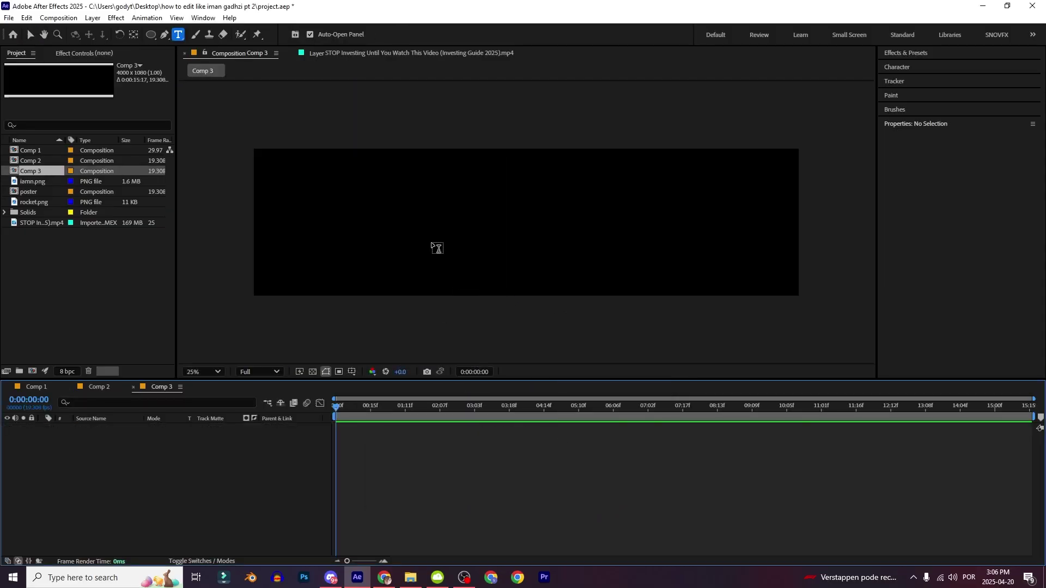
{"action": "left_click", "coordinate": [426, 238]}
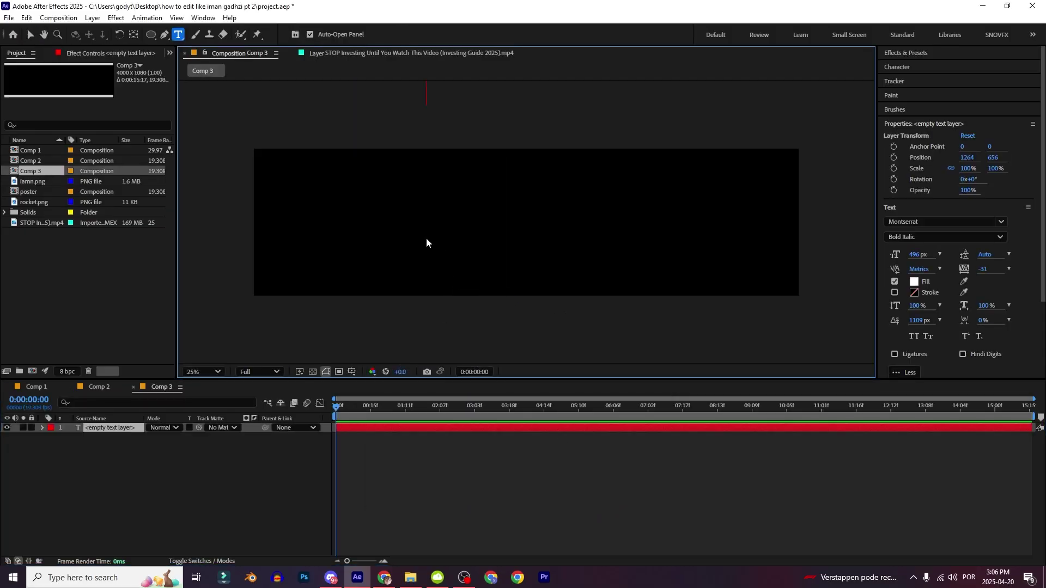
{"action": "type", "text": "iman gadhzi -"}
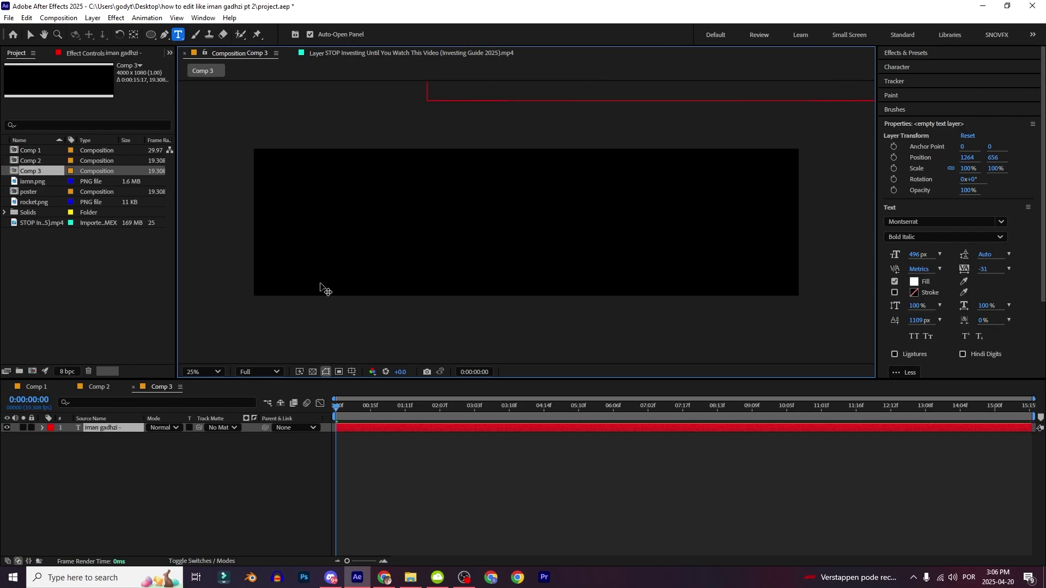
{"action": "left_click", "coordinate": [112, 434]}
{"action": "left_click", "coordinate": [119, 428]}
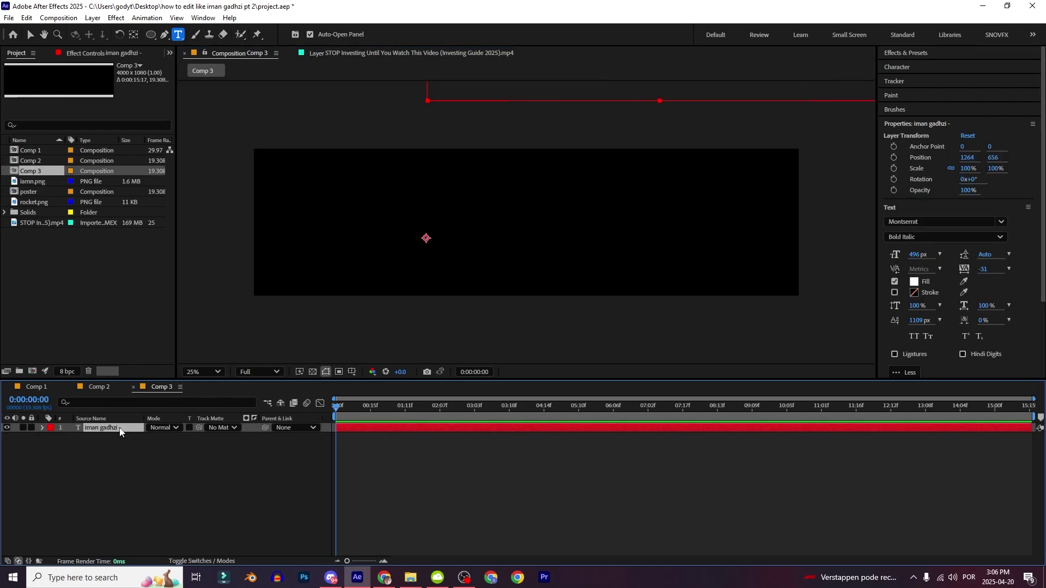
Step: Center the text layer's anchor point, center the layer in the composition, and scale it to 33%
{"action": "key", "text": "ctrl+alt+Home"}
{"action": "key", "text": "ctrl+Home"}
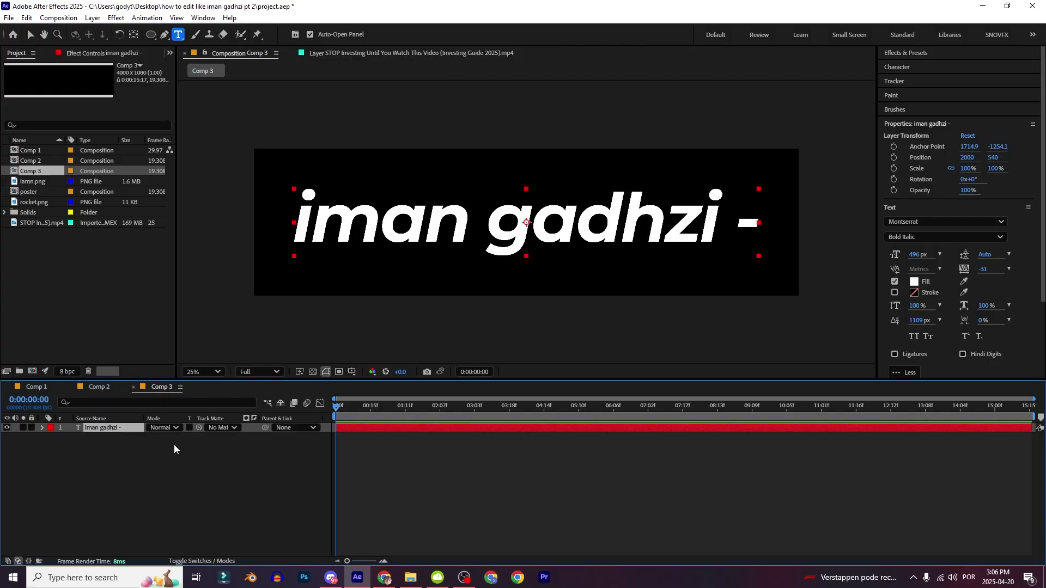
{"action": "key", "text": "s"}
{"action": "left_click_drag", "start_coordinate": [162, 437], "coordinate": [66, 437]}
Step: Move the text layer to X position 627 and place a duplicate beside it at X position 1828
{"action": "key", "text": "p"}
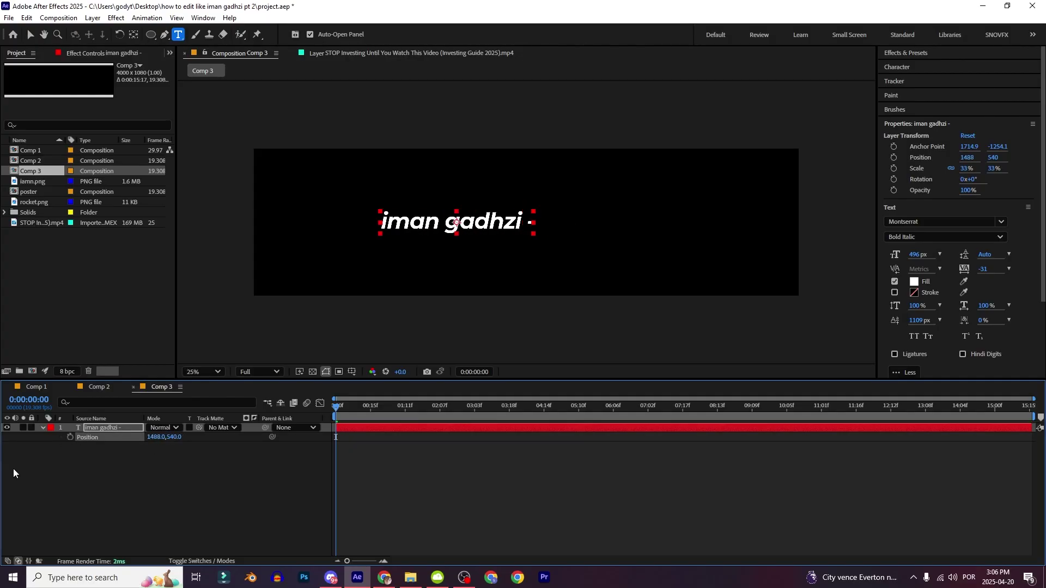
{"action": "left_click_drag", "start_coordinate": [156, 437], "coordinate": [51, 446]}
{"action": "key", "text": "ctrl+d"}
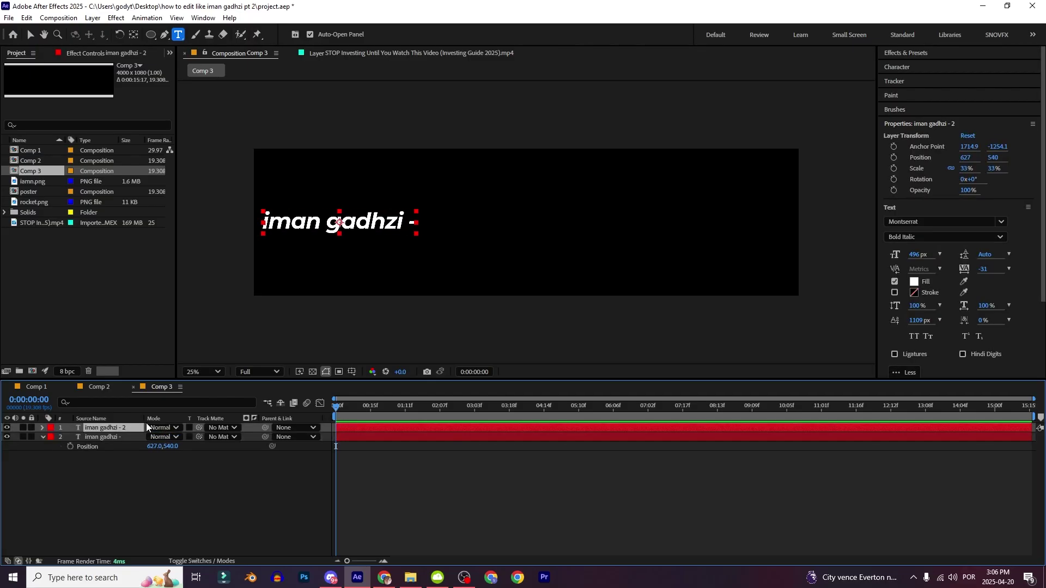
{"action": "left_click_drag", "start_coordinate": [160, 438], "coordinate": [803, 430]}
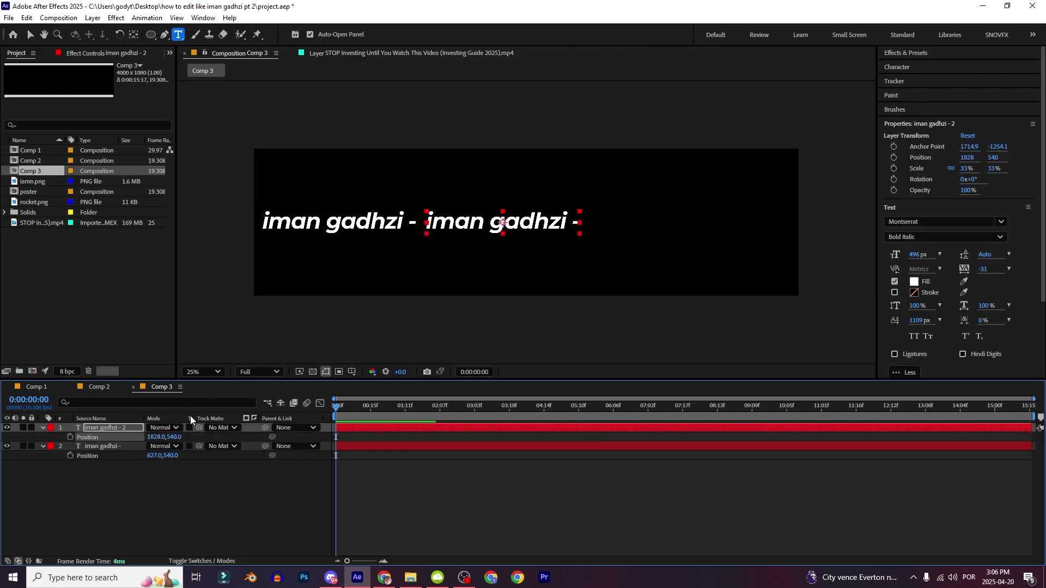
Step: Duplicate the second text layer and move the third copy to X position 3014
{"action": "left_click", "coordinate": [124, 429]}
{"action": "key", "text": "Escape"}
{"action": "key", "text": "ctrl+d"}
{"action": "key", "text": "p"}
{"action": "left_click_drag", "start_coordinate": [163, 437], "coordinate": [800, 449]}
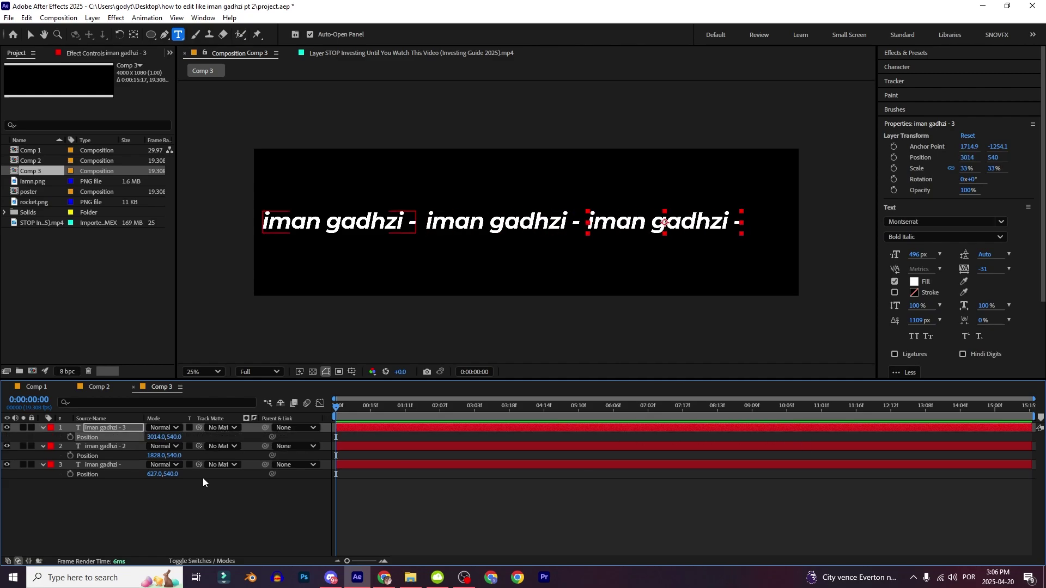
Step: Shift all three text layers together so the first sits at X 840, the second at 2041 and the third at 3227
{"action": "key", "text": "ctrl+a"}
{"action": "left_click_drag", "start_coordinate": [161, 441], "coordinate": [278, 439]}
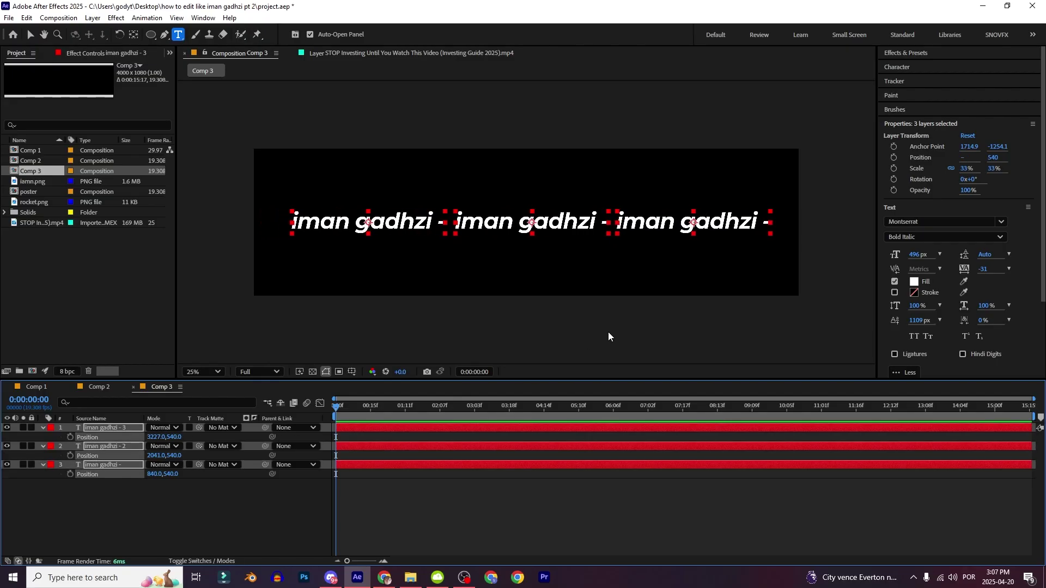
{"action": "left_click", "coordinate": [462, 511]}
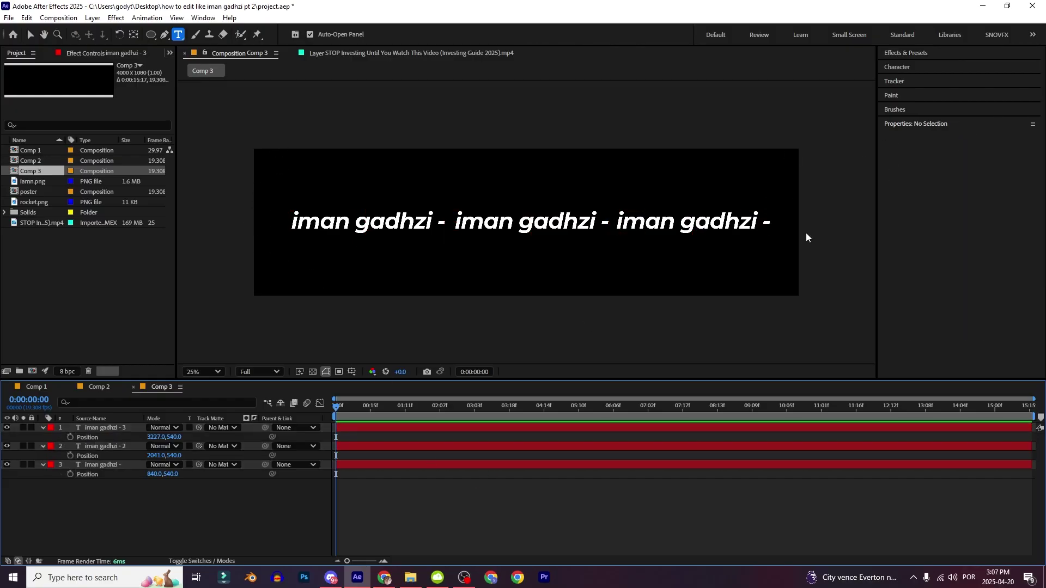
Step: Narrow Comp 3 to a width of 3598 px and shift the three text layers to sit evenly within the frame
{"action": "key", "text": "v"}
{"action": "key", "text": "ctrl+k"}
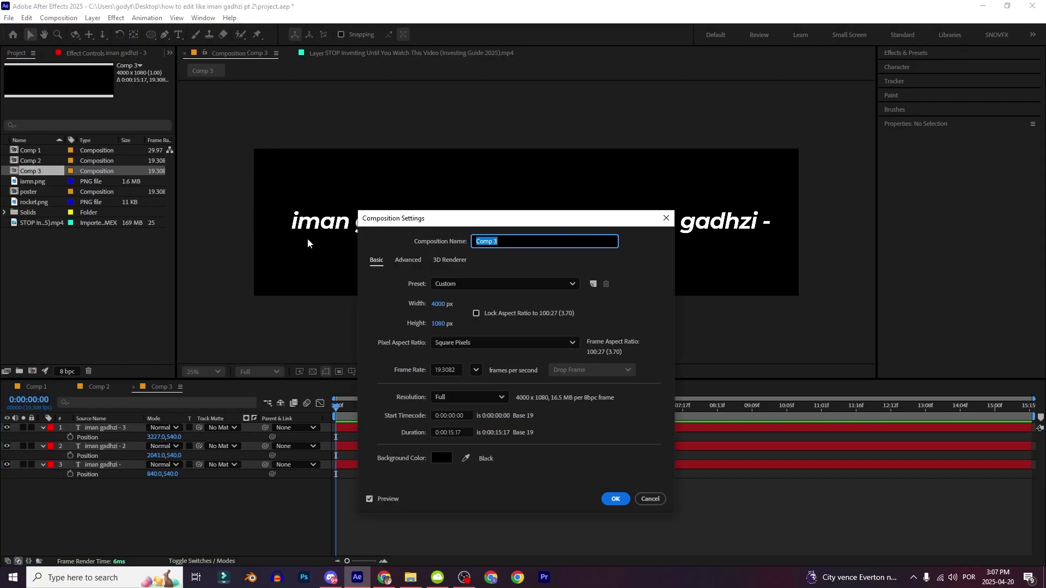
{"action": "left_click_drag", "start_coordinate": [430, 303], "coordinate": [377, 308]}
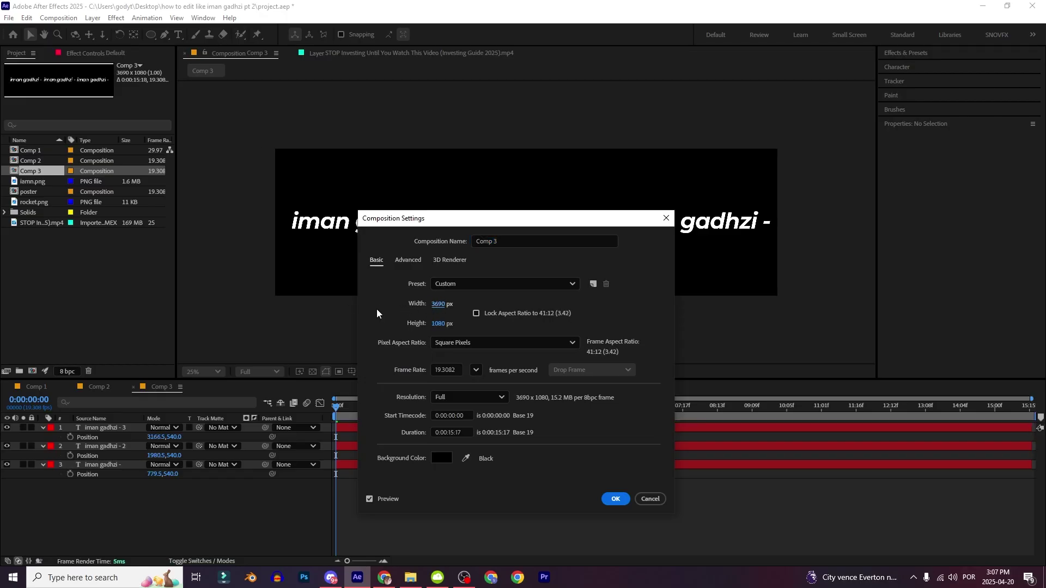
{"action": "left_click", "coordinate": [616, 499]}
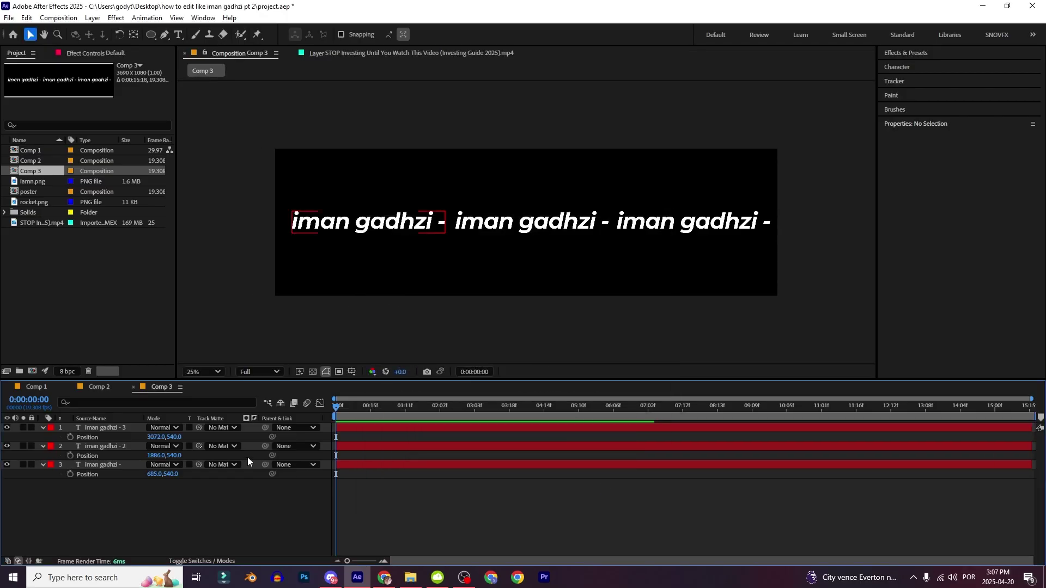
{"action": "key", "text": "ctrl+a"}
{"action": "left_click", "coordinate": [593, 477]}
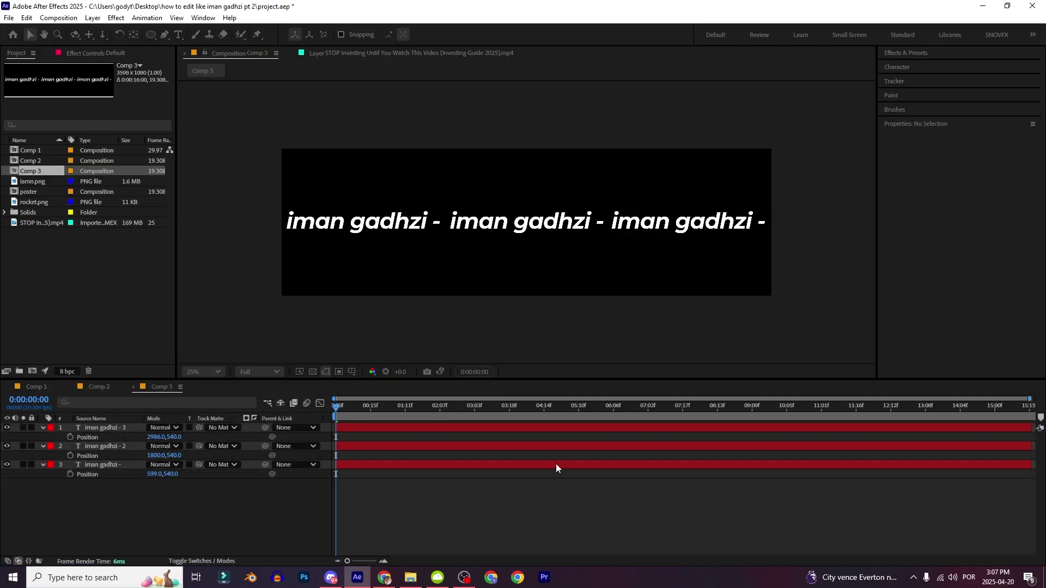
Step: Add Comp 3 to Comp 2 above the poster layer and scale it to 44%
{"action": "left_click", "coordinate": [99, 387]}
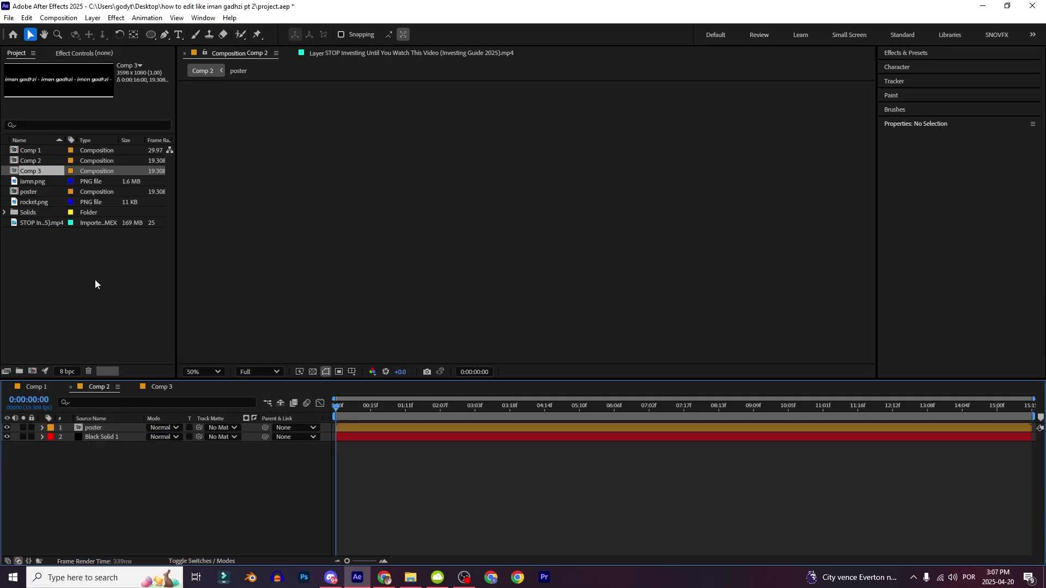
{"action": "left_click", "coordinate": [42, 160]}
{"action": "left_click_drag", "start_coordinate": [39, 171], "coordinate": [151, 312]}
{"action": "left_click_drag", "start_coordinate": [29, 173], "coordinate": [100, 424]}
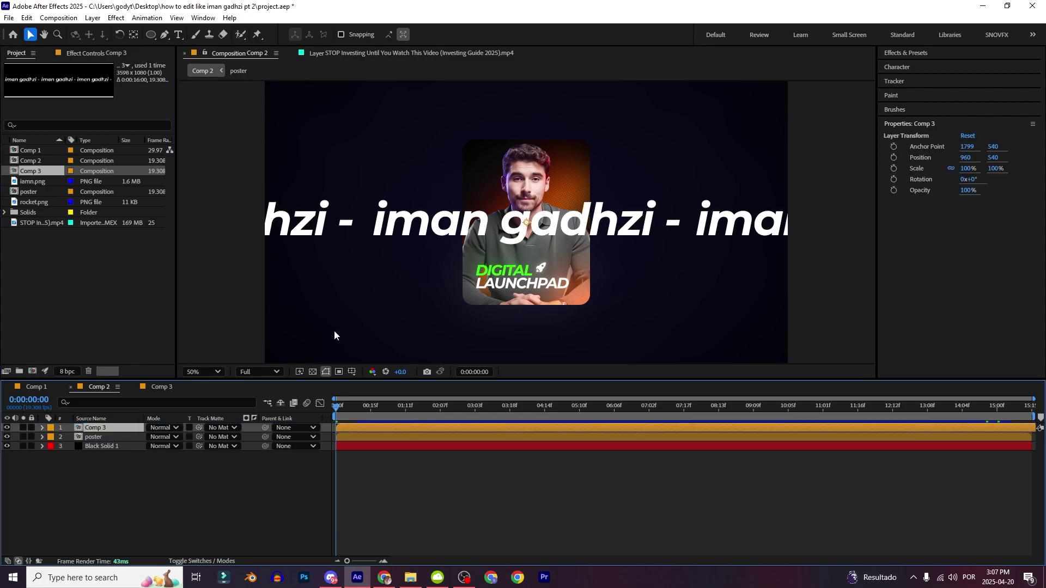
{"action": "key", "text": "s"}
{"action": "left_click_drag", "start_coordinate": [182, 436], "coordinate": [151, 435]}
Step: Apply the CC Cylinder effect to the Comp 3 layer and set its Shading Ambient to 200
{"action": "key", "text": "ctrl+space"}
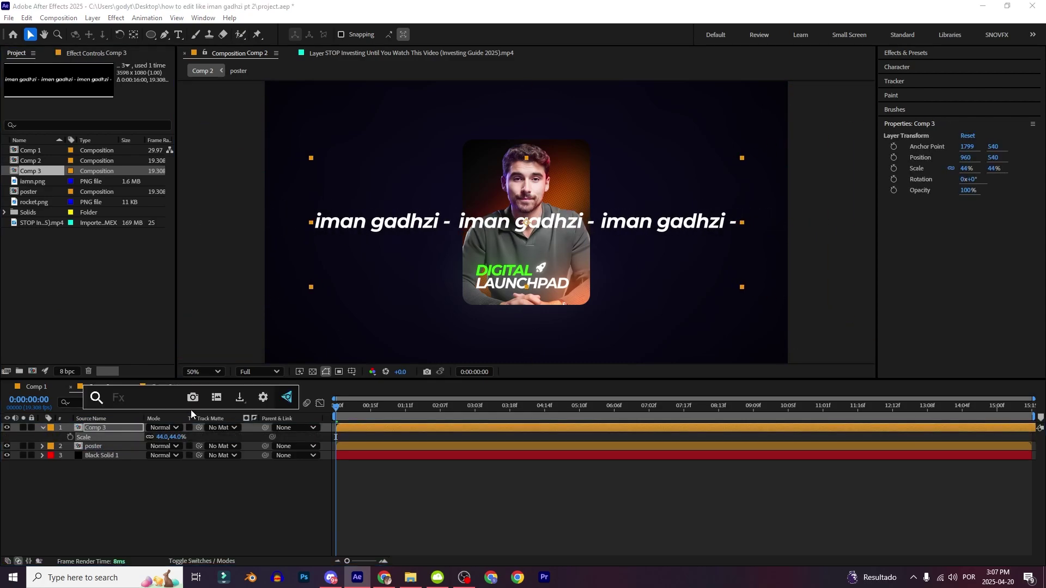
{"action": "type", "text": "cyl"}
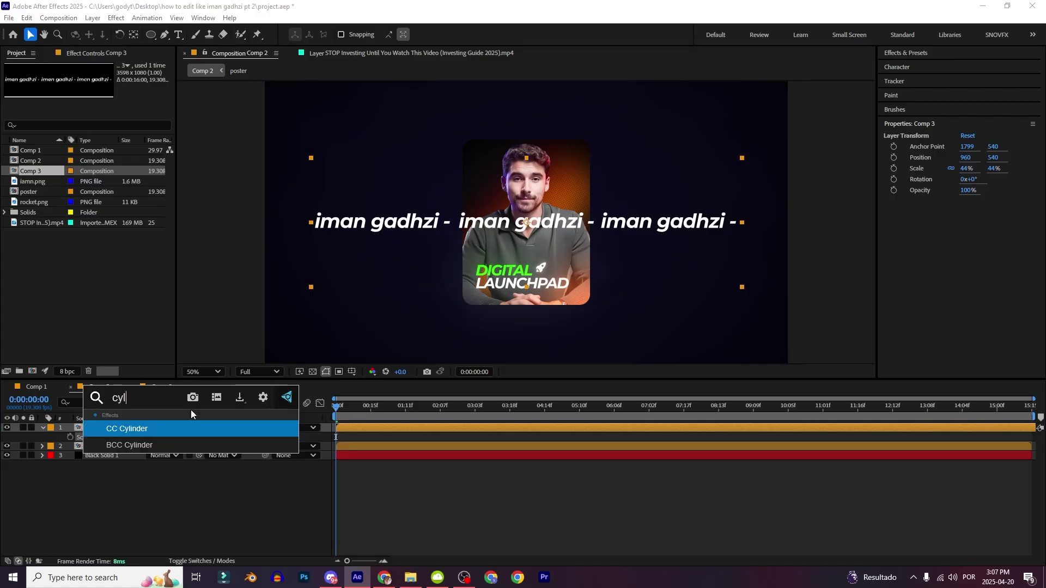
{"action": "key", "text": "Return"}
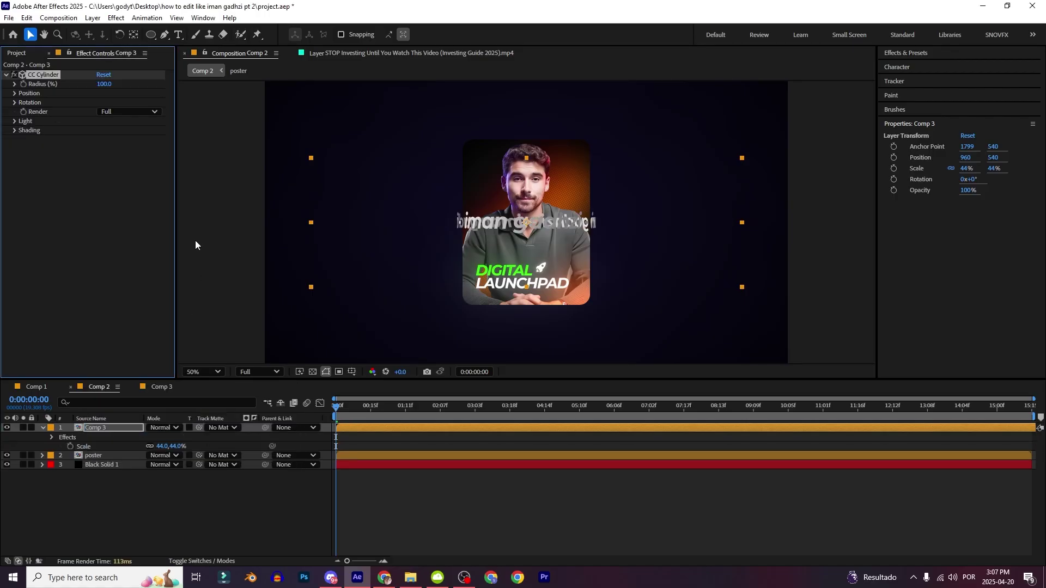
{"action": "left_click", "coordinate": [14, 130]}
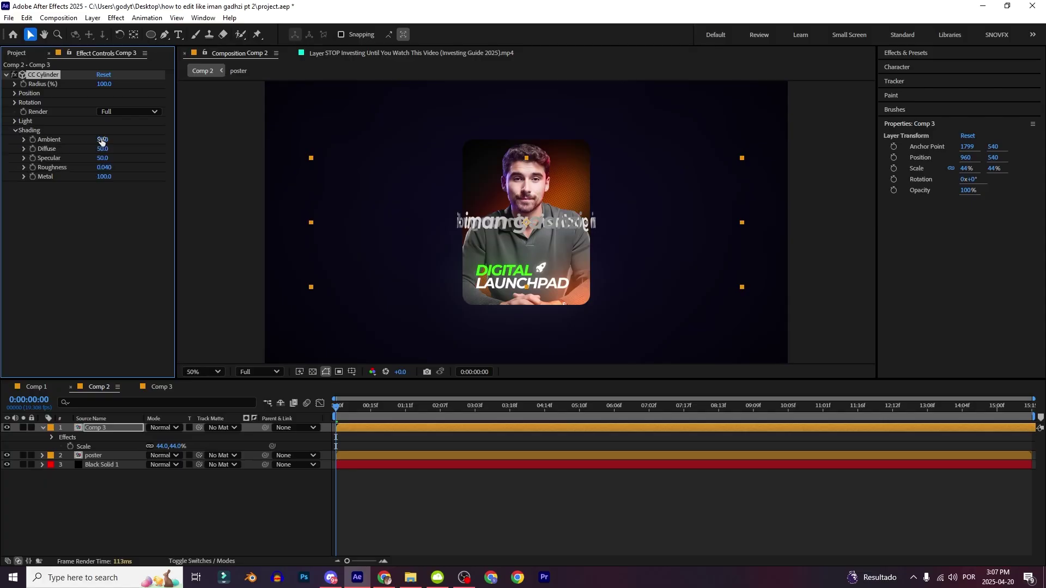
{"action": "left_click_drag", "start_coordinate": [104, 140], "coordinate": [248, 152]}
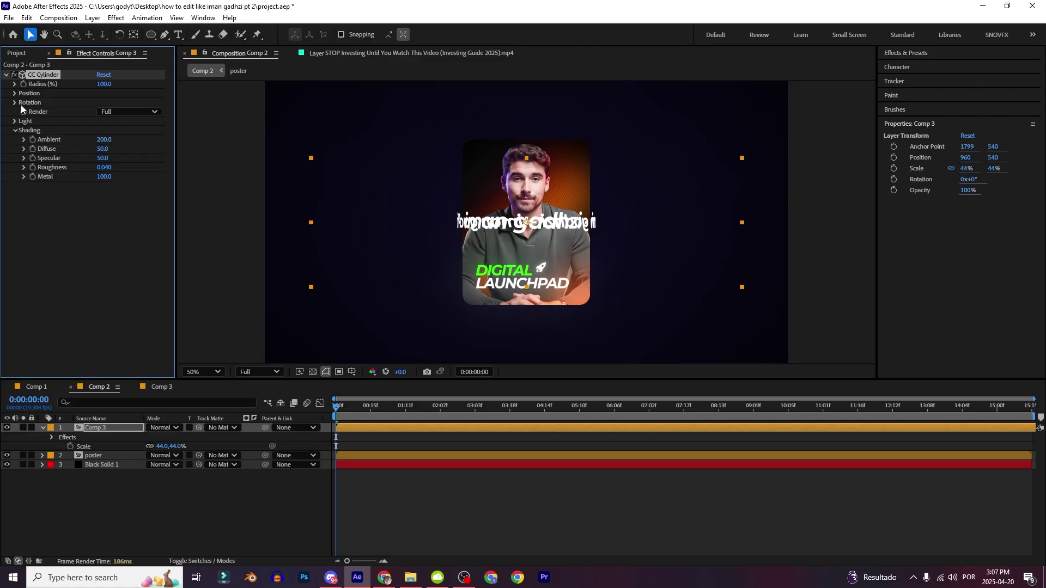
Step: Try changing the cylinder's Rotation Y, undo it, and scale the Comp 3 layer to 52%
{"action": "left_click", "coordinate": [15, 103]}
{"action": "left_click_drag", "start_coordinate": [108, 143], "coordinate": [108, 91]}
{"action": "key", "text": "ctrl+z"}
{"action": "left_click_drag", "start_coordinate": [176, 445], "coordinate": [178, 442]}
Step: Tilt the text cylinder with Rotation X at 34° and Rotation Z at 25°, and move the layer to 974, 552
{"action": "left_click_drag", "start_coordinate": [112, 111], "coordinate": [91, 85]}
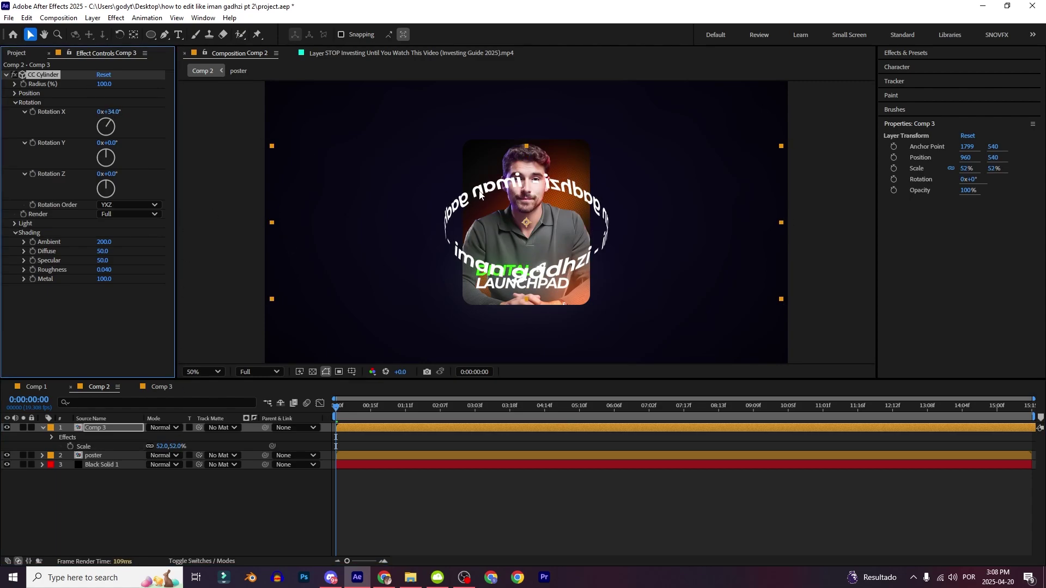
{"action": "left_click_drag", "start_coordinate": [531, 264], "coordinate": [535, 268]}
{"action": "left_click_drag", "start_coordinate": [109, 174], "coordinate": [122, 175]}
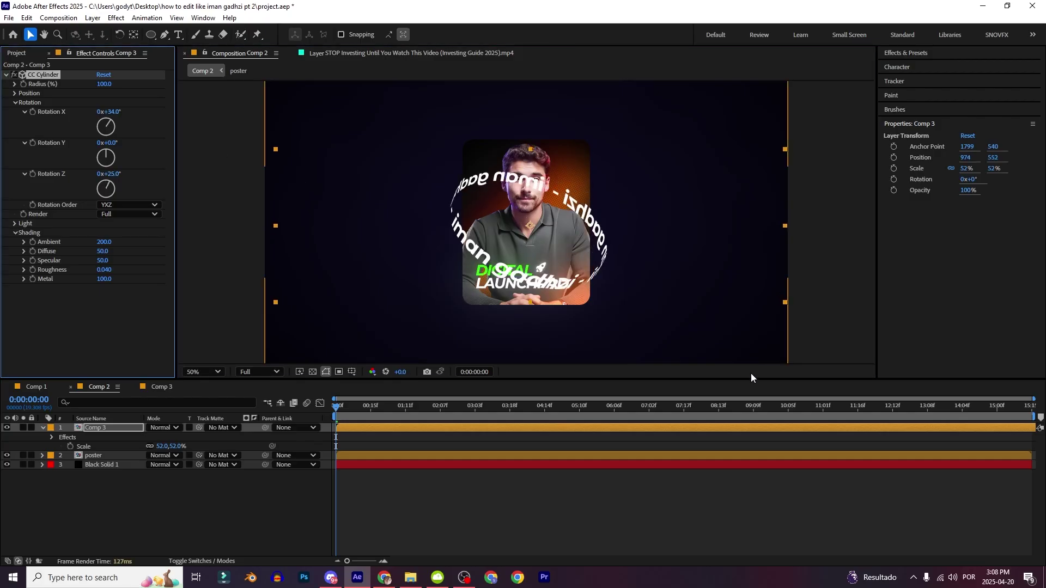
Step: Set the CC Cylinder Render option on the Comp 3 layer to Inside
{"action": "left_click", "coordinate": [122, 428]}
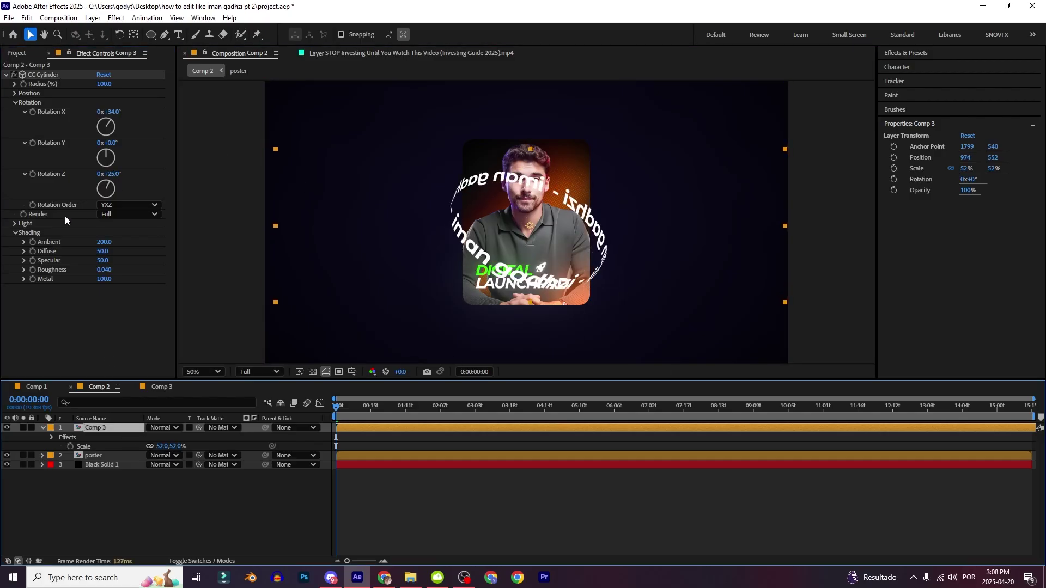
{"action": "left_click", "coordinate": [117, 214]}
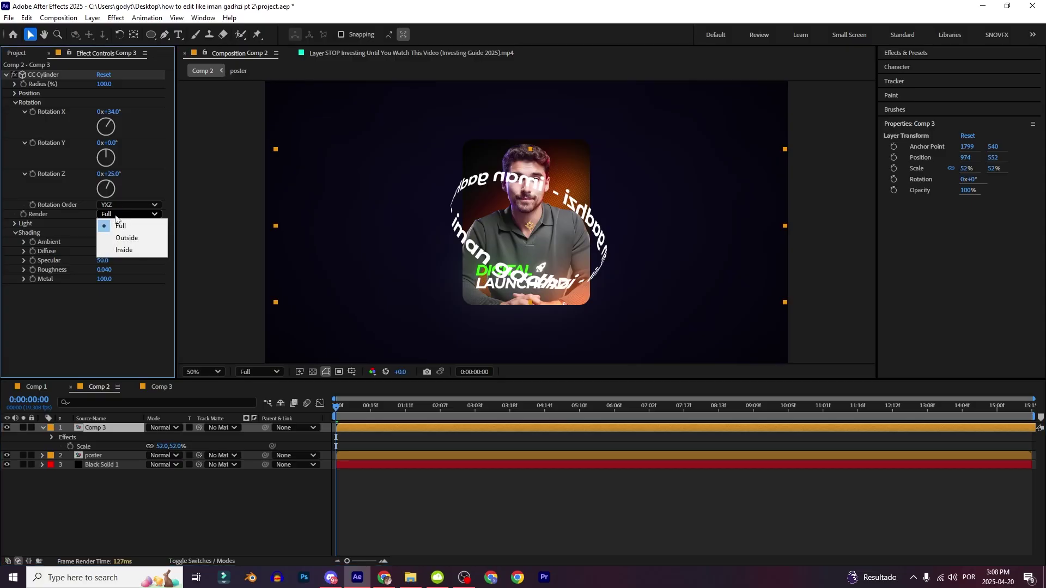
{"action": "left_click", "coordinate": [129, 250]}
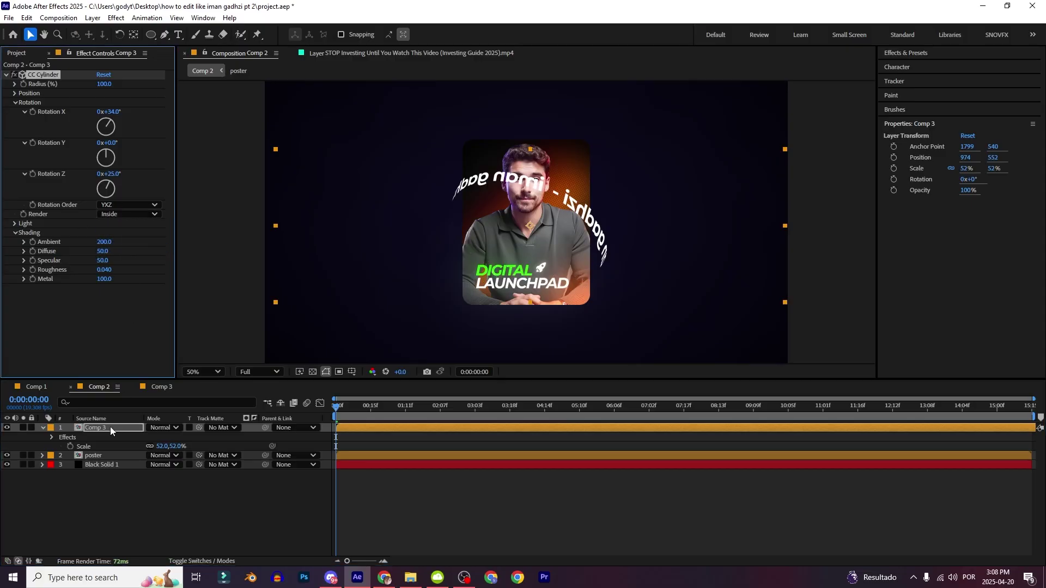
Step: Duplicate the Comp 3 layer and place the copy beneath the poster layer
{"action": "left_click", "coordinate": [111, 431]}
{"action": "key", "text": "ctrl+d"}
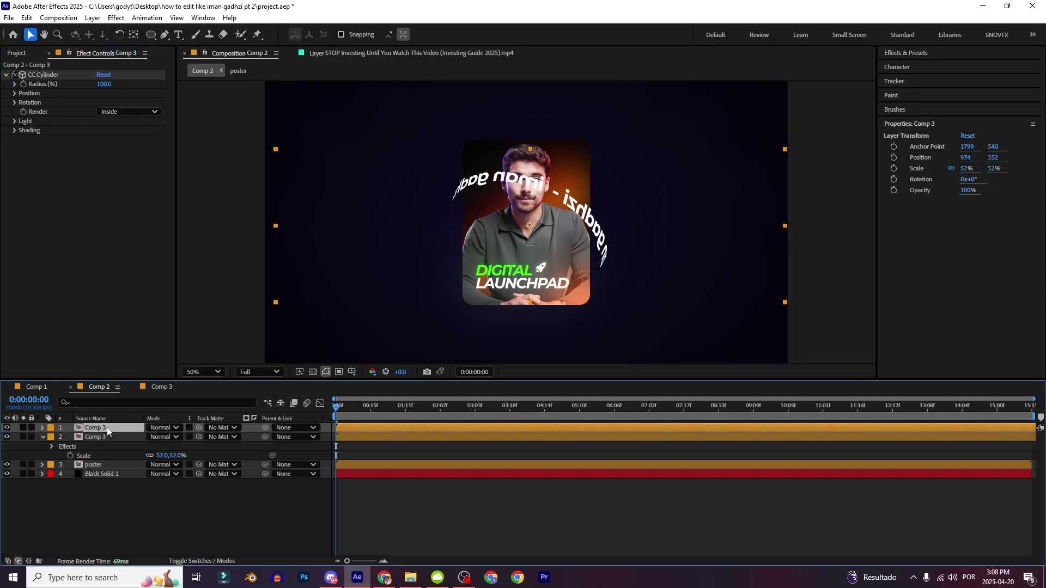
{"action": "left_click_drag", "start_coordinate": [110, 429], "coordinate": [105, 467]}
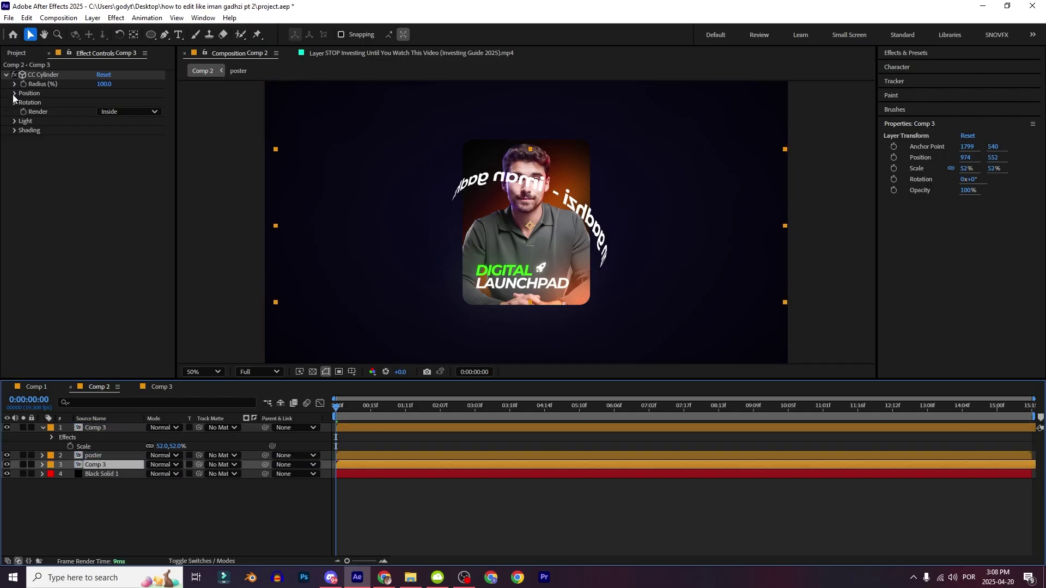
Step: Set the copy's cylinder Render to Outside and reorder the layers so it lies above the poster and the Inside version below
{"action": "left_click", "coordinate": [110, 111]}
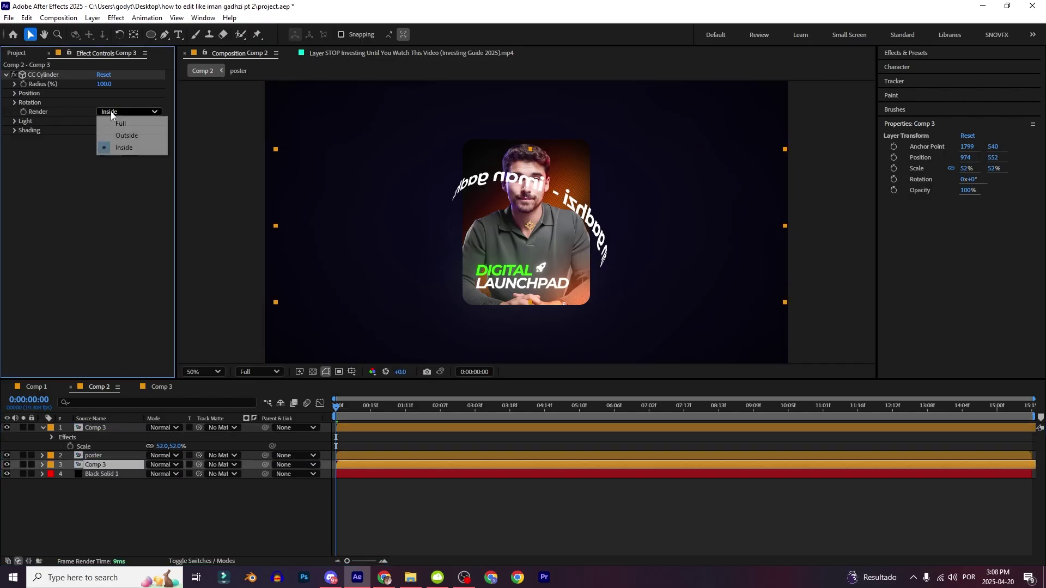
{"action": "left_click", "coordinate": [131, 136]}
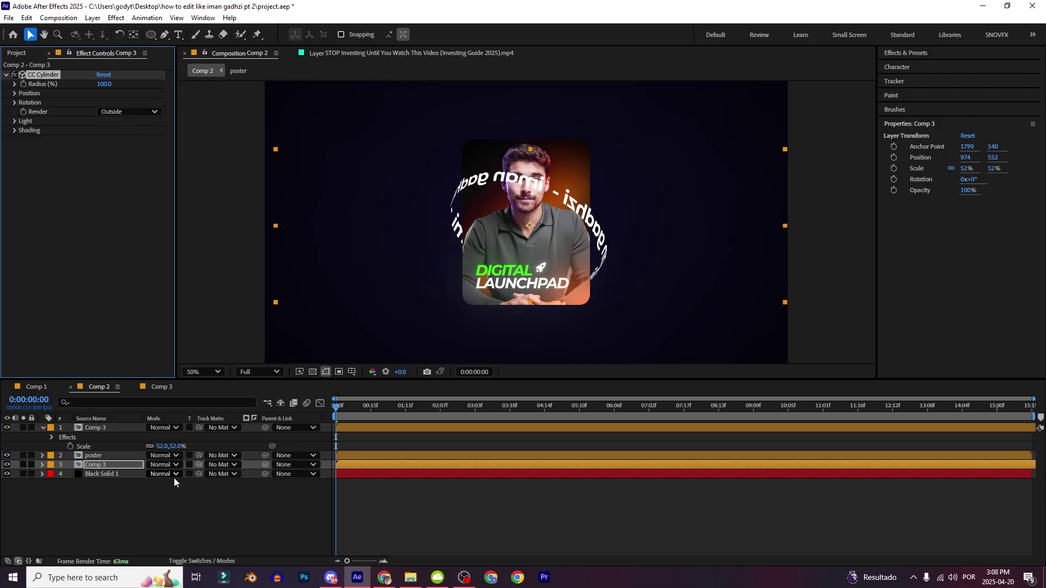
{"action": "mouse_move", "coordinate": [101, 464]}
{"action": "left_mouse_down"}
{"action": "mouse_move", "coordinate": [94, 427]}
{"action": "mouse_move", "coordinate": [85, 473]}
{"action": "left_mouse_up"}
{"action": "left_click", "coordinate": [102, 512]}
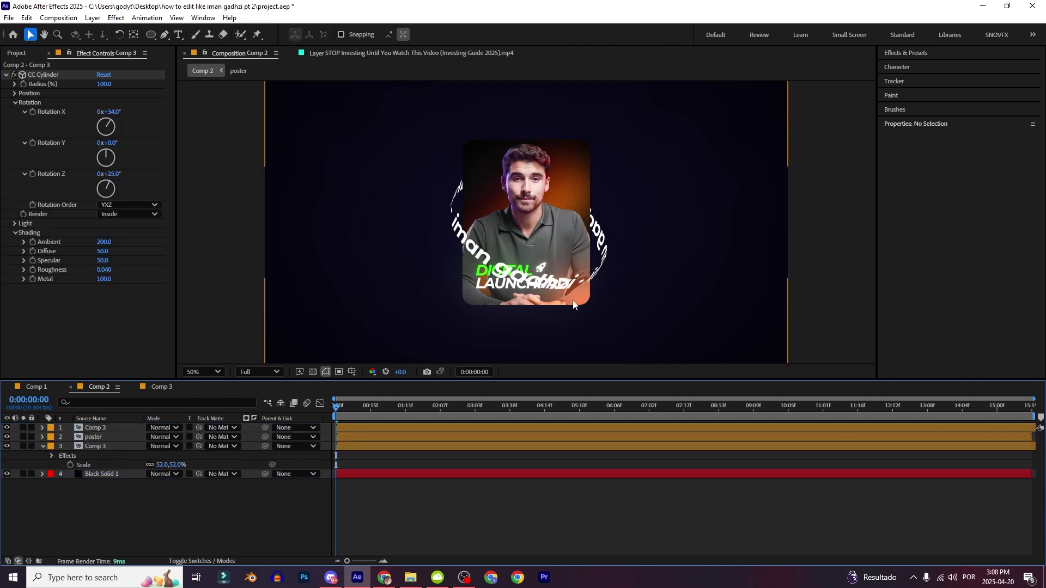
Step: Check where the ring overlaps the poster title and shift both Comp 3 layers vertically together
{"action": "left_click", "coordinate": [100, 436]}
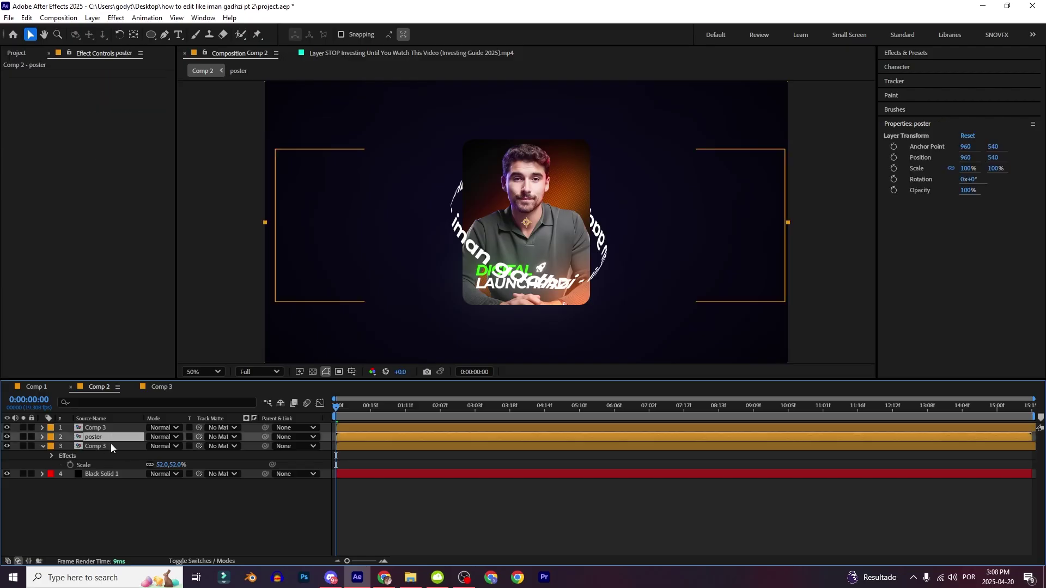
{"action": "left_click", "coordinate": [102, 445]}
{"action": "scroll", "coordinate": [493, 302], "scroll_direction": "up", "scroll_amount": 2}
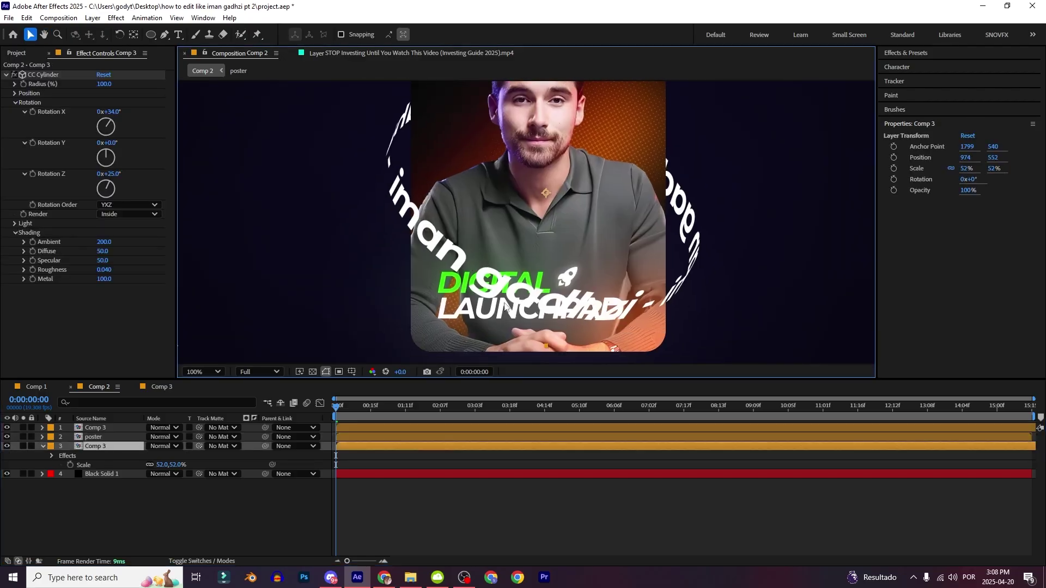
{"action": "scroll", "coordinate": [462, 297], "scroll_direction": "up", "scroll_amount": 2}
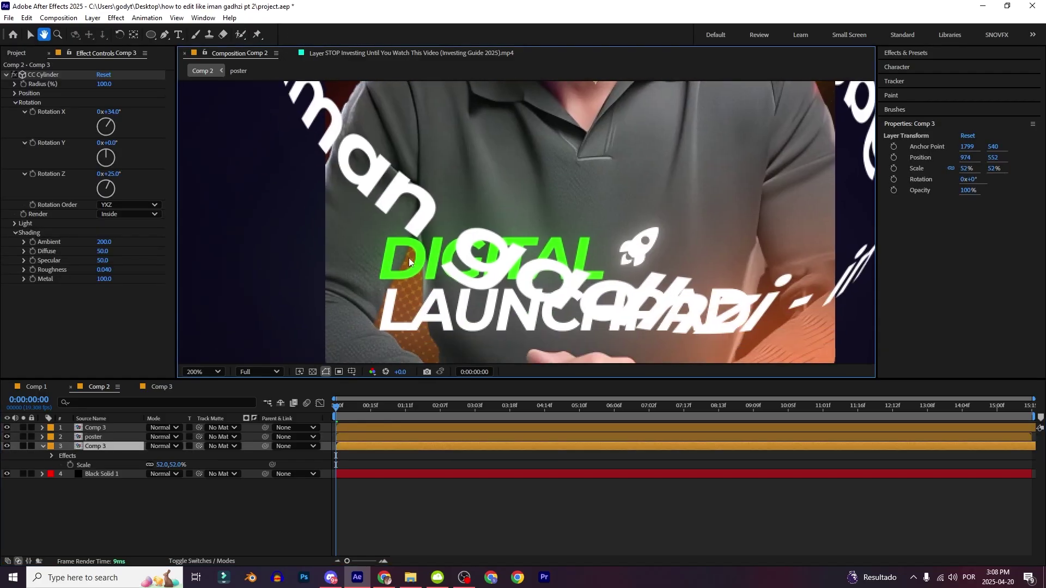
{"action": "scroll", "coordinate": [464, 275], "scroll_direction": "down", "scroll_amount": 4}
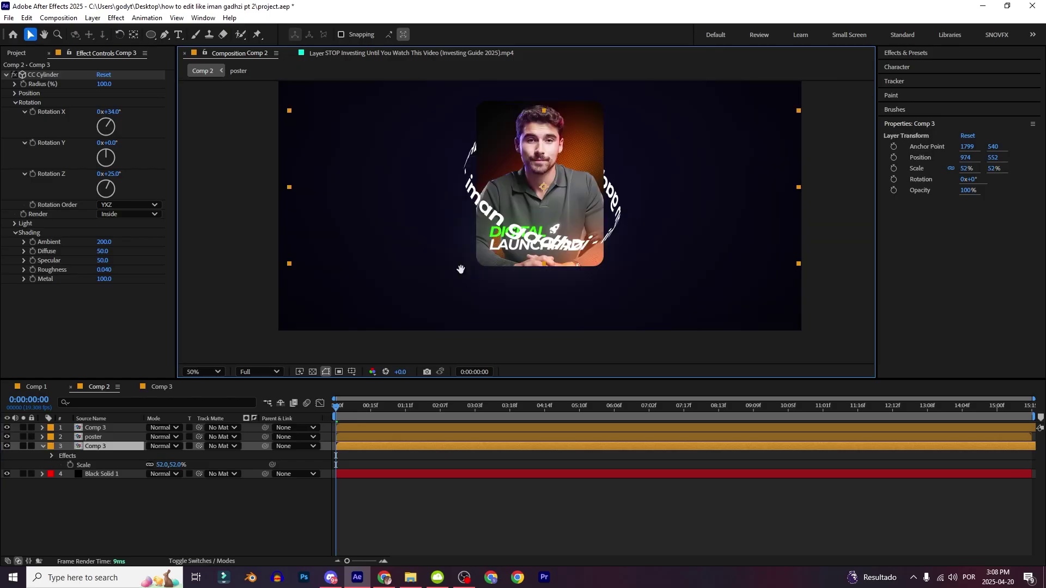
{"action": "left_click", "coordinate": [116, 429], "text": "ctrl"}
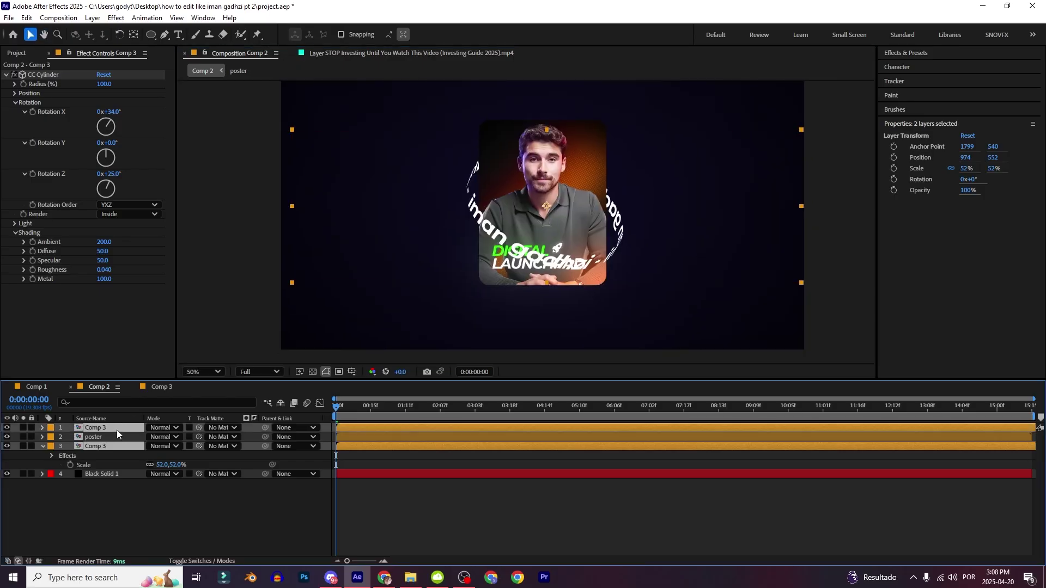
{"action": "key", "text": "p"}
{"action": "left_click_drag", "start_coordinate": [171, 436], "coordinate": [231, 431]}
Step: In the poster composition, nudge the digital launchpad text and rocket image upward together to clear the ring
{"action": "double_click", "coordinate": [113, 446]}
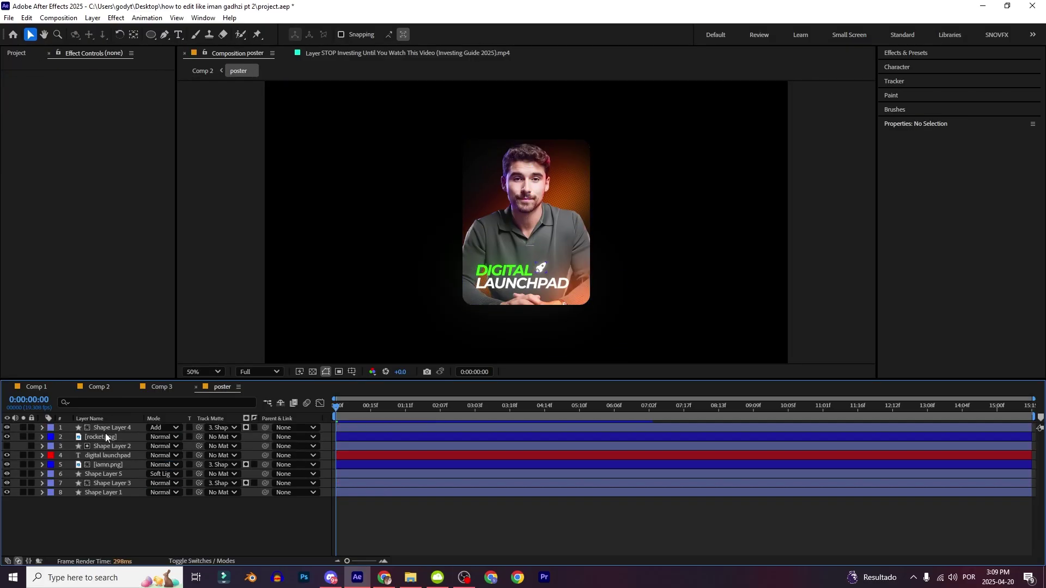
{"action": "left_click", "coordinate": [109, 455]}
{"action": "left_click", "coordinate": [100, 437], "text": "ctrl"}
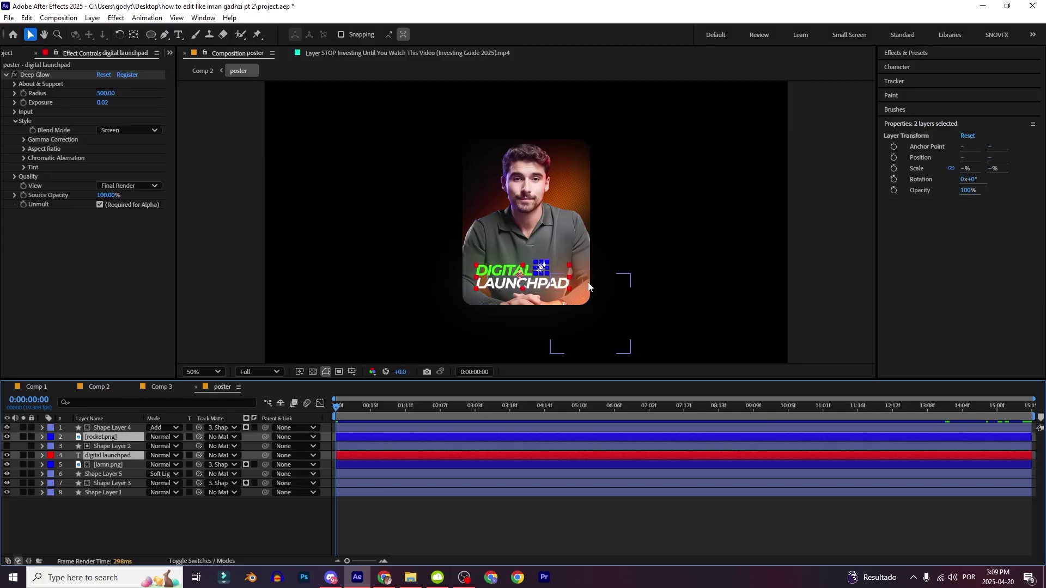
{"action": "key", "text": "Up"}
{"action": "key", "text": "Up"}
{"action": "key", "text": "Up"}
{"action": "key", "text": "Up"}
{"action": "key", "text": "Up"}
{"action": "key", "text": "Up"}
{"action": "key", "text": "Up"}
{"action": "key", "text": "Up"}
{"action": "key", "text": "Up"}
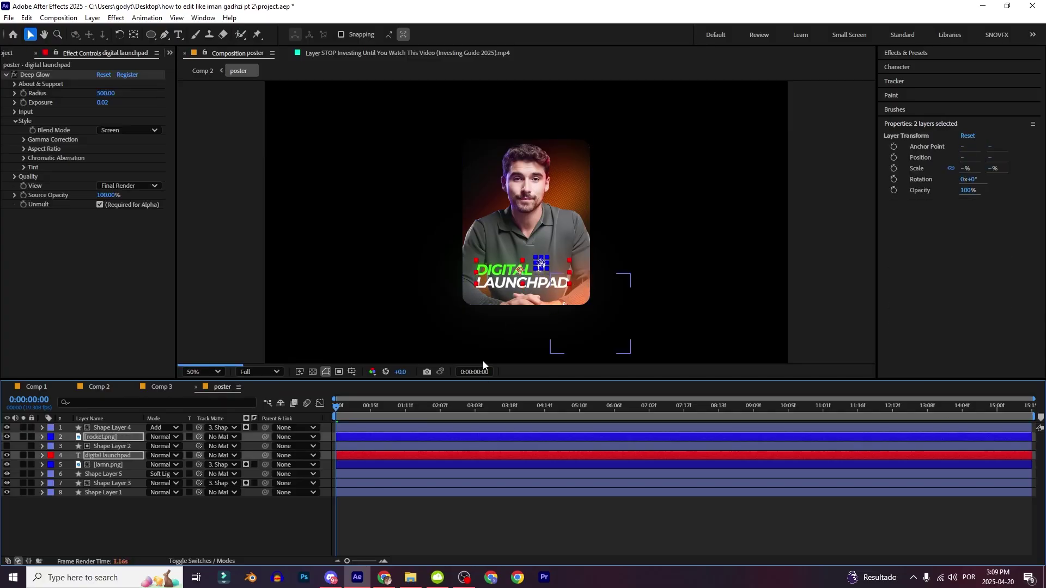
{"action": "key", "text": "Up"}
{"action": "key", "text": "Up"}
Step: Set the CC Cylinder Rotation Z to 16° in Comp 2, and compare the ring with the reference footage in Comp 1
{"action": "left_click", "coordinate": [99, 387]}
{"action": "left_click_drag", "start_coordinate": [108, 173], "coordinate": [109, 177]}
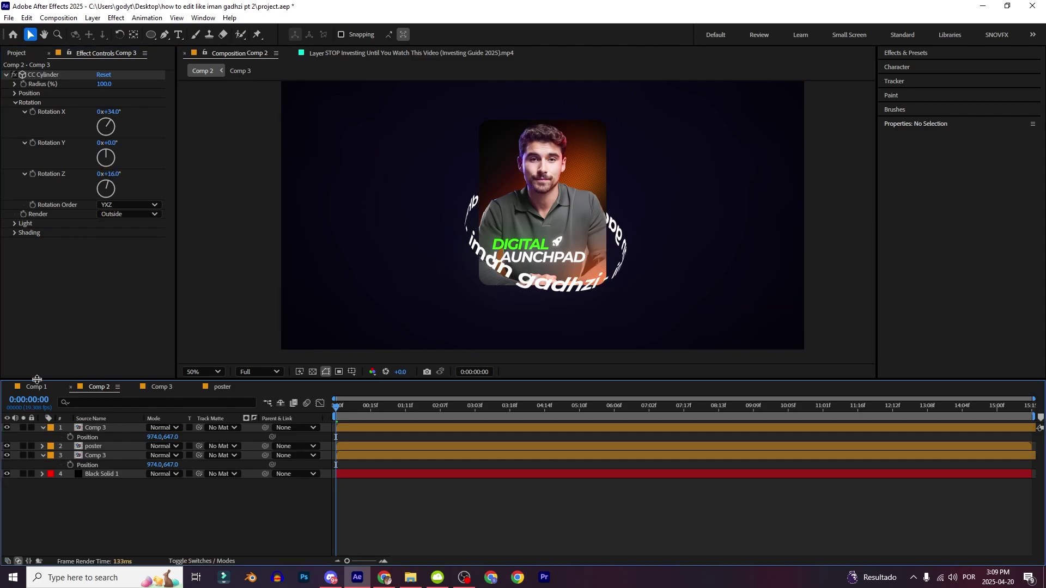
{"action": "left_click", "coordinate": [36, 386]}
{"action": "left_click_drag", "start_coordinate": [463, 405], "coordinate": [109, 384]}
{"action": "left_click", "coordinate": [110, 386]}
Step: Try spinning the lower Comp 3 ring with CC Cylinder Rotation Y, and undo the change
{"action": "left_click", "coordinate": [105, 445]}
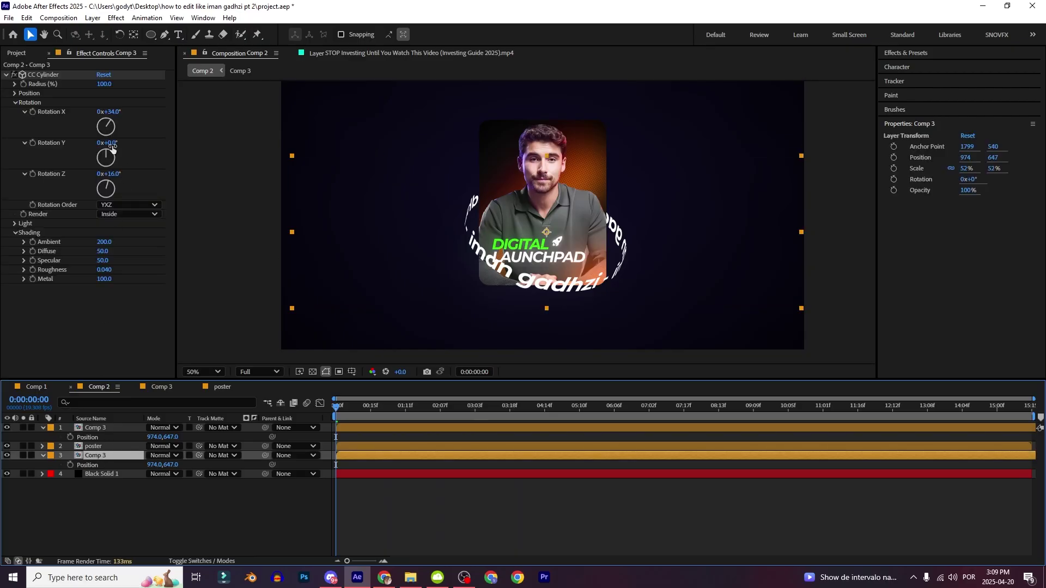
{"action": "left_click", "coordinate": [132, 142]}
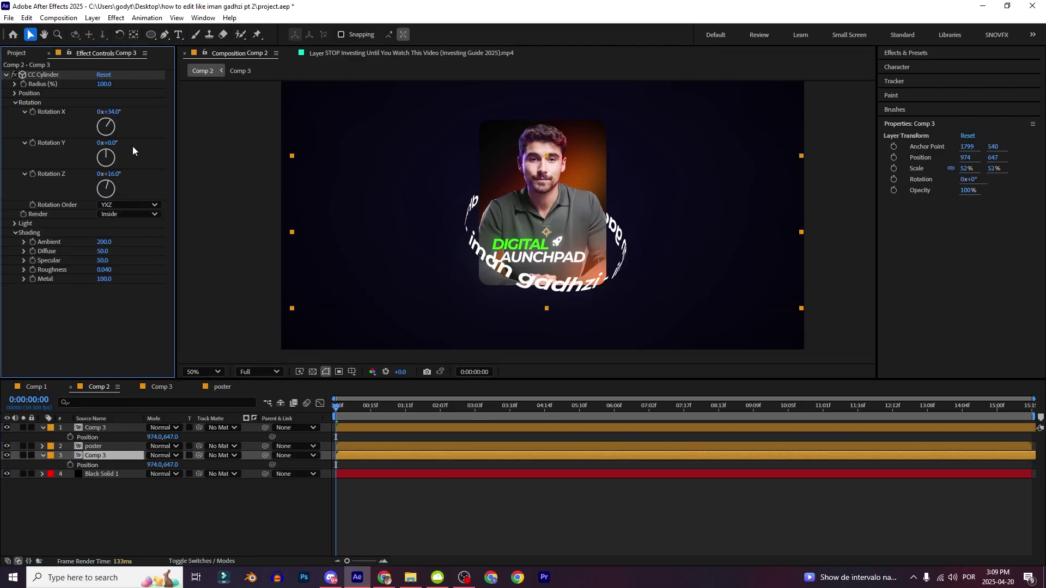
{"action": "left_click_drag", "start_coordinate": [108, 143], "coordinate": [163, 146]}
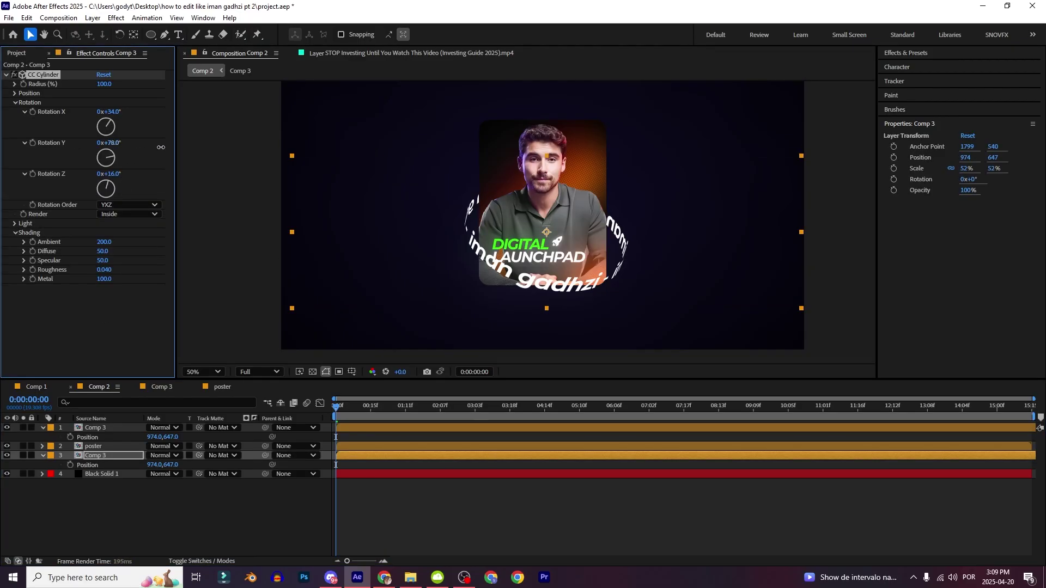
{"action": "key", "text": "ctrl+z"}
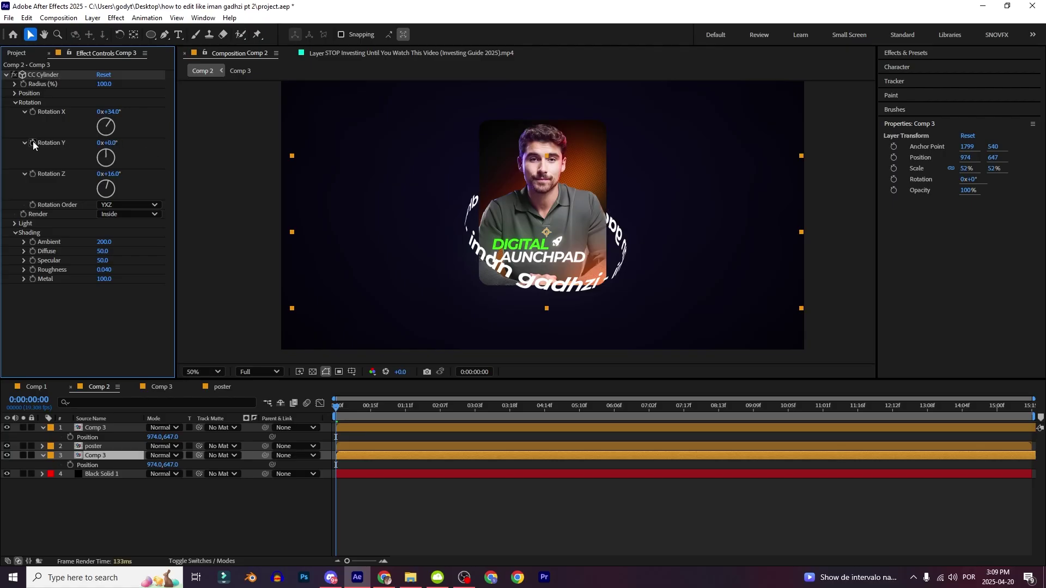
Step: Animate the lower Comp 3's CC Cylinder Rotation Y from 191° at the first frame to 0° just after 02:07f
{"action": "left_click", "coordinate": [32, 142]}
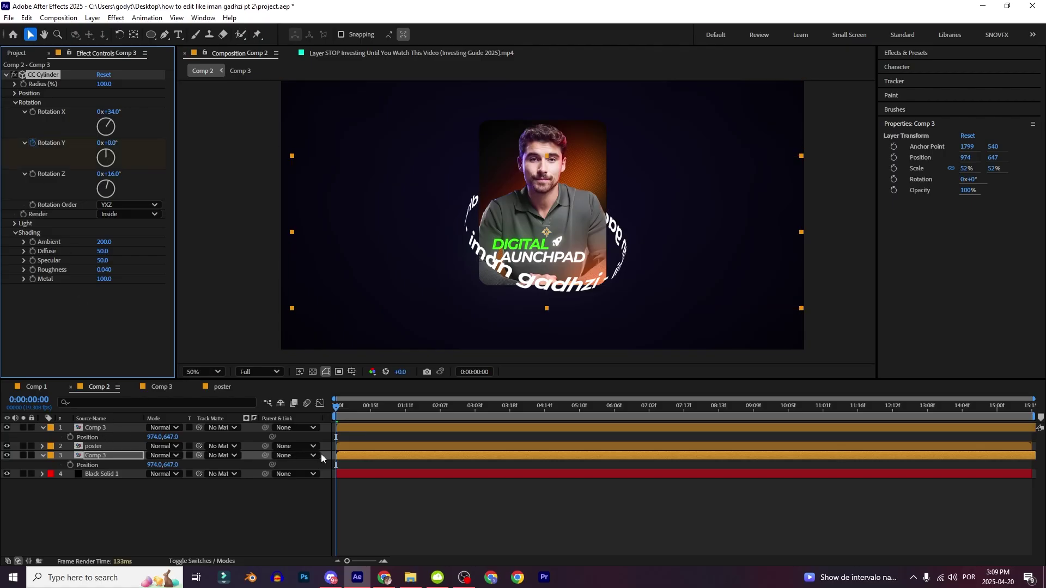
{"action": "key", "text": "u"}
{"action": "left_click", "coordinate": [358, 477]}
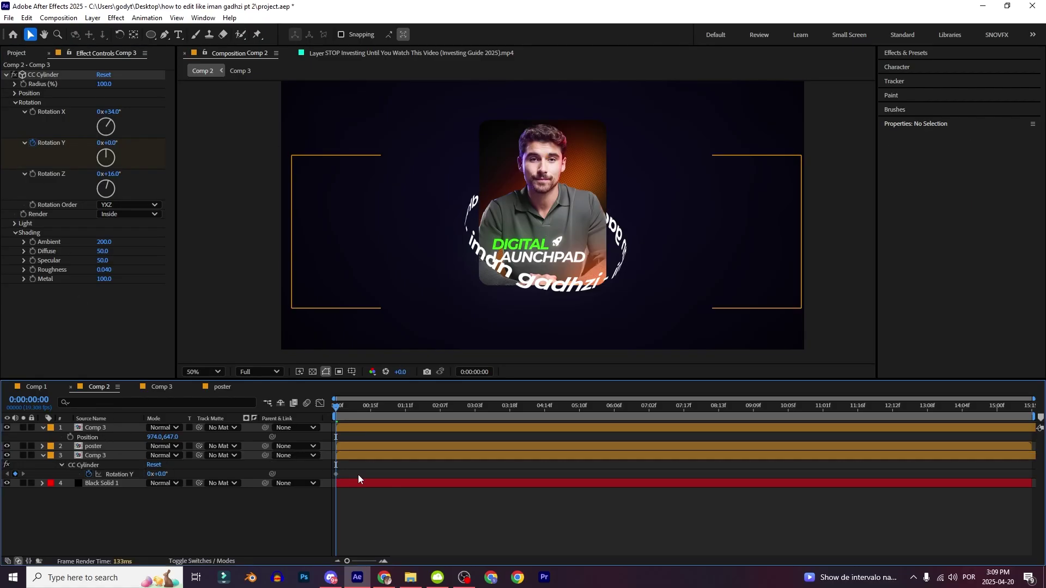
{"action": "left_click_drag", "start_coordinate": [335, 474], "coordinate": [446, 469]}
{"action": "left_click", "coordinate": [436, 467]}
{"action": "left_click_drag", "start_coordinate": [158, 474], "coordinate": [264, 474]}
Step: Copy both Rotation Y keyframes onto the upper Comp 3 layer and preview the spinning ring
{"action": "left_click_drag", "start_coordinate": [483, 468], "coordinate": [325, 472]}
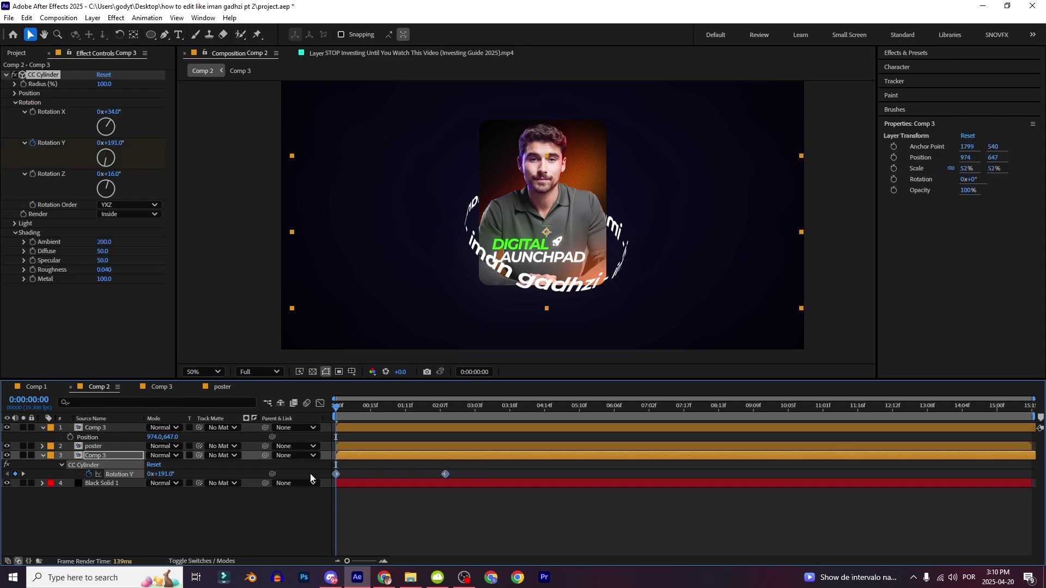
{"action": "left_click", "coordinate": [358, 430]}
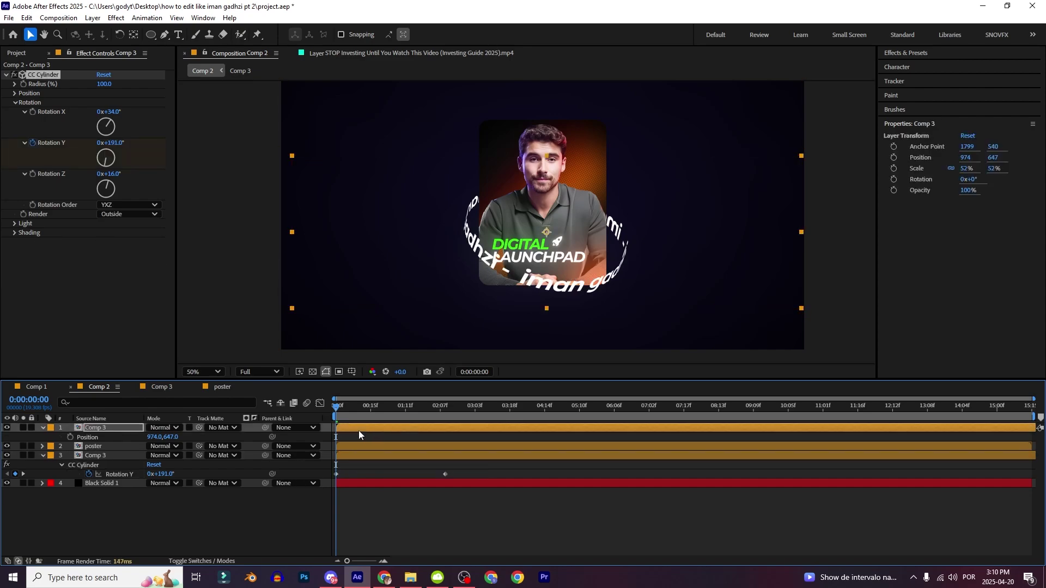
{"action": "key", "text": "ctrl+v"}
{"action": "key", "text": "space"}
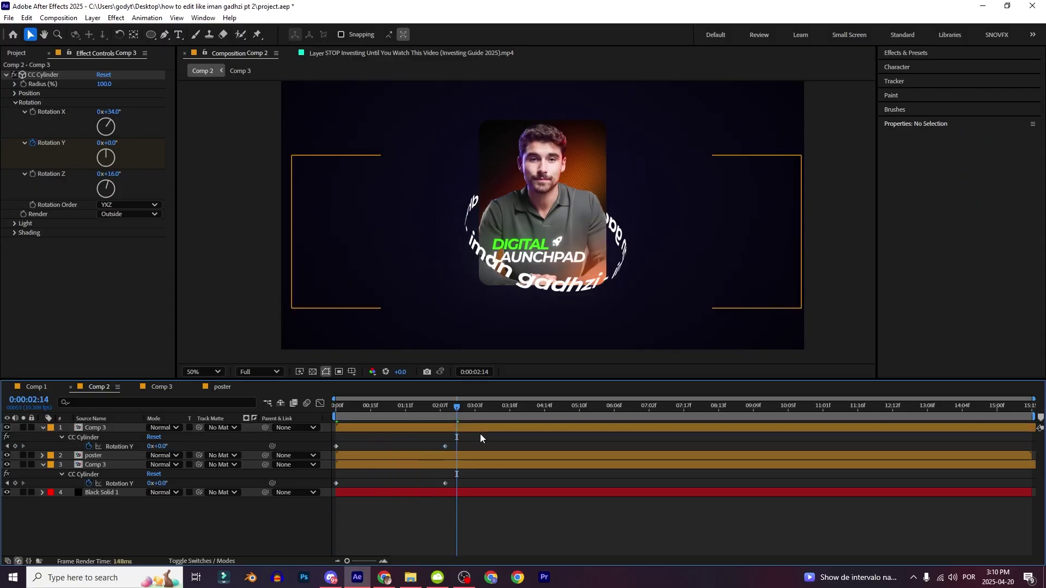
Step: Ease the Rotation Y keyframes on both Comp 3 layers and shape their speed graph for a fast start and long slowdown
{"action": "left_click_drag", "start_coordinate": [479, 434], "coordinate": [305, 506]}
{"action": "left_click", "coordinate": [322, 403]}
{"action": "left_click_drag", "start_coordinate": [397, 474], "coordinate": [337, 436]}
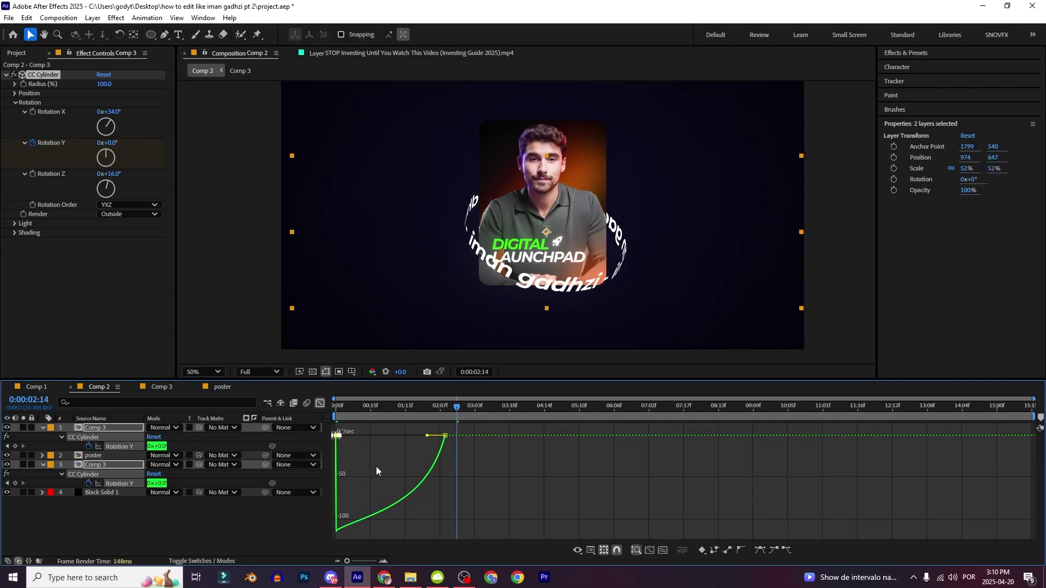
{"action": "left_click_drag", "start_coordinate": [430, 437], "coordinate": [365, 431]}
{"action": "left_click", "coordinate": [320, 404]}
{"action": "key", "text": "Home"}
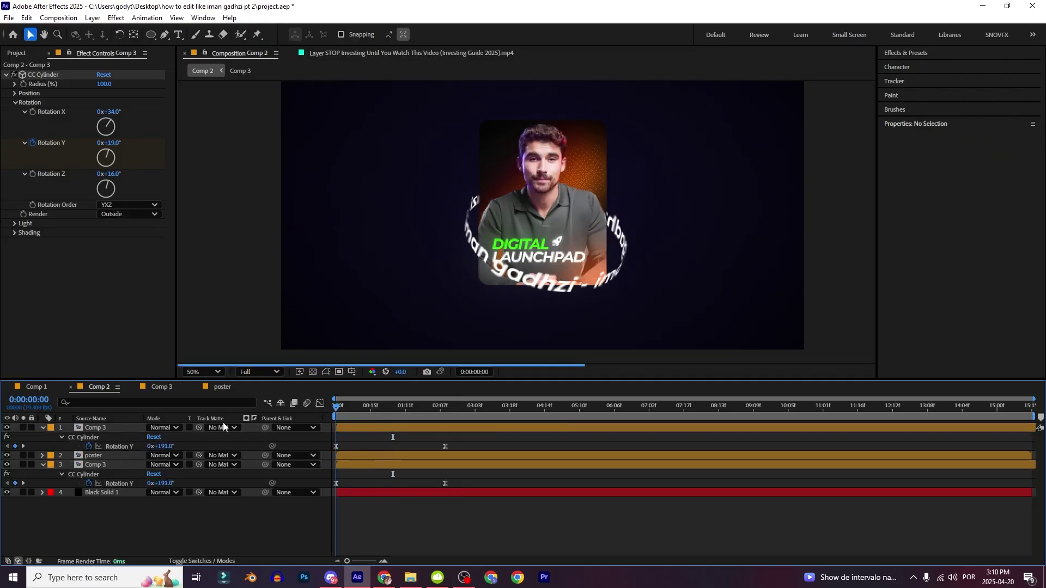
Step: Apply S_DissolveBlur to the upper Comp 3 layer with Blur Amount 286 and Blur Rel X 0.530
{"action": "left_click", "coordinate": [113, 428]}
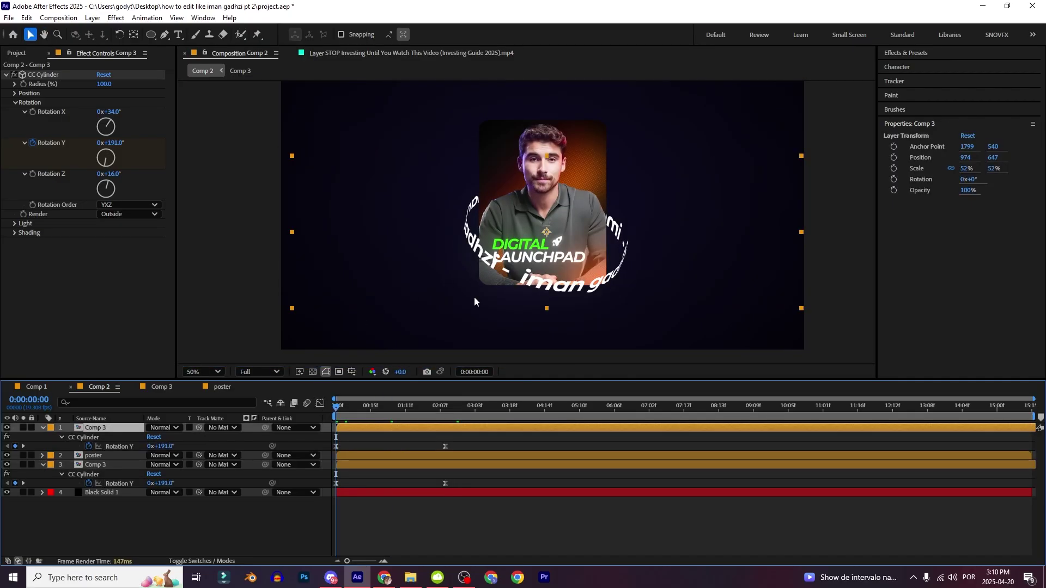
{"action": "key", "text": "ctrl+space"}
{"action": "type", "text": "dissolve"}
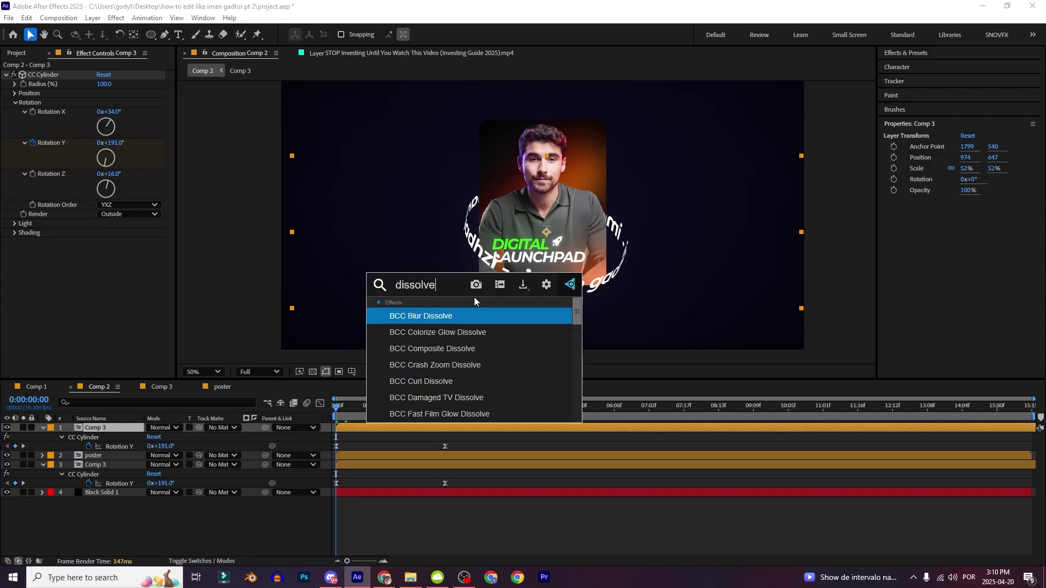
{"action": "scroll", "coordinate": [469, 337], "scroll_direction": "down", "scroll_amount": 10}
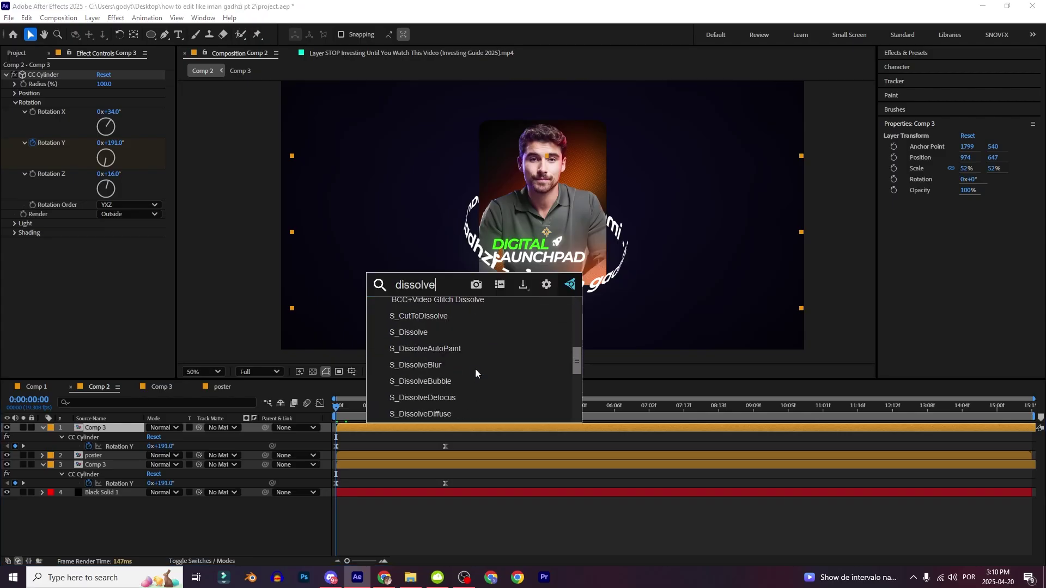
{"action": "left_click", "coordinate": [475, 370]}
{"action": "left_click_drag", "start_coordinate": [111, 309], "coordinate": [89, 316]}
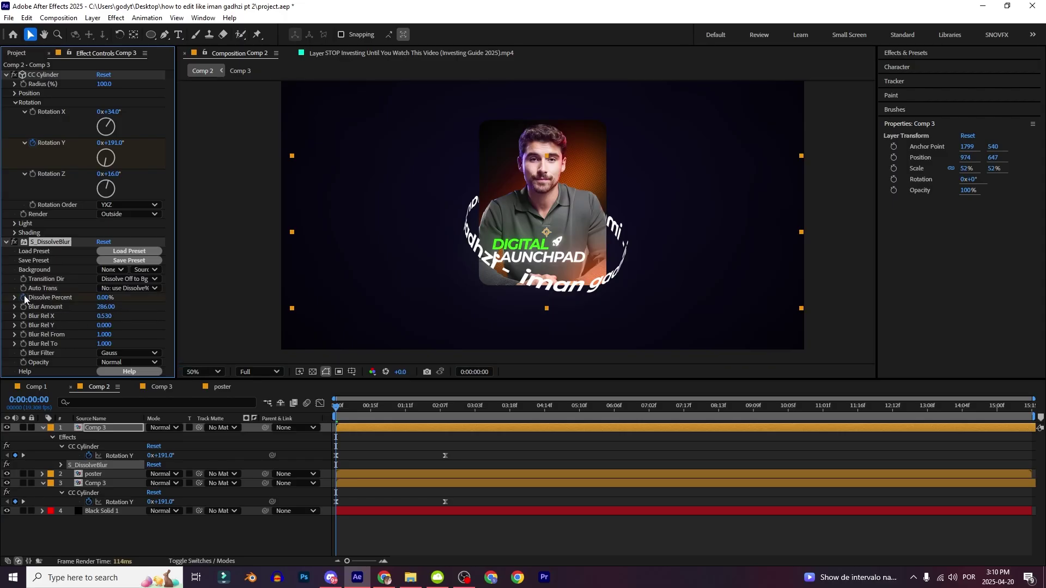
Step: Keyframe the upper Comp 3's Dissolve Percent from 100% at the first frame to 0% at 00:15f, and preview it
{"action": "left_click", "coordinate": [23, 297]}
{"action": "key", "text": "u"}
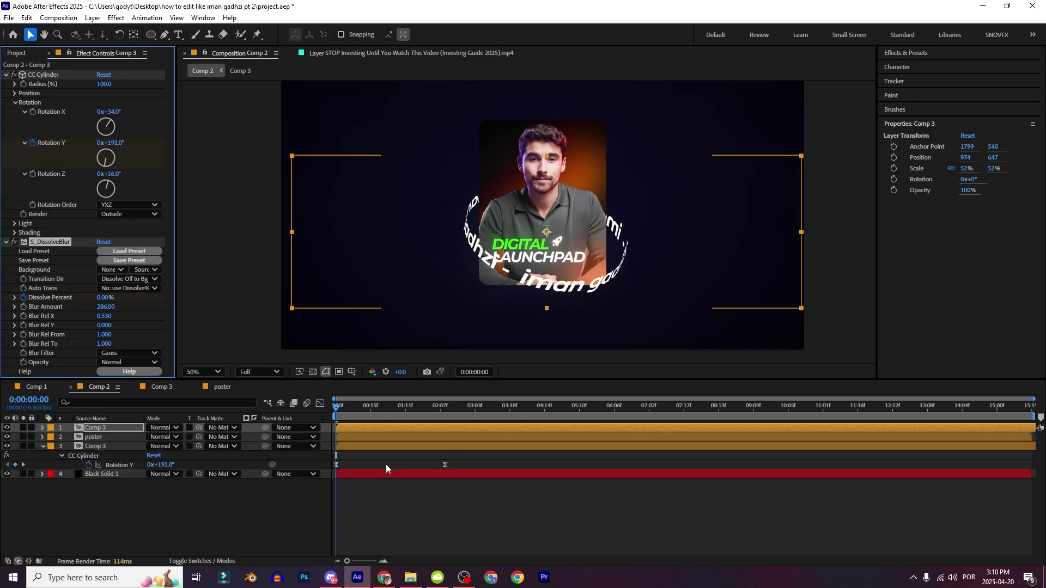
{"action": "key", "text": "u"}
{"action": "key", "text": "u"}
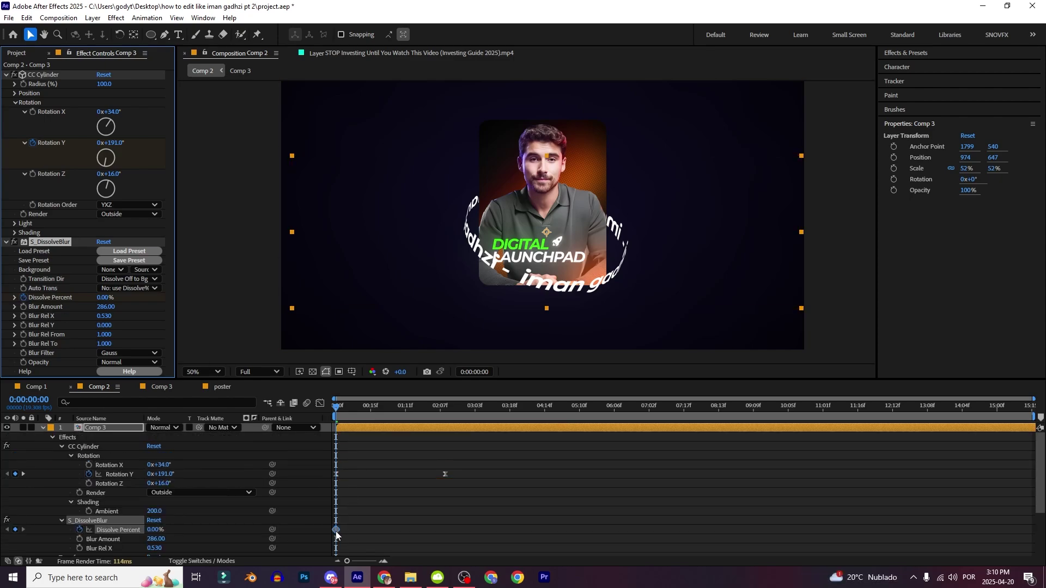
{"action": "left_click_drag", "start_coordinate": [335, 529], "coordinate": [371, 529]}
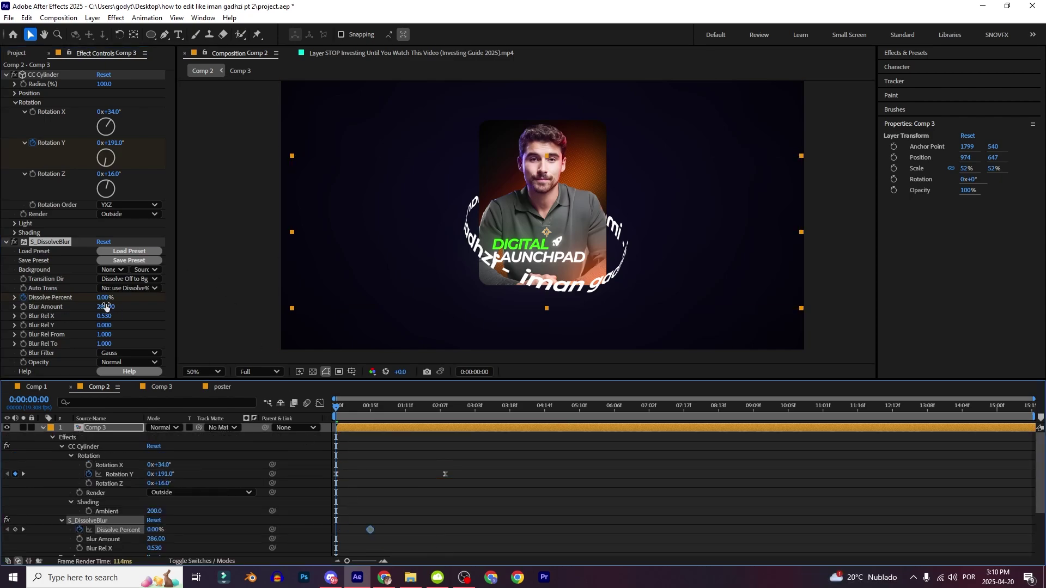
{"action": "left_click_drag", "start_coordinate": [104, 298], "coordinate": [299, 326]}
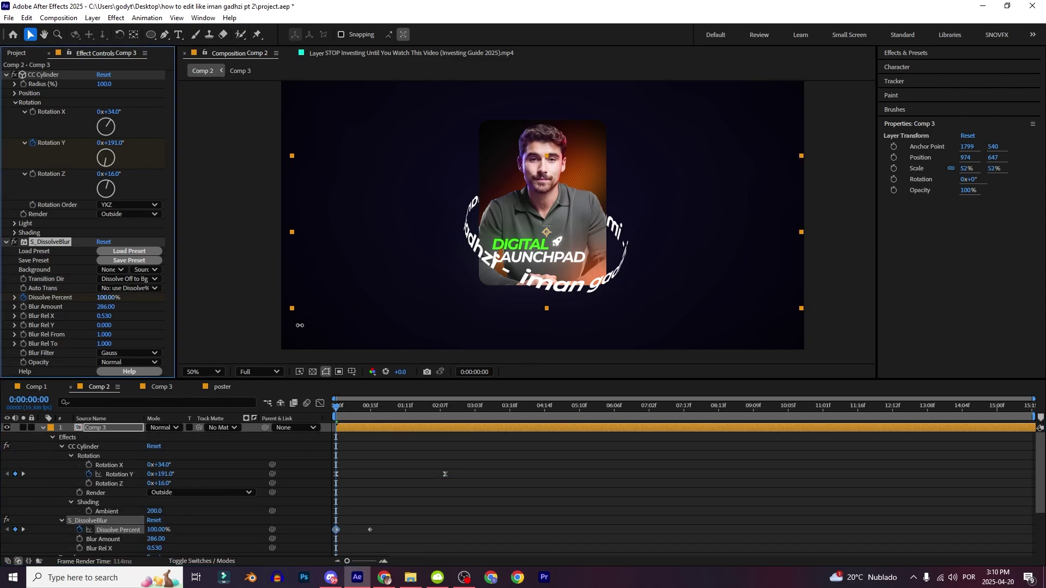
{"action": "scroll", "coordinate": [397, 482], "scroll_direction": "down", "scroll_amount": 2}
{"action": "key", "text": "space"}
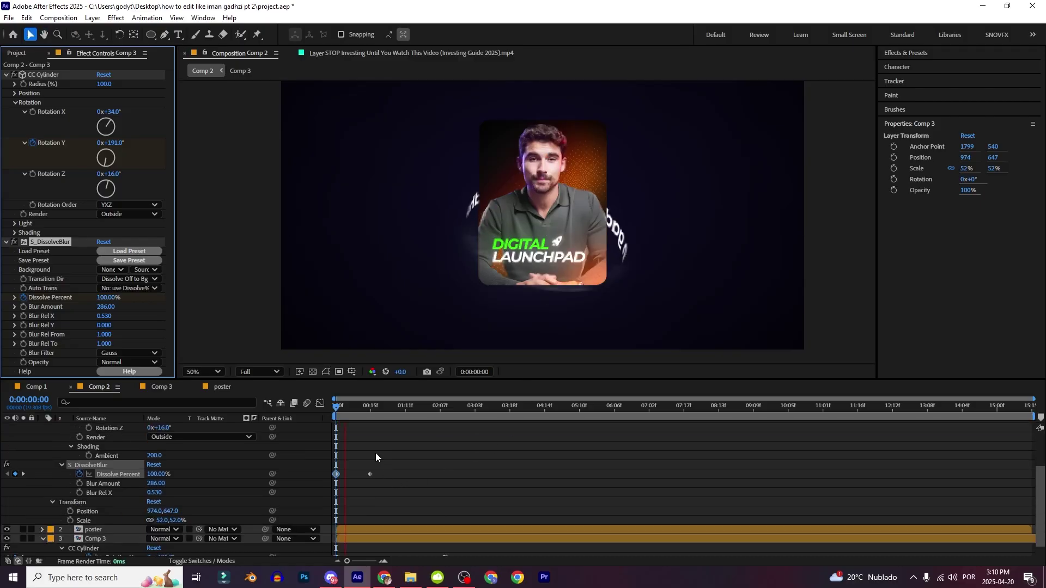
Step: Copy the S_DissolveBlur effect with its keyframes from the upper Comp 3 layer onto the lower one
{"action": "left_click_drag", "start_coordinate": [338, 410], "coordinate": [363, 406]}
{"action": "left_click_drag", "start_coordinate": [399, 465], "coordinate": [280, 497]}
{"action": "left_click_drag", "start_coordinate": [362, 408], "coordinate": [333, 409]}
{"action": "scroll", "coordinate": [385, 475], "scroll_direction": "down", "scroll_amount": 1}
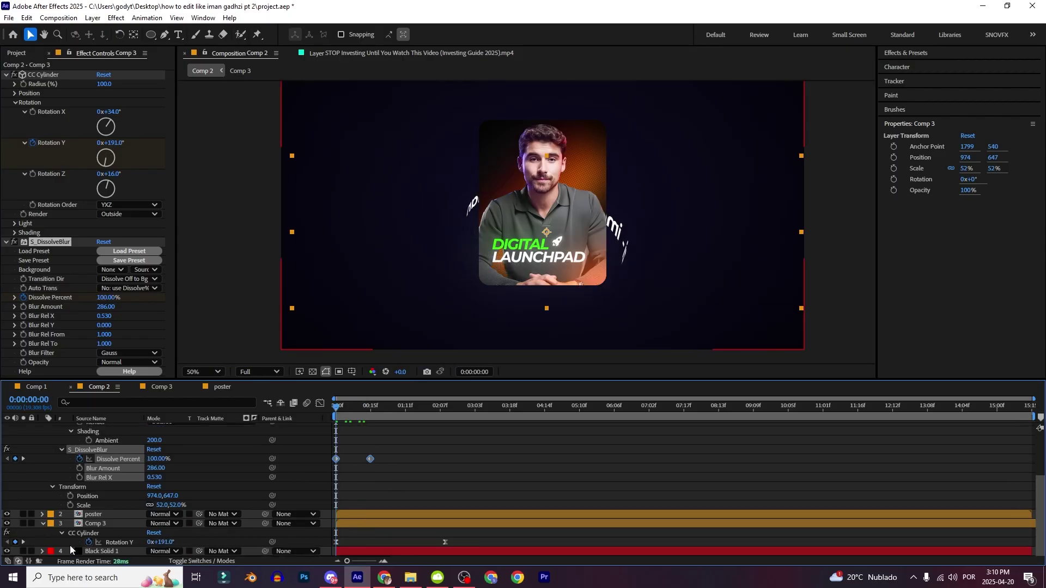
{"action": "left_click", "coordinate": [100, 523]}
{"action": "key", "text": "ctrl+v"}
{"action": "left_click", "coordinate": [413, 457]}
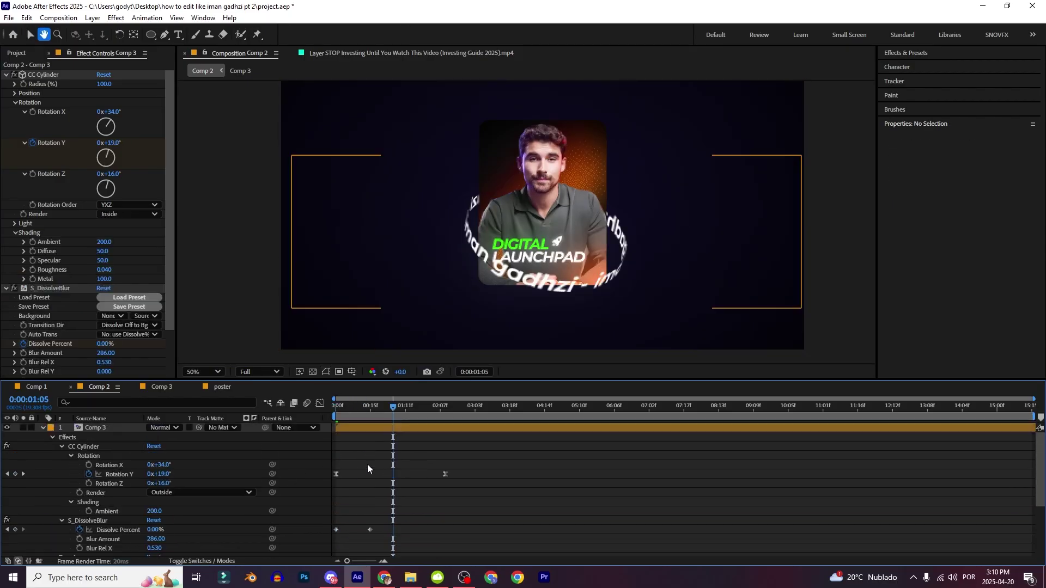
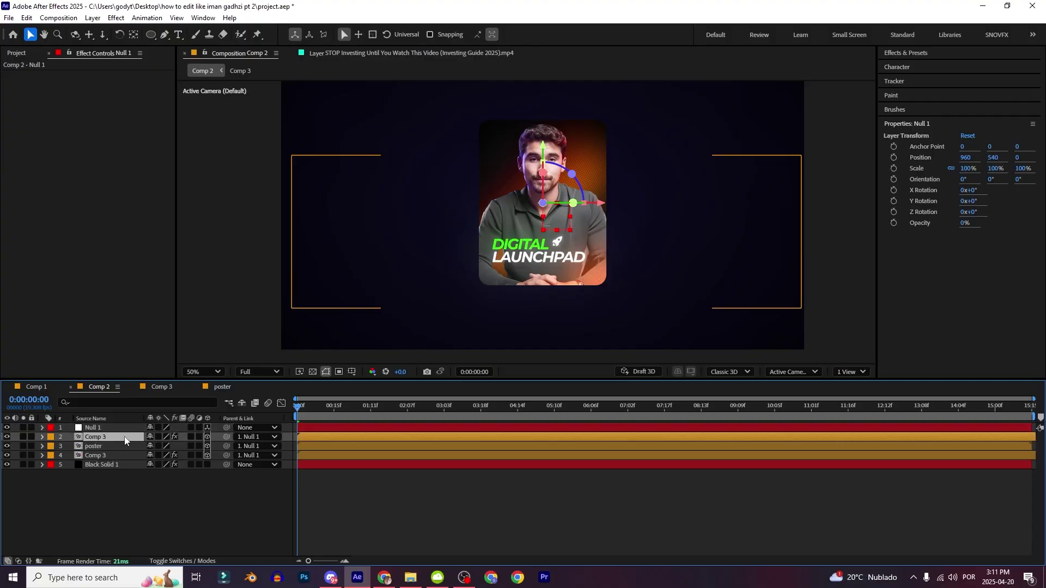
Step: Add keyframes for the poster layer's Position and X, Y and Z Rotation, and move them to just after 02:07f
{"action": "left_click", "coordinate": [105, 446]}
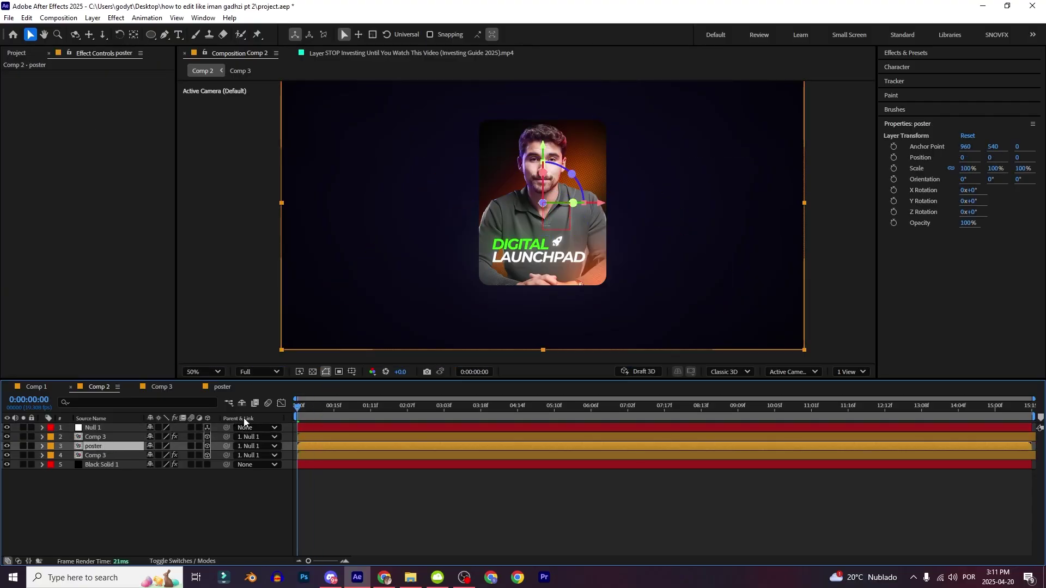
{"action": "key", "text": "p"}
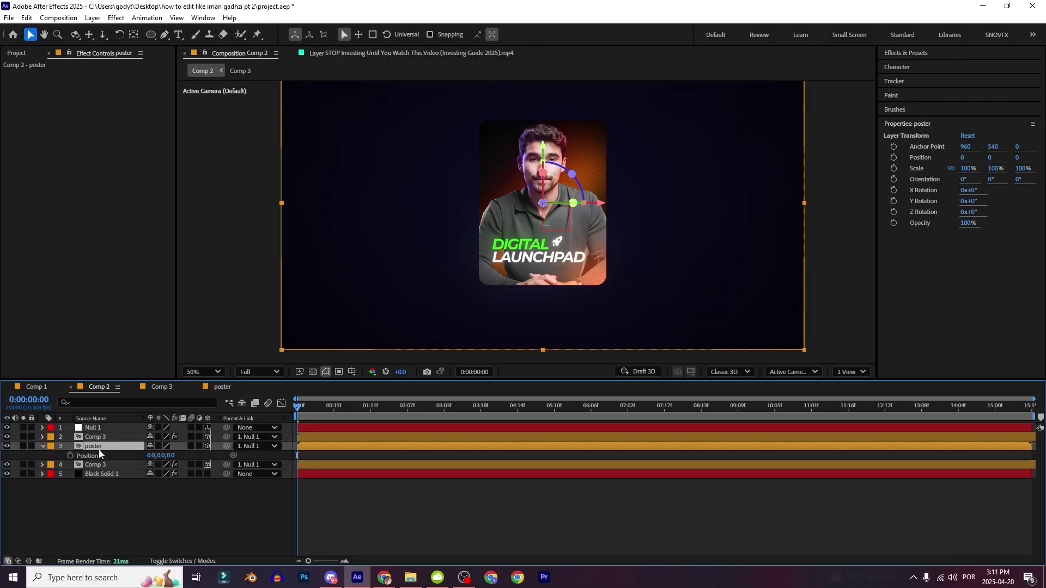
{"action": "key", "text": "shift+r"}
{"action": "left_click", "coordinate": [70, 456]}
{"action": "left_click_drag", "start_coordinate": [70, 475], "coordinate": [71, 493]}
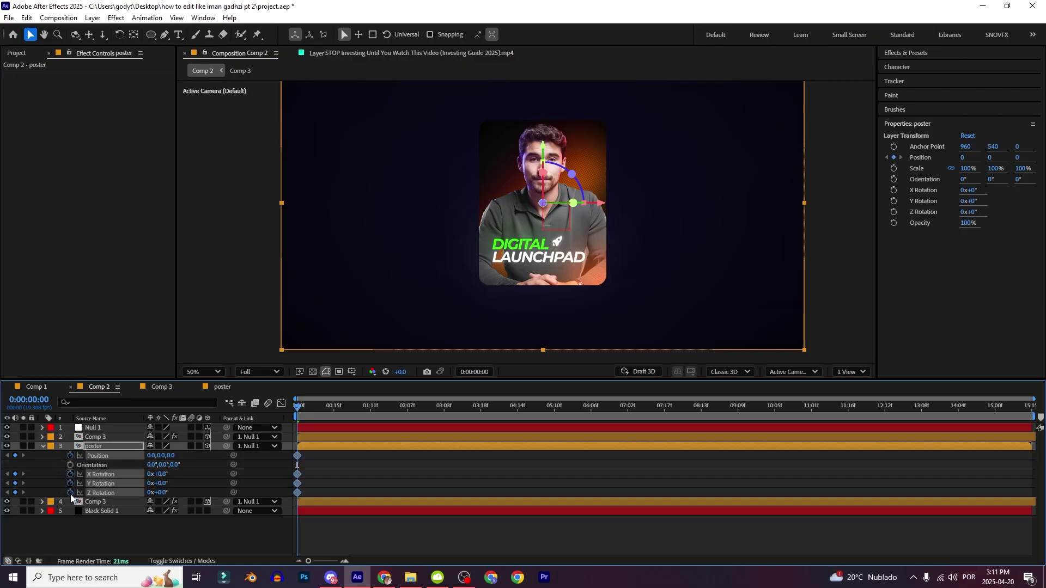
{"action": "key", "text": "u"}
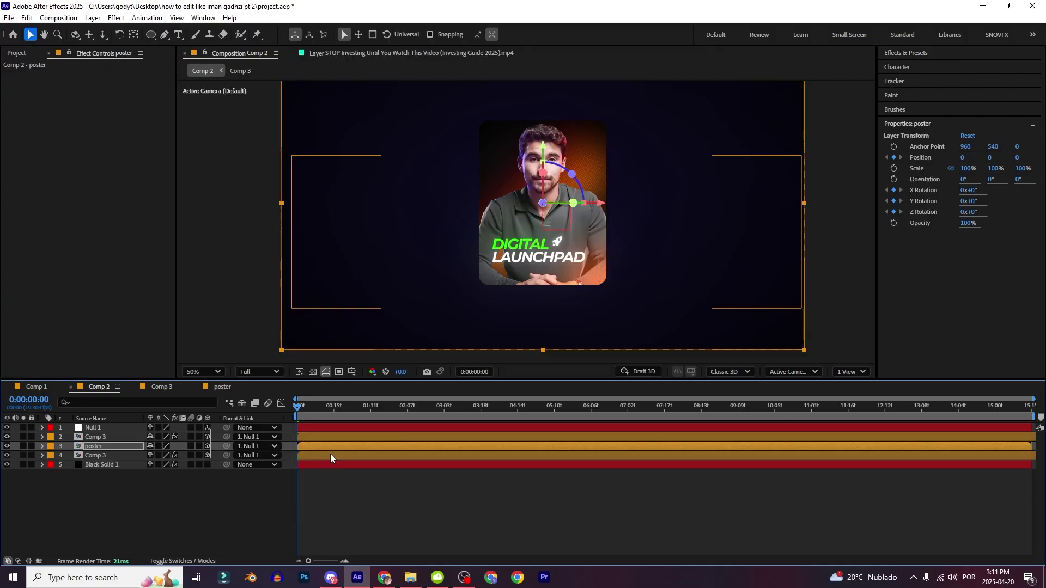
{"action": "key", "text": "u"}
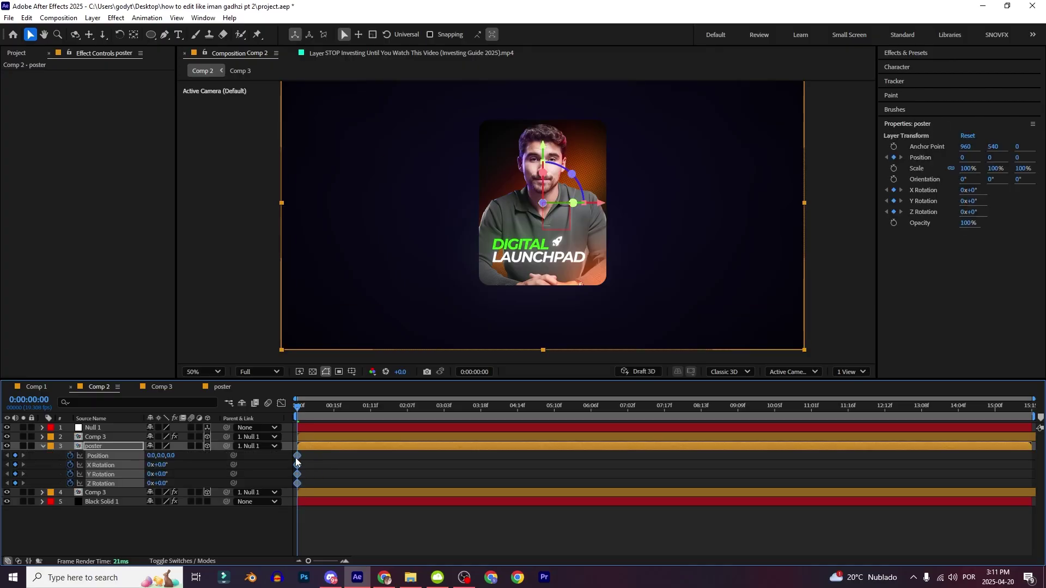
{"action": "left_click_drag", "start_coordinate": [402, 453], "coordinate": [409, 453]}
{"action": "left_click", "coordinate": [360, 482]}
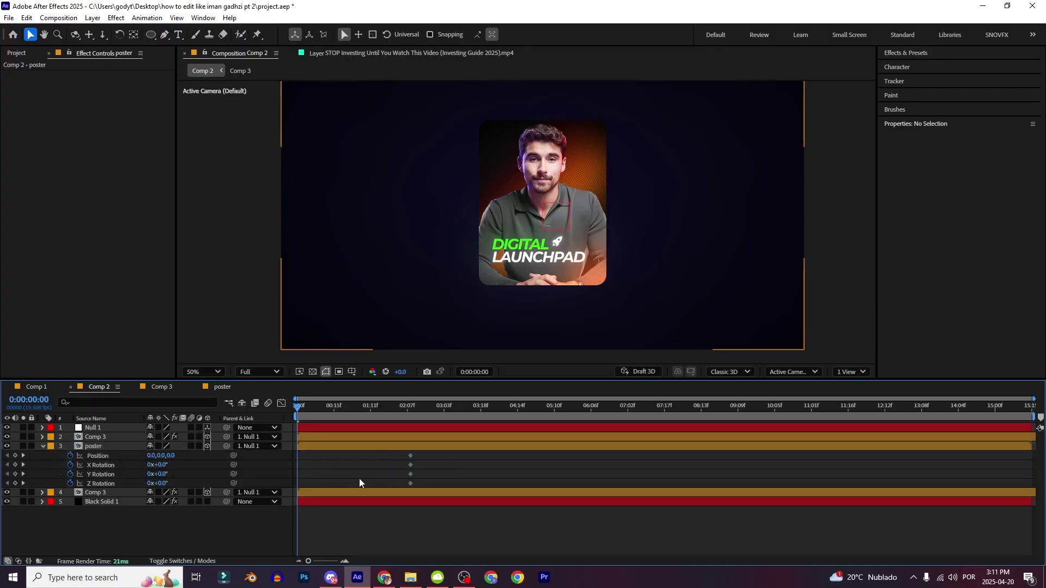
Step: At the first frame, set the poster's Z position to -1014, X Rotation to -32°, Y Rotation to -51° and Z Rotation to -18°
{"action": "left_click_drag", "start_coordinate": [171, 457], "coordinate": [44, 468]}
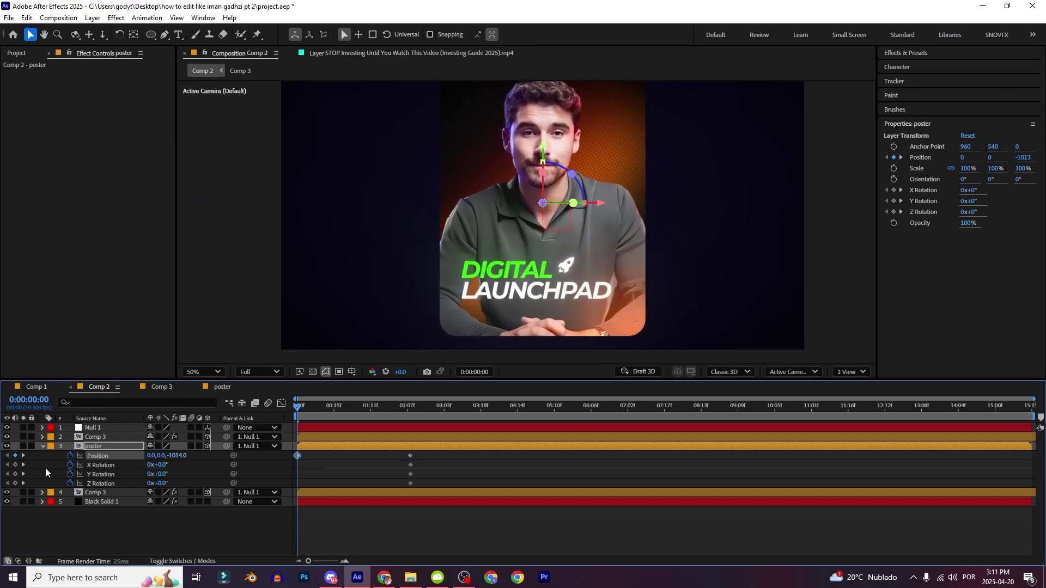
{"action": "left_click", "coordinate": [177, 471]}
{"action": "mouse_move", "coordinate": [158, 474]}
{"action": "left_mouse_down"}
{"action": "mouse_move", "coordinate": [141, 471]}
{"action": "mouse_move", "coordinate": [151, 488]}
{"action": "left_mouse_up"}
{"action": "left_click", "coordinate": [317, 472]}
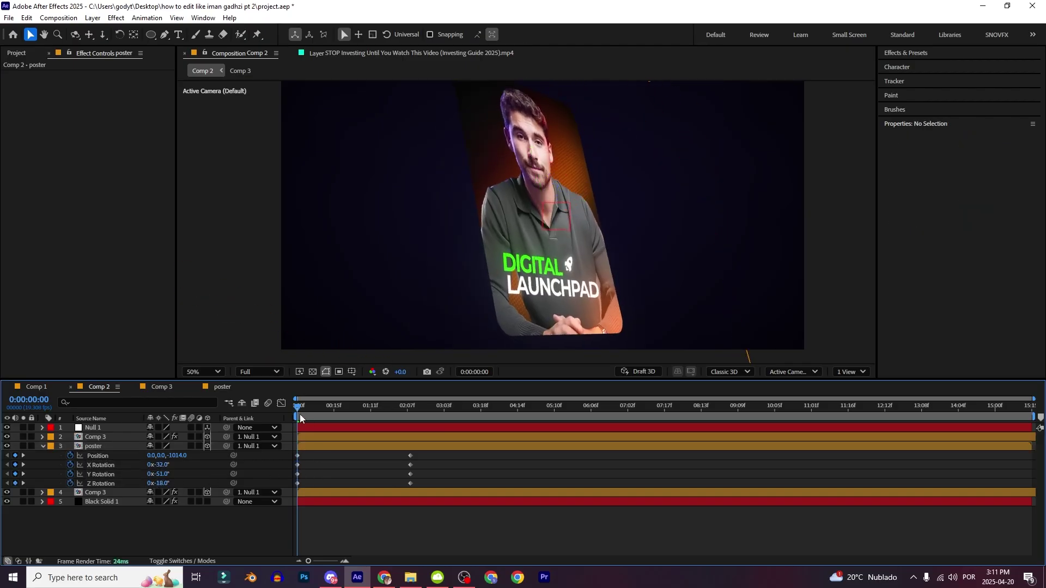
Step: Preview the poster's fly-in and remove all of its Position keyframes
{"action": "left_click_drag", "start_coordinate": [300, 409], "coordinate": [277, 393]}
{"action": "key", "text": "k"}
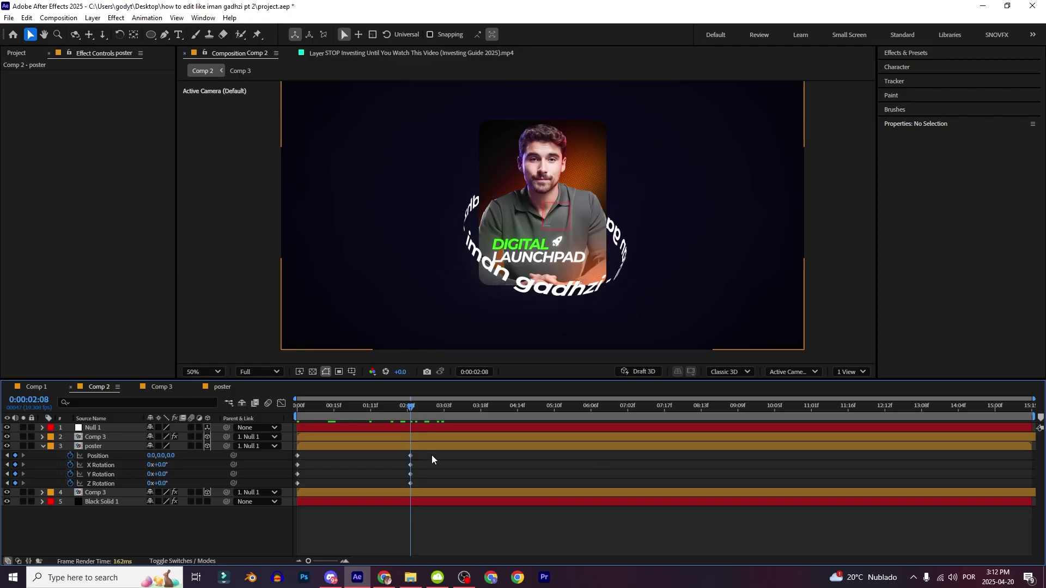
{"action": "left_click_drag", "start_coordinate": [431, 456], "coordinate": [242, 453]}
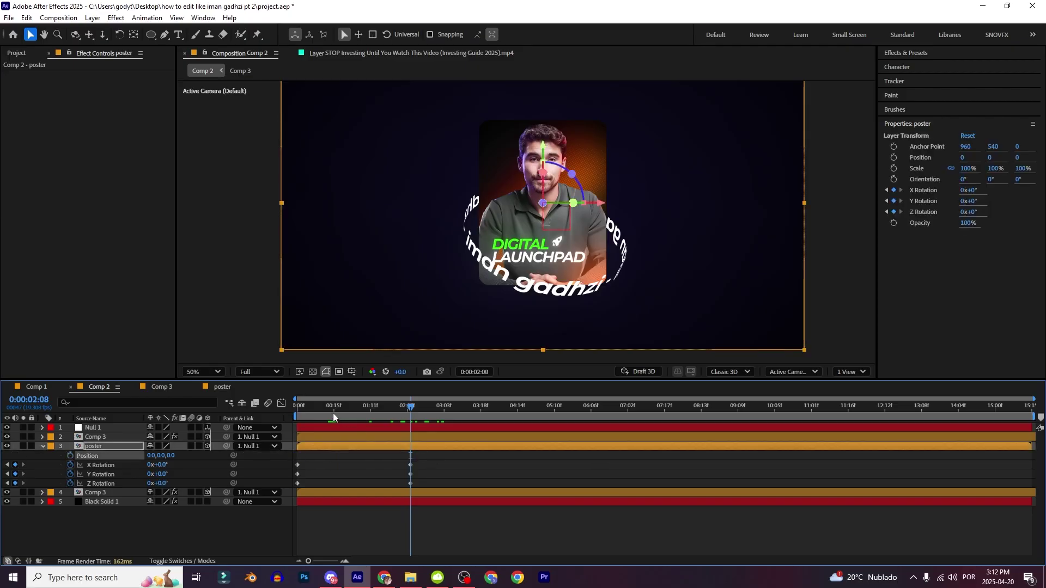
Step: Keyframe the poster's Scale from 143% at the first frame to 100% at 02:08f
{"action": "key", "text": "j"}
{"action": "key", "text": "s"}
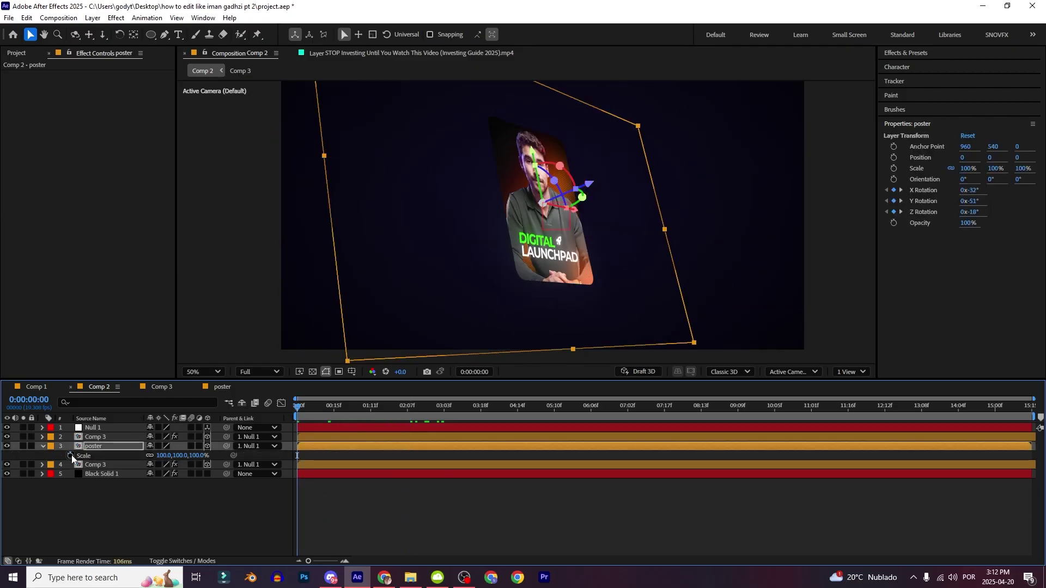
{"action": "left_click", "coordinate": [70, 455]}
{"action": "key", "text": "s"}
{"action": "key", "text": "End"}
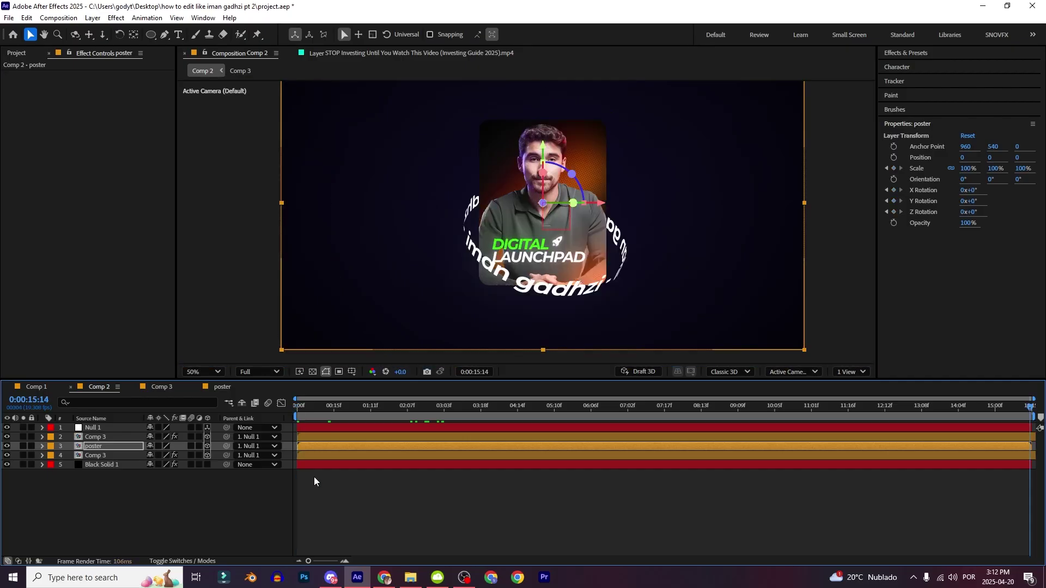
{"action": "key", "text": "u"}
{"action": "key", "text": "j"}
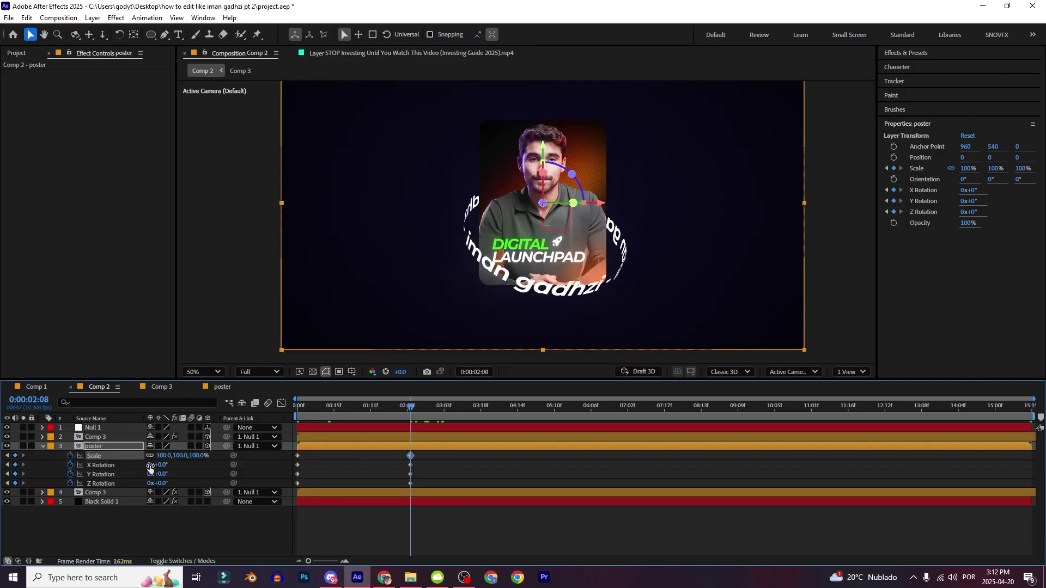
{"action": "key", "text": "j"}
{"action": "left_click_drag", "start_coordinate": [182, 456], "coordinate": [200, 455]}
Step: Apply Easy Ease to the poster's Scale and X, Y and Z Rotation keyframes, and preview the animation
{"action": "left_click_drag", "start_coordinate": [423, 453], "coordinate": [231, 501]}
{"action": "left_click", "coordinate": [281, 405]}
{"action": "left_click_drag", "start_coordinate": [328, 503], "coordinate": [299, 483]}
{"action": "left_click", "coordinate": [282, 405]}
{"action": "left_click", "coordinate": [318, 434]}
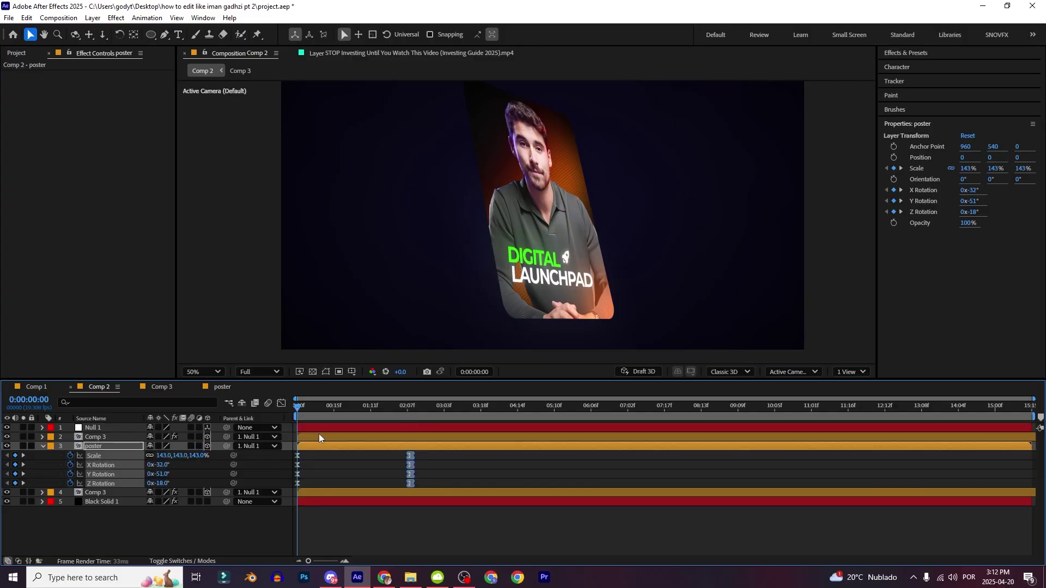
Step: Copy the Dissolve Percent keyframes of the upper Comp 3 layer's S_DissolveBlur effect onto the poster layer
{"action": "left_click", "coordinate": [104, 437]}
{"action": "key", "text": "u"}
{"action": "left_click_drag", "start_coordinate": [358, 469], "coordinate": [298, 483]}
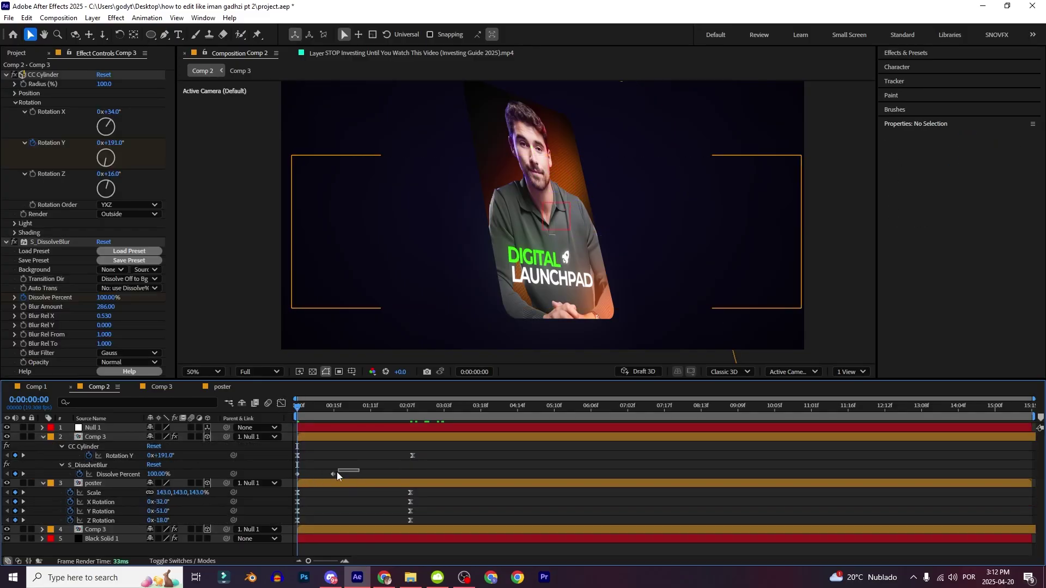
{"action": "key", "text": "ctrl+c"}
{"action": "left_click", "coordinate": [311, 485]}
{"action": "key", "text": "ctrl+v"}
{"action": "left_click", "coordinate": [325, 537]}
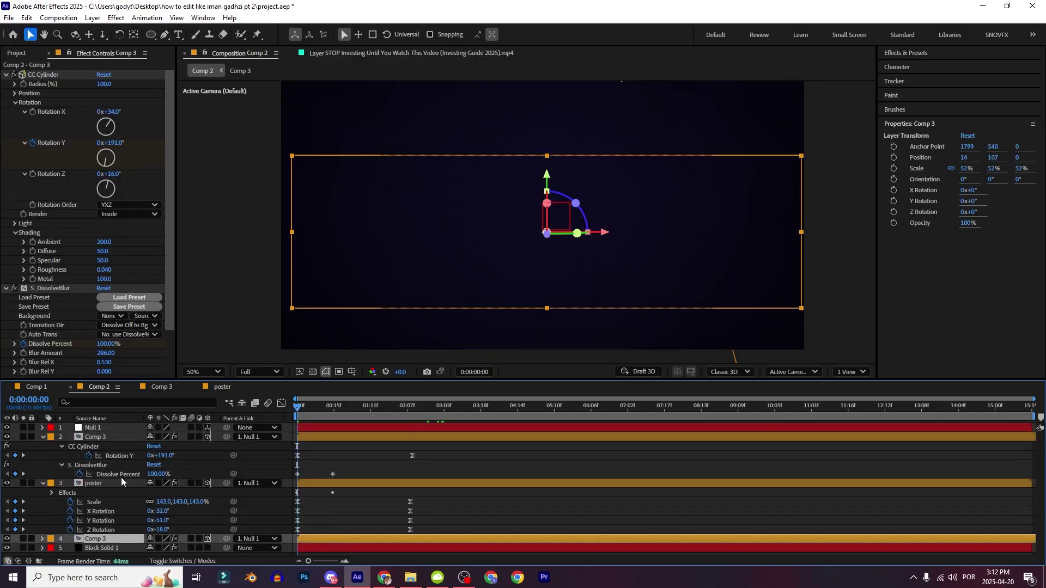
Step: Shift both Comp 3 layers to start about one second into the timeline, save the project and preview it
{"action": "left_click", "coordinate": [372, 406]}
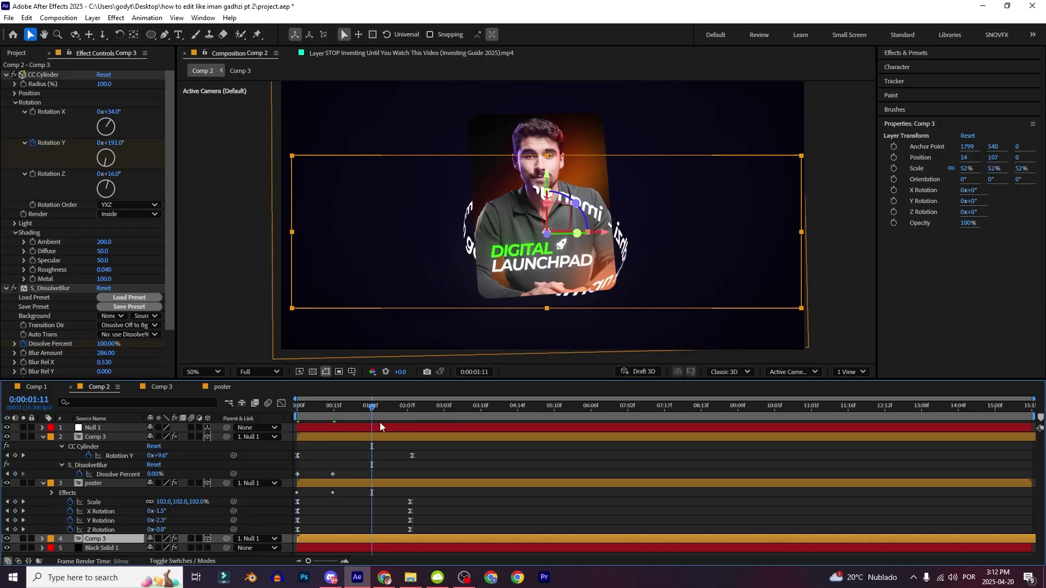
{"action": "left_click", "coordinate": [333, 436], "text": "ctrl"}
{"action": "left_click_drag", "start_coordinate": [315, 435], "coordinate": [296, 407]}
{"action": "left_click", "coordinate": [366, 446]}
{"action": "key", "text": "ctrl+s"}
{"action": "key", "text": "space"}
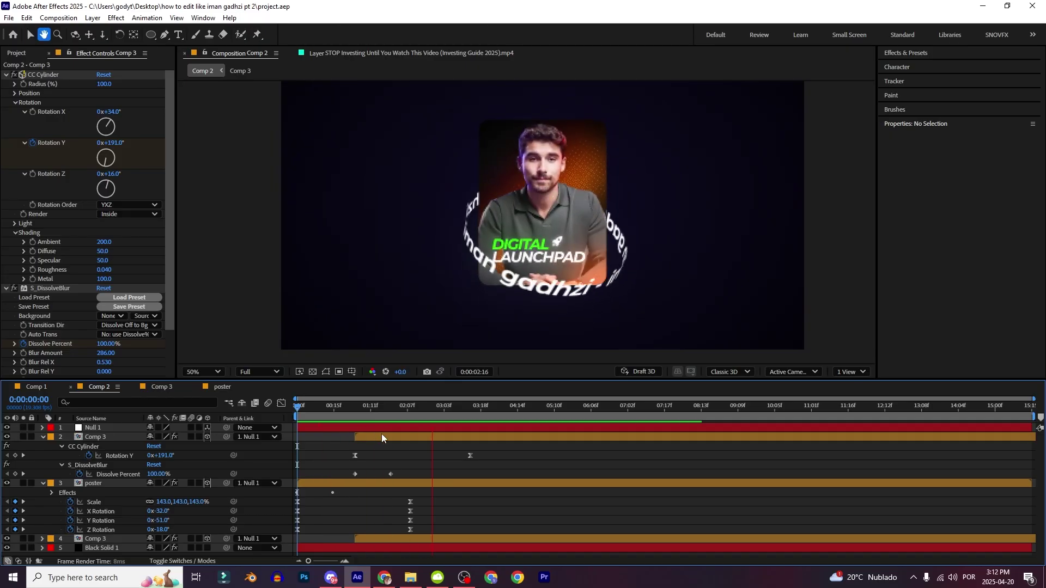
Step: Set the upper Comp 3 layer's Z position to -29 and check the text ring around 02:00f
{"action": "left_click", "coordinate": [364, 412]}
{"action": "left_click_drag", "start_coordinate": [364, 412], "coordinate": [378, 411]}
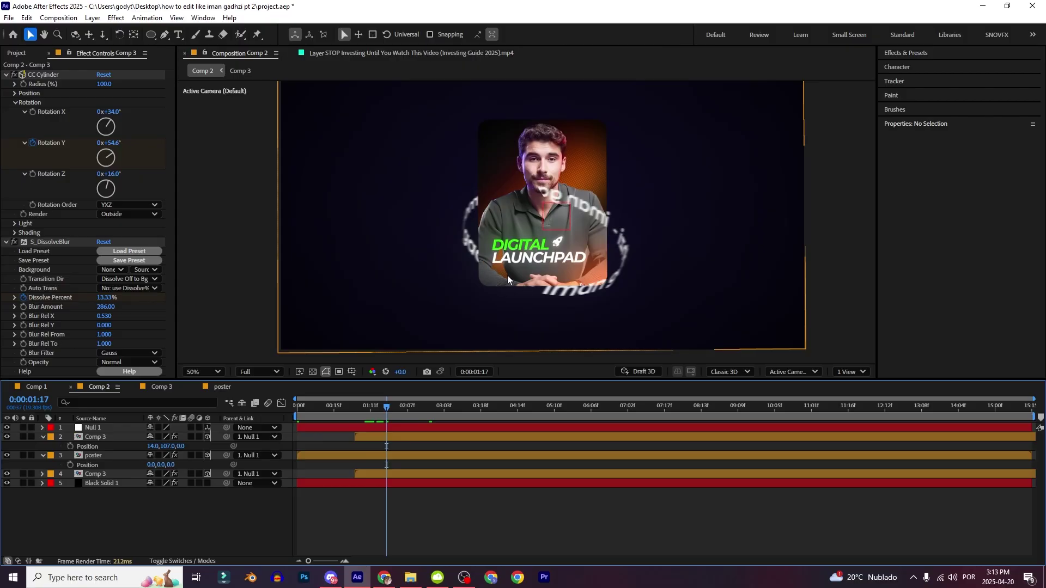
{"action": "left_click", "coordinate": [96, 436]}
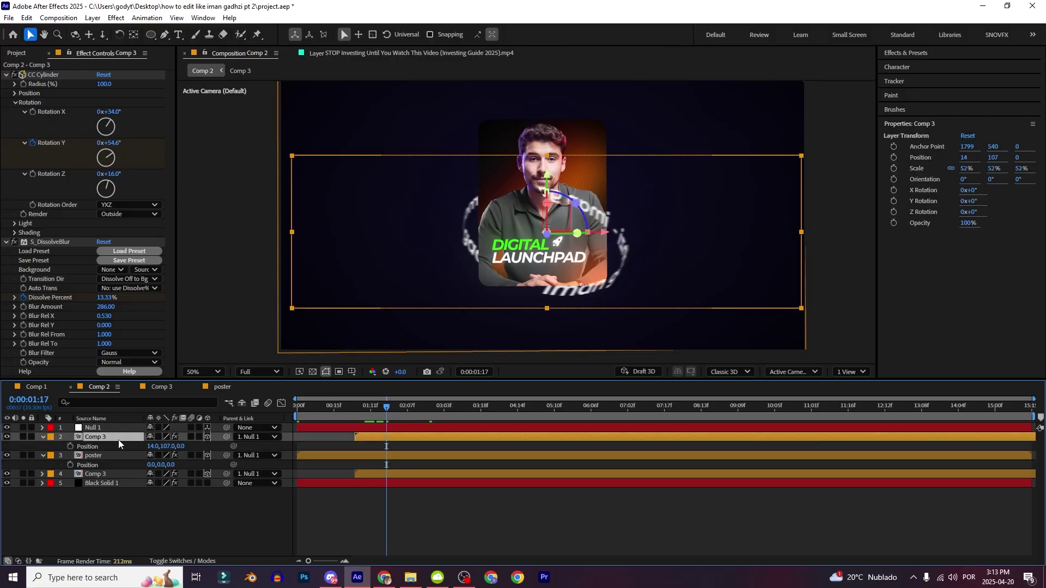
{"action": "left_click_drag", "start_coordinate": [178, 447], "coordinate": [184, 449]}
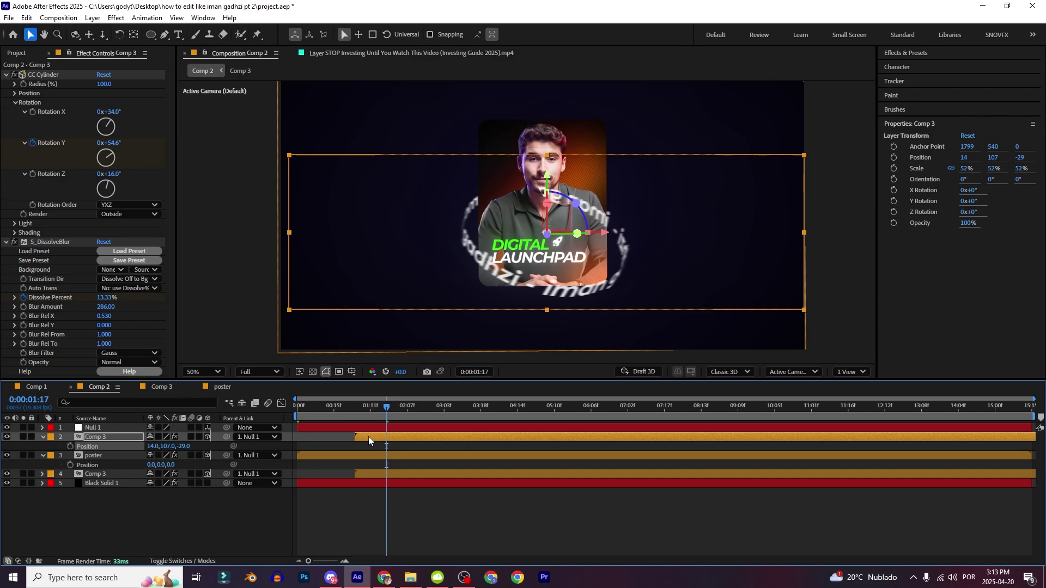
{"action": "left_click_drag", "start_coordinate": [370, 410], "coordinate": [390, 407]}
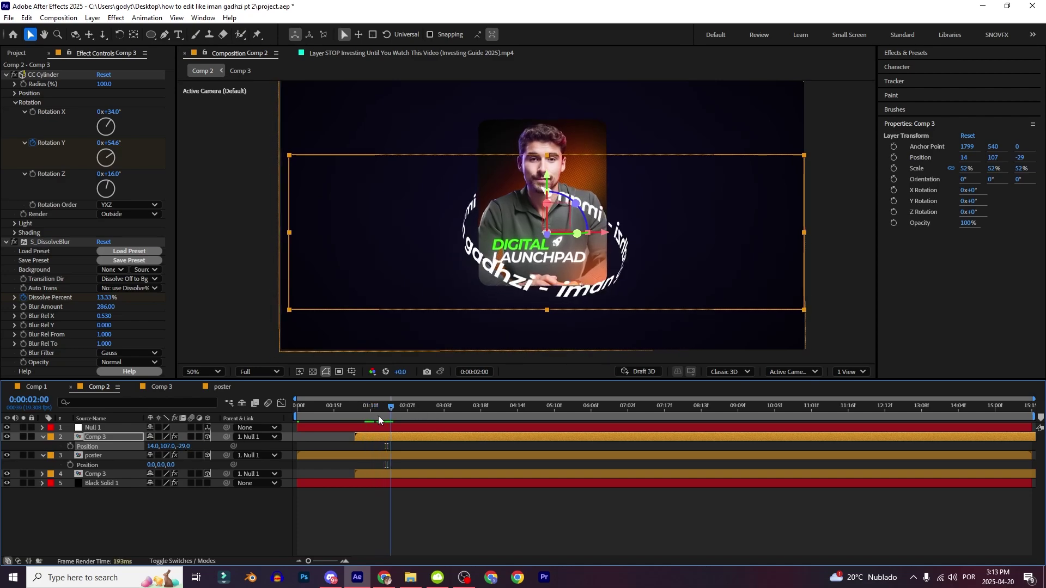
Step: Set the lower Comp 3 layer's Z position to 34 and preview the composition from the start
{"action": "left_click", "coordinate": [103, 473]}
{"action": "key", "text": "p"}
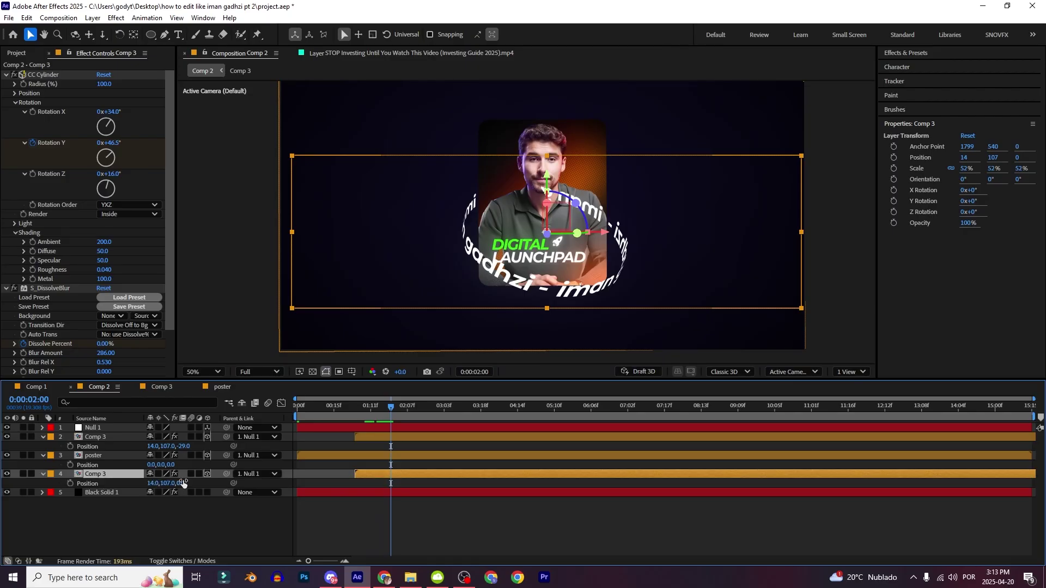
{"action": "left_click_drag", "start_coordinate": [181, 483], "coordinate": [195, 481]}
{"action": "left_click", "coordinate": [302, 503]}
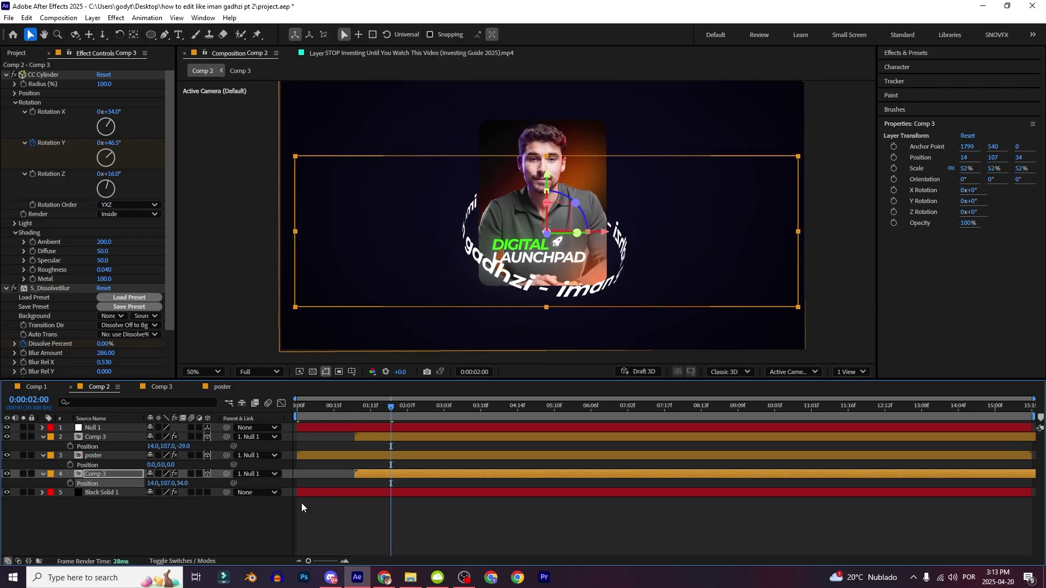
{"action": "key", "text": "space"}
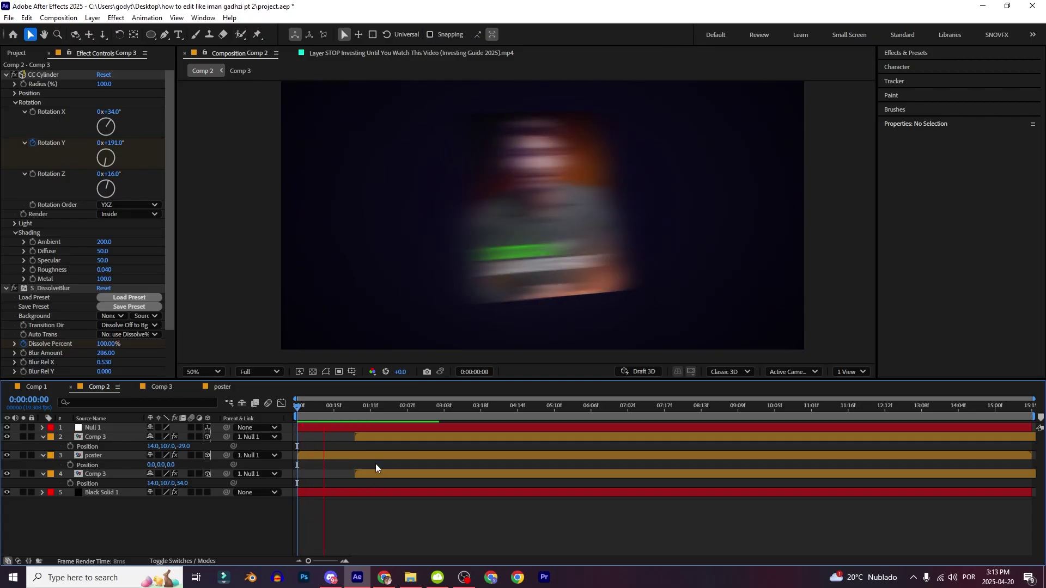
{"action": "key", "text": "space"}
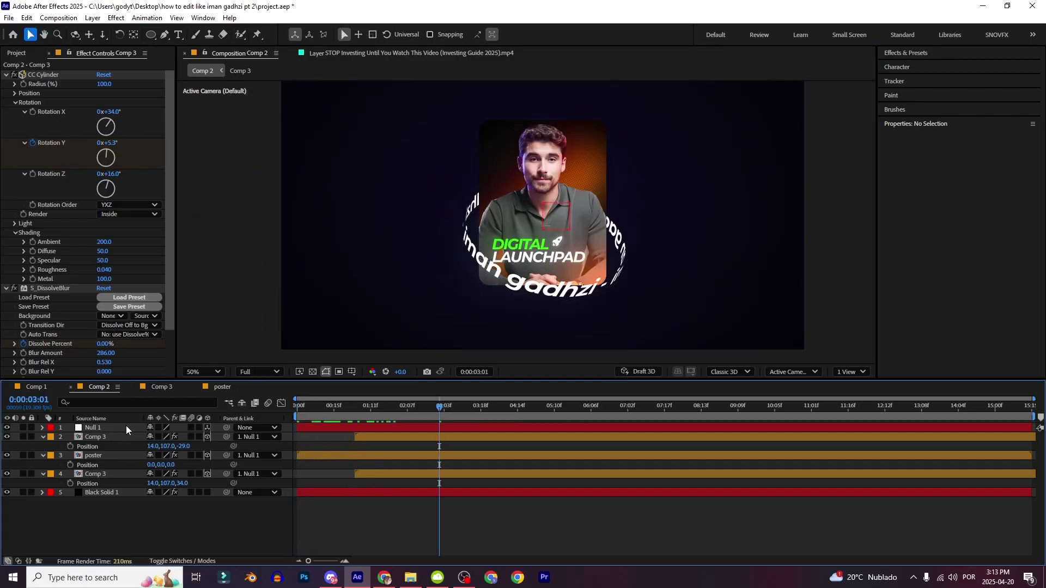
Step: Examine the small rounded badge on the poster's corner in Comp 1's reference footage, and return to Comp 2
{"action": "left_click", "coordinate": [36, 390]}
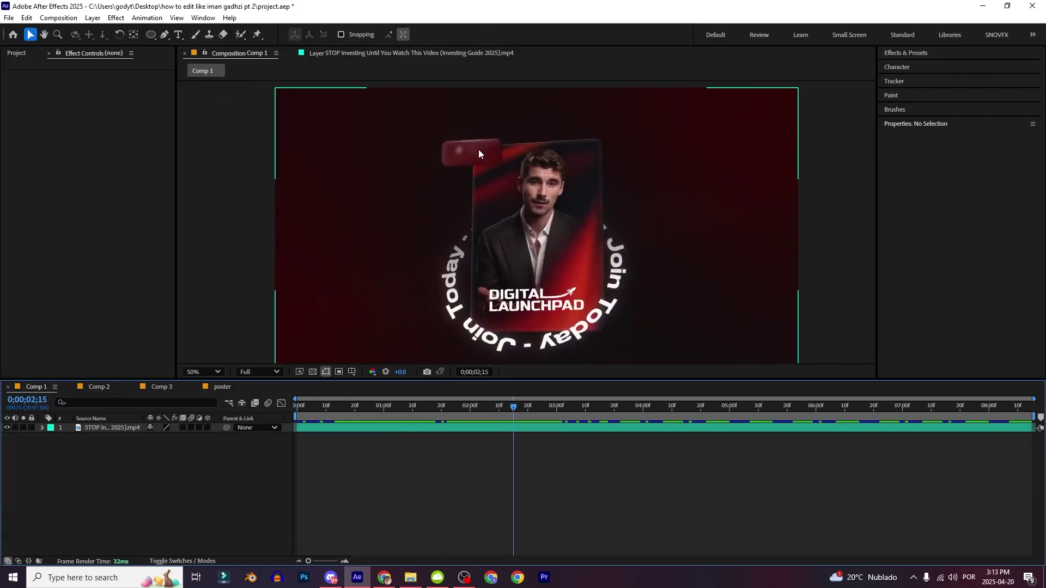
{"action": "left_click_drag", "start_coordinate": [513, 407], "coordinate": [545, 406]}
{"action": "left_click", "coordinate": [99, 386]}
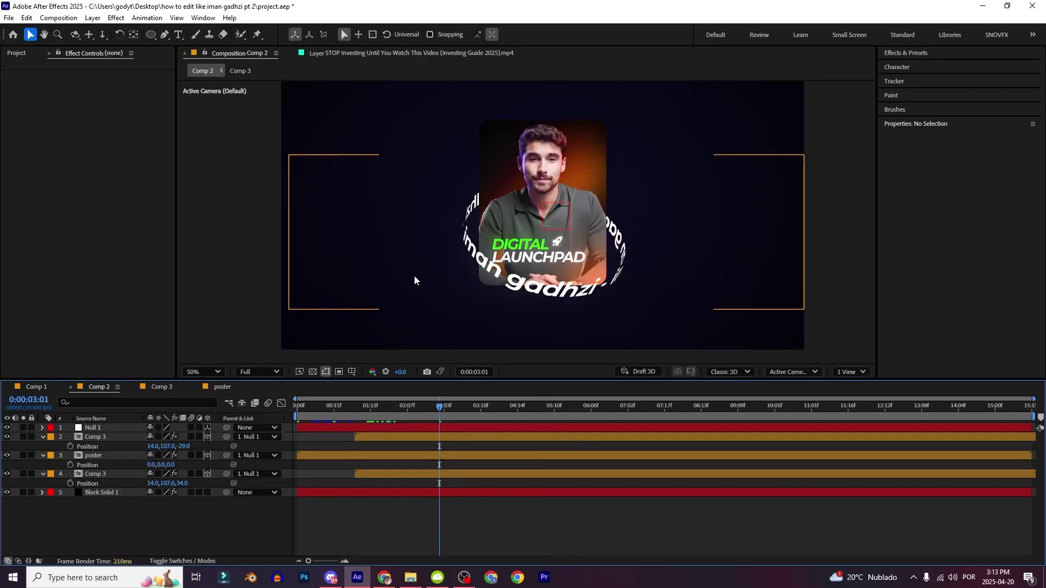
Step: Choose the Rectangle tool and set its shape fill to a very dark red
{"action": "left_click", "coordinate": [151, 35]}
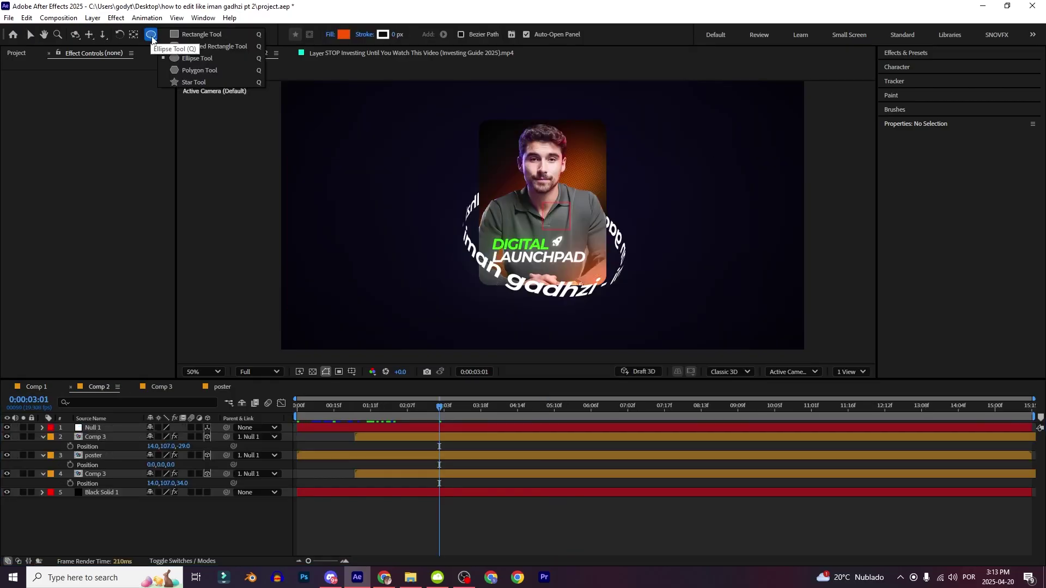
{"action": "left_click", "coordinate": [220, 35]}
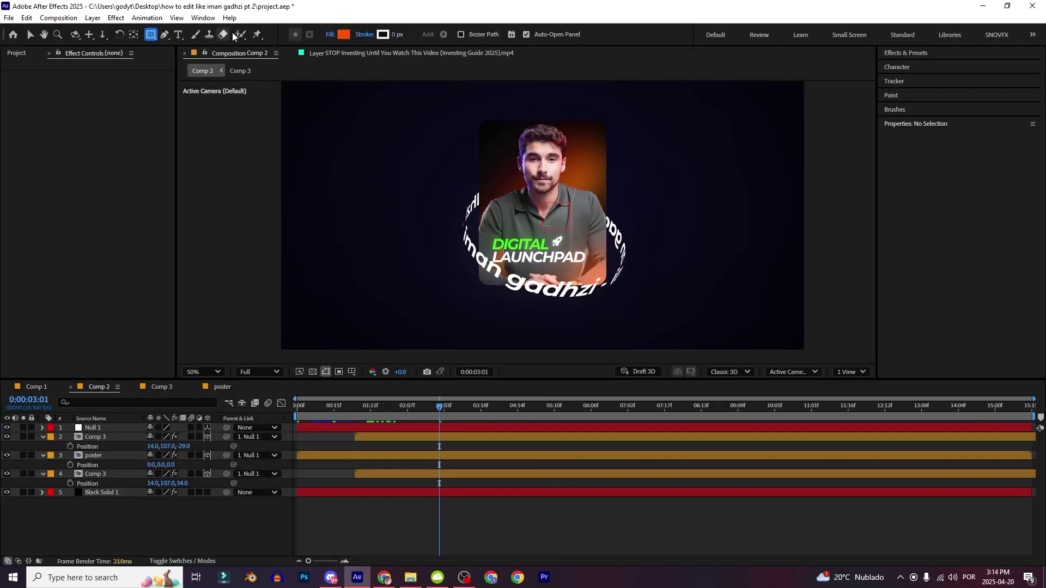
{"action": "left_click", "coordinate": [343, 35]}
{"action": "left_click_drag", "start_coordinate": [328, 355], "coordinate": [334, 343]}
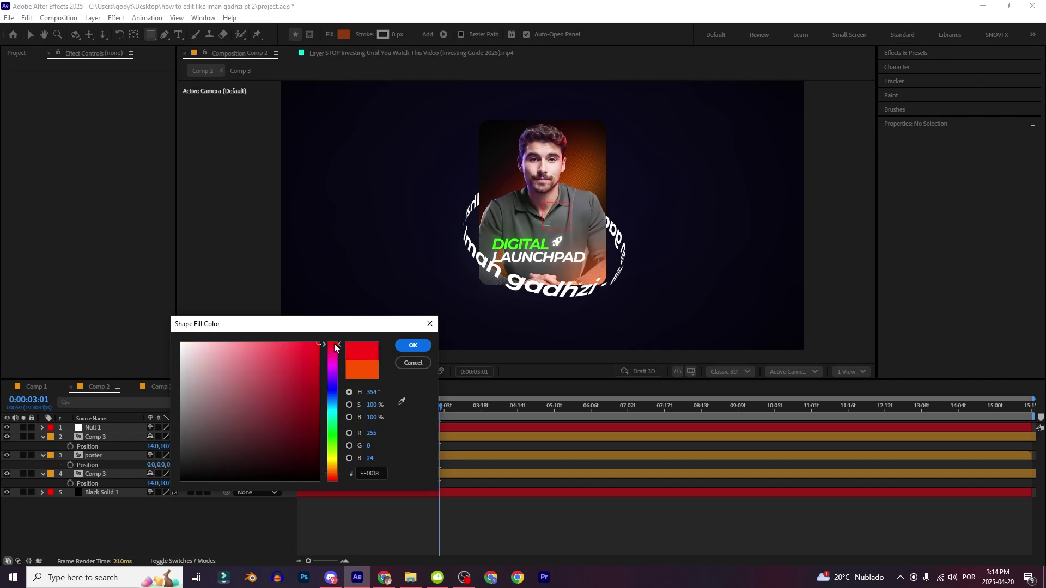
{"action": "left_click_drag", "start_coordinate": [291, 379], "coordinate": [339, 450]}
{"action": "left_click", "coordinate": [428, 345]}
Step: Draw a rectangle about 145 by 64 px over the poster's upper-left corner
{"action": "key", "text": "slash"}
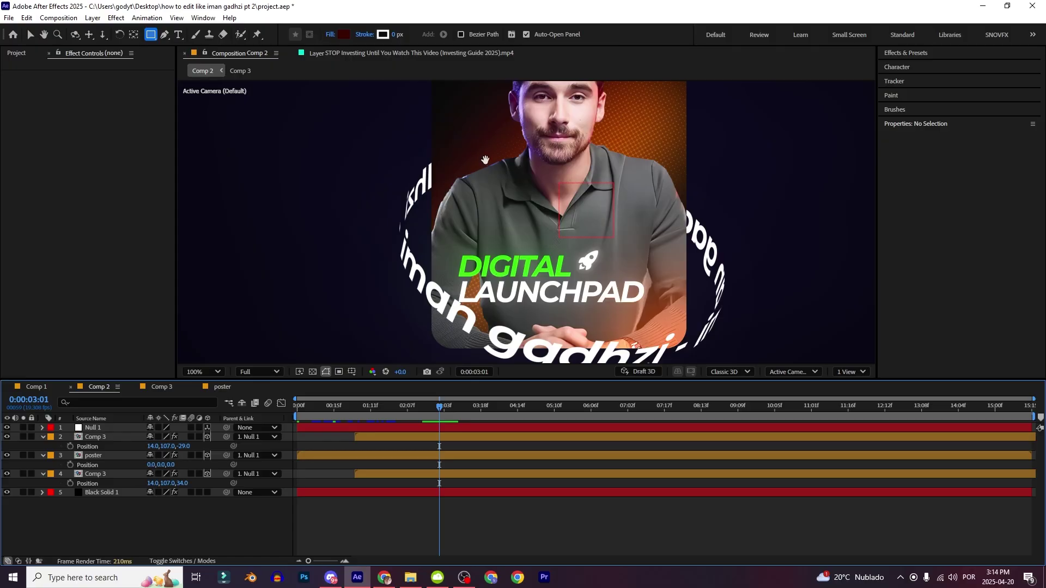
{"action": "mouse_move", "coordinate": [484, 160]}
{"action": "left_mouse_down"}
{"action": "mouse_move", "coordinate": [493, 148]}
{"action": "mouse_move", "coordinate": [564, 176]}
{"action": "left_mouse_up"}
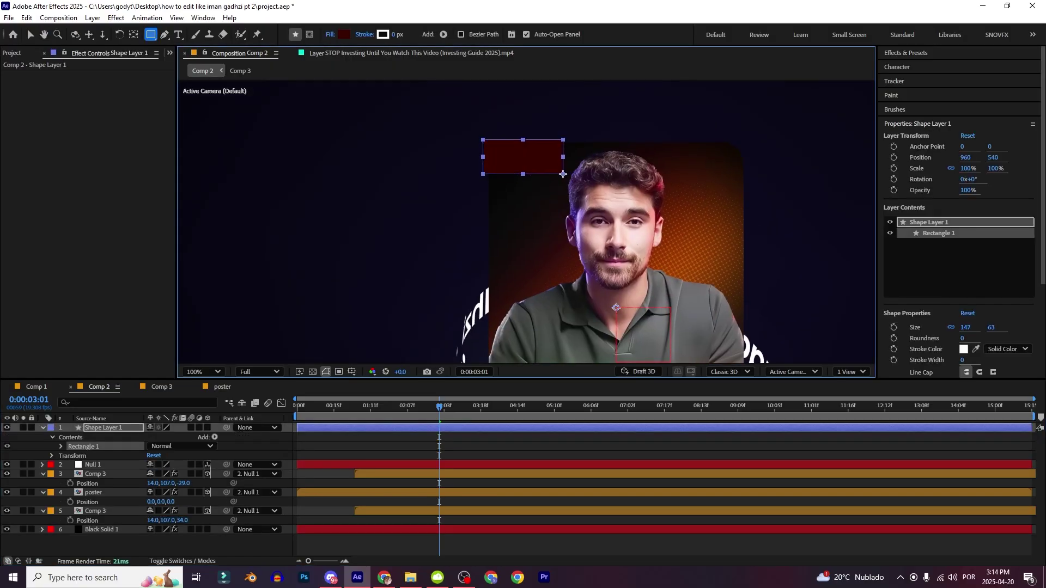
{"action": "left_click", "coordinate": [408, 435]}
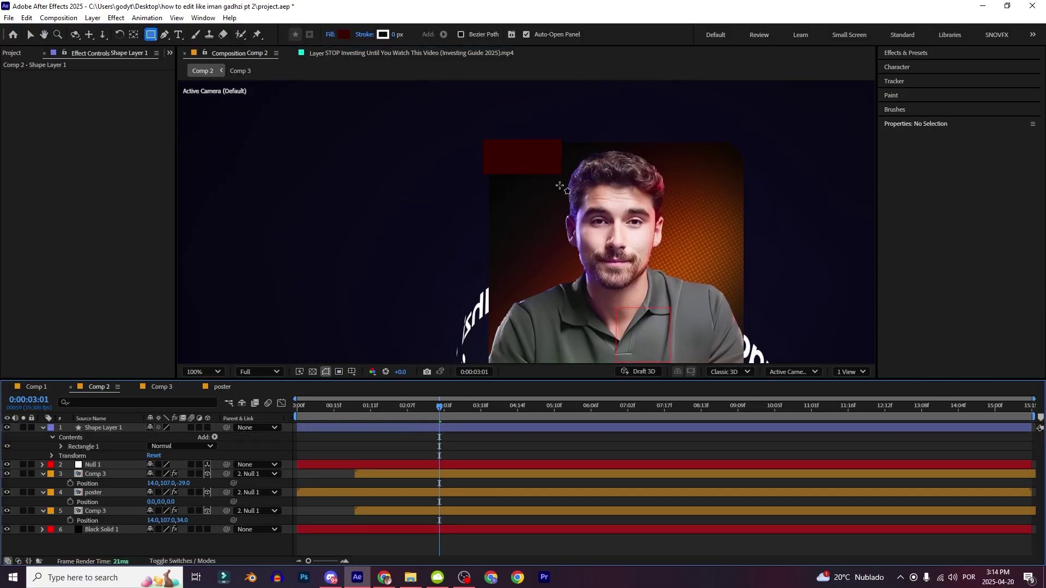
Step: Round the dark red rectangle's corners with a Roundness of 23
{"action": "scroll", "coordinate": [537, 191], "scroll_direction": "up", "scroll_amount": 1}
{"action": "left_click", "coordinate": [114, 428]}
{"action": "left_click_drag", "start_coordinate": [484, 215], "coordinate": [508, 294]}
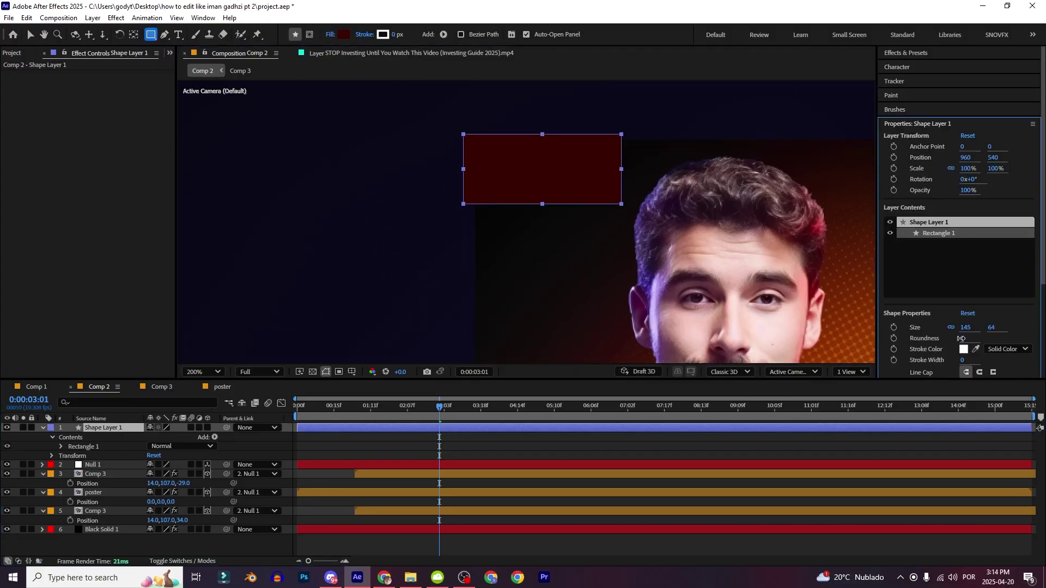
{"action": "left_click_drag", "start_coordinate": [961, 339], "coordinate": [981, 343]}
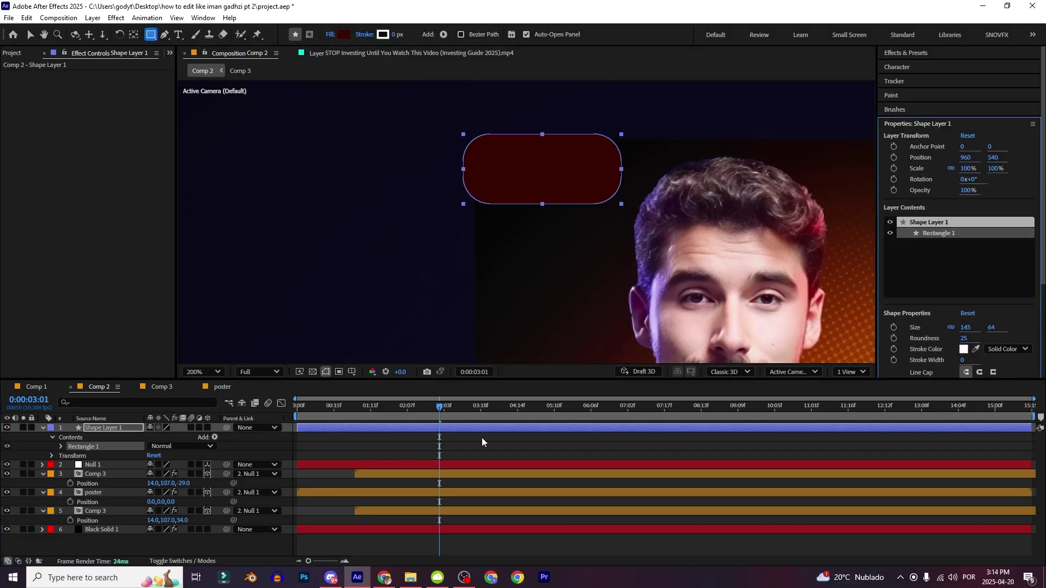
{"action": "left_click", "coordinate": [530, 434]}
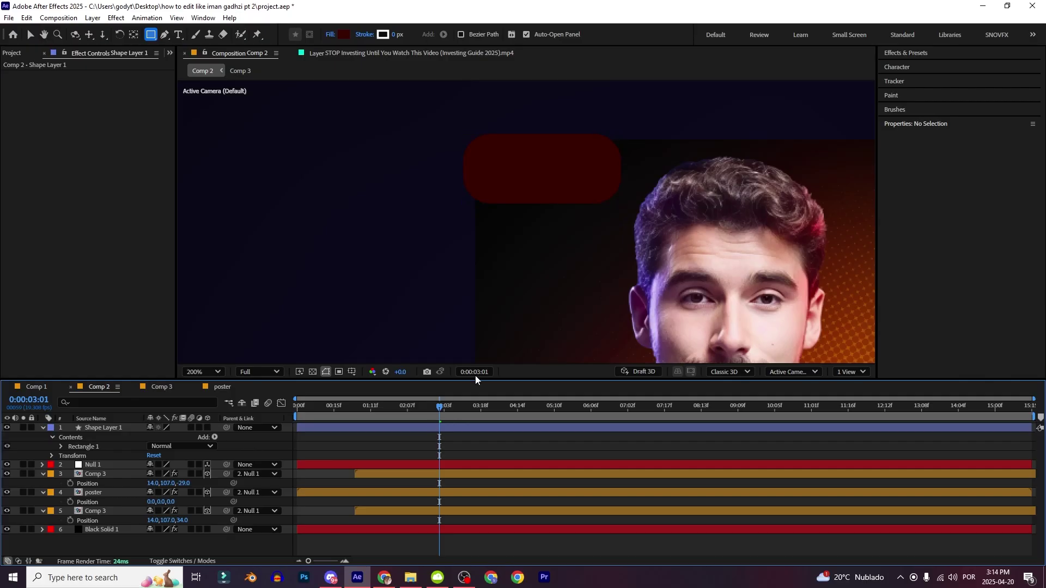
{"action": "left_click", "coordinate": [502, 429]}
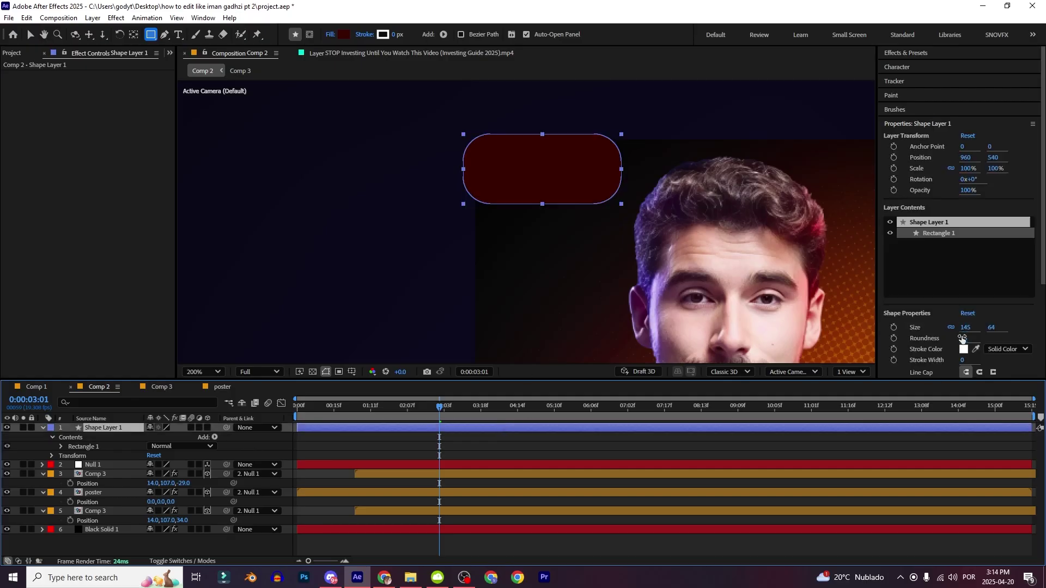
{"action": "left_click_drag", "start_coordinate": [962, 338], "coordinate": [959, 338]}
Step: Make the rounded rectangle slightly shorter and narrower, and move its layer to position 937, 530
{"action": "key", "text": "v"}
{"action": "left_click_drag", "start_coordinate": [543, 204], "coordinate": [547, 198]}
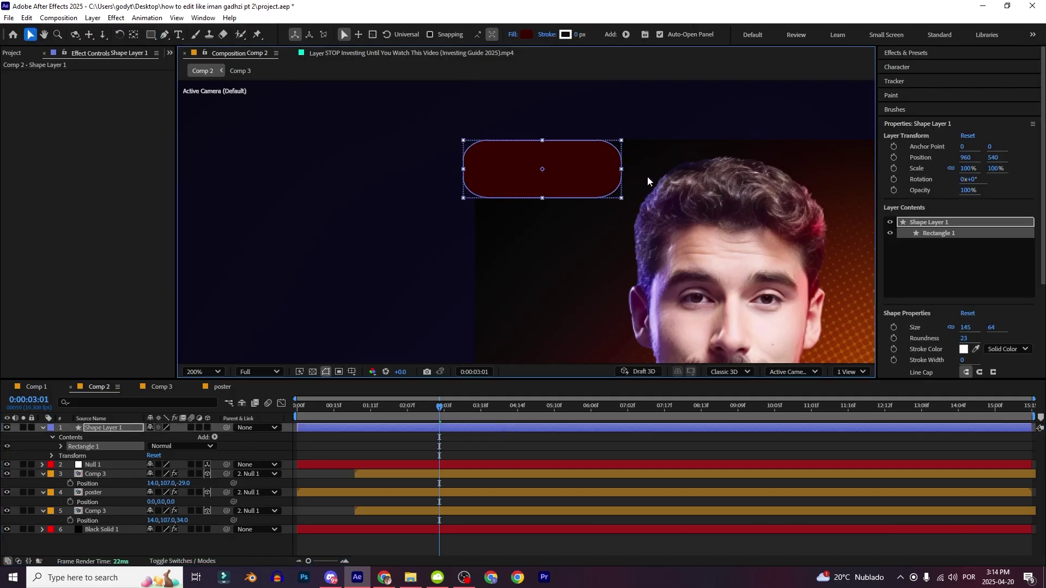
{"action": "left_click_drag", "start_coordinate": [622, 170], "coordinate": [618, 169]}
{"action": "left_click_drag", "start_coordinate": [523, 185], "coordinate": [498, 175]}
Step: Center Shape Layer 1's anchor point within the rounded rectangle, center the layer in the composition, and deselect it
{"action": "scroll", "coordinate": [525, 205], "scroll_direction": "down", "scroll_amount": 1}
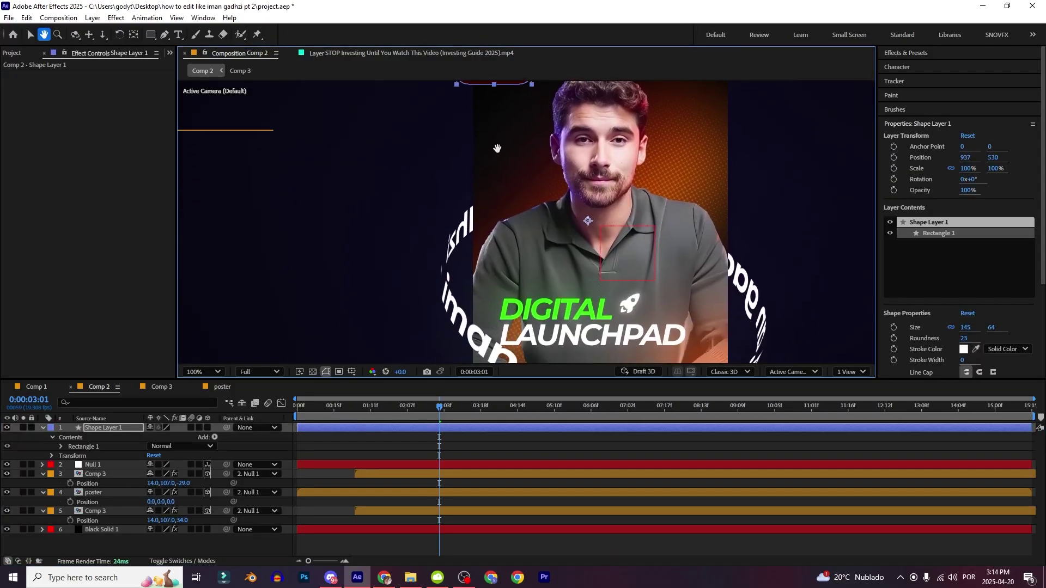
{"action": "key", "text": "comma"}
{"action": "key", "text": "ctrl+alt+Home"}
{"action": "key", "text": "ctrl+Home"}
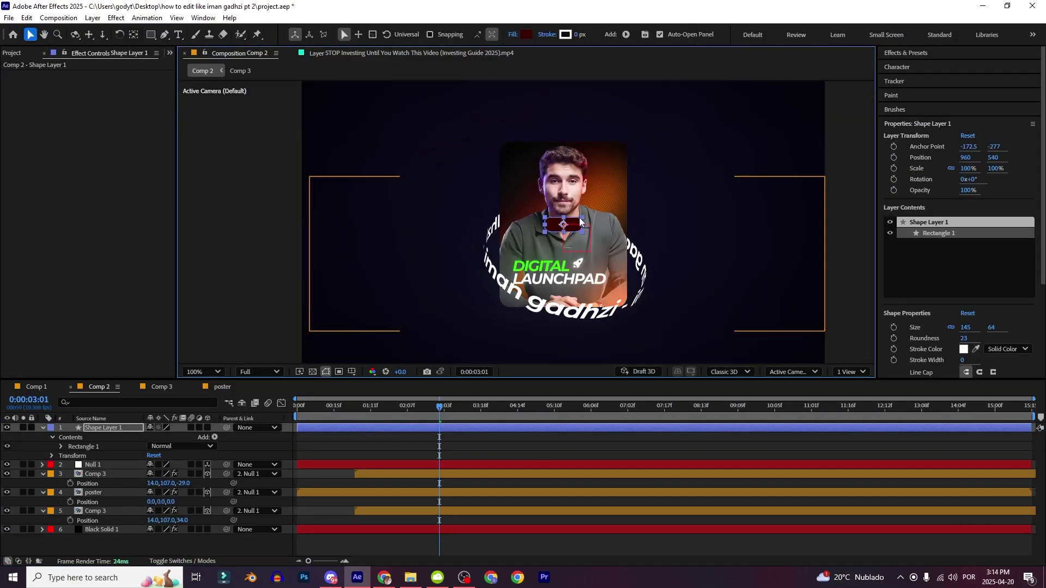
{"action": "scroll", "coordinate": [580, 219], "scroll_direction": "up", "scroll_amount": 3}
{"action": "scroll", "coordinate": [689, 239], "scroll_direction": "down", "scroll_amount": 1}
{"action": "left_click_drag", "start_coordinate": [549, 234], "coordinate": [448, 223]}
{"action": "scroll", "coordinate": [530, 230], "scroll_direction": "down", "scroll_amount": 2}
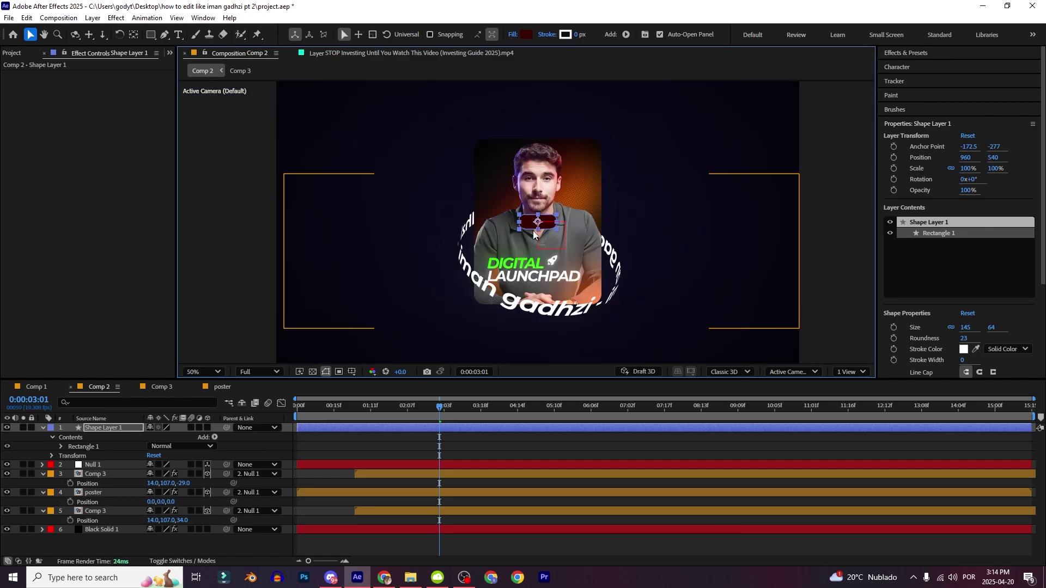
{"action": "scroll", "coordinate": [534, 229], "scroll_direction": "up", "scroll_amount": 6}
{"action": "left_click", "coordinate": [489, 444]}
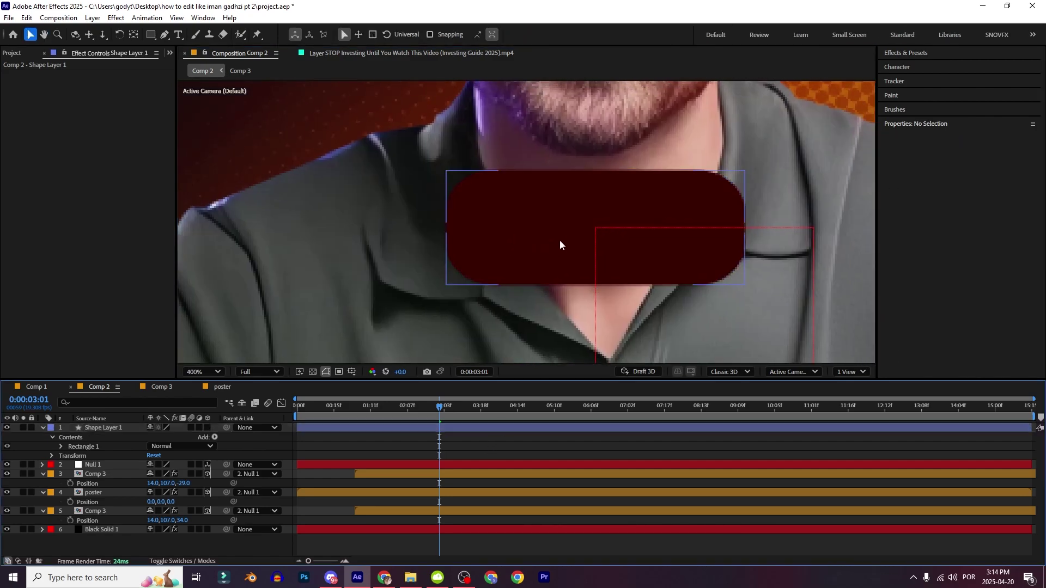
Step: Add a text layer reading 0 over the rounded rectangle and center it in the composition
{"action": "key", "text": "ctrl+t"}
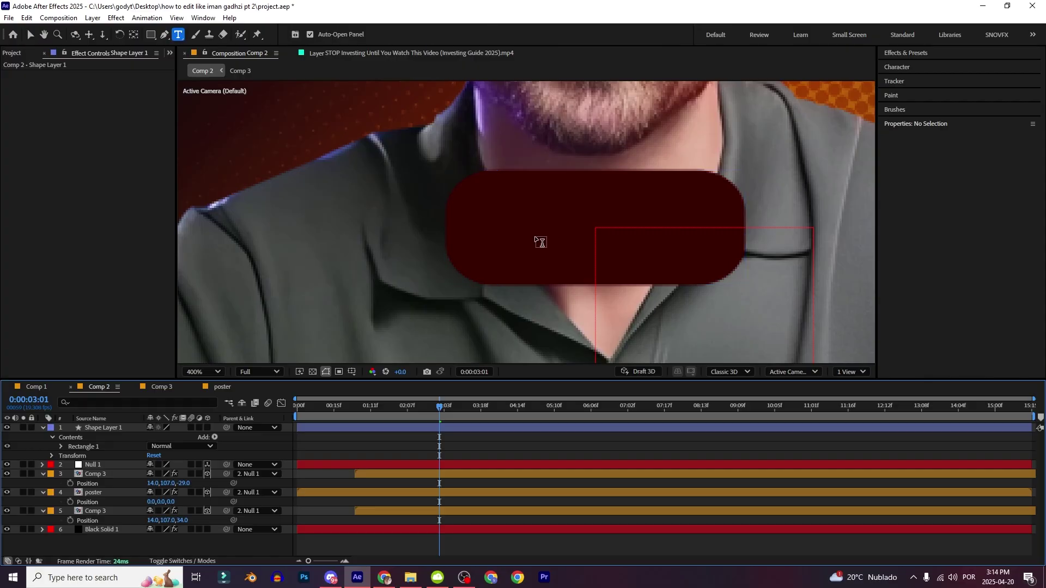
{"action": "left_click", "coordinate": [536, 235]}
{"action": "scroll", "coordinate": [535, 236], "scroll_direction": "down", "scroll_amount": 6}
{"action": "scroll", "coordinate": [535, 236], "scroll_direction": "up", "scroll_amount": 2}
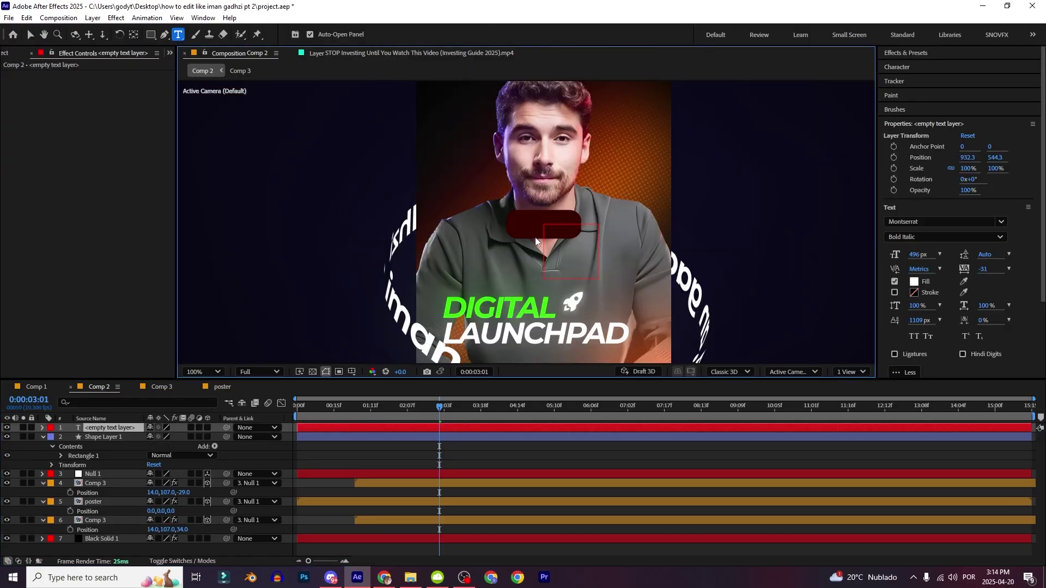
{"action": "type", "text": "0"}
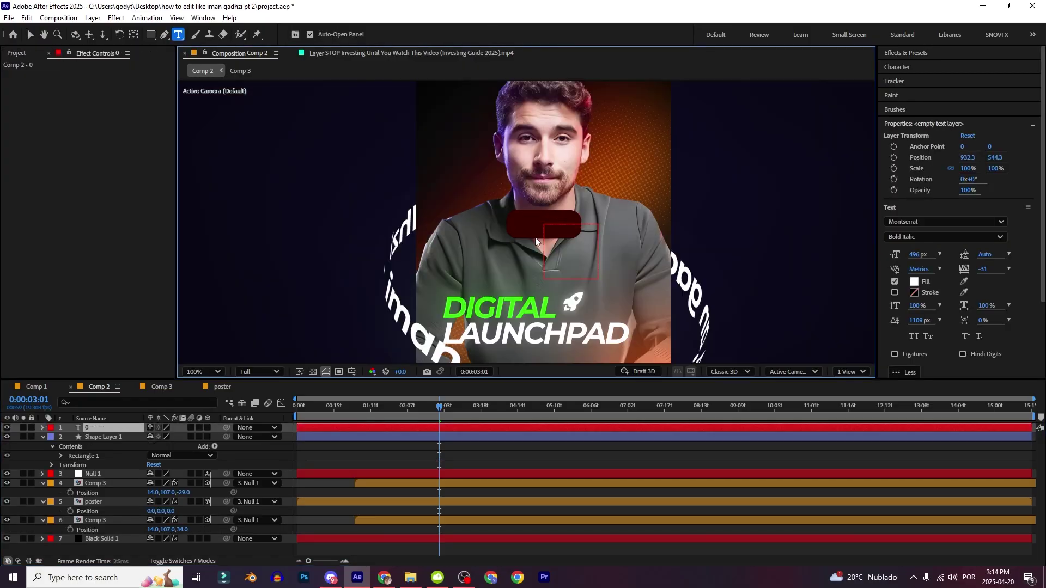
{"action": "left_click", "coordinate": [109, 429]}
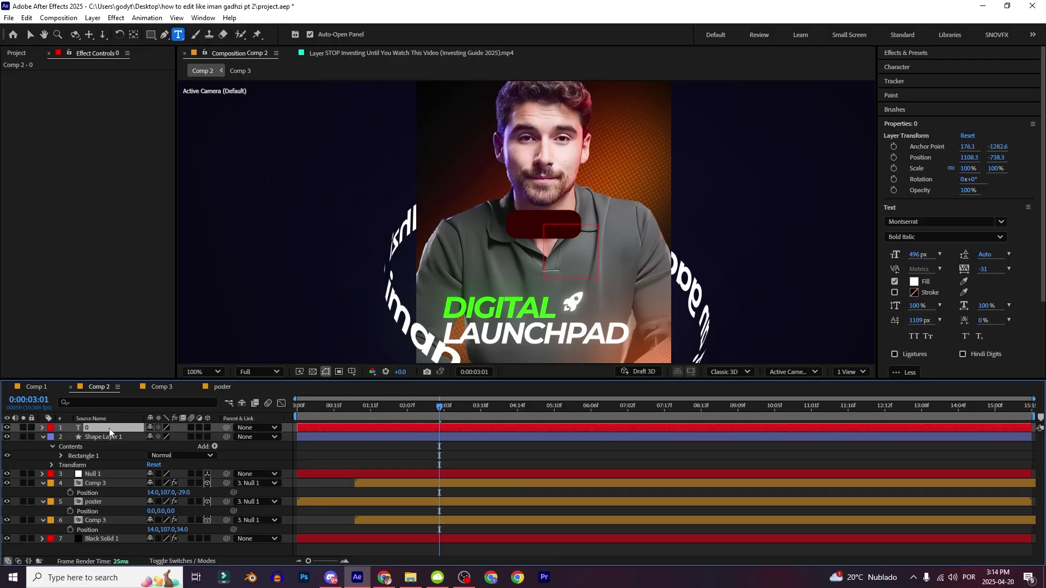
{"action": "key", "text": "ctrl+Home"}
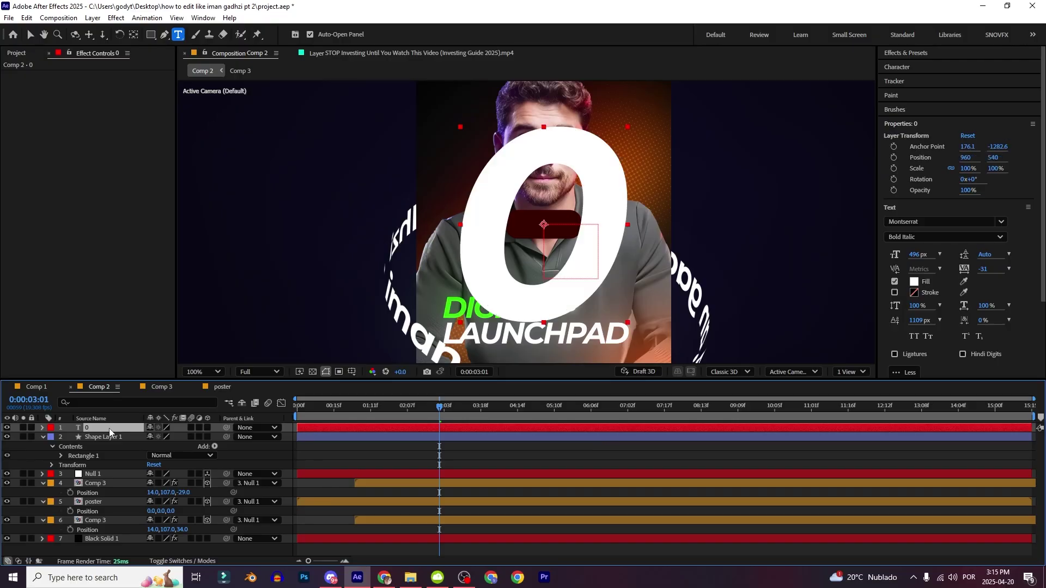
Step: Scale the 0 text layer down to 10% so it fits inside the rounded rectangle
{"action": "key", "text": "s"}
{"action": "left_click_drag", "start_coordinate": [181, 437], "coordinate": [132, 437]}
{"action": "scroll", "coordinate": [514, 293], "scroll_direction": "up", "scroll_amount": 1}
{"action": "key", "text": "period"}
Step: Apply the Counter Pro preset to the text layer and set its end number to 100
{"action": "key", "text": "ctrl+space"}
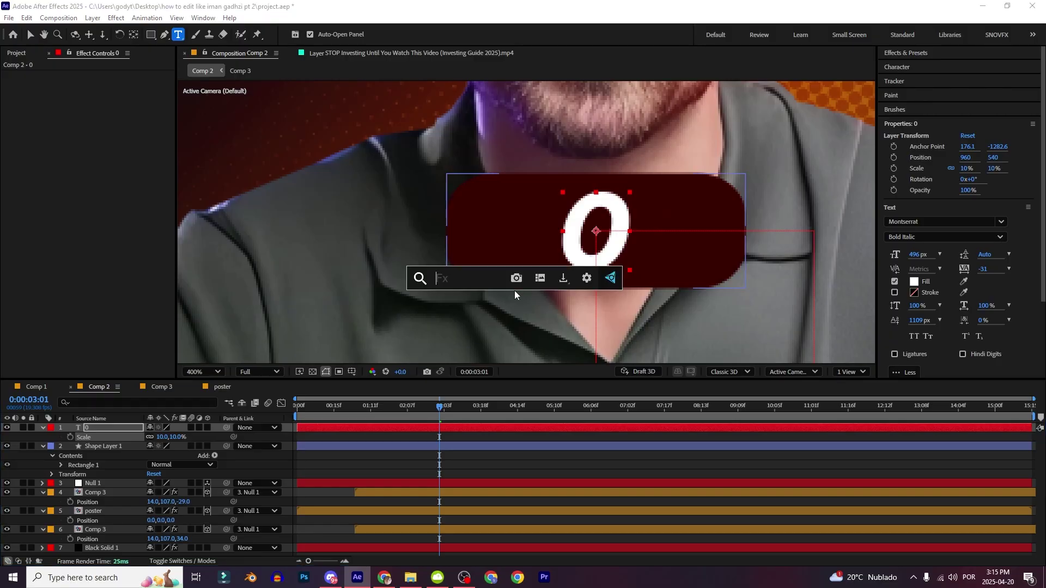
{"action": "type", "text": "gg_"}
{"action": "key", "text": "Return"}
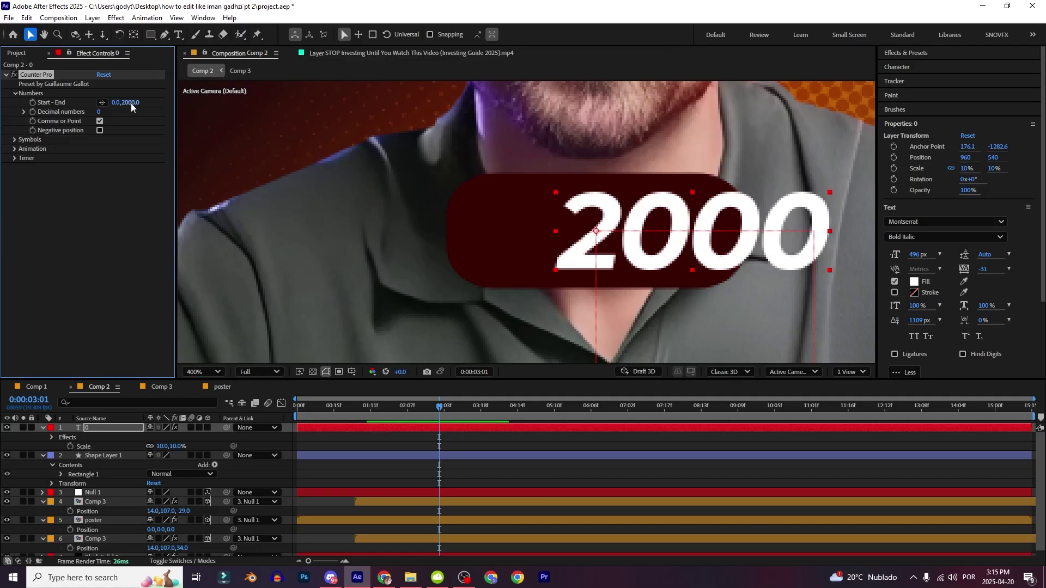
{"action": "type", "text": "100"}
{"action": "key", "text": "Return"}
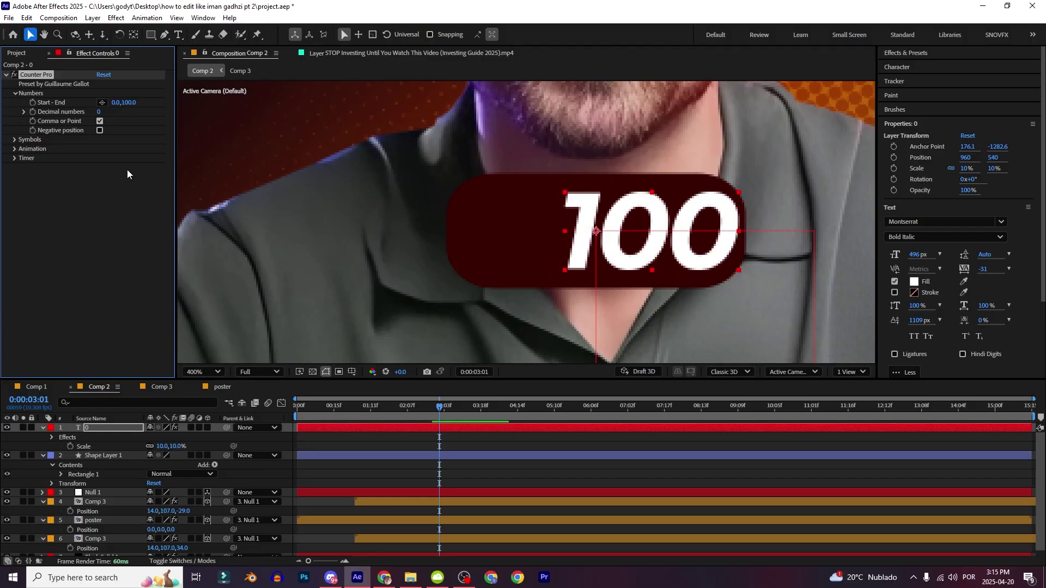
Step: Enable the counter's prefix symbol and set it to Percent
{"action": "left_click", "coordinate": [16, 140]}
{"action": "left_click", "coordinate": [23, 148]}
{"action": "left_click", "coordinate": [99, 158]}
{"action": "left_click", "coordinate": [109, 168]}
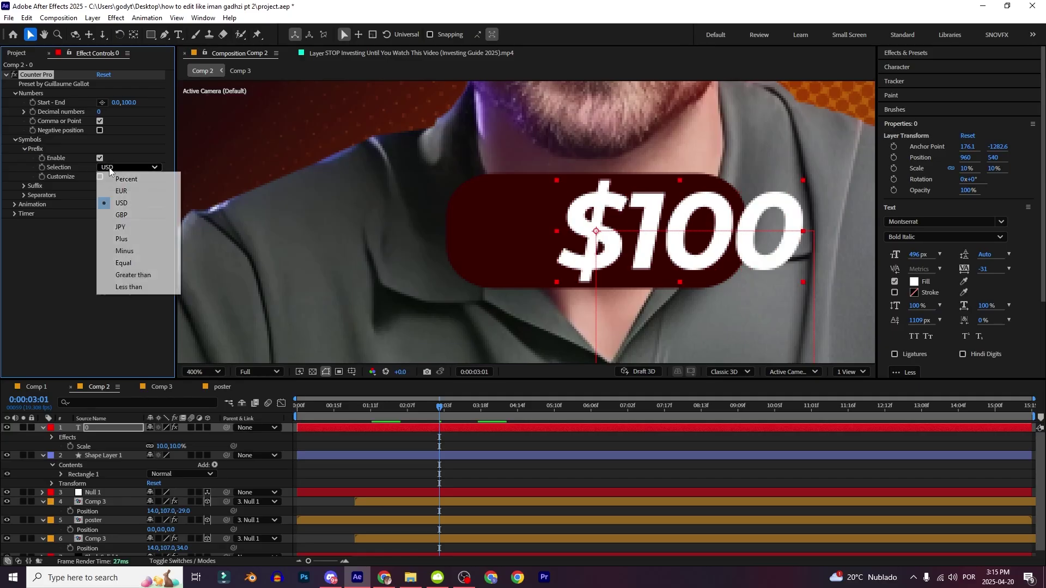
{"action": "left_click", "coordinate": [126, 178]}
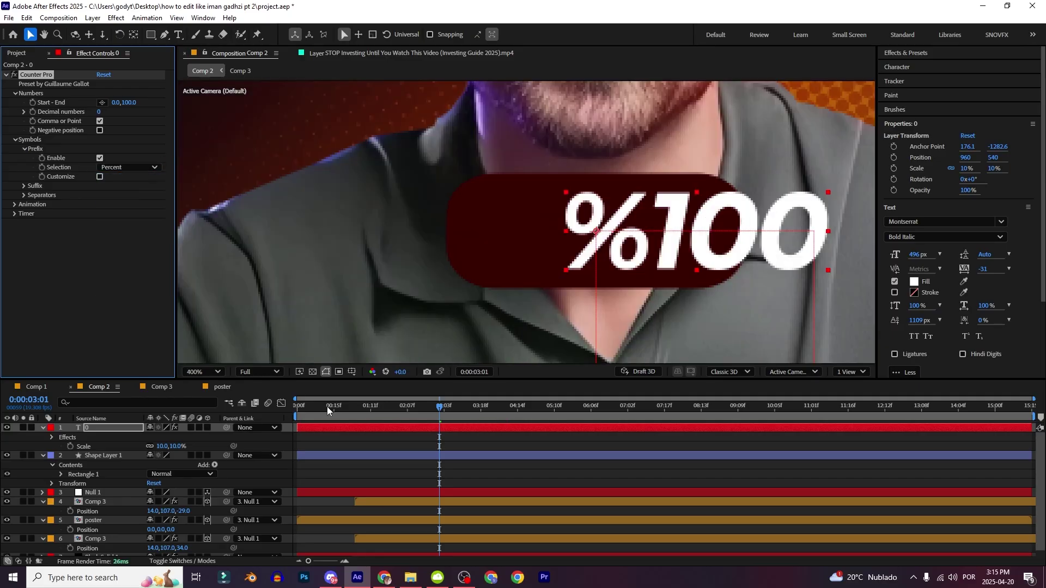
Step: Move the counter text to position 938, 540 at the first frame
{"action": "left_click_drag", "start_coordinate": [327, 407], "coordinate": [258, 413]}
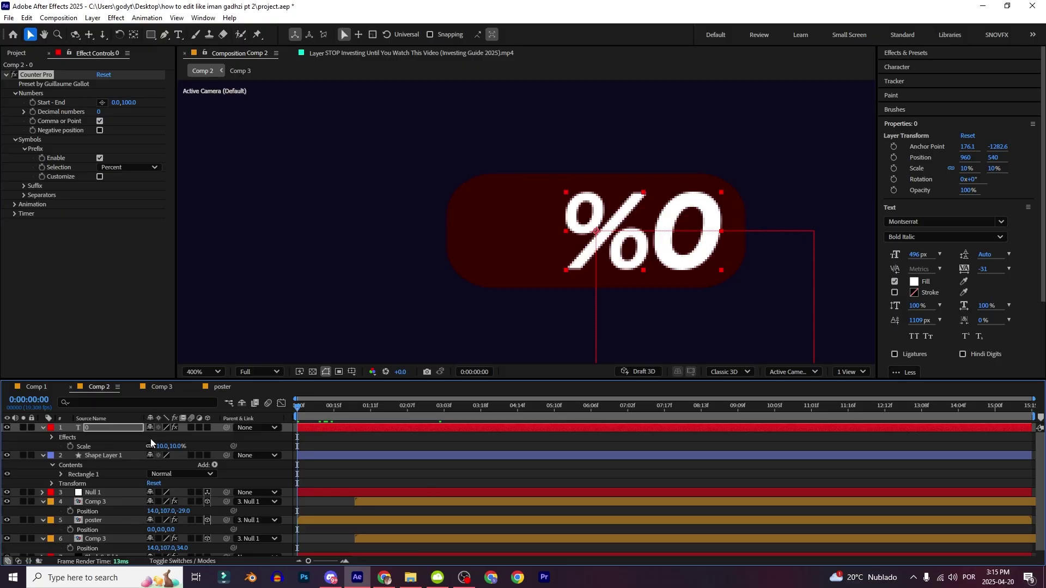
{"action": "key", "text": "p"}
{"action": "left_click_drag", "start_coordinate": [152, 437], "coordinate": [141, 436]}
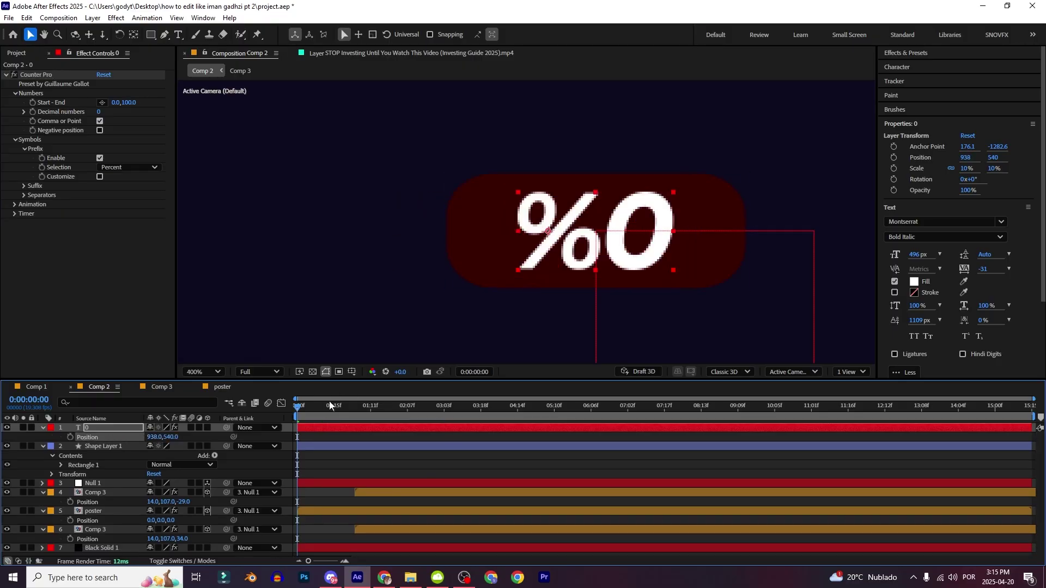
Step: Scale the counter text to 8% and keyframe its position at 944, 540 on the first frame
{"action": "left_click_drag", "start_coordinate": [332, 420], "coordinate": [308, 412]}
{"action": "left_click_drag", "start_coordinate": [299, 416], "coordinate": [359, 417]}
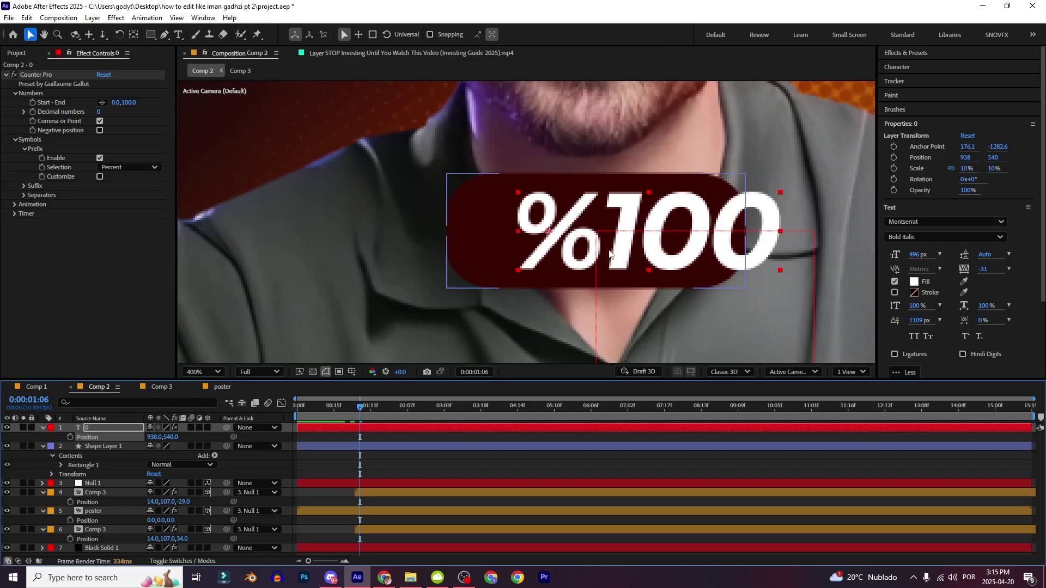
{"action": "left_click_drag", "start_coordinate": [316, 408], "coordinate": [295, 408]}
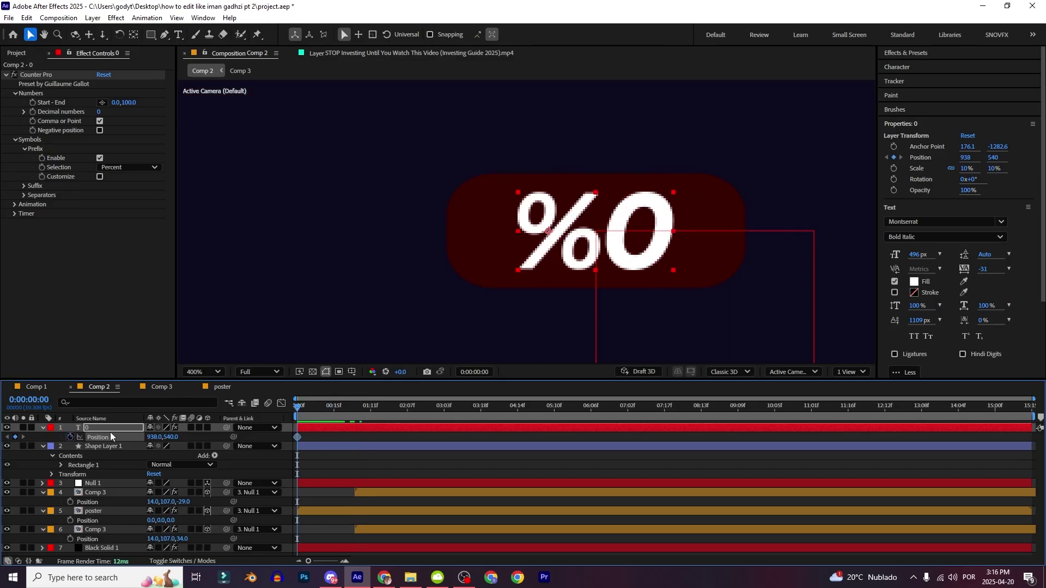
{"action": "key", "text": "shift+s"}
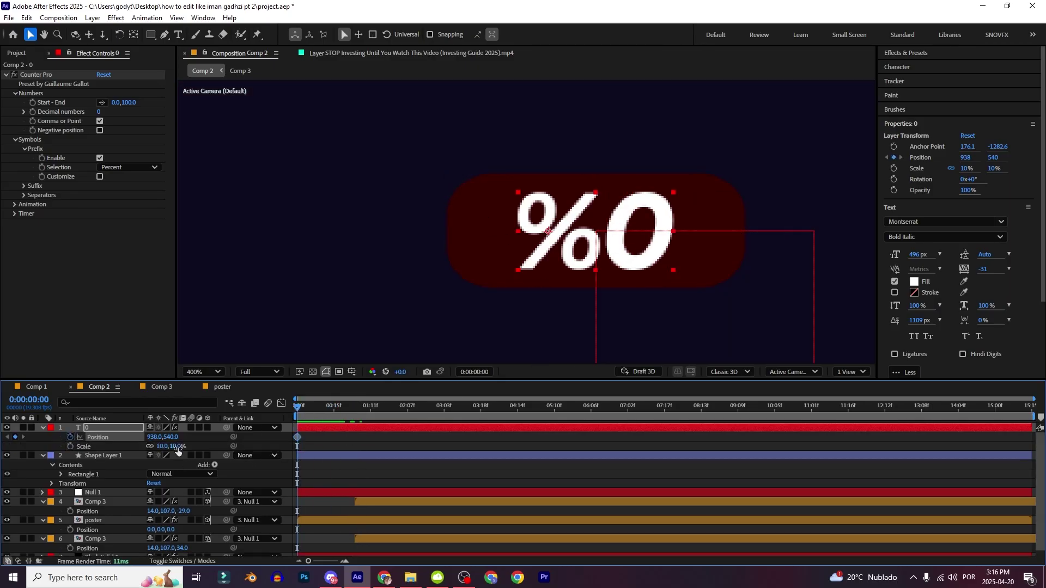
{"action": "left_click", "coordinate": [204, 440]}
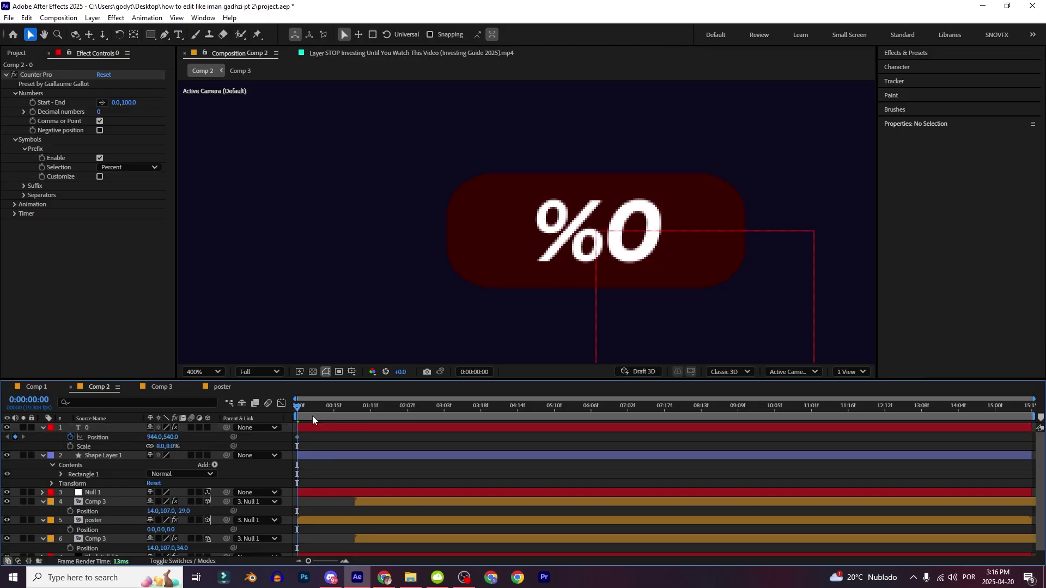
Step: Keyframe the counter text's position at 933, 540 on frames 6 and 18, and at 920, 540 one frame further
{"action": "left_click", "coordinate": [314, 416]}
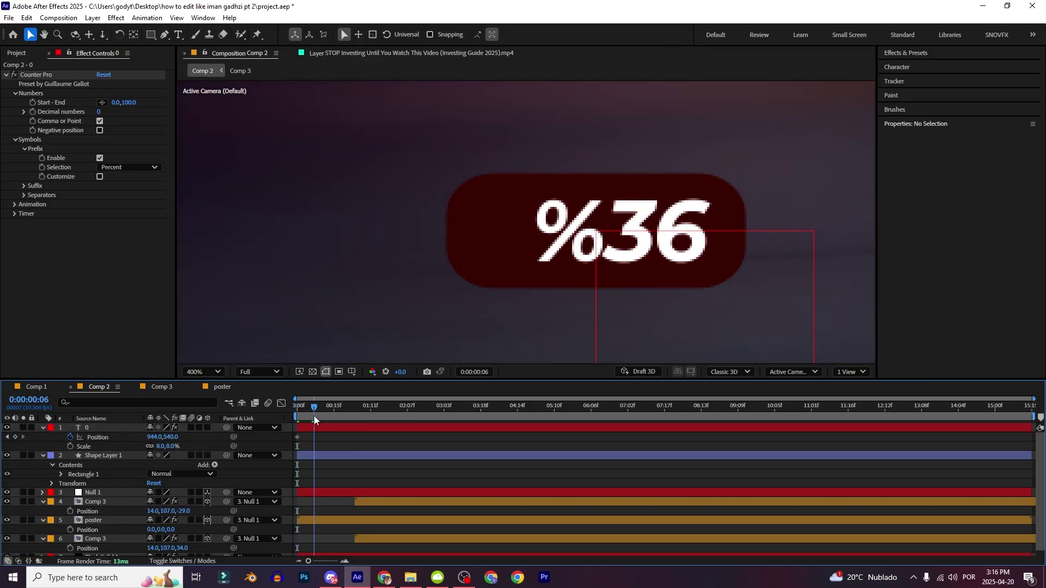
{"action": "left_click_drag", "start_coordinate": [159, 437], "coordinate": [153, 439]}
{"action": "left_click_drag", "start_coordinate": [339, 412], "coordinate": [343, 413]}
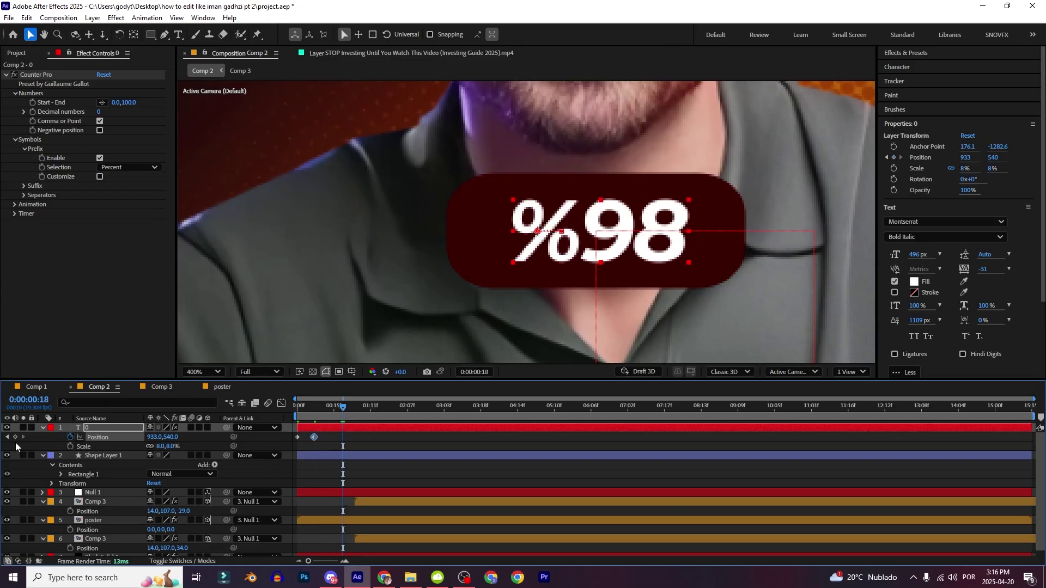
{"action": "left_click", "coordinate": [15, 438]}
{"action": "key", "text": "Page_Down"}
{"action": "left_click_drag", "start_coordinate": [156, 438], "coordinate": [150, 437]}
{"action": "left_click", "coordinate": [204, 440]}
Step: Move the counter text's second position keyframe to about frame 12 and play back the counting animation
{"action": "scroll", "coordinate": [516, 297], "scroll_direction": "down", "scroll_amount": 1}
{"action": "key", "text": "space"}
{"action": "left_click_drag", "start_coordinate": [345, 409], "coordinate": [327, 437]}
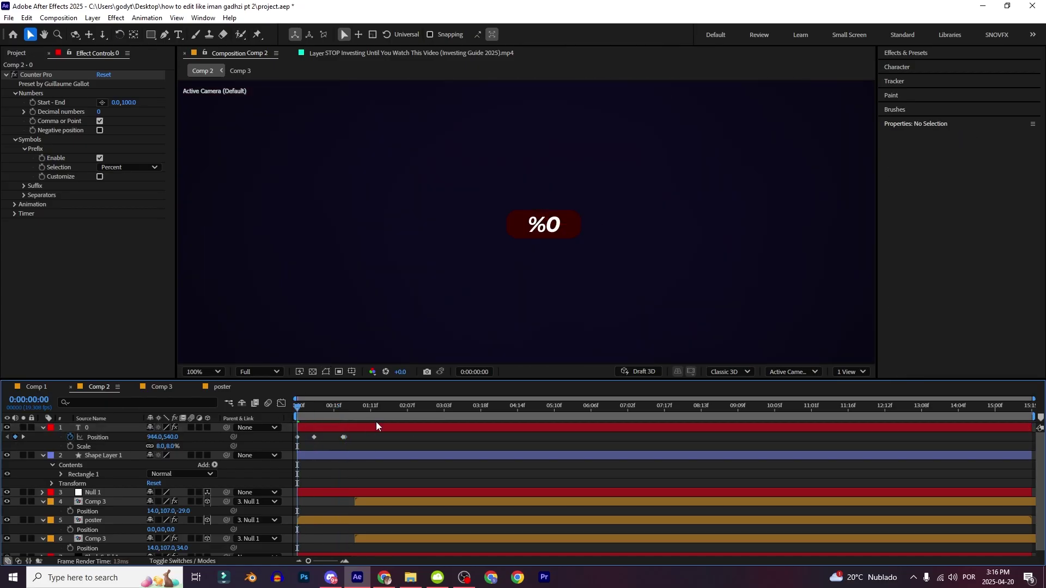
{"action": "key", "text": "space"}
{"action": "key", "text": "space"}
{"action": "key", "text": "space"}
{"action": "key", "text": "space"}
{"action": "key", "text": "space"}
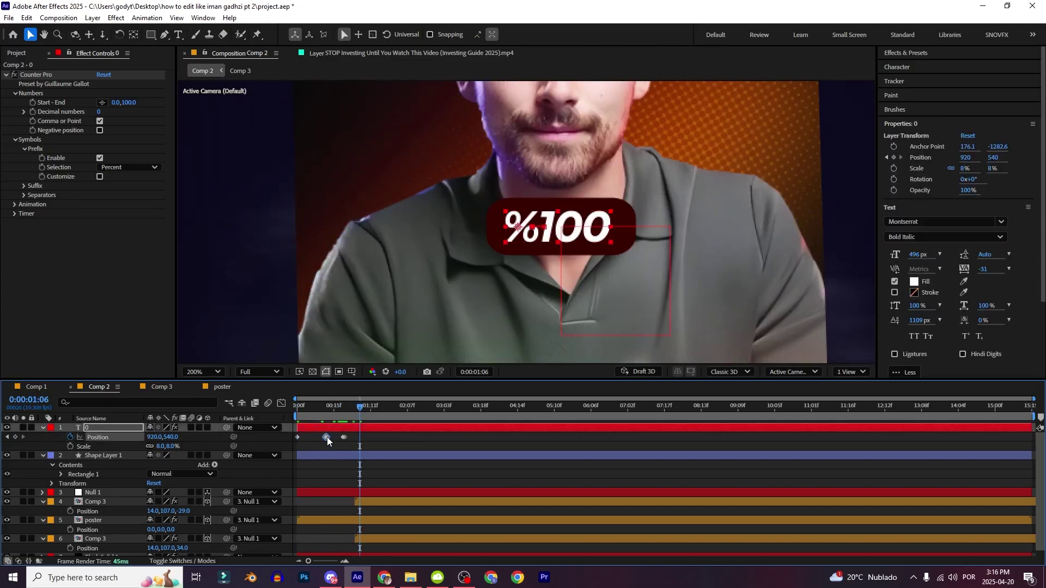
{"action": "key", "text": "space"}
{"action": "key", "text": "space"}
{"action": "left_click", "coordinate": [351, 442]}
{"action": "key", "text": "space"}
{"action": "key", "text": "space"}
{"action": "key", "text": "space"}
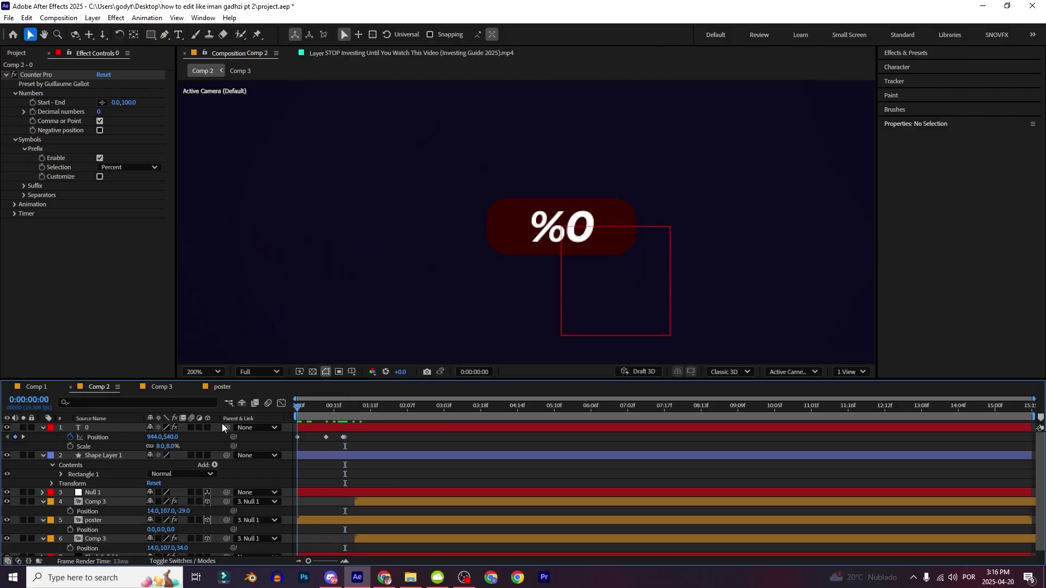
Step: Open the Animation Kit - Shadow Producer extension with the counter text layer selected
{"action": "left_click", "coordinate": [317, 428]}
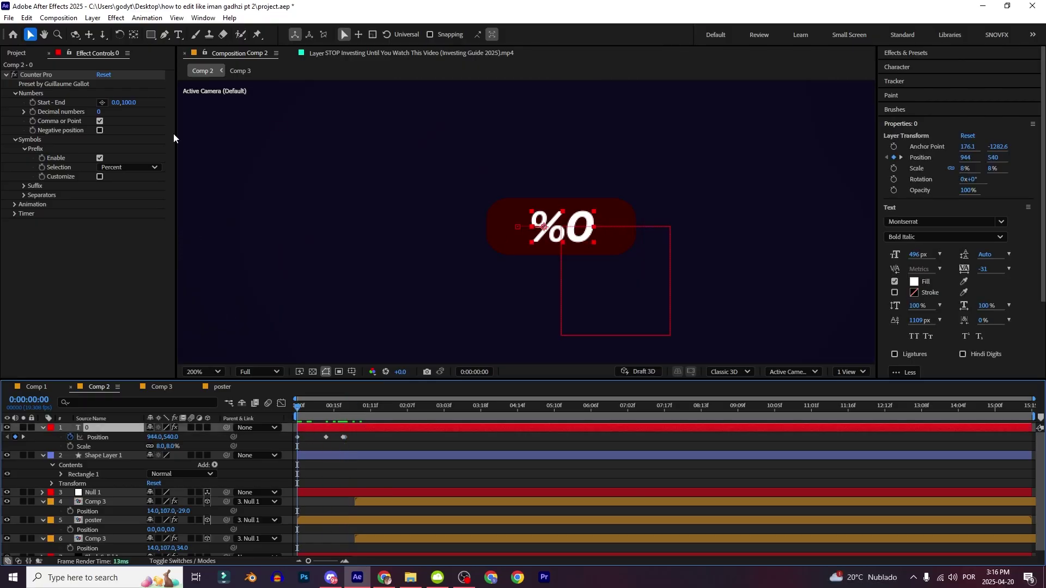
{"action": "left_click", "coordinate": [201, 18]}
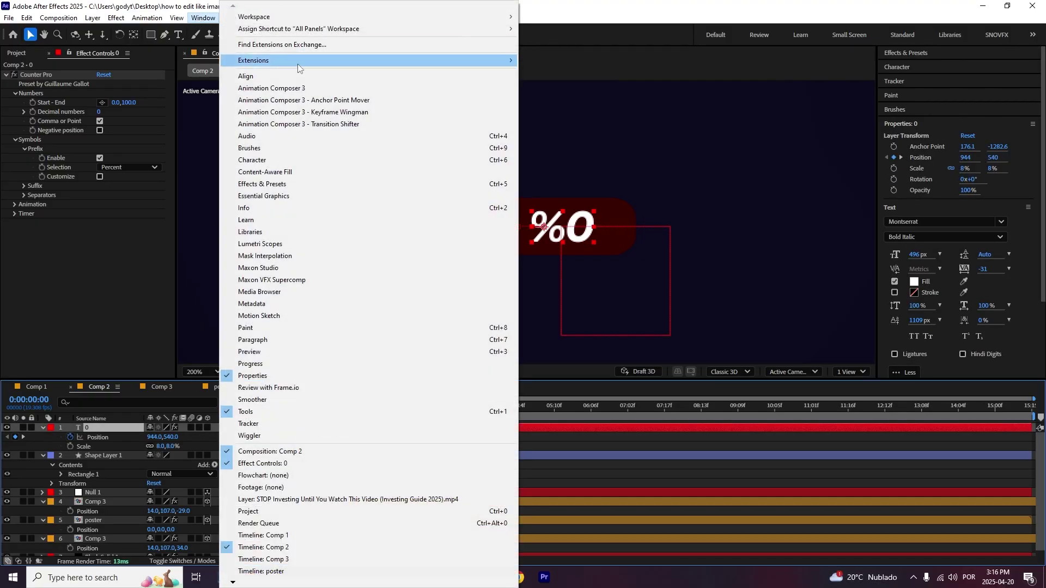
{"action": "mouse_move", "coordinate": [297, 62]}
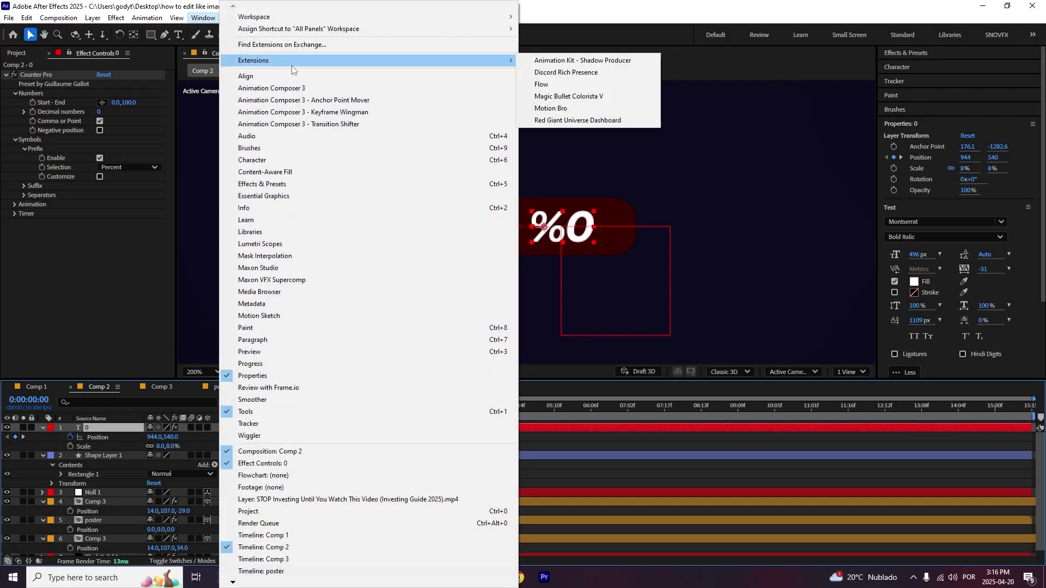
{"action": "left_click", "coordinate": [576, 61]}
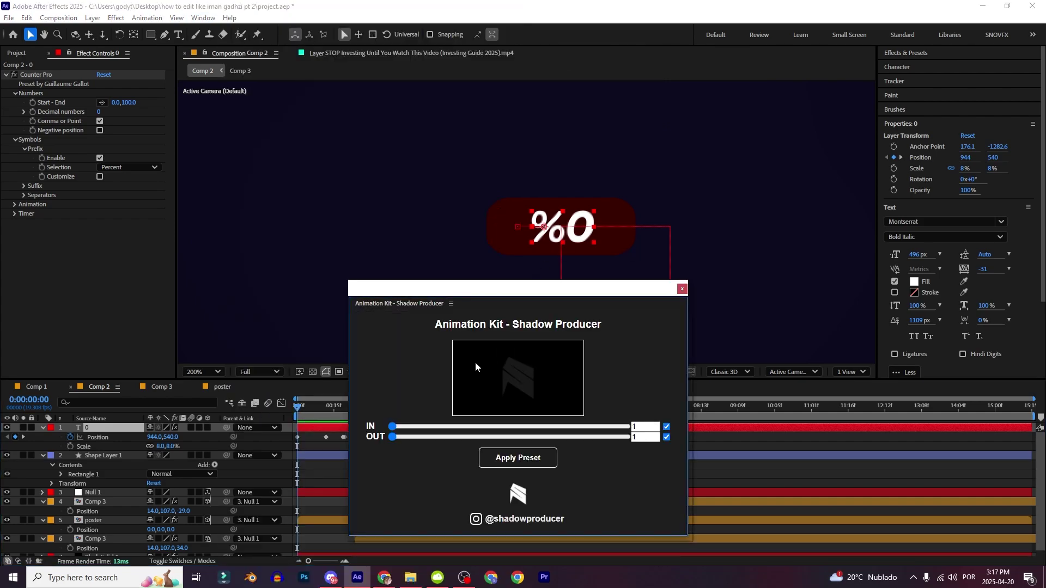
Step: Preview several IN text animation presets in Animation Kit for the counter text
{"action": "left_click", "coordinate": [469, 426]}
{"action": "left_click_drag", "start_coordinate": [468, 426], "coordinate": [439, 427]}
{"action": "left_click", "coordinate": [422, 426]}
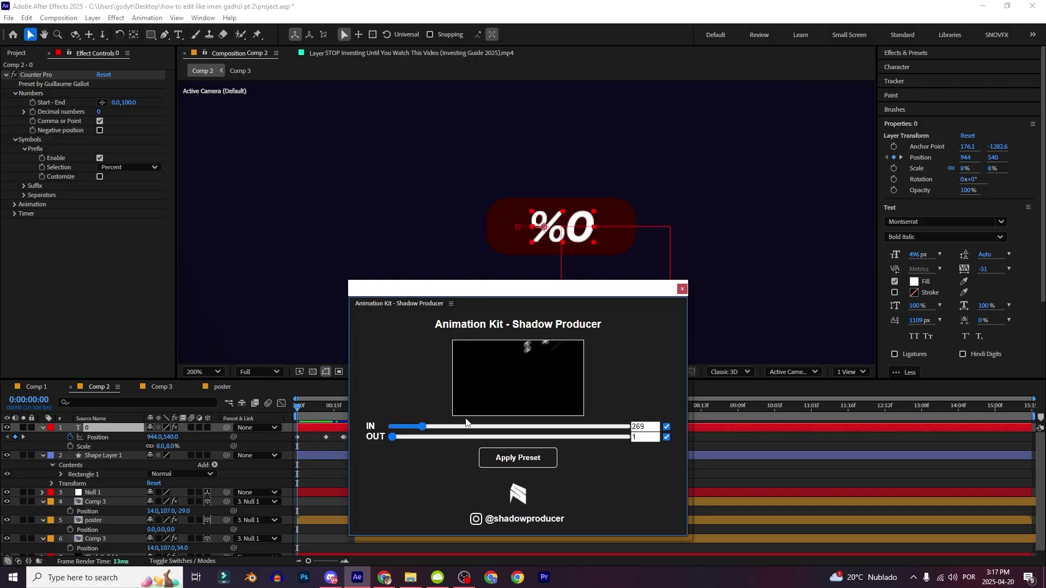
{"action": "left_click", "coordinate": [525, 426]}
{"action": "left_click", "coordinate": [553, 427]}
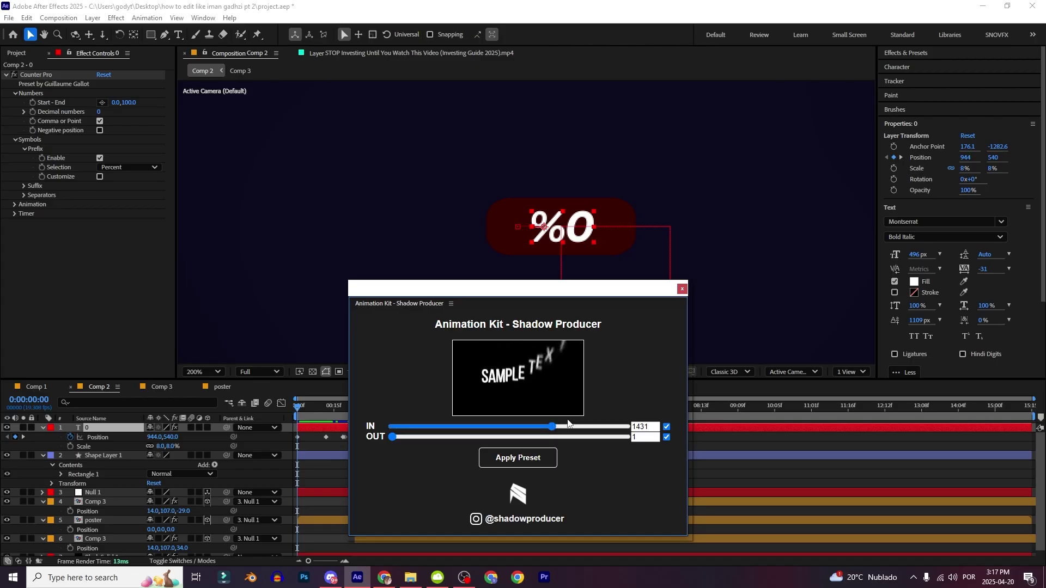
{"action": "left_click", "coordinate": [563, 427]}
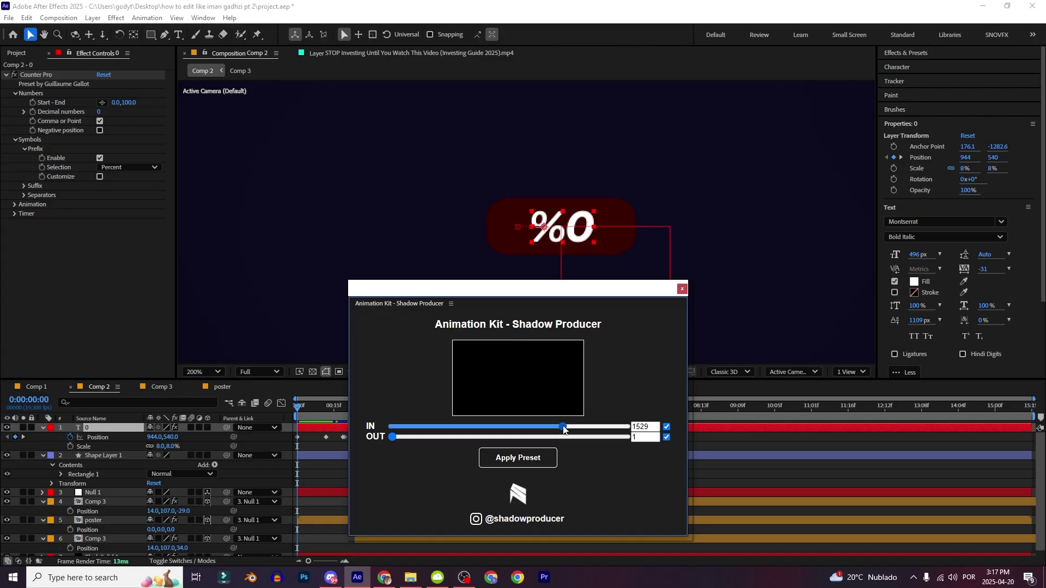
{"action": "left_click", "coordinate": [518, 429]}
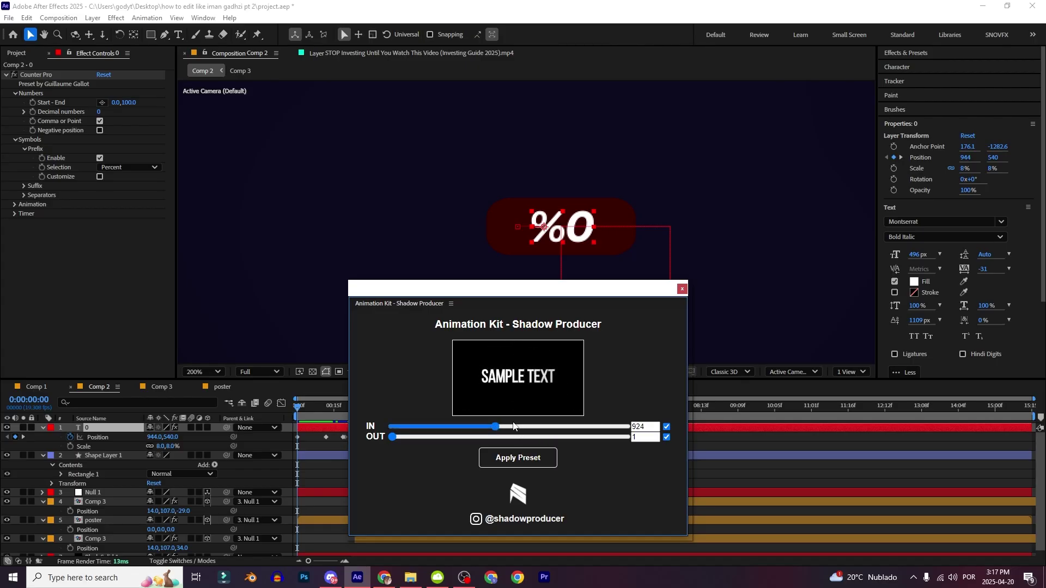
{"action": "left_click", "coordinate": [519, 429]}
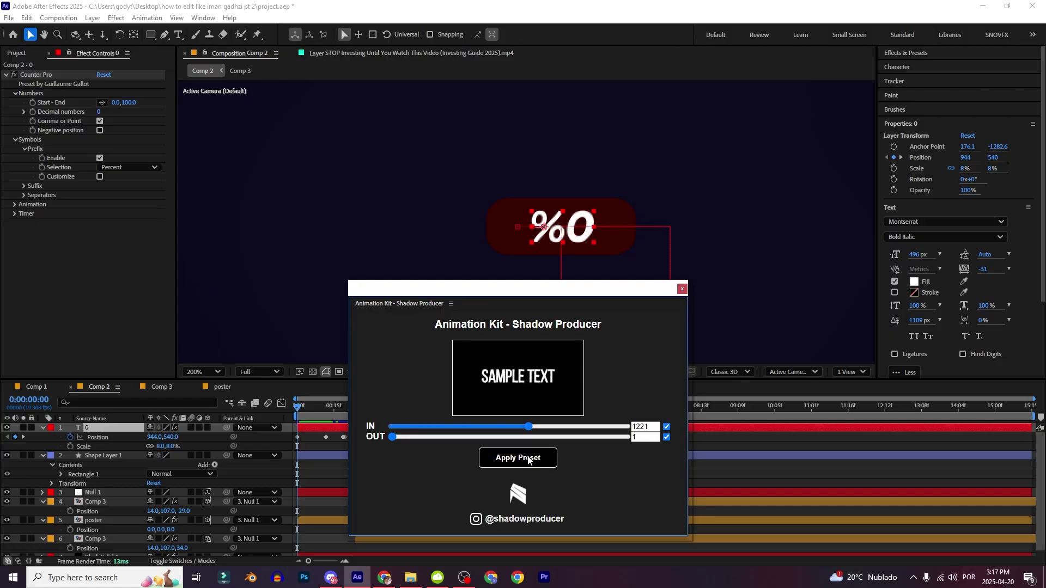
Step: Apply IN preset 1304 with OUT preset 1 to the counter text, close Animation Kit, and return to the first frame
{"action": "left_click", "coordinate": [528, 427]}
{"action": "left_click", "coordinate": [537, 427]}
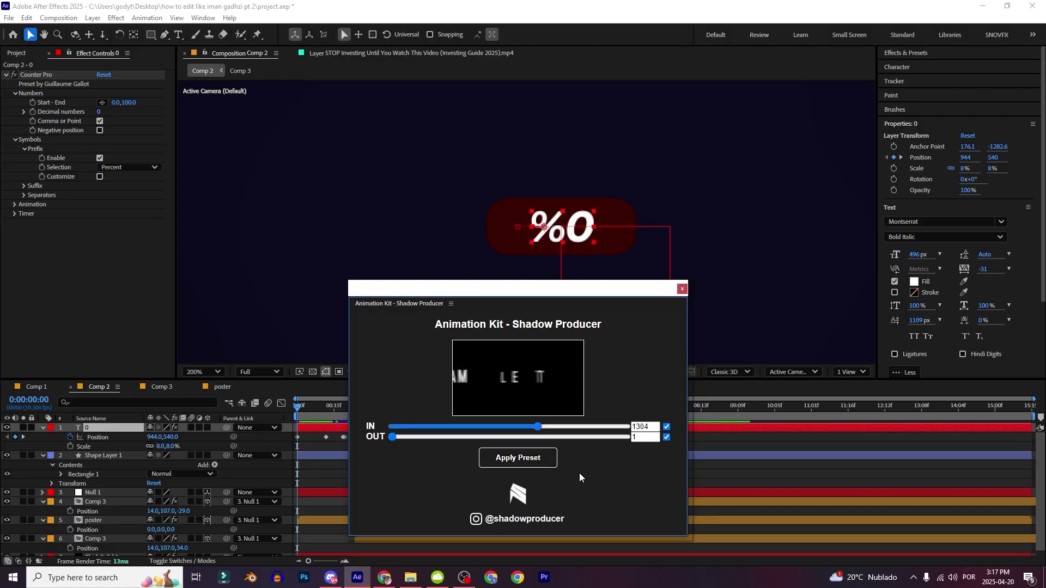
{"action": "left_click", "coordinate": [532, 458]}
{"action": "right_click", "coordinate": [382, 306]}
{"action": "left_click", "coordinate": [401, 312]}
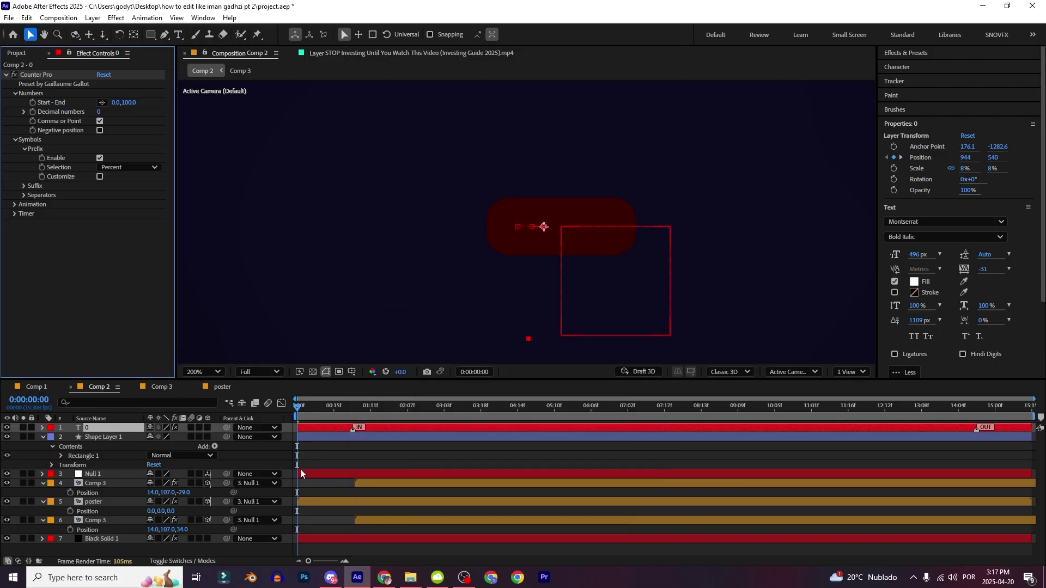
{"action": "left_click", "coordinate": [301, 464]}
{"action": "left_click_drag", "start_coordinate": [298, 409], "coordinate": [122, 440]}
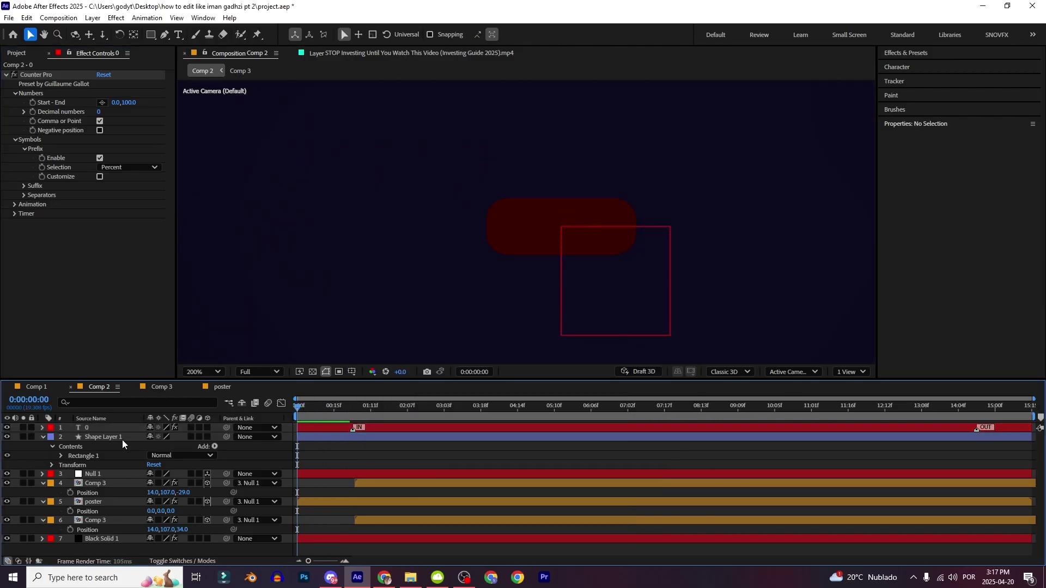
Step: Duplicate the rounded rectangle's Shape Layer 1
{"action": "left_click", "coordinate": [116, 437]}
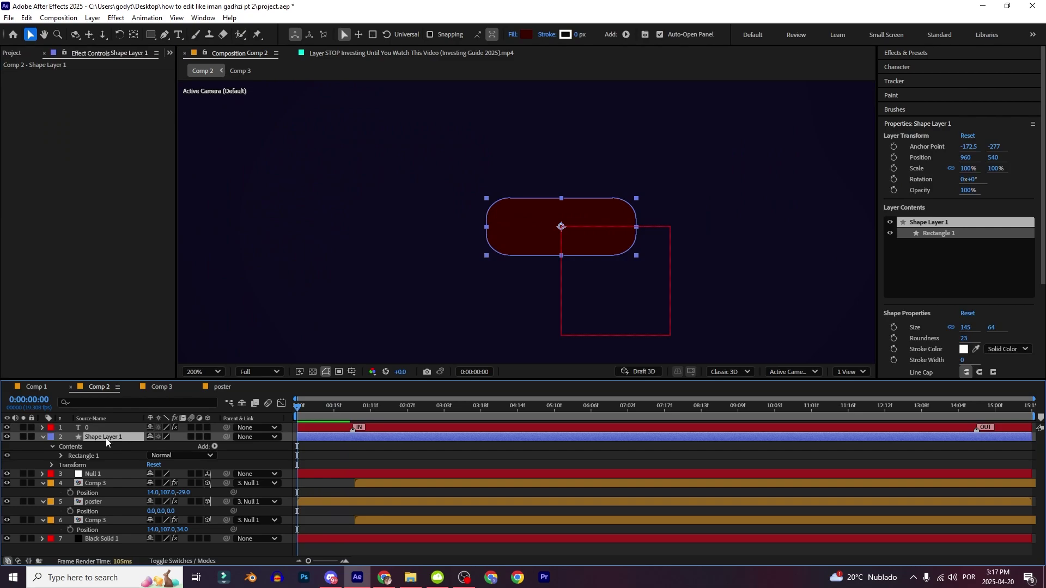
{"action": "key", "text": "ctrl+d"}
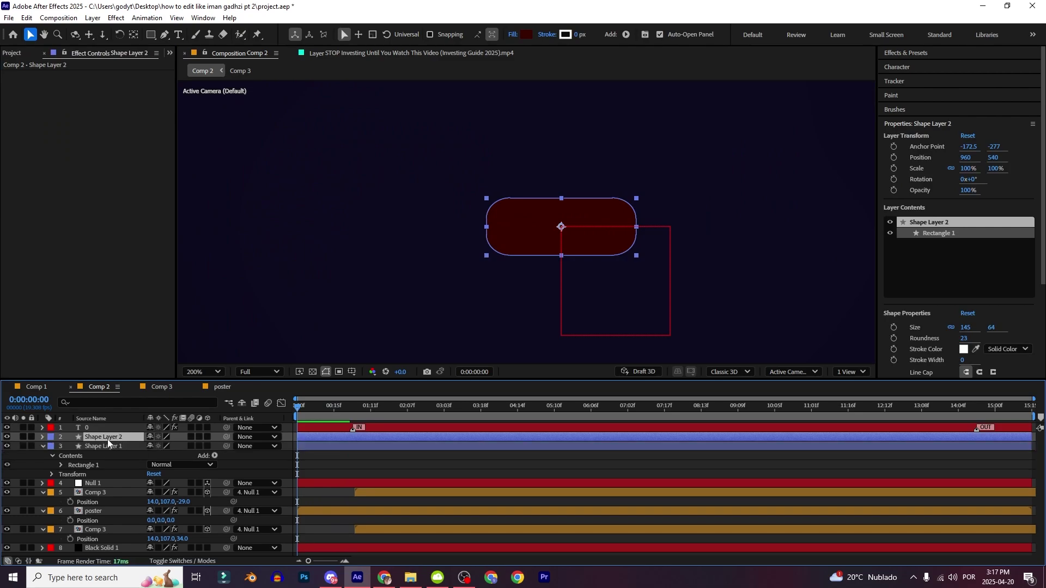
Step: Move the counter text layer directly below Shape Layer 2 and set Shape Layer 2 as its track matte
{"action": "left_click", "coordinate": [104, 430]}
{"action": "left_click_drag", "start_coordinate": [94, 428], "coordinate": [102, 440]}
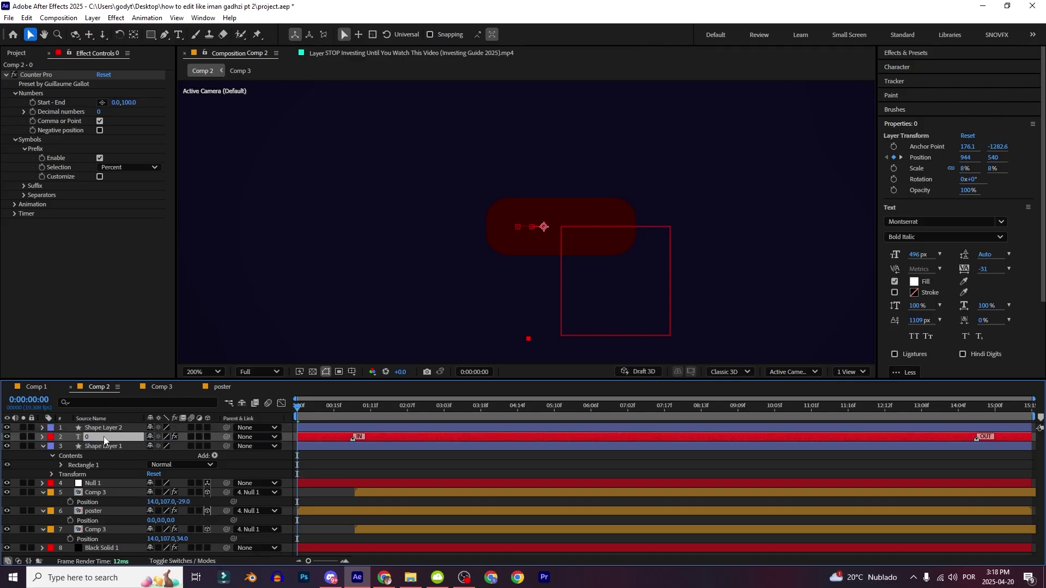
{"action": "left_click", "coordinate": [177, 563]}
{"action": "left_click", "coordinate": [221, 438]}
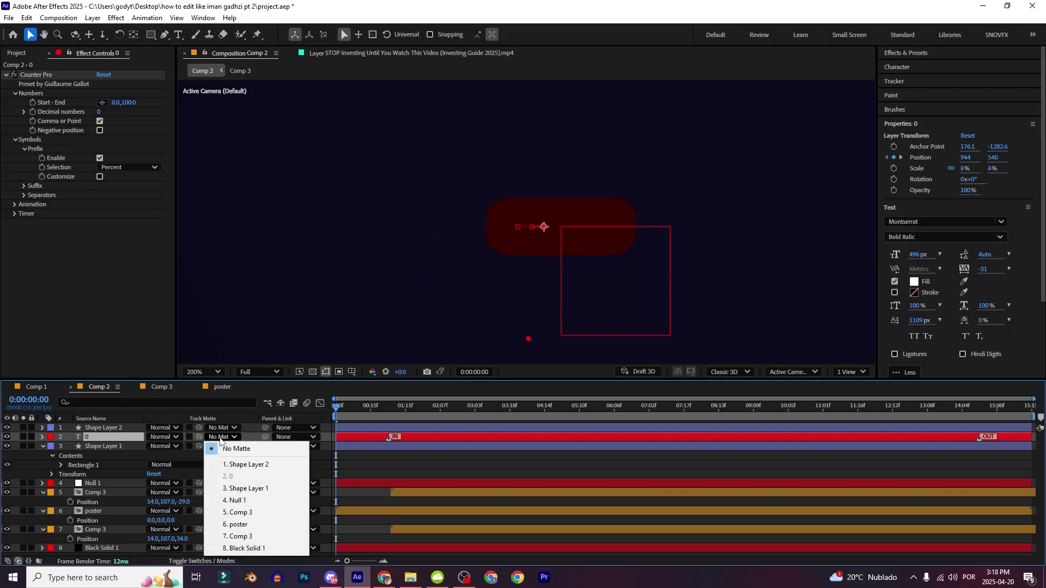
{"action": "left_click", "coordinate": [237, 469]}
Step: Preview the matted counter text animation and return to the first frame
{"action": "key", "text": "space"}
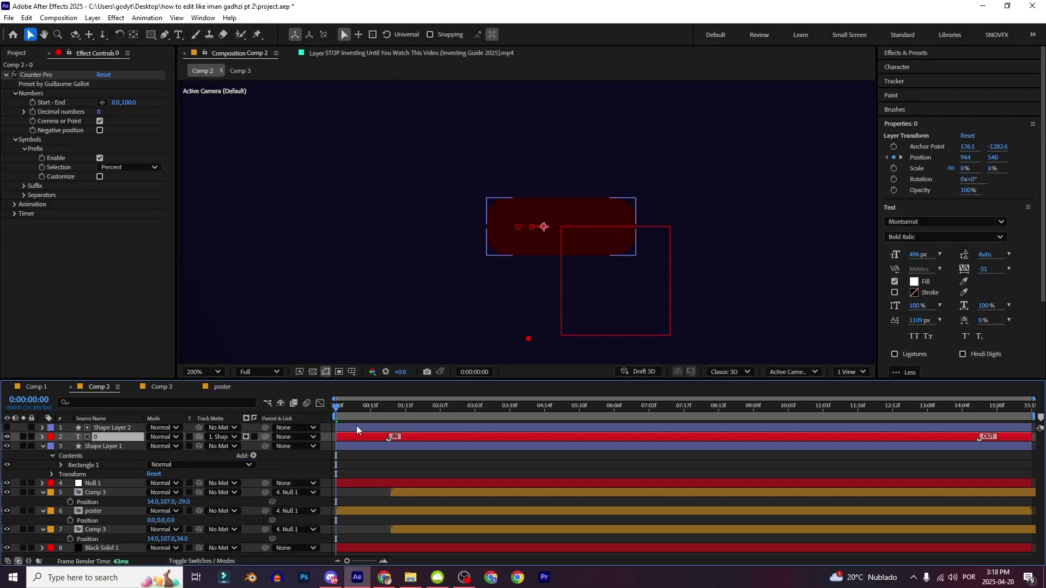
{"action": "mouse_move", "coordinate": [551, 222]}
{"action": "left_mouse_down"}
{"action": "mouse_move", "coordinate": [567, 250]}
{"action": "mouse_move", "coordinate": [531, 232]}
{"action": "mouse_move", "coordinate": [542, 232]}
{"action": "left_mouse_up"}
{"action": "key", "text": "ctrl+z"}
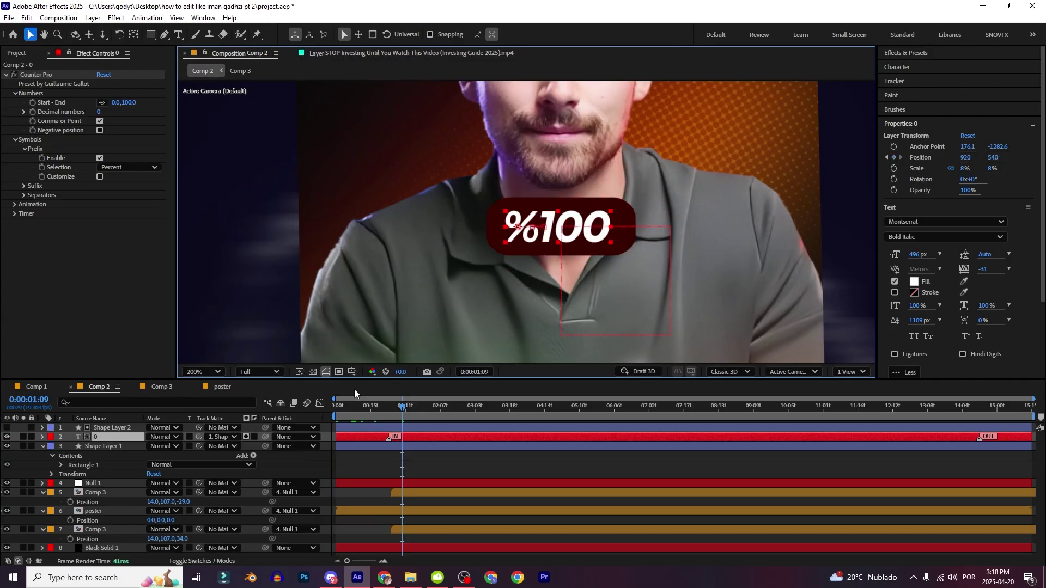
{"action": "left_click_drag", "start_coordinate": [362, 406], "coordinate": [259, 421]}
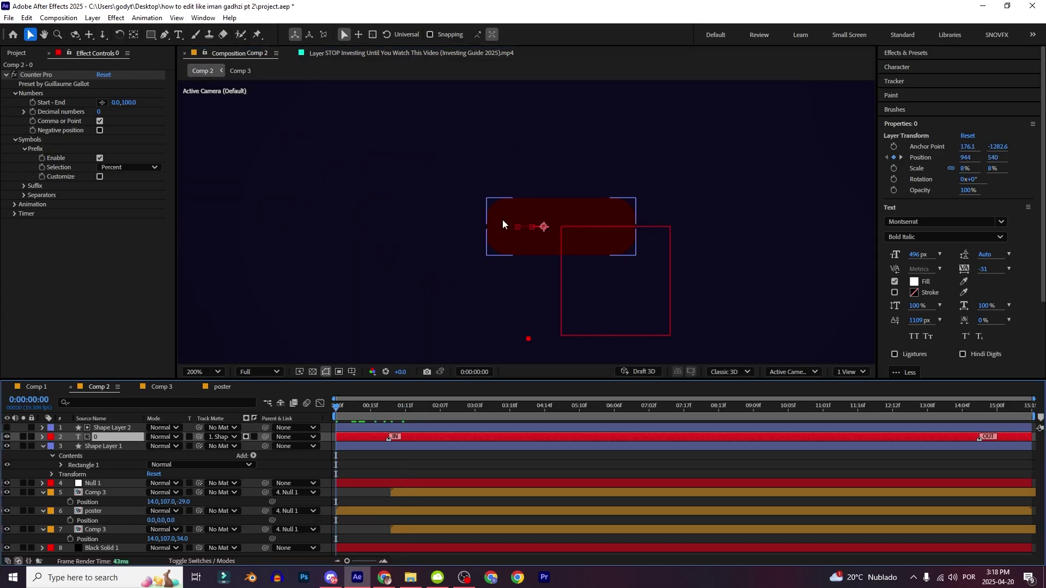
Step: Pre-compose the counter text as 0 Comp 1 with all attributes moved, and matte it with Shape Layer 2
{"action": "key", "text": "ctrl+shift+c"}
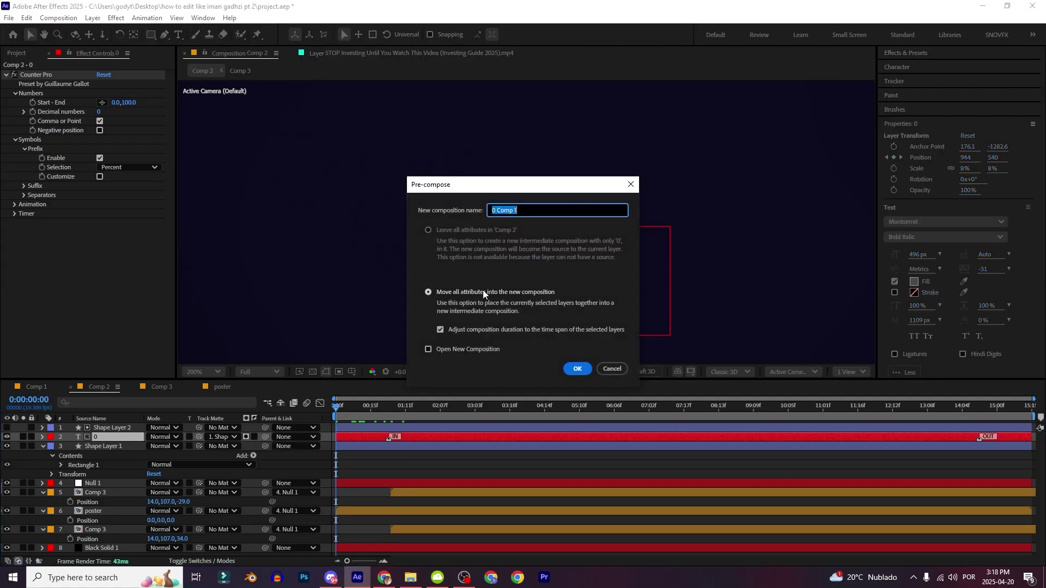
{"action": "left_click", "coordinate": [577, 369]}
{"action": "left_click", "coordinate": [222, 437]}
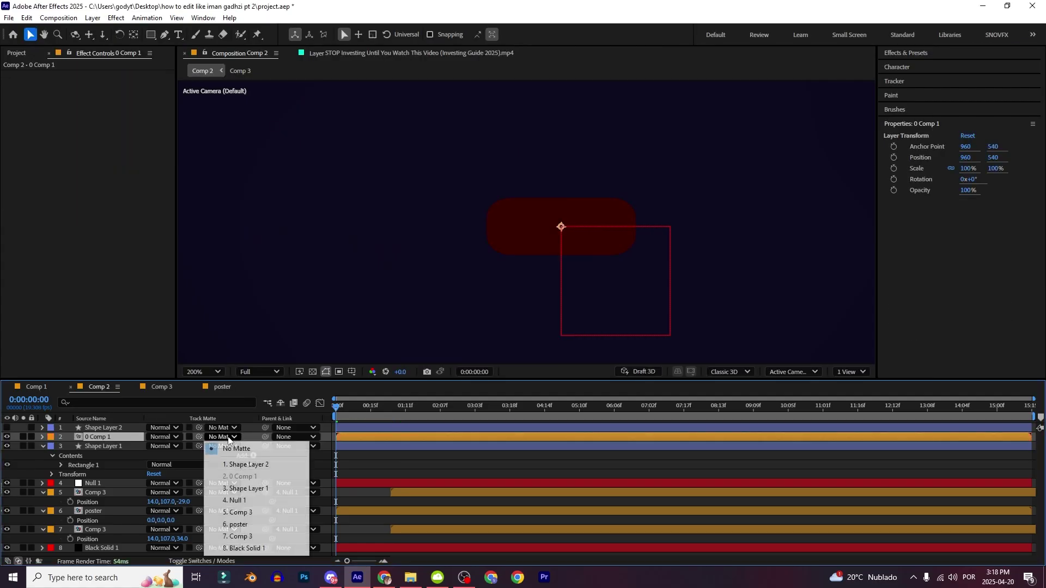
{"action": "left_click", "coordinate": [239, 464]}
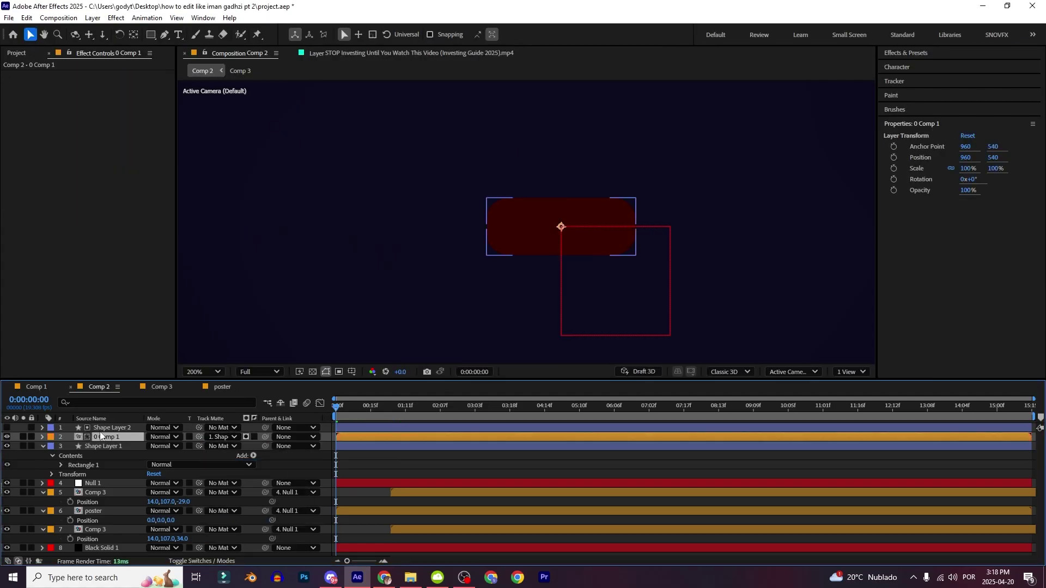
{"action": "left_click", "coordinate": [339, 427]}
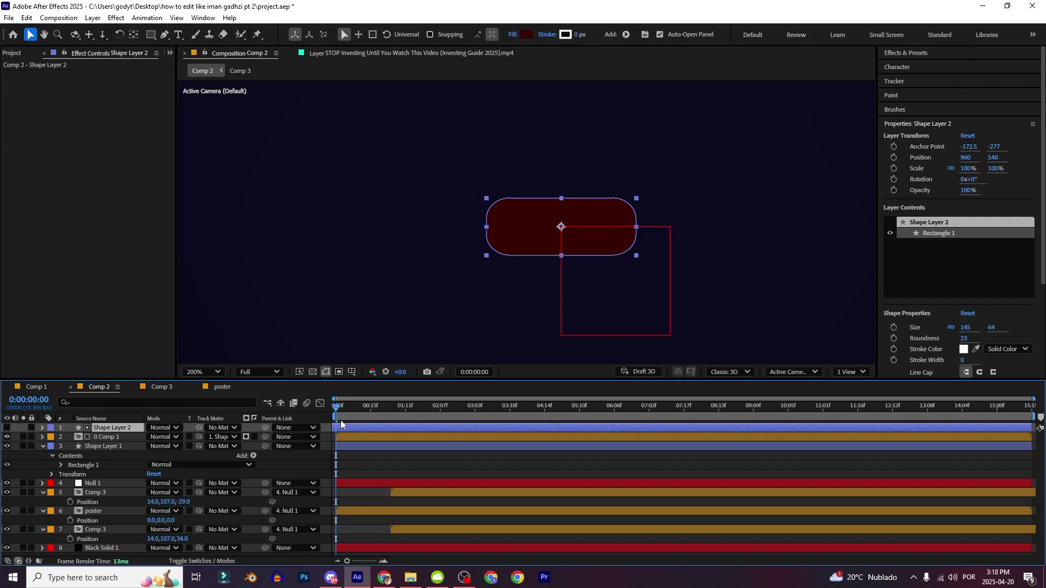
{"action": "key", "text": "space"}
{"action": "key", "text": "space"}
Step: Animate 0 Comp 1's position from 960, 630 at the first frame up to 960, 540 at about 1.5 seconds
{"action": "left_click", "coordinate": [89, 438]}
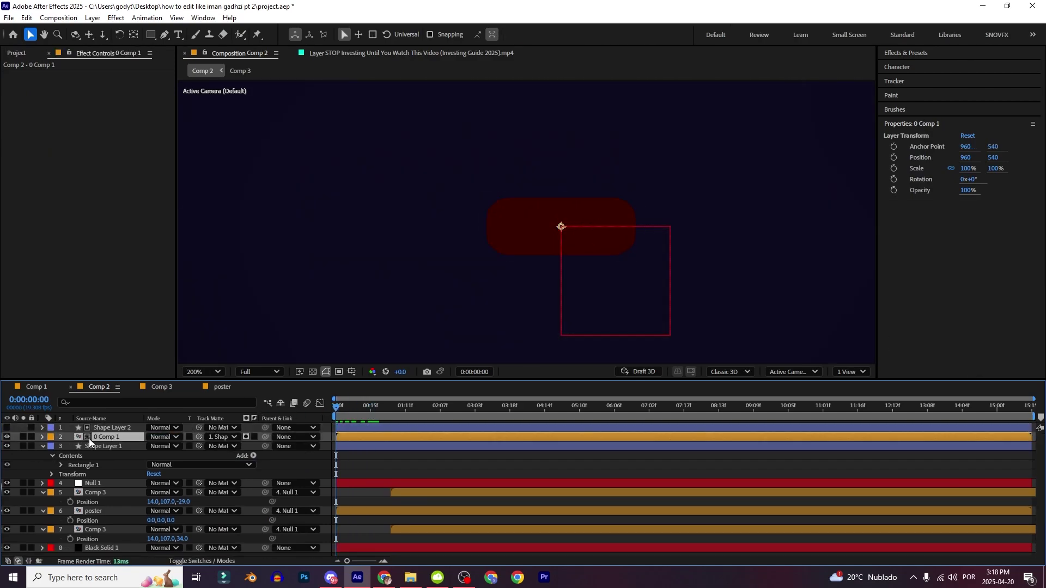
{"action": "key", "text": "p"}
{"action": "left_click", "coordinate": [70, 446]}
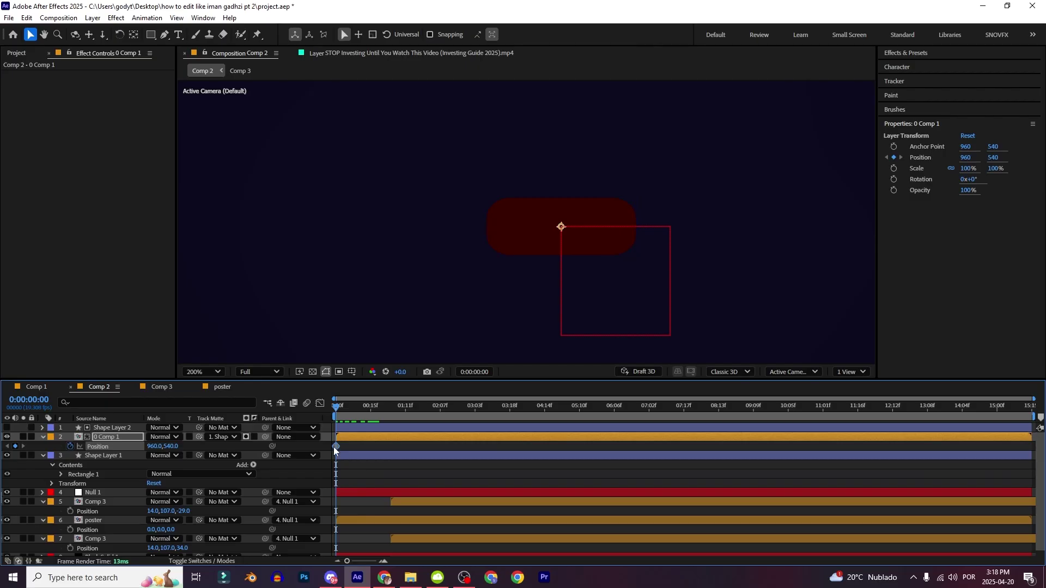
{"action": "left_click_drag", "start_coordinate": [335, 447], "coordinate": [408, 446]}
{"action": "left_click_drag", "start_coordinate": [173, 446], "coordinate": [233, 446]}
Step: Ease the counter's position keyframes in the speed graph so the movement starts fast and slows gradually to a stop
{"action": "left_click", "coordinate": [409, 446]}
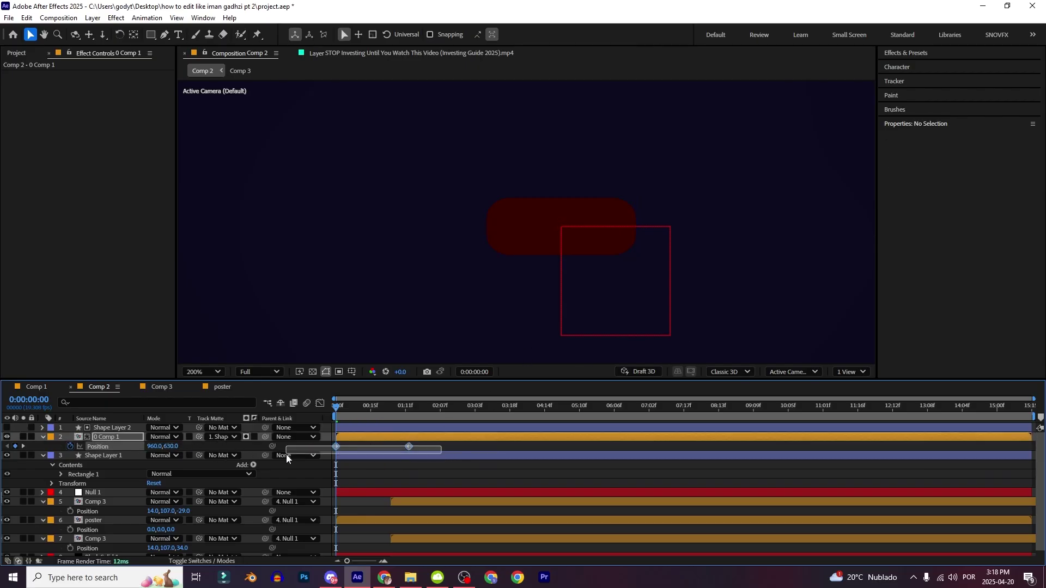
{"action": "left_click", "coordinate": [322, 403]}
{"action": "left_click", "coordinate": [336, 531]}
{"action": "mouse_move", "coordinate": [349, 531]}
{"action": "left_mouse_down"}
{"action": "mouse_move", "coordinate": [337, 531]}
{"action": "mouse_move", "coordinate": [388, 534]}
{"action": "mouse_move", "coordinate": [342, 526]}
{"action": "left_mouse_up"}
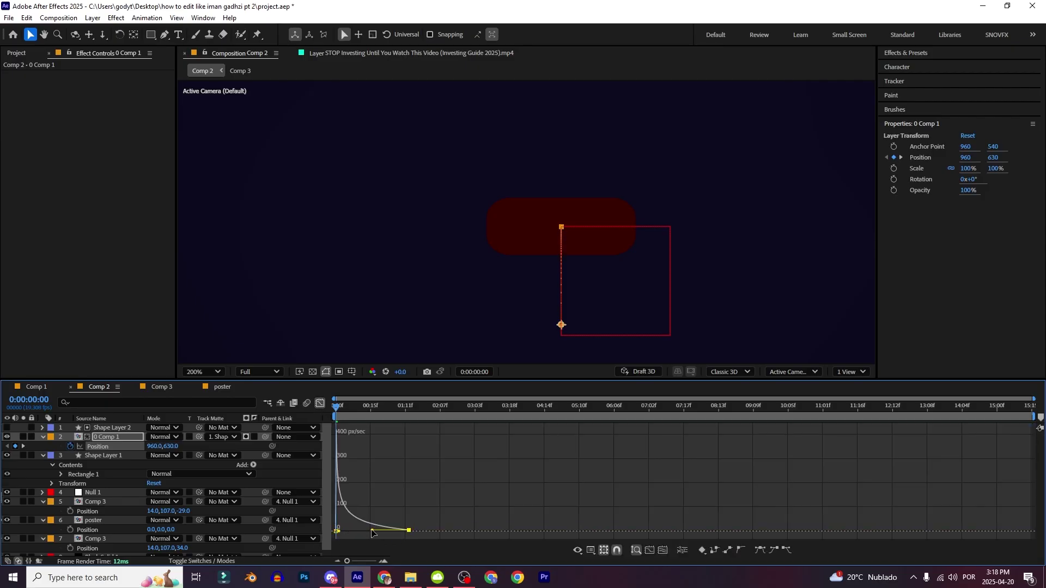
{"action": "left_click", "coordinate": [320, 403]}
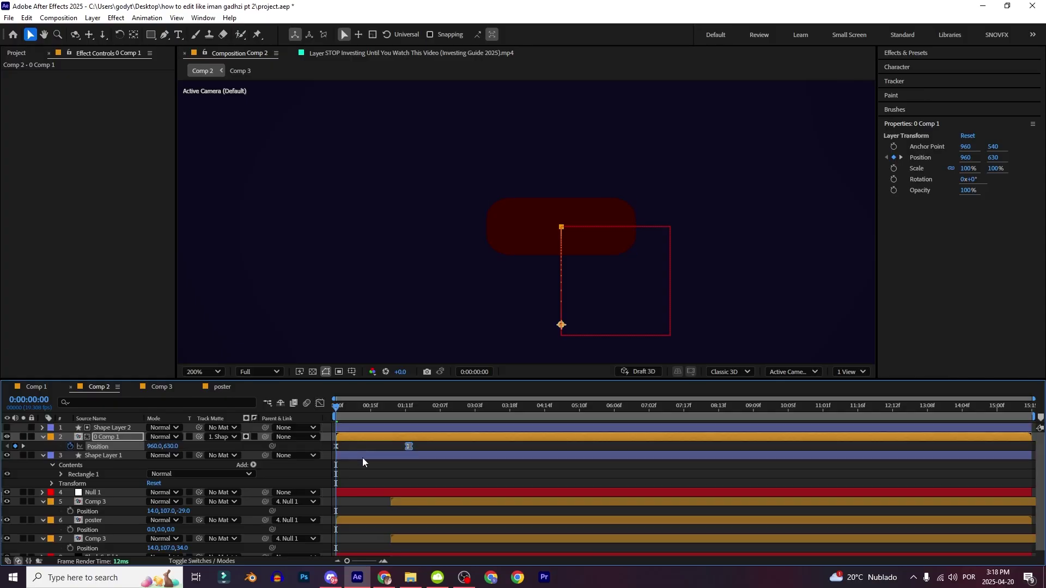
Step: Copy the poster layer's S_DissolveBlur Dissolve Percent keyframes onto 0 Comp 1 and preview the counter's entrance
{"action": "left_click", "coordinate": [348, 514]}
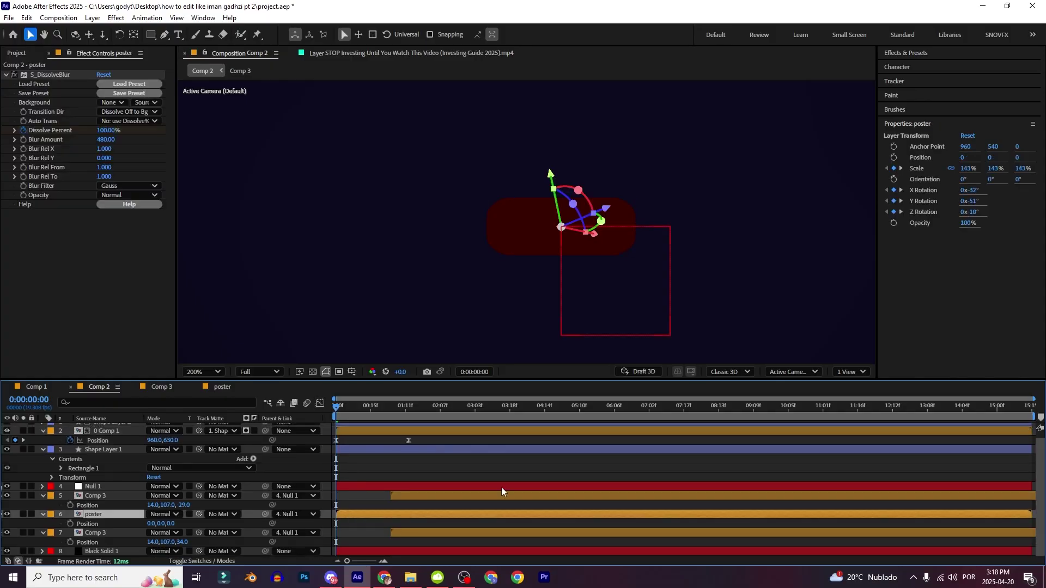
{"action": "key", "text": "u"}
{"action": "scroll", "coordinate": [482, 521], "scroll_direction": "down", "scroll_amount": 2}
{"action": "left_click_drag", "start_coordinate": [387, 484], "coordinate": [327, 501]}
{"action": "scroll", "coordinate": [328, 515], "scroll_direction": "up", "scroll_amount": 1}
{"action": "left_click_drag", "start_coordinate": [392, 513], "coordinate": [332, 516]}
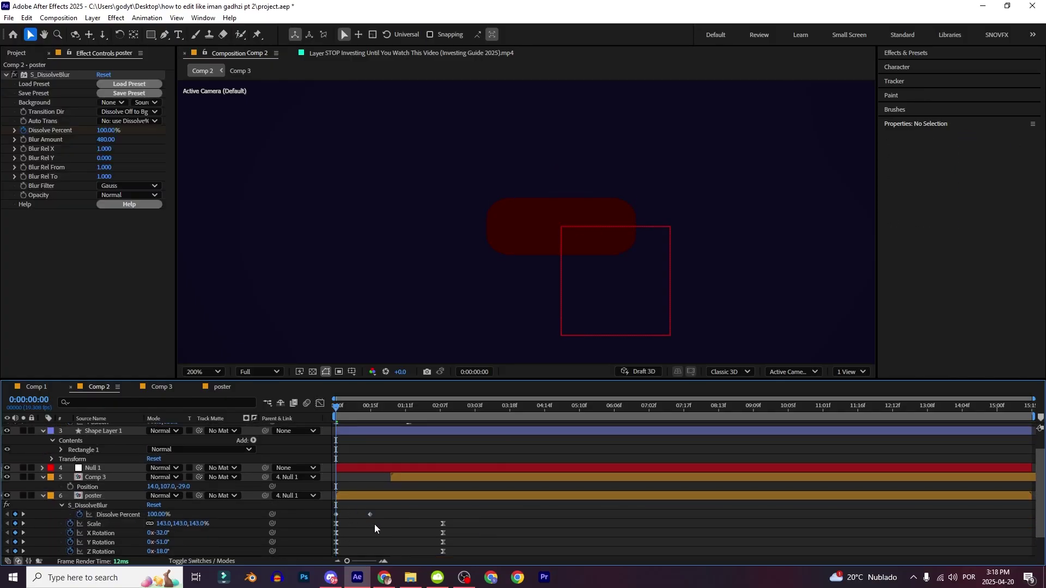
{"action": "scroll", "coordinate": [117, 474], "scroll_direction": "up", "scroll_amount": 1}
{"action": "left_click", "coordinate": [108, 436]}
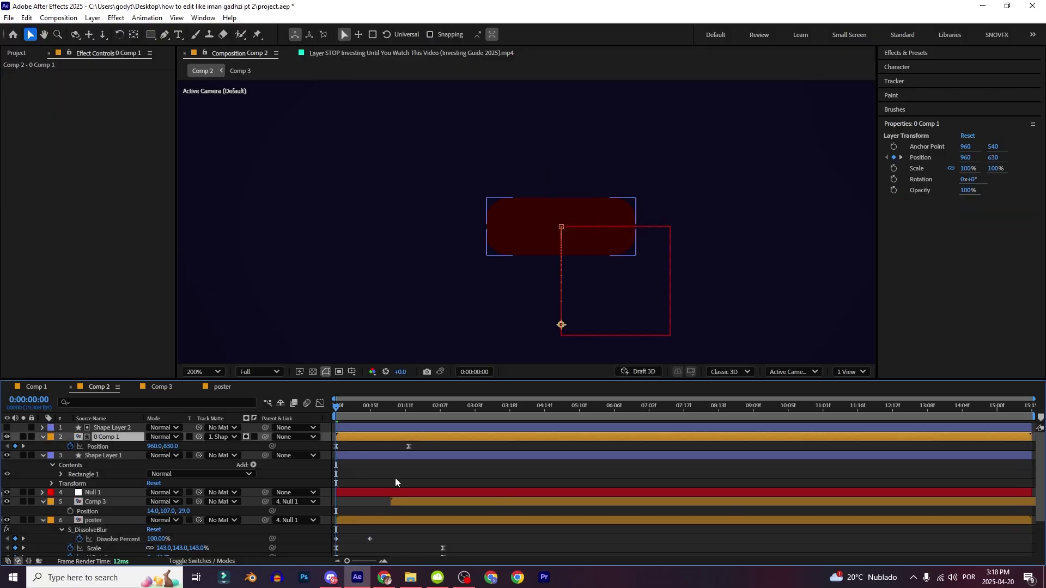
{"action": "key", "text": "ctrl+v"}
{"action": "key", "text": "space"}
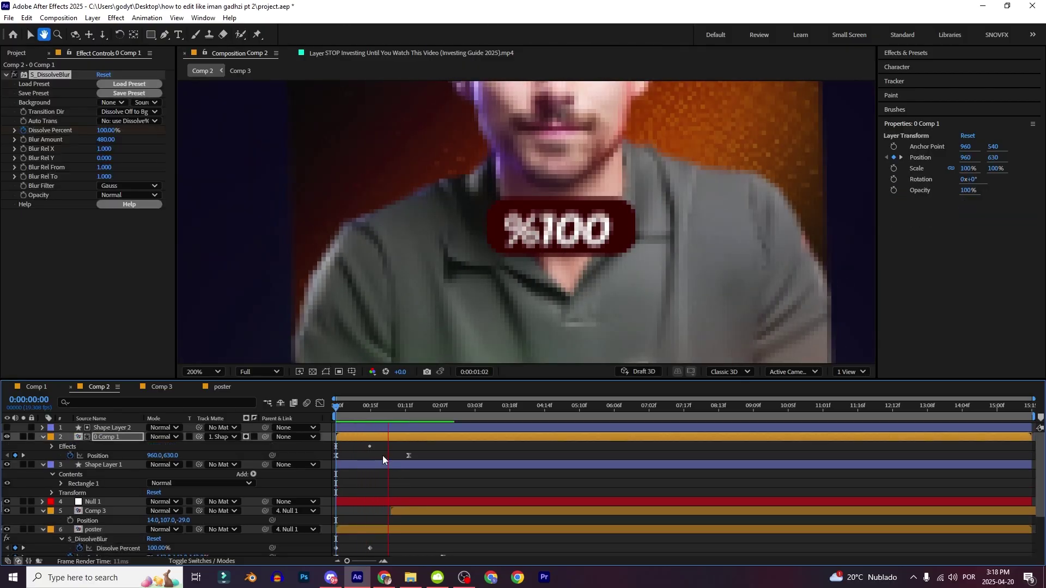
{"action": "key", "text": "space"}
Step: Shift the counter's starting position keyframe before the first frame, and move its ending position and Dissolve Percent keyframes earlier
{"action": "left_click", "coordinate": [355, 448]}
{"action": "left_click_drag", "start_coordinate": [349, 409], "coordinate": [333, 411]}
{"action": "left_click_drag", "start_coordinate": [408, 455], "coordinate": [404, 455]}
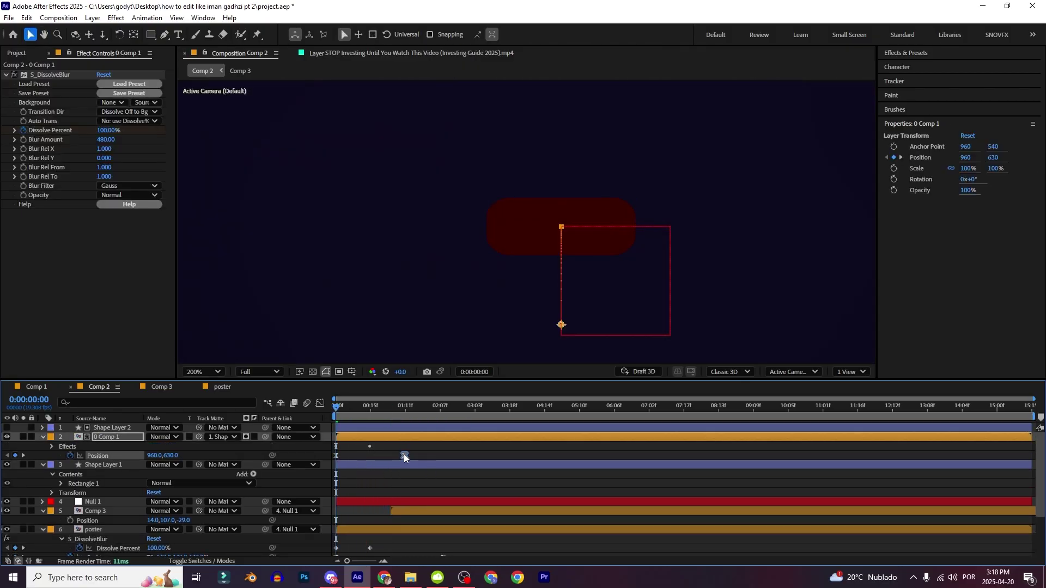
{"action": "left_click", "coordinate": [325, 453]}
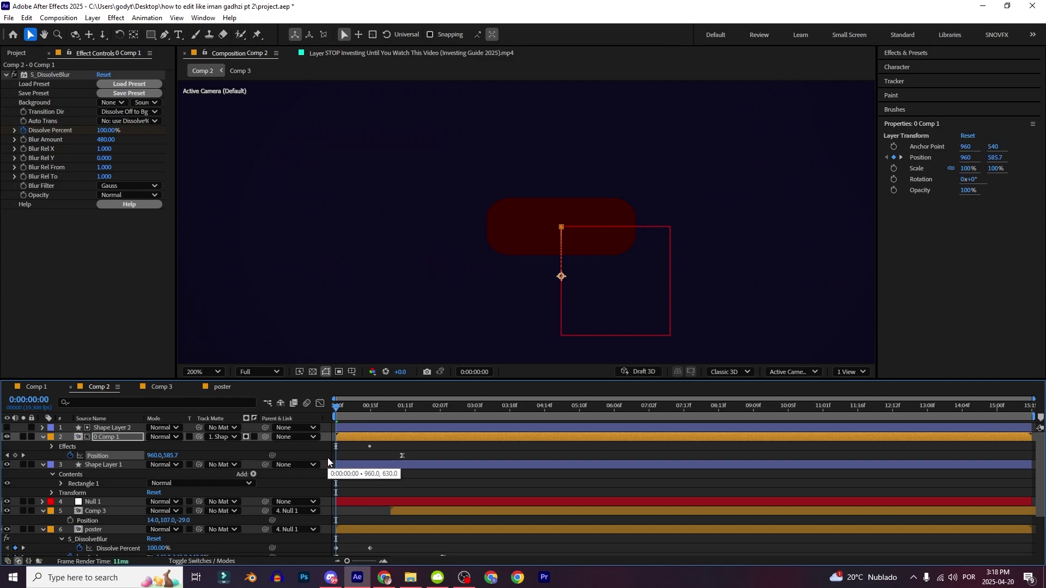
{"action": "key", "text": "u"}
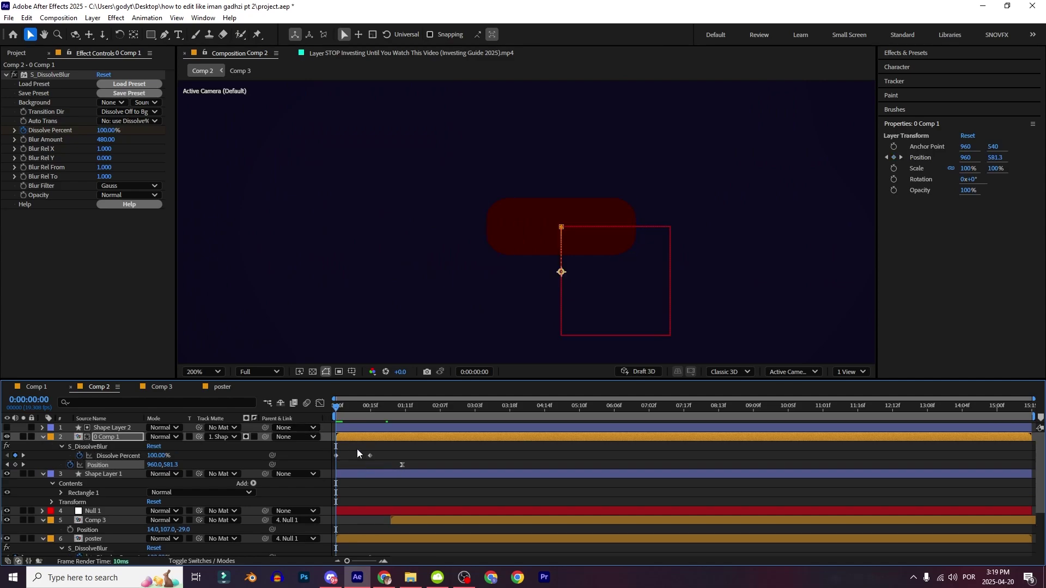
{"action": "left_click", "coordinate": [358, 448]}
{"action": "left_click_drag", "start_coordinate": [337, 409], "coordinate": [341, 409]}
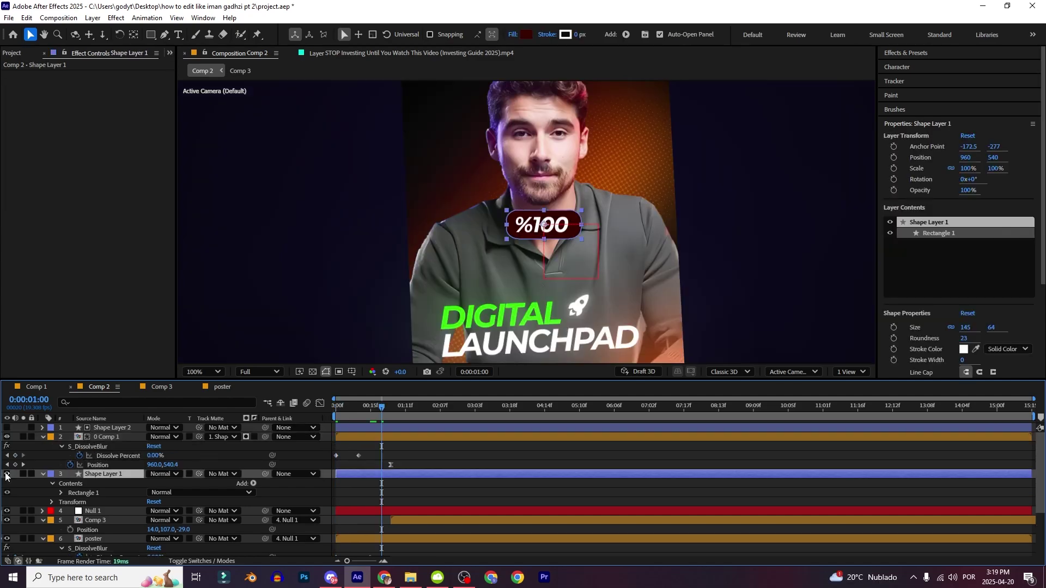
Step: Apply the CC Light Sweep effect to Shape Layer 1, the badge's rounded rectangle
{"action": "left_click", "coordinate": [7, 474]}
{"action": "left_click", "coordinate": [7, 474]}
{"action": "scroll", "coordinate": [540, 275], "scroll_direction": "up", "scroll_amount": 2}
{"action": "key", "text": "ctrl+space"}
{"action": "type", "text": "cc lig"}
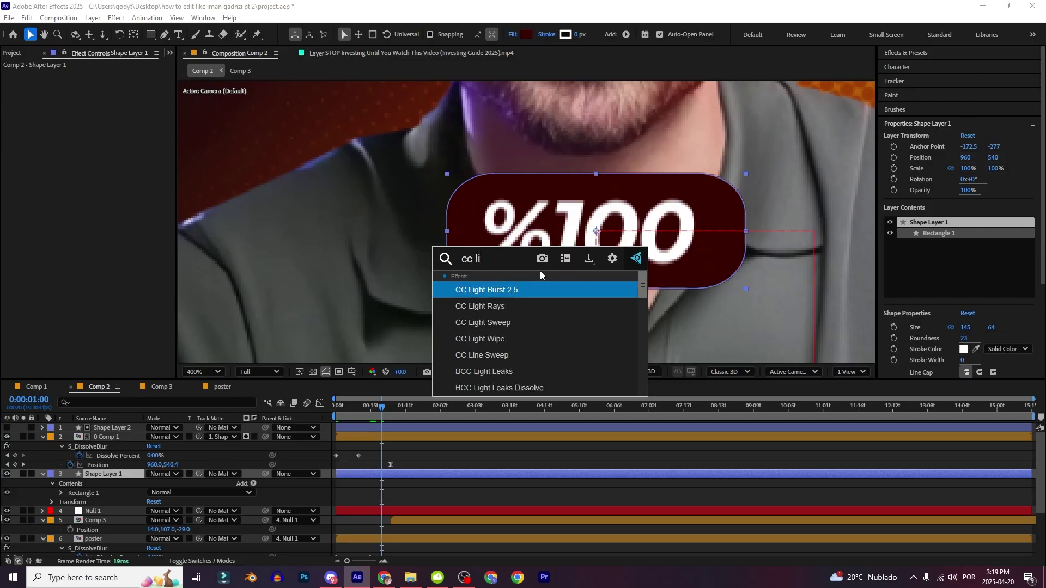
{"action": "key", "text": "Down"}
{"action": "key", "text": "Down"}
{"action": "key", "text": "Return"}
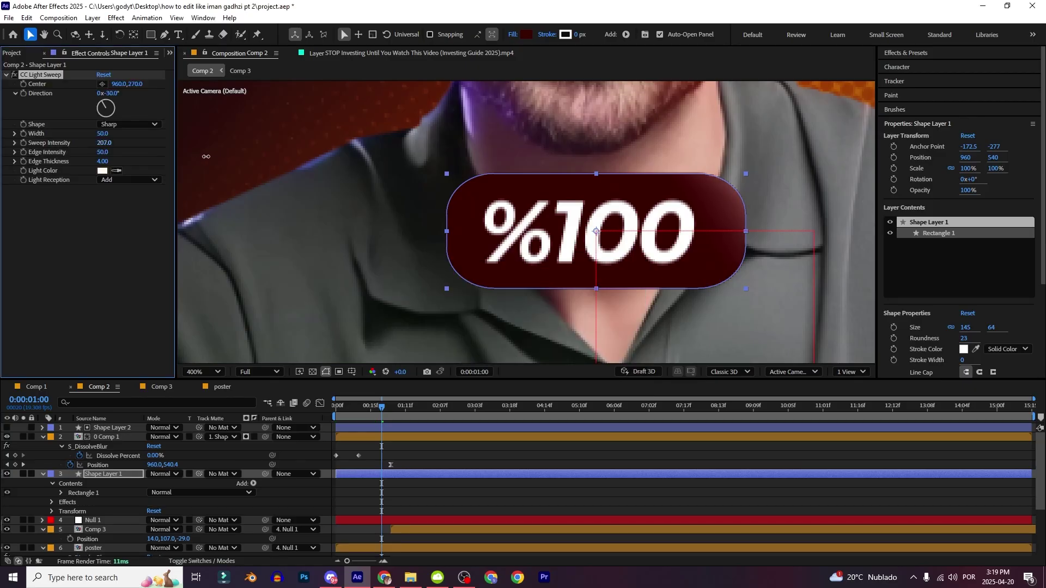
Step: Set the badge's light sweep to center 842, 270, width 94 and sweep intensity 26
{"action": "mouse_move", "coordinate": [206, 156]}
{"action": "left_mouse_down"}
{"action": "mouse_move", "coordinate": [164, 154]}
{"action": "mouse_move", "coordinate": [195, 149]}
{"action": "left_mouse_up"}
{"action": "left_click_drag", "start_coordinate": [125, 88], "coordinate": [78, 104]}
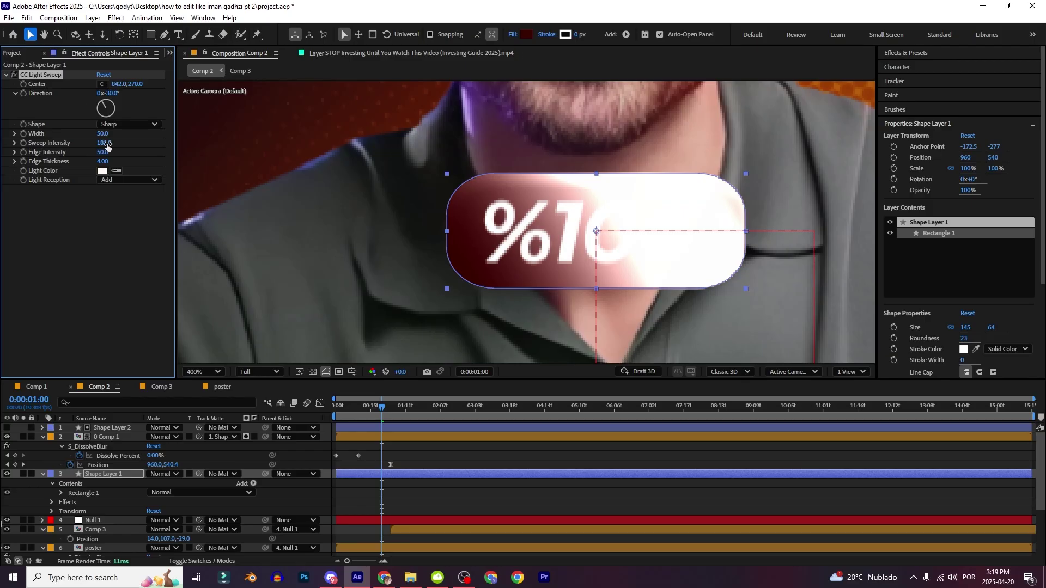
{"action": "left_click_drag", "start_coordinate": [108, 146], "coordinate": [71, 146]}
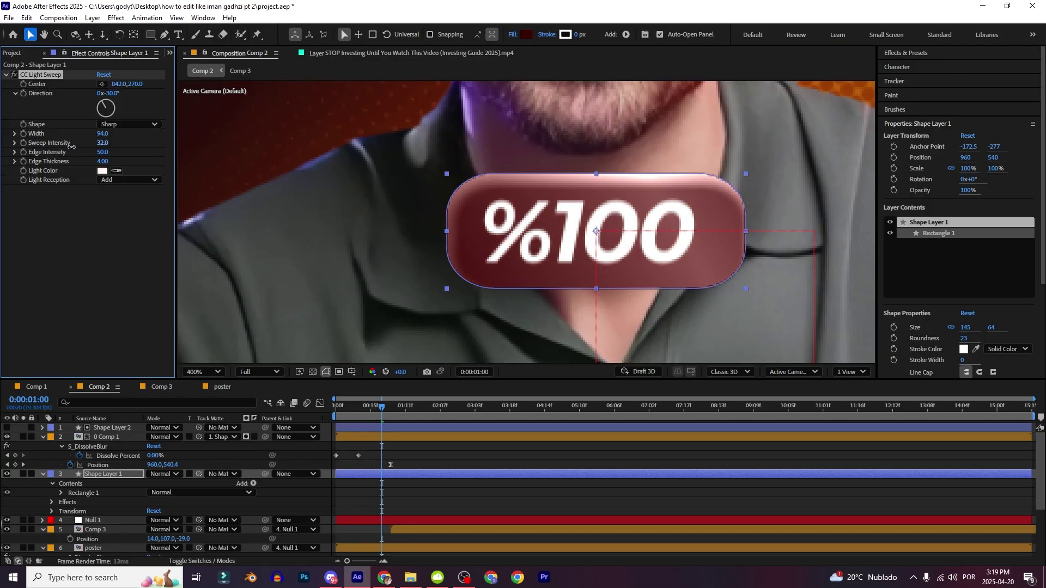
{"action": "left_click_drag", "start_coordinate": [71, 147], "coordinate": [68, 147]}
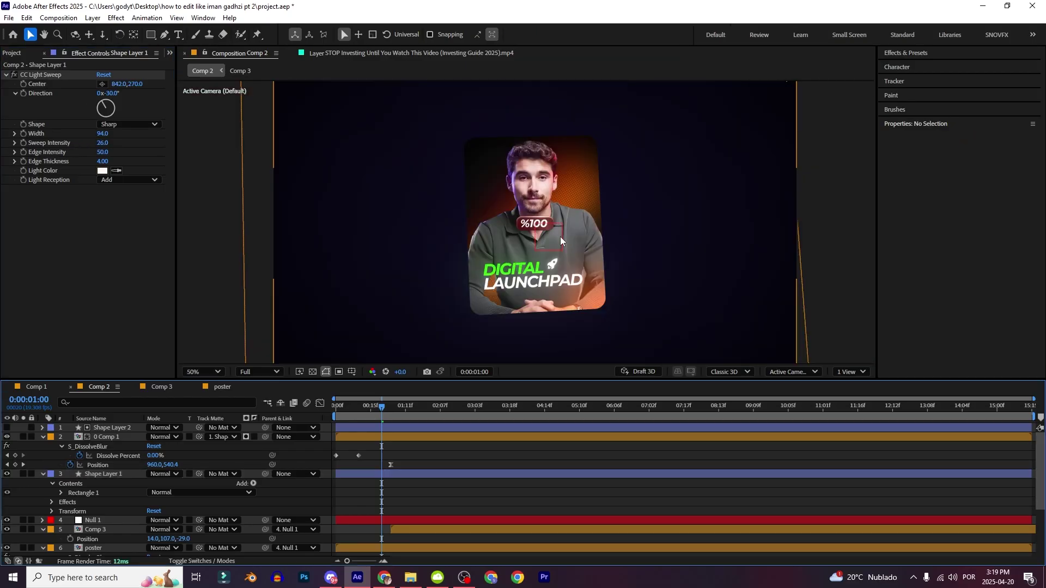
{"action": "scroll", "coordinate": [560, 236], "scroll_direction": "up", "scroll_amount": 2}
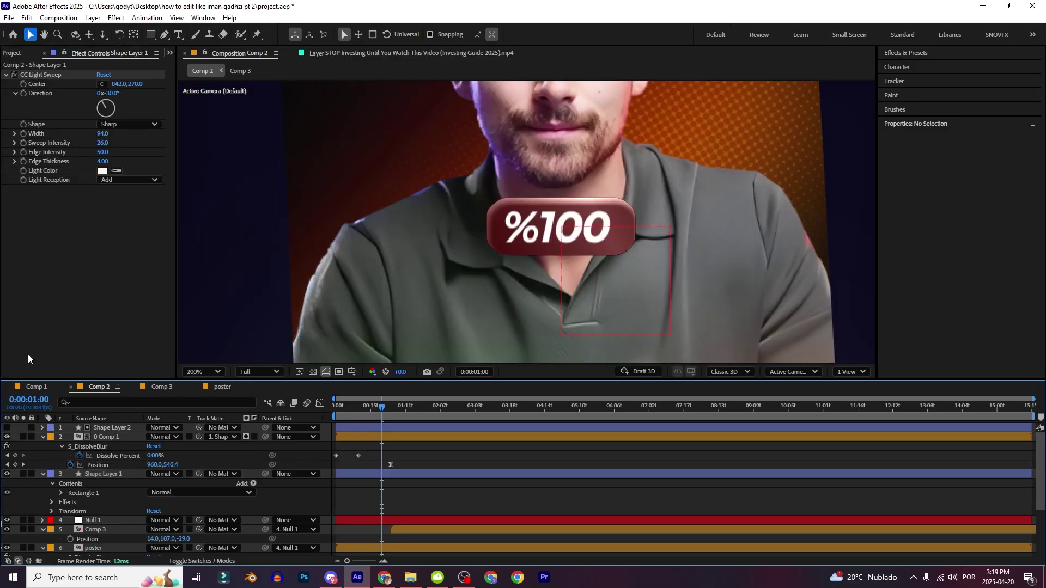
Step: Pre-compose Shape Layer 2, 0 Comp 1 and Shape Layer 1 together as Pre-comp 1 with all attributes moved
{"action": "left_click", "coordinate": [109, 429]}
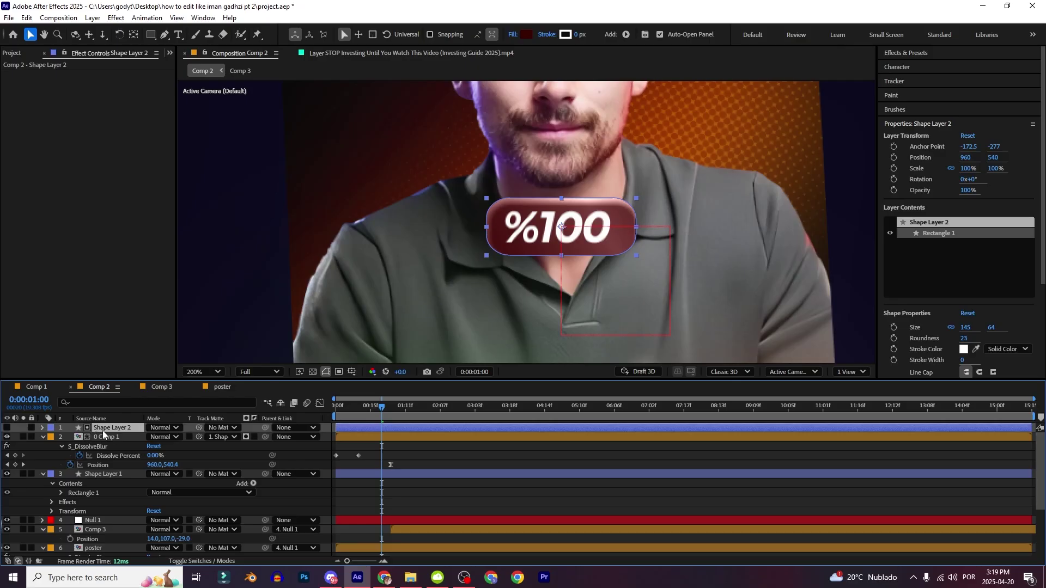
{"action": "left_click", "coordinate": [119, 475], "text": "shift"}
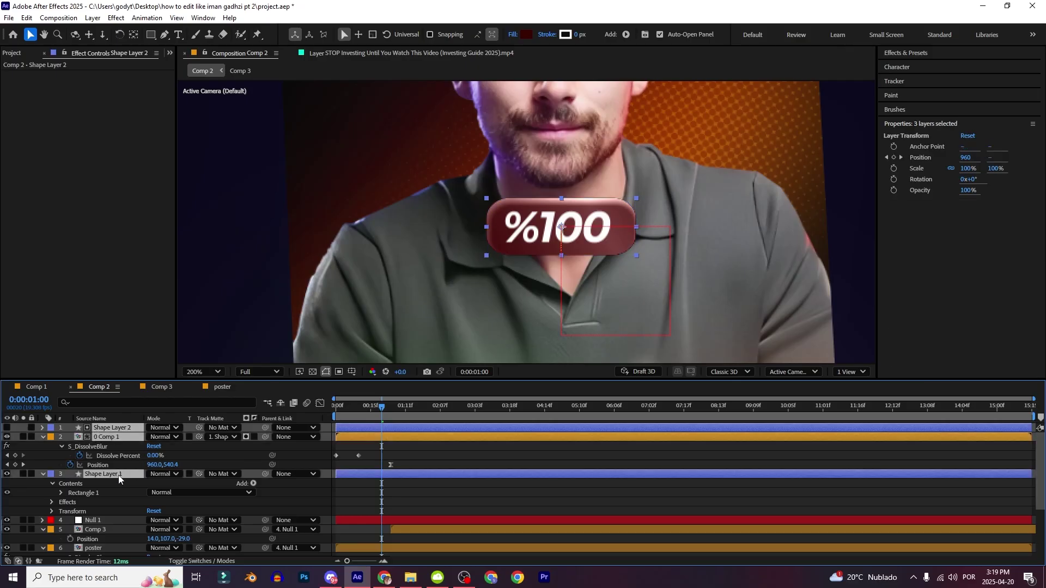
{"action": "key", "text": "comma"}
{"action": "key", "text": "ctrl+shift+c"}
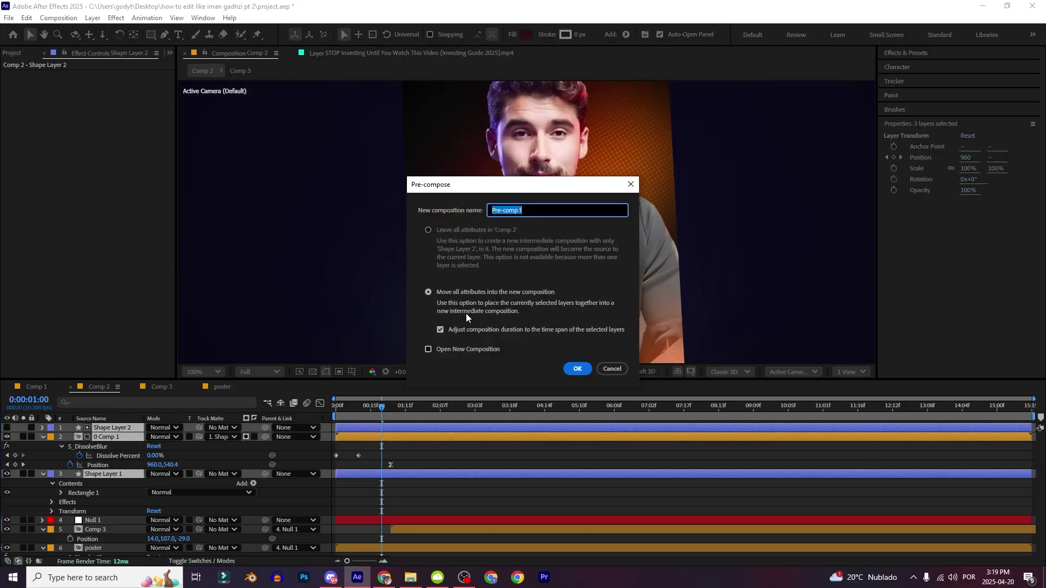
{"action": "key", "text": "Return"}
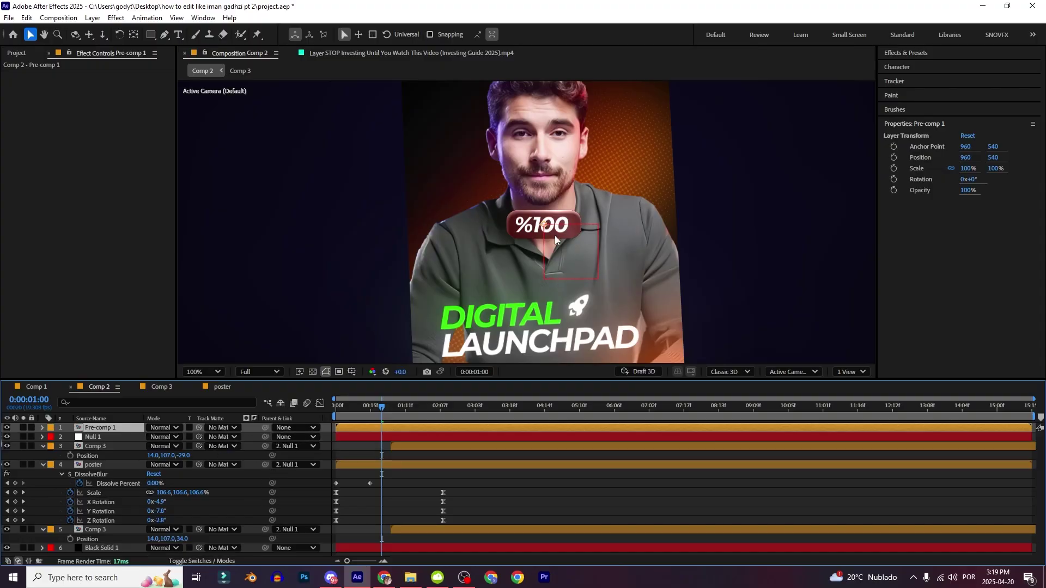
Step: Parent Pre-comp 1 to Null 1 beneath it and move the badge to the poster's upper-left corner, about -242.5, -299.5
{"action": "left_click_drag", "start_coordinate": [266, 429], "coordinate": [91, 440]}
{"action": "scroll", "coordinate": [526, 239], "scroll_direction": "down", "scroll_amount": 1}
{"action": "left_click_drag", "start_coordinate": [544, 244], "coordinate": [562, 270]}
{"action": "scroll", "coordinate": [562, 269], "scroll_direction": "up", "scroll_amount": 2}
{"action": "left_click_drag", "start_coordinate": [582, 322], "coordinate": [424, 149]}
{"action": "scroll", "coordinate": [460, 206], "scroll_direction": "down", "scroll_amount": 3}
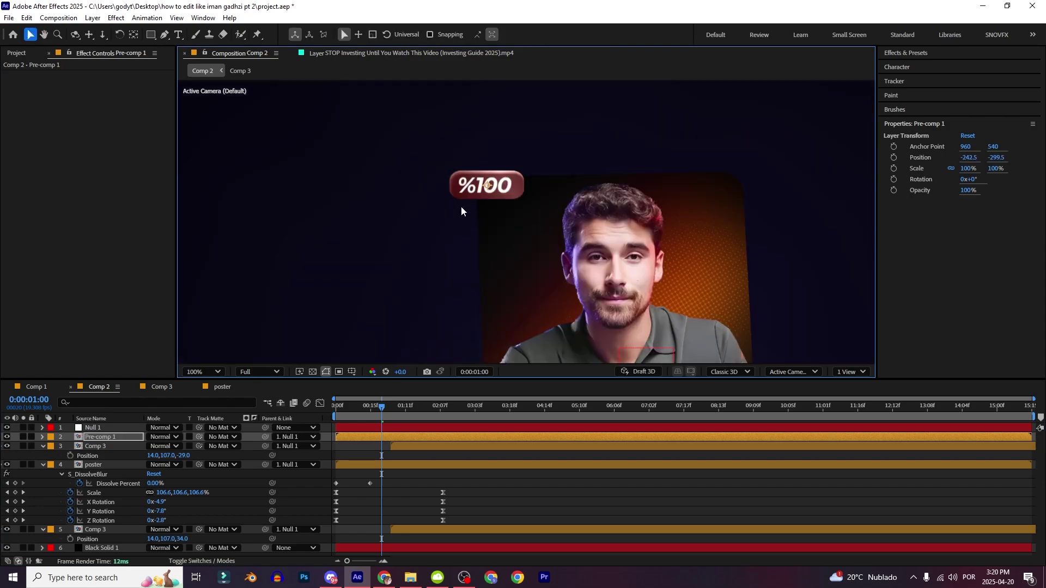
Step: Fine-tune the badge's placement over the poster's upper-left corner to about -199, -287.5
{"action": "scroll", "coordinate": [476, 233], "scroll_direction": "up", "scroll_amount": 3}
{"action": "key", "text": "Right"}
{"action": "key", "text": "Right"}
{"action": "key", "text": "Right"}
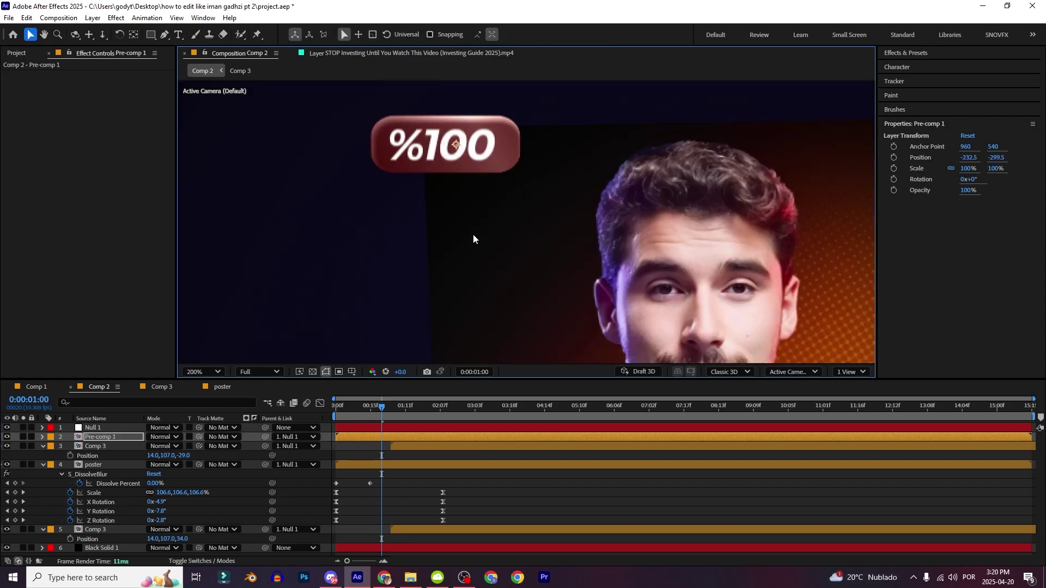
{"action": "key", "text": "shift+Right"}
{"action": "key", "text": "shift+Right"}
{"action": "key", "text": "shift+Right"}
{"action": "left_click", "coordinate": [447, 475]}
{"action": "scroll", "coordinate": [512, 204], "scroll_direction": "down", "scroll_amount": 2}
{"action": "left_click", "coordinate": [93, 438]}
{"action": "scroll", "coordinate": [526, 196], "scroll_direction": "up", "scroll_amount": 1}
{"action": "left_click_drag", "start_coordinate": [526, 193], "coordinate": [541, 199]}
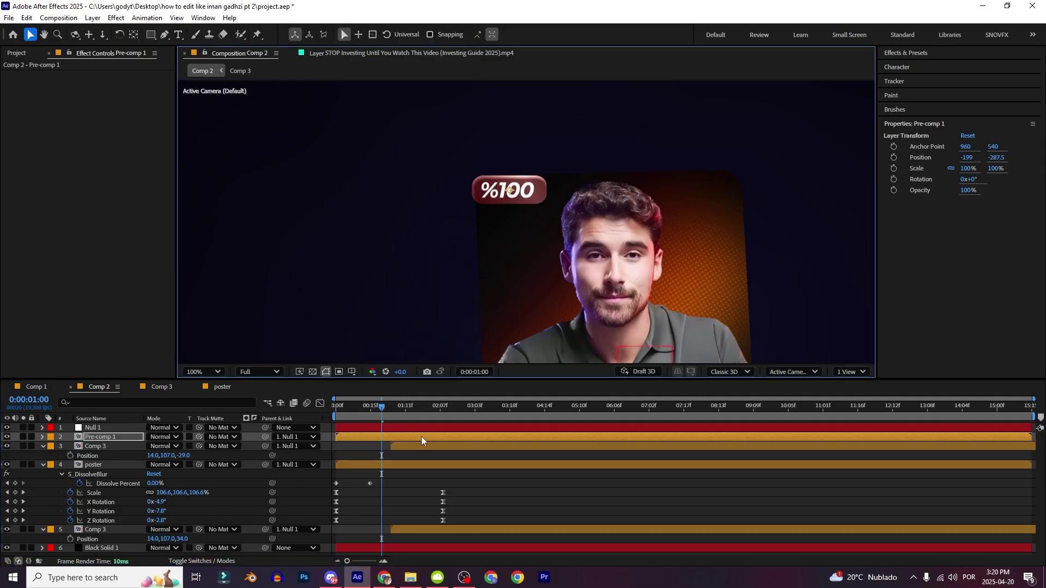
Step: Scale Pre-comp 1 up to 111% and keep the badge on the poster's upper-left corner at about -205, -287.5
{"action": "left_click", "coordinate": [417, 456]}
{"action": "scroll", "coordinate": [469, 331], "scroll_direction": "down", "scroll_amount": 1}
{"action": "left_click_drag", "start_coordinate": [469, 330], "coordinate": [486, 235]}
{"action": "key", "text": "shift+slash"}
{"action": "left_click", "coordinate": [97, 437]}
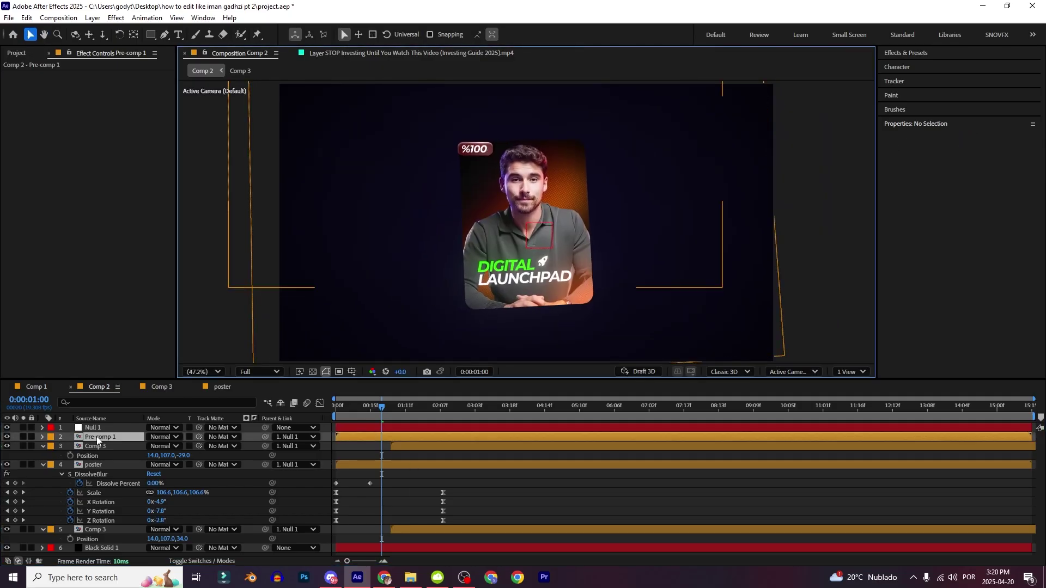
{"action": "key", "text": "s"}
{"action": "left_click_drag", "start_coordinate": [184, 446], "coordinate": [478, 435]}
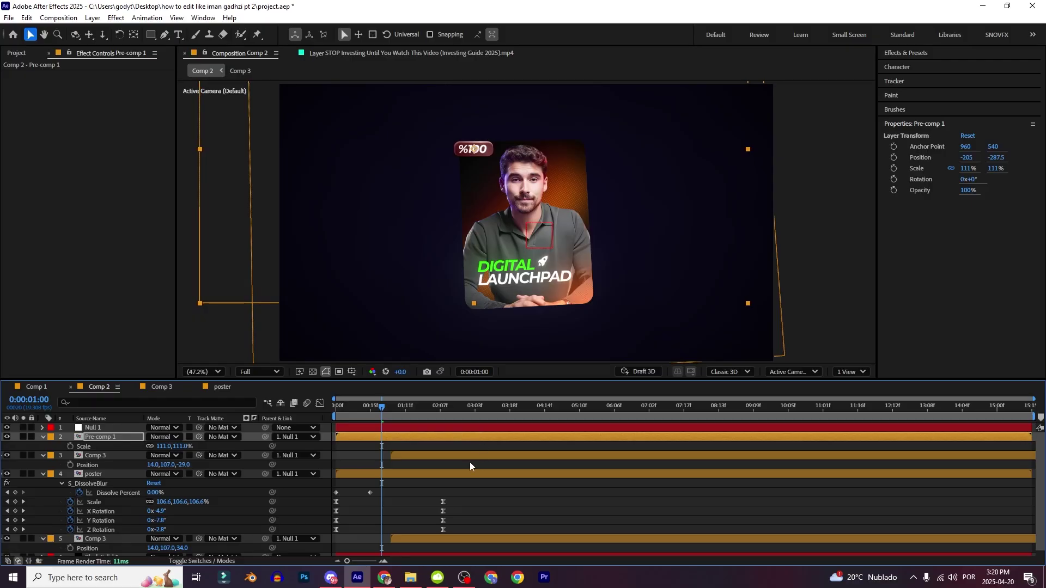
{"action": "left_click", "coordinate": [377, 458]}
Step: Animate the badge's Position from -205, -166.5 at the first frame to -205, -287.5 at about 1:15
{"action": "key", "text": "Home"}
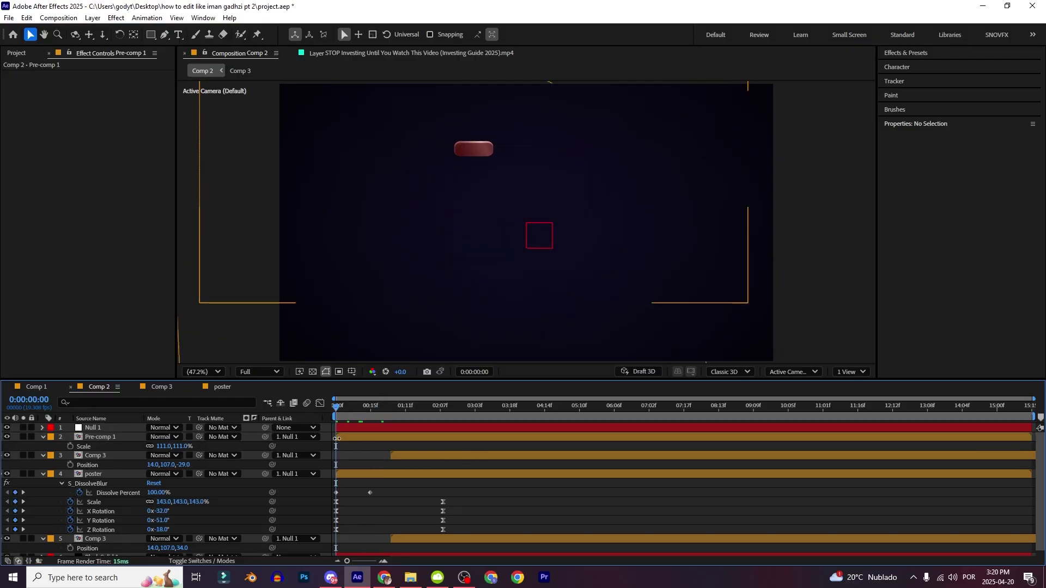
{"action": "left_click", "coordinate": [337, 437]}
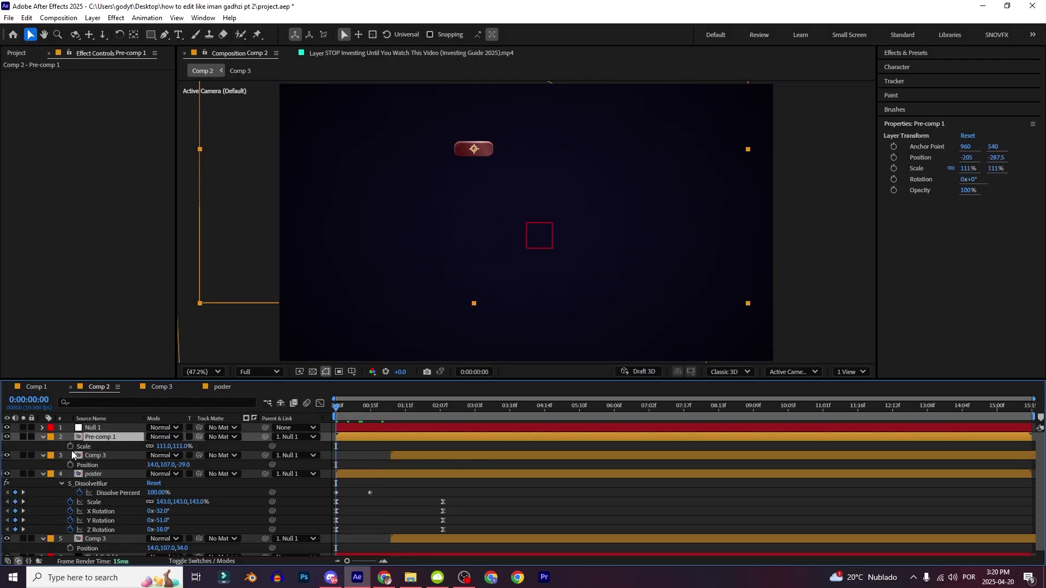
{"action": "left_click", "coordinate": [70, 446]}
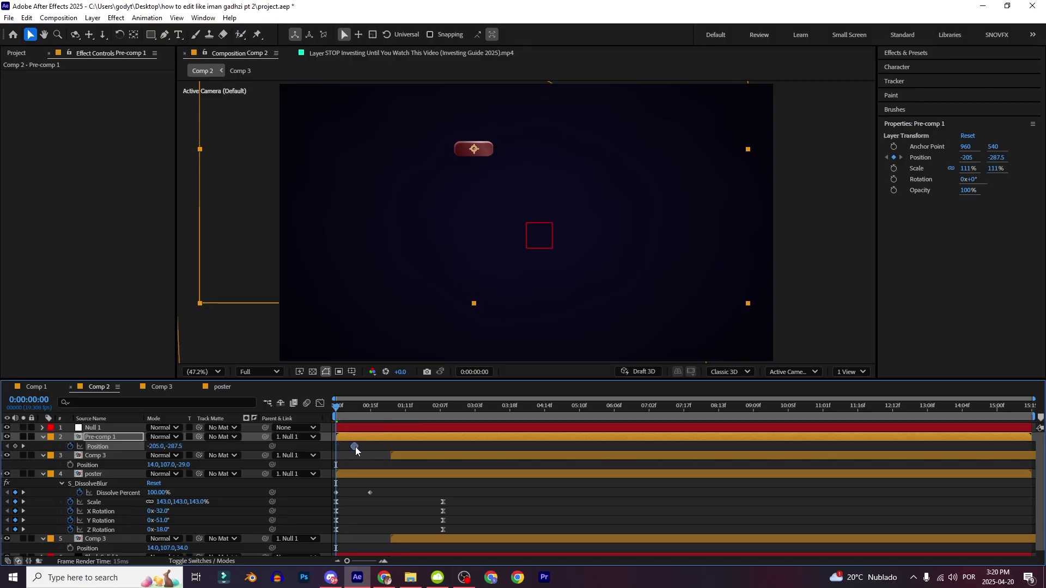
{"action": "left_click_drag", "start_coordinate": [355, 447], "coordinate": [395, 448]}
{"action": "left_click_drag", "start_coordinate": [175, 446], "coordinate": [227, 455]}
Step: Easy-ease the badge's Position keyframes and shape their speed curve for a fast start and a soft stop
{"action": "left_click_drag", "start_coordinate": [456, 450], "coordinate": [263, 436]}
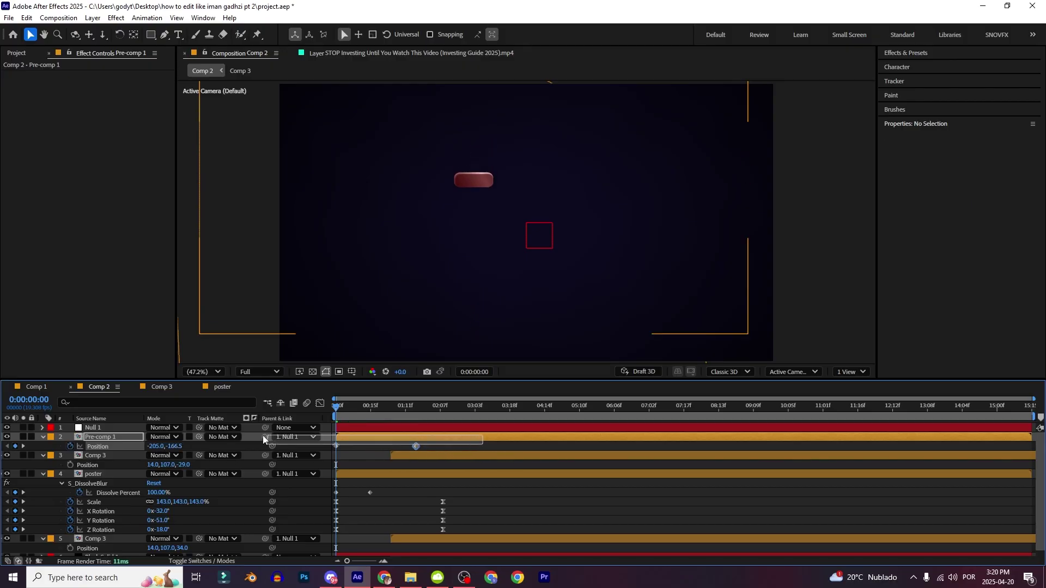
{"action": "left_click", "coordinate": [320, 404]}
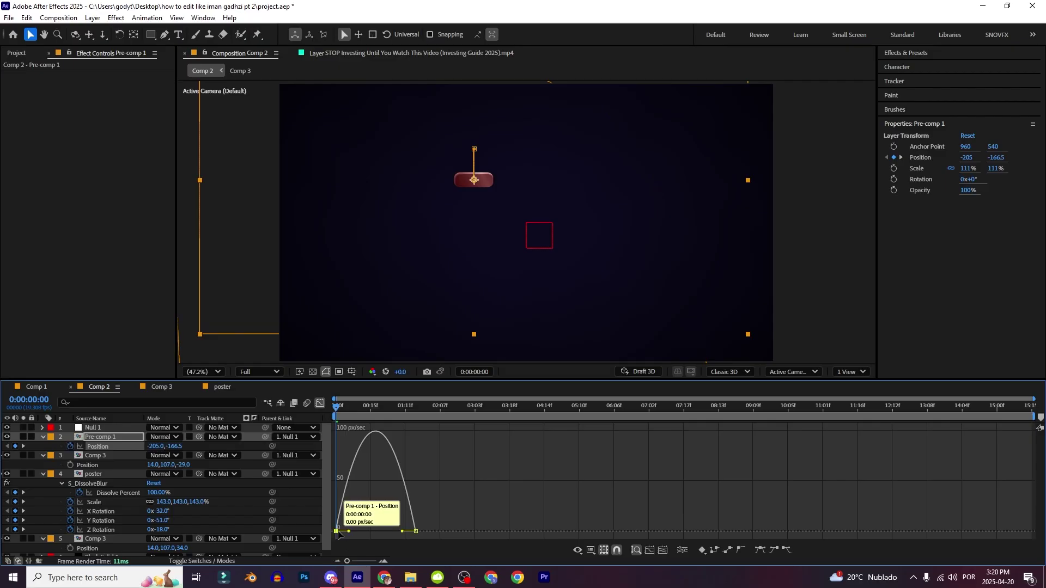
{"action": "left_click_drag", "start_coordinate": [349, 531], "coordinate": [320, 531]}
{"action": "left_click", "coordinate": [319, 403]}
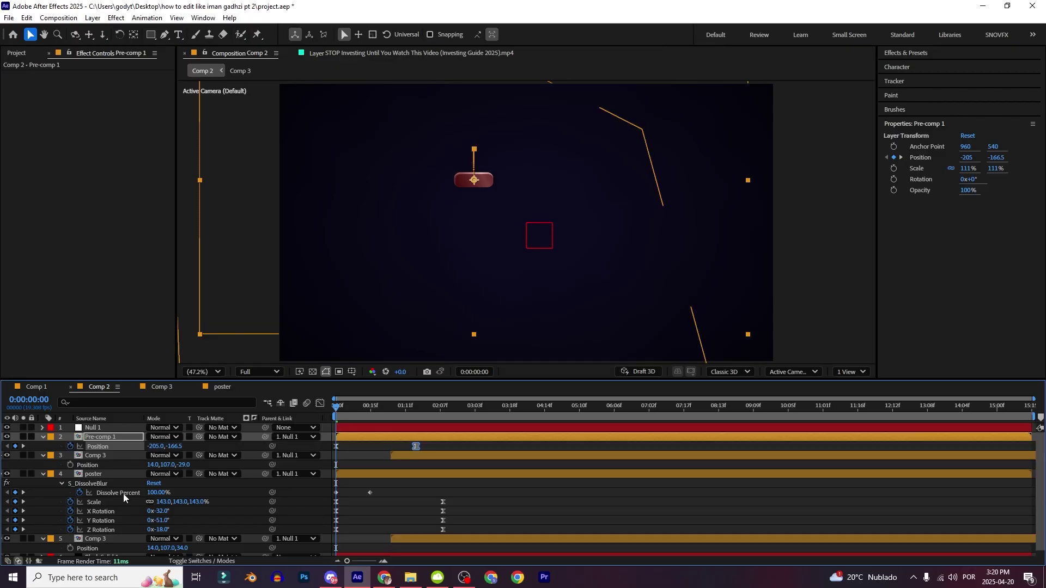
Step: Copy the poster's S_DissolveBlur effect with its Dissolve Percent keyframes onto Pre-comp 1
{"action": "left_click", "coordinate": [124, 493]}
{"action": "left_click_drag", "start_coordinate": [401, 495], "coordinate": [311, 493]}
{"action": "left_click", "coordinate": [90, 483]}
{"action": "key", "text": "ctrl+c"}
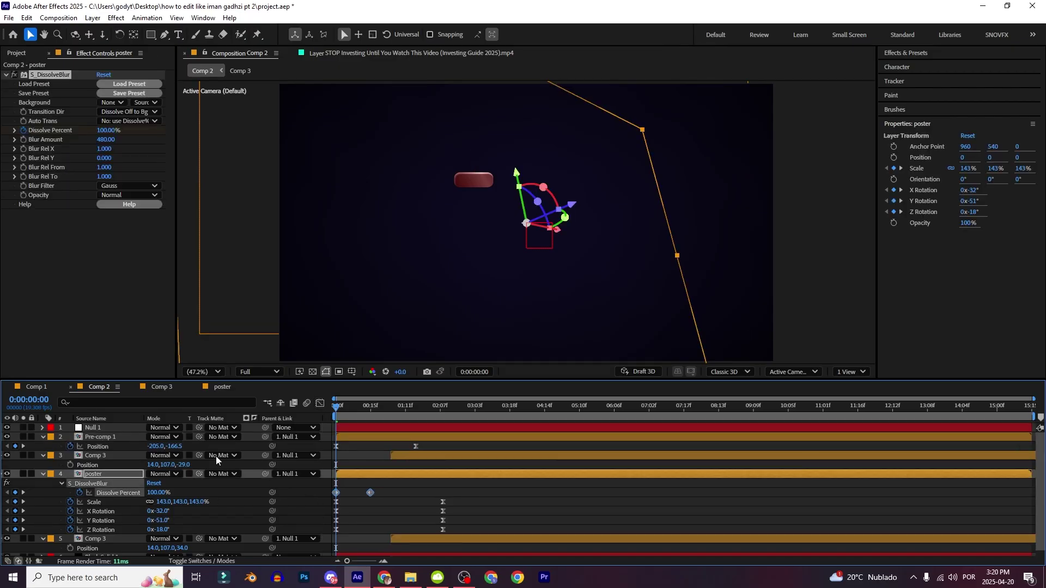
{"action": "left_click", "coordinate": [103, 436]}
{"action": "key", "text": "ctrl+v"}
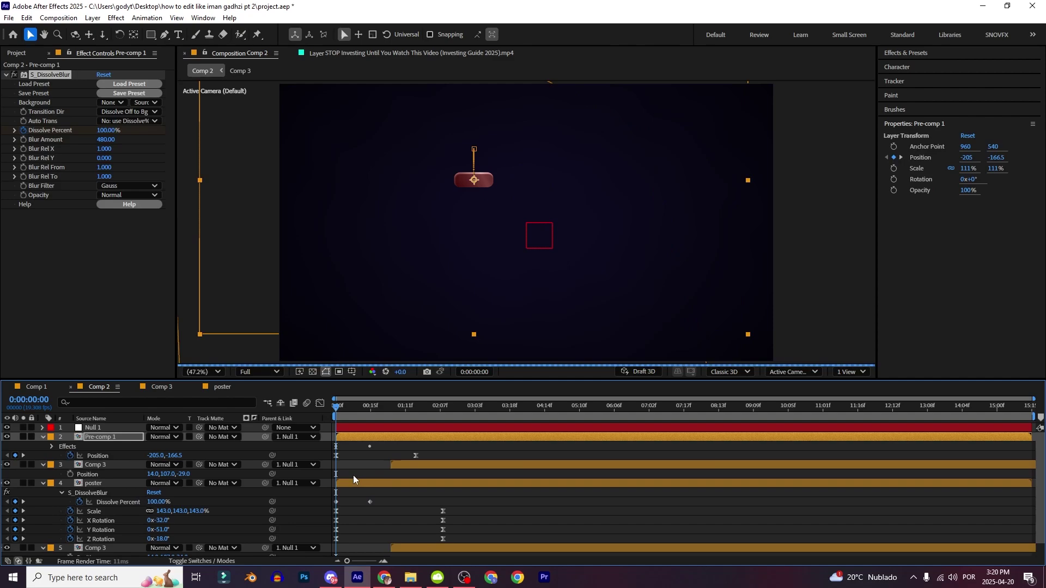
Step: Preview the badge entrance, move its second Dissolve Percent keyframe earlier, and delay Pre-comp 1 to start at about 1:16
{"action": "key", "text": "space"}
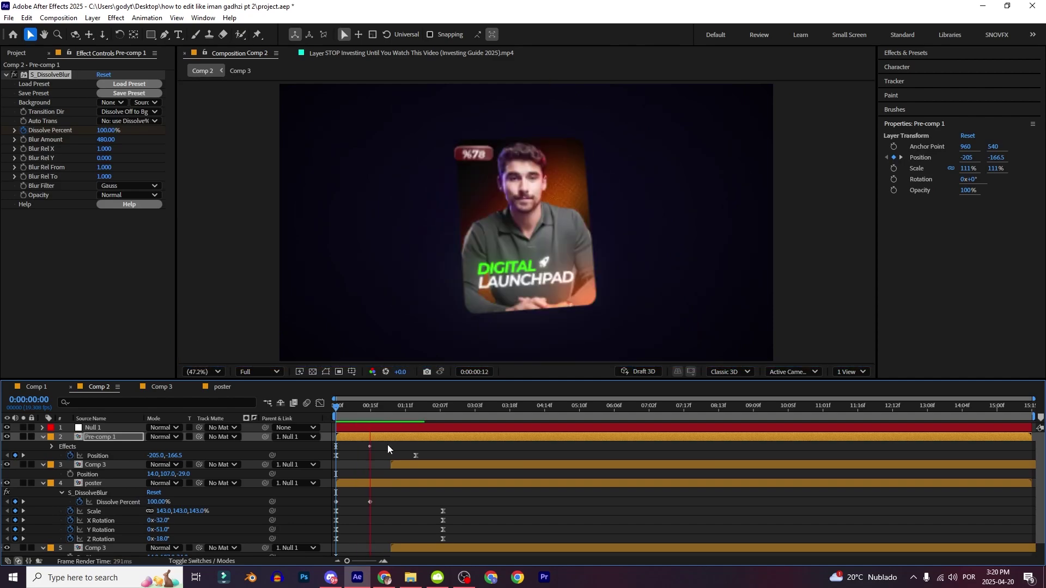
{"action": "key", "text": "space"}
{"action": "left_click", "coordinate": [377, 448]}
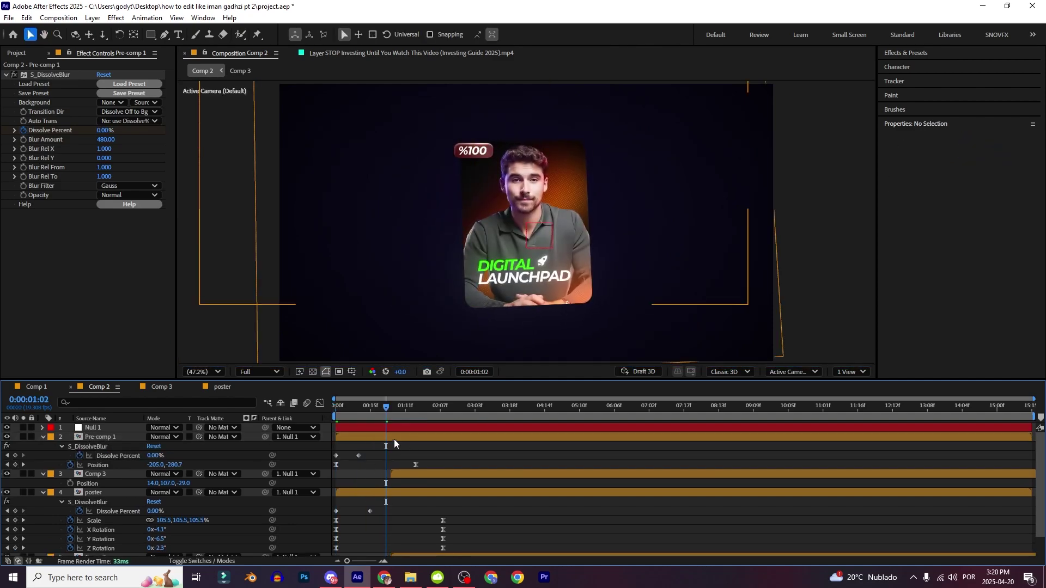
{"action": "left_click_drag", "start_coordinate": [394, 439], "coordinate": [476, 446]}
Step: Lower the Blur Amount of the badge's S_DissolveBlur and review its entrance in Comp 2
{"action": "left_click", "coordinate": [434, 408]}
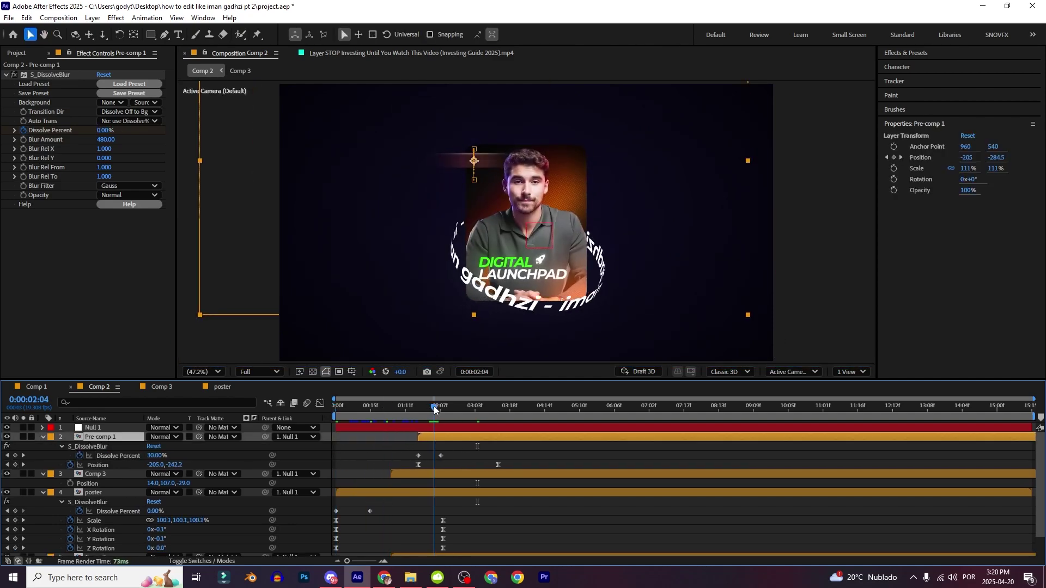
{"action": "scroll", "coordinate": [456, 133], "scroll_direction": "up", "scroll_amount": 1}
{"action": "left_click_drag", "start_coordinate": [453, 137], "coordinate": [441, 155]}
{"action": "scroll", "coordinate": [539, 218], "scroll_direction": "up", "scroll_amount": 2}
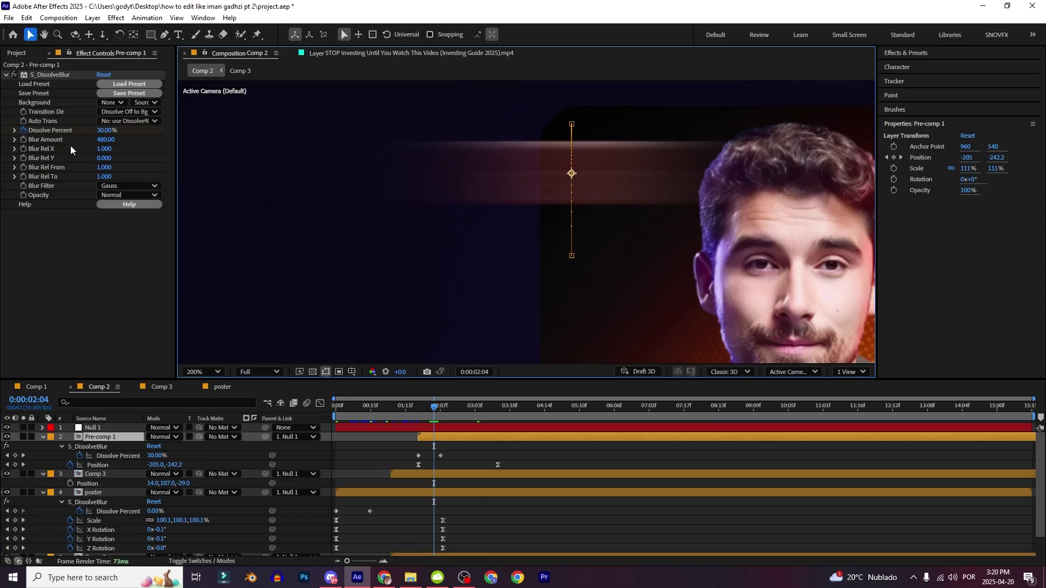
{"action": "left_click_drag", "start_coordinate": [104, 142], "coordinate": [63, 148]}
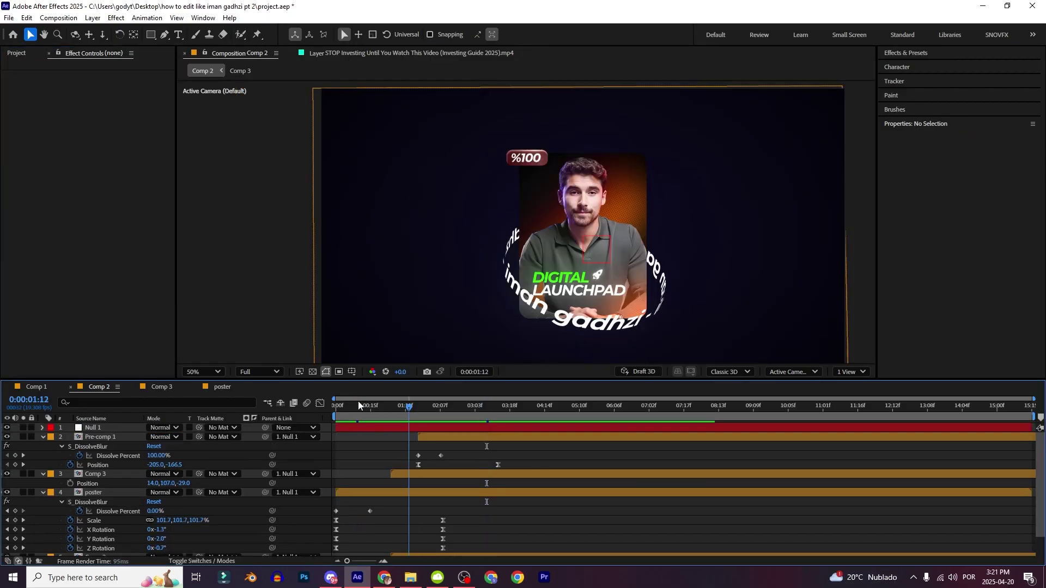
{"action": "left_click_drag", "start_coordinate": [358, 403], "coordinate": [462, 410]}
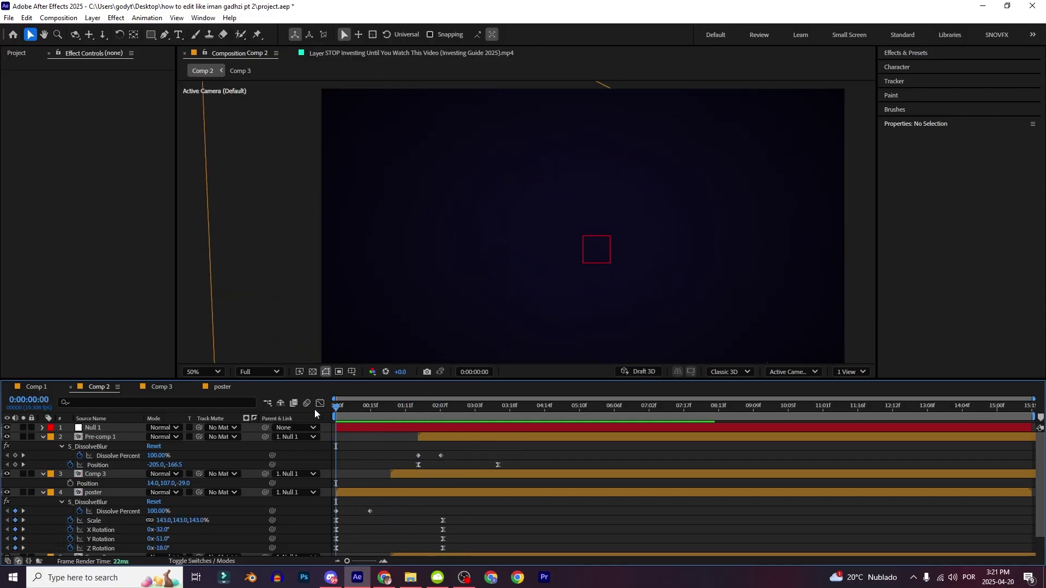